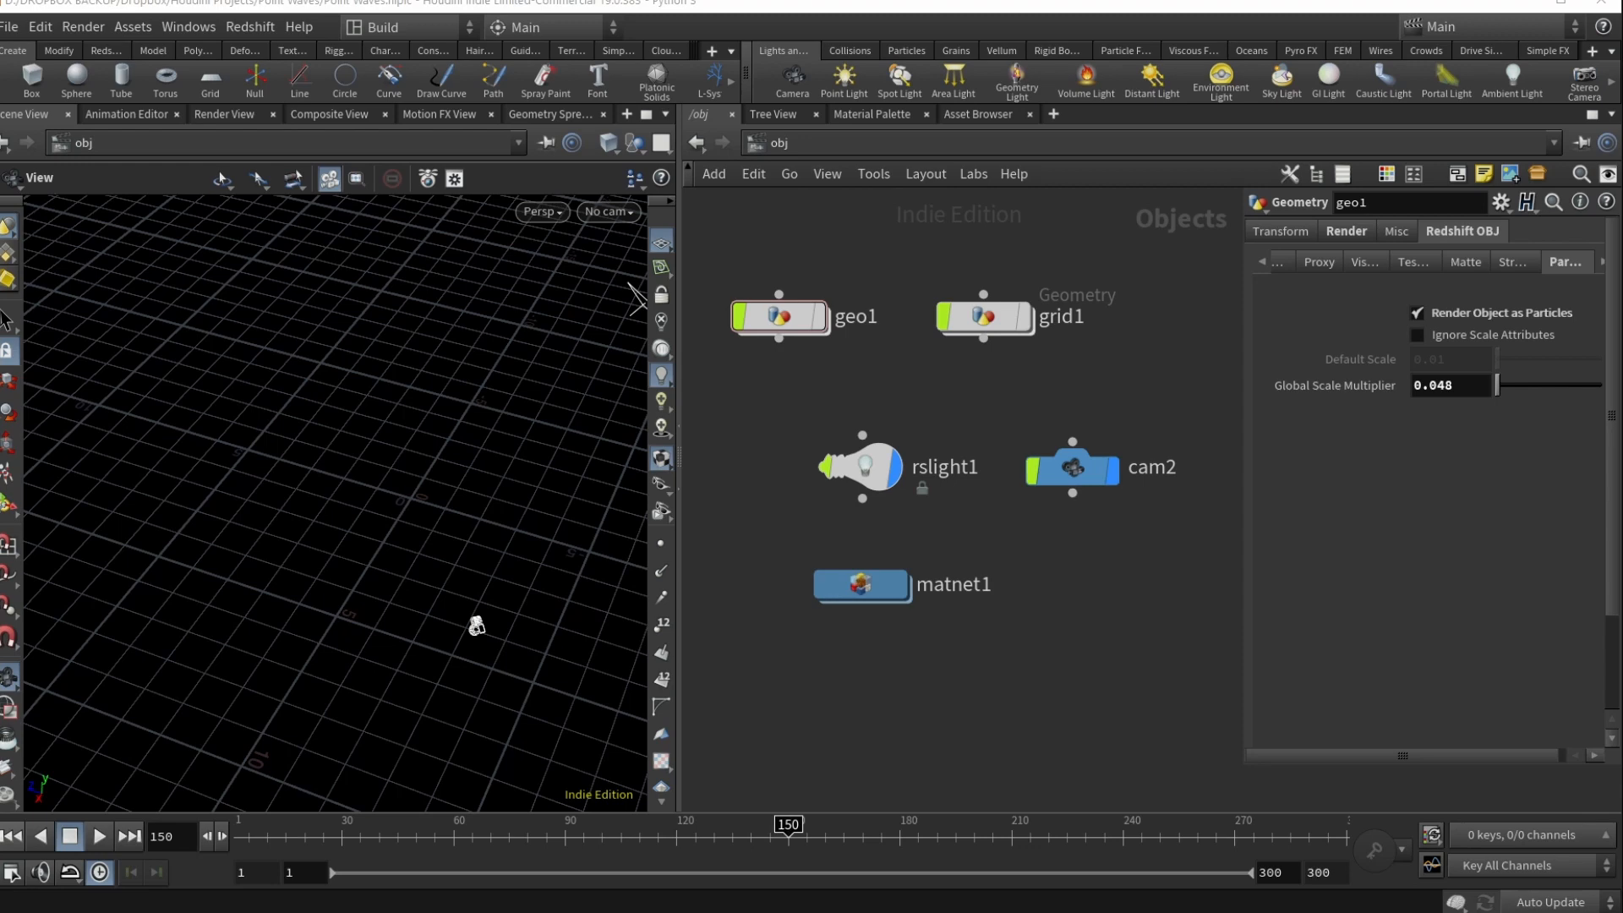
Turn on the display of the geo1 object, go inside it and select the grid1 node
left_click(820, 318)
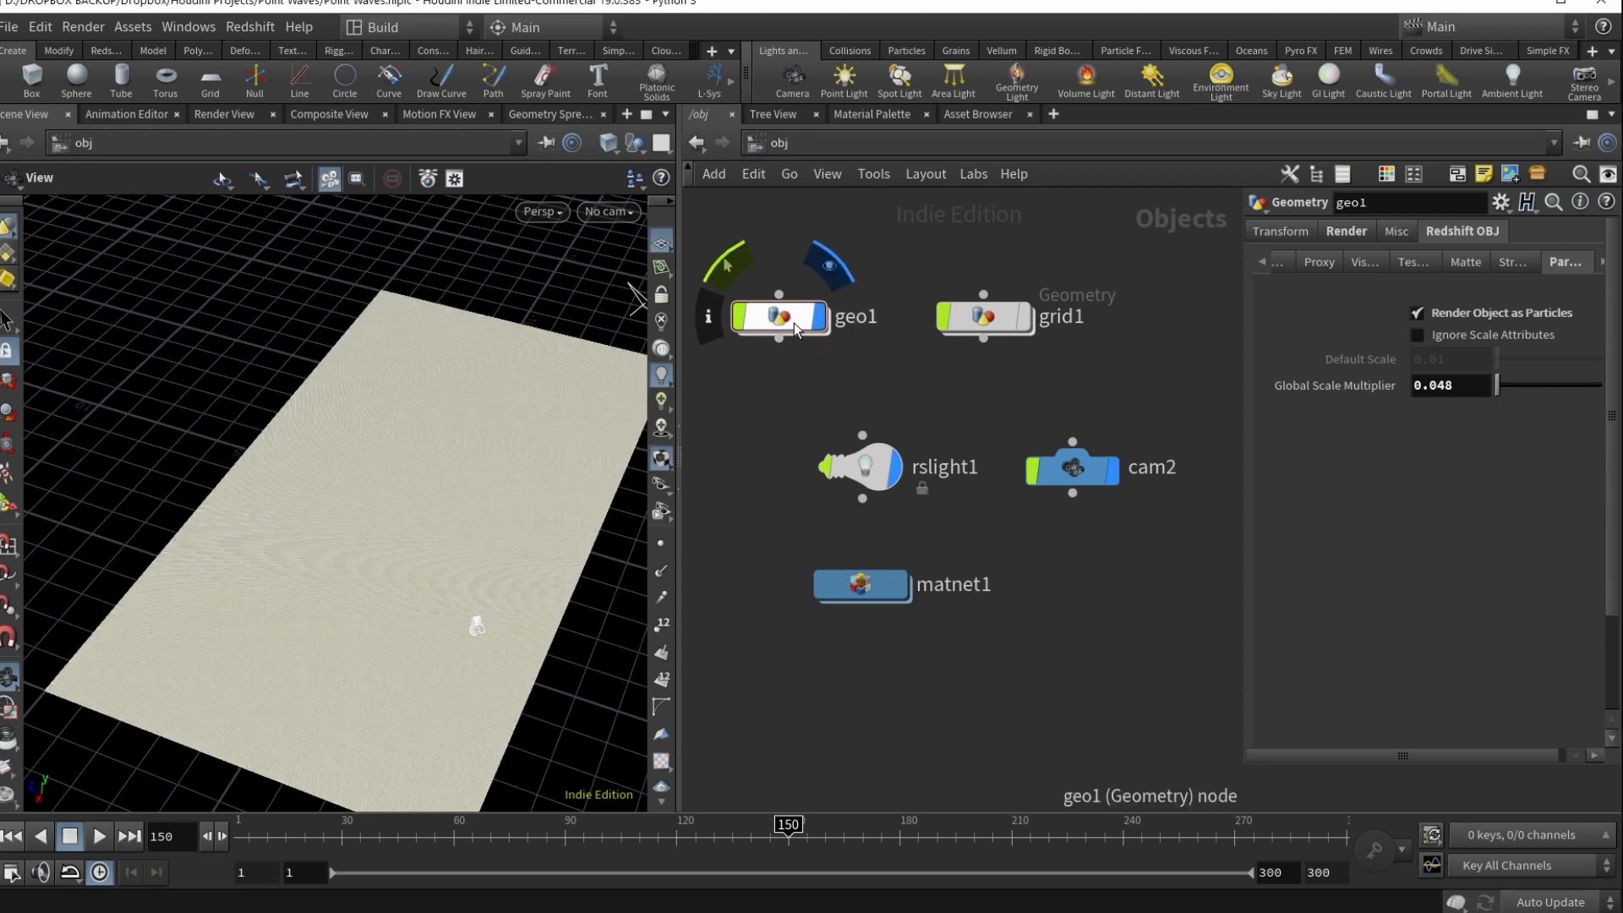
double_click(794, 323)
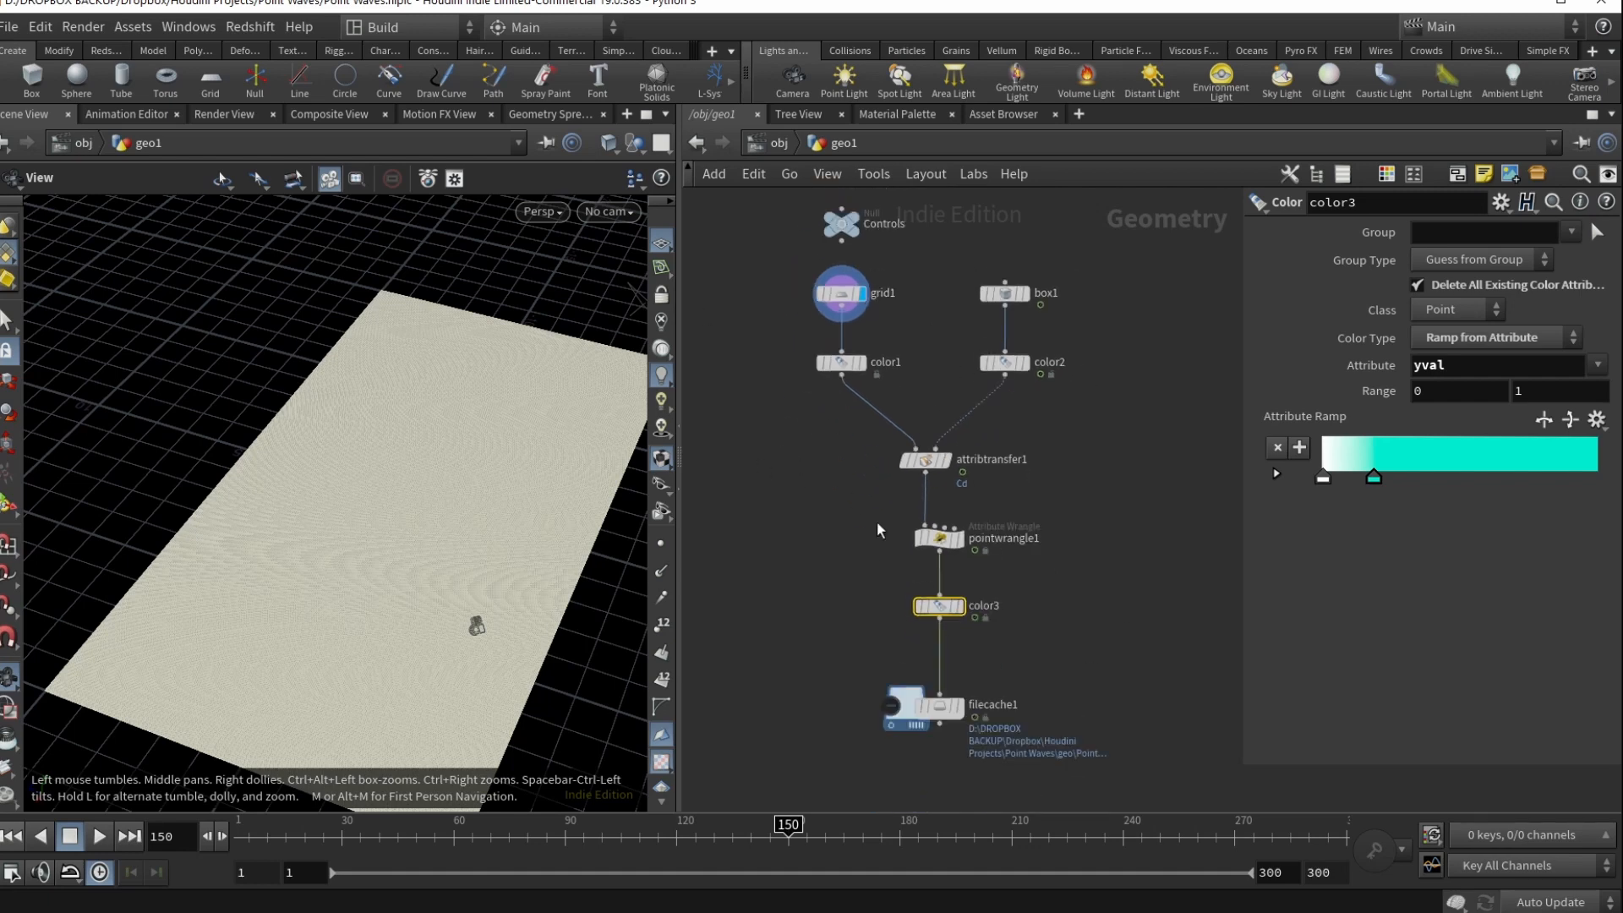
scroll(916, 445, "up", 5)
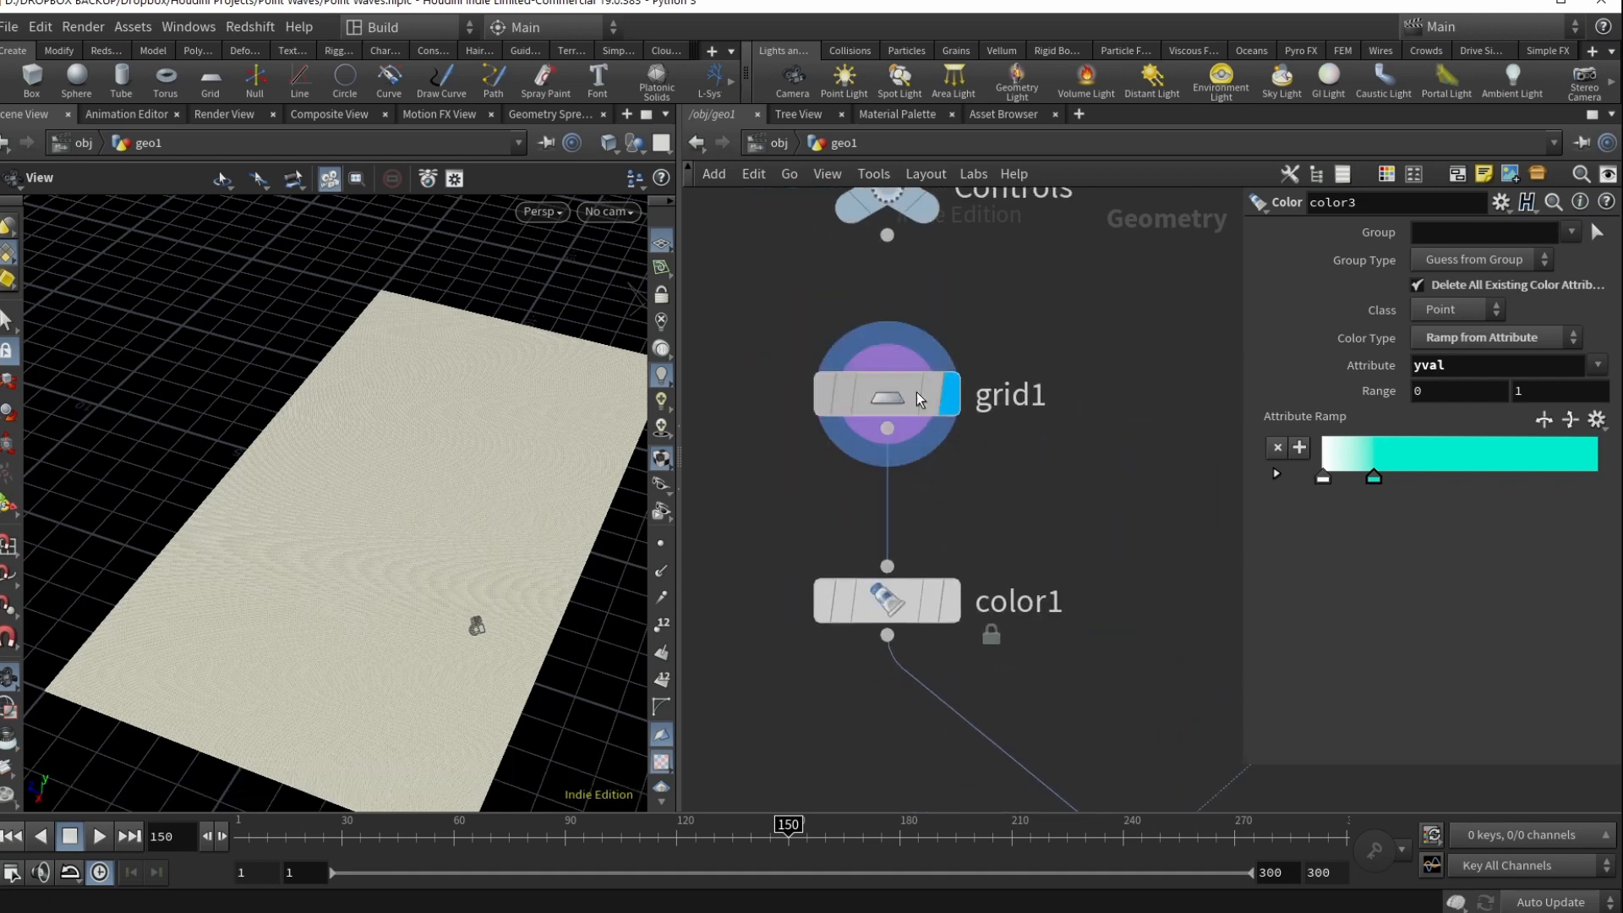
left_click(917, 392)
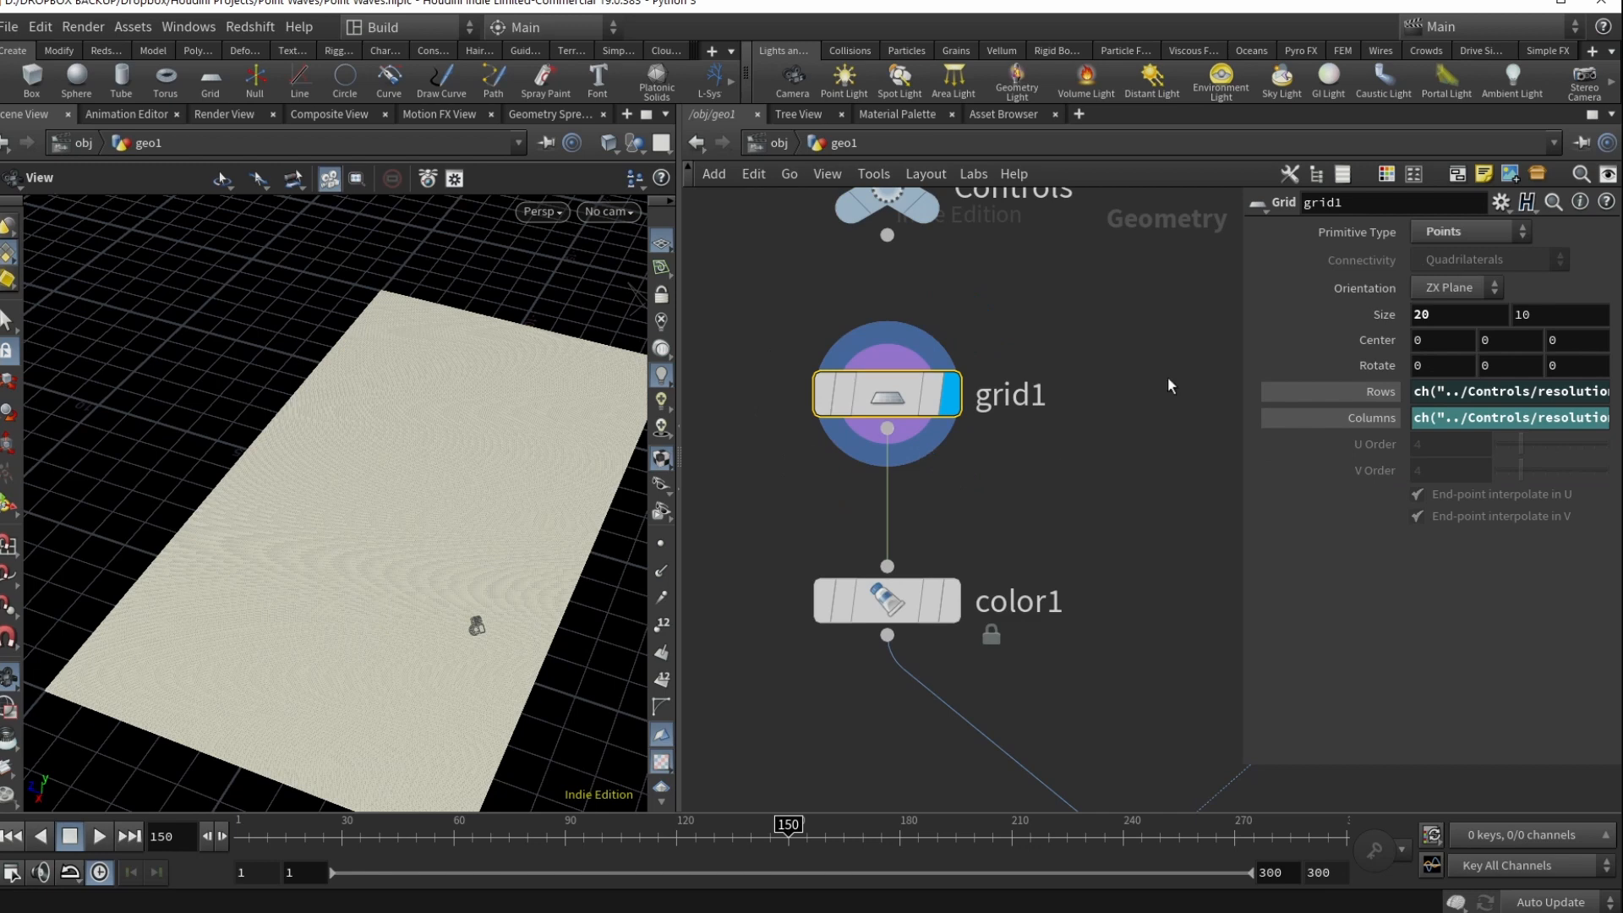
Review grid1's primitive type and size, and widen the parameter area to show the full Rows and Columns expressions
left_click(1449, 231)
left_click(1443, 234)
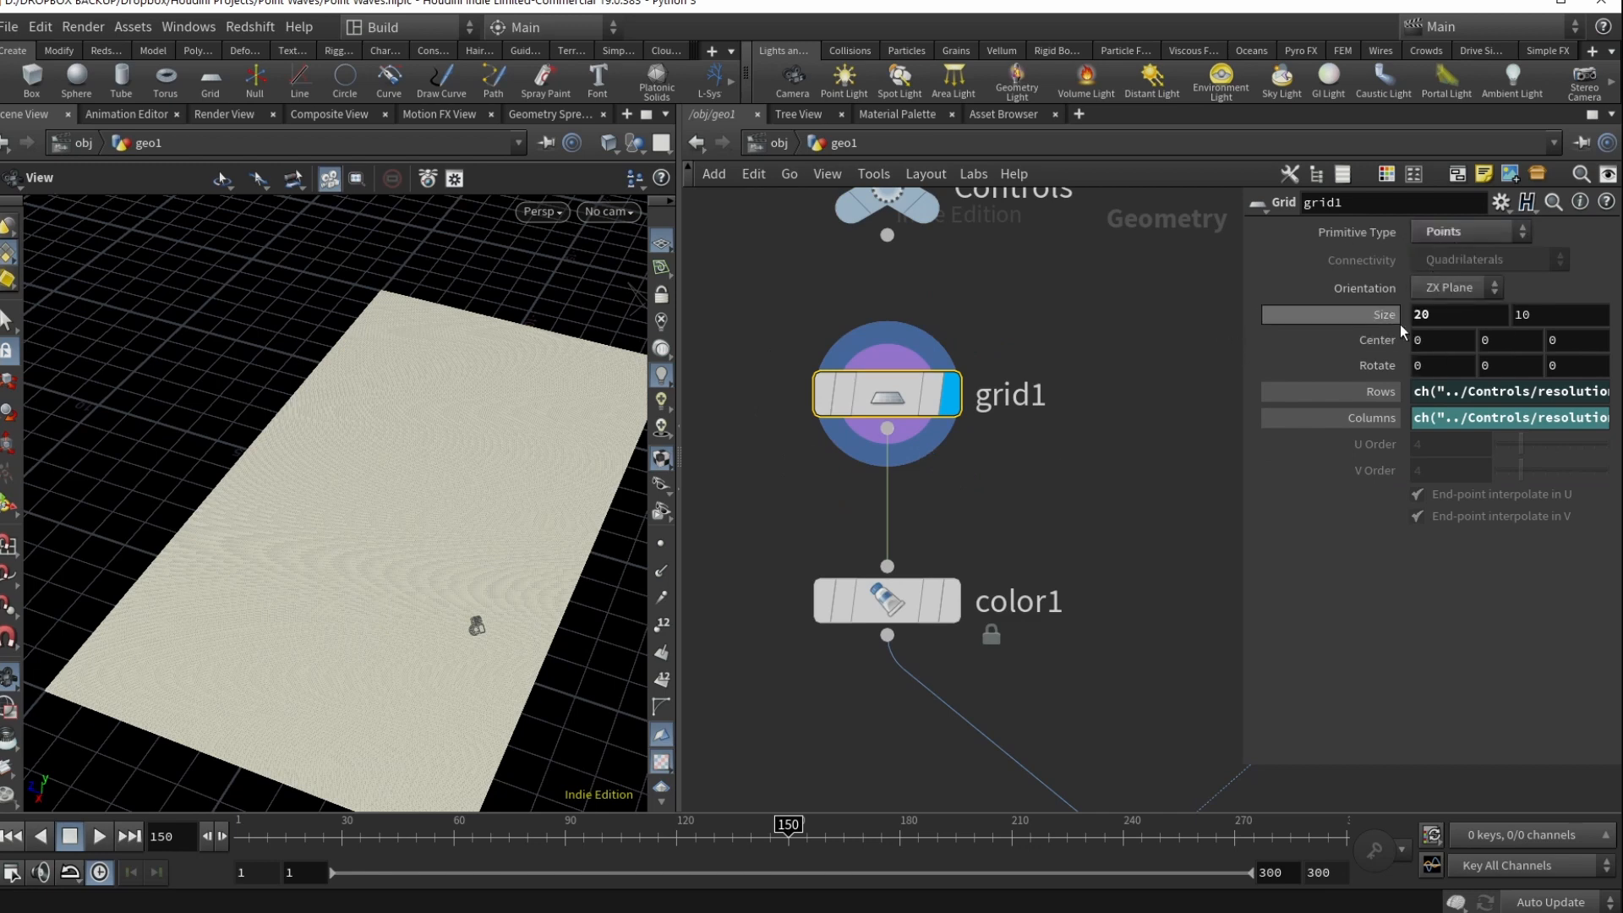
double_click(1440, 315)
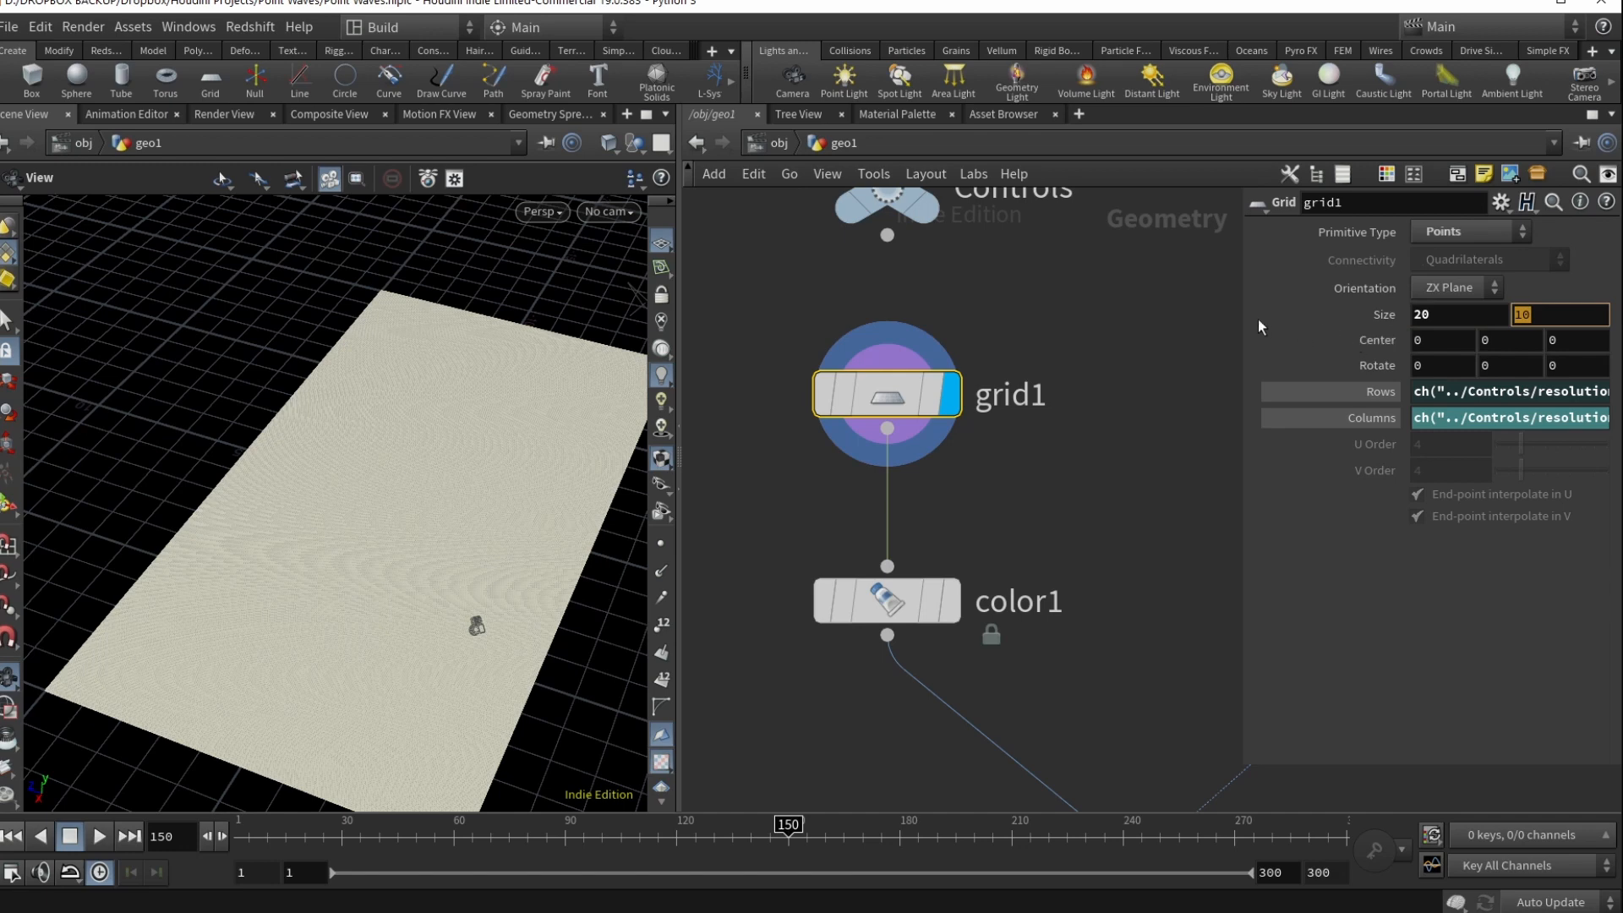
left_click_drag(1242, 316, 1034, 317)
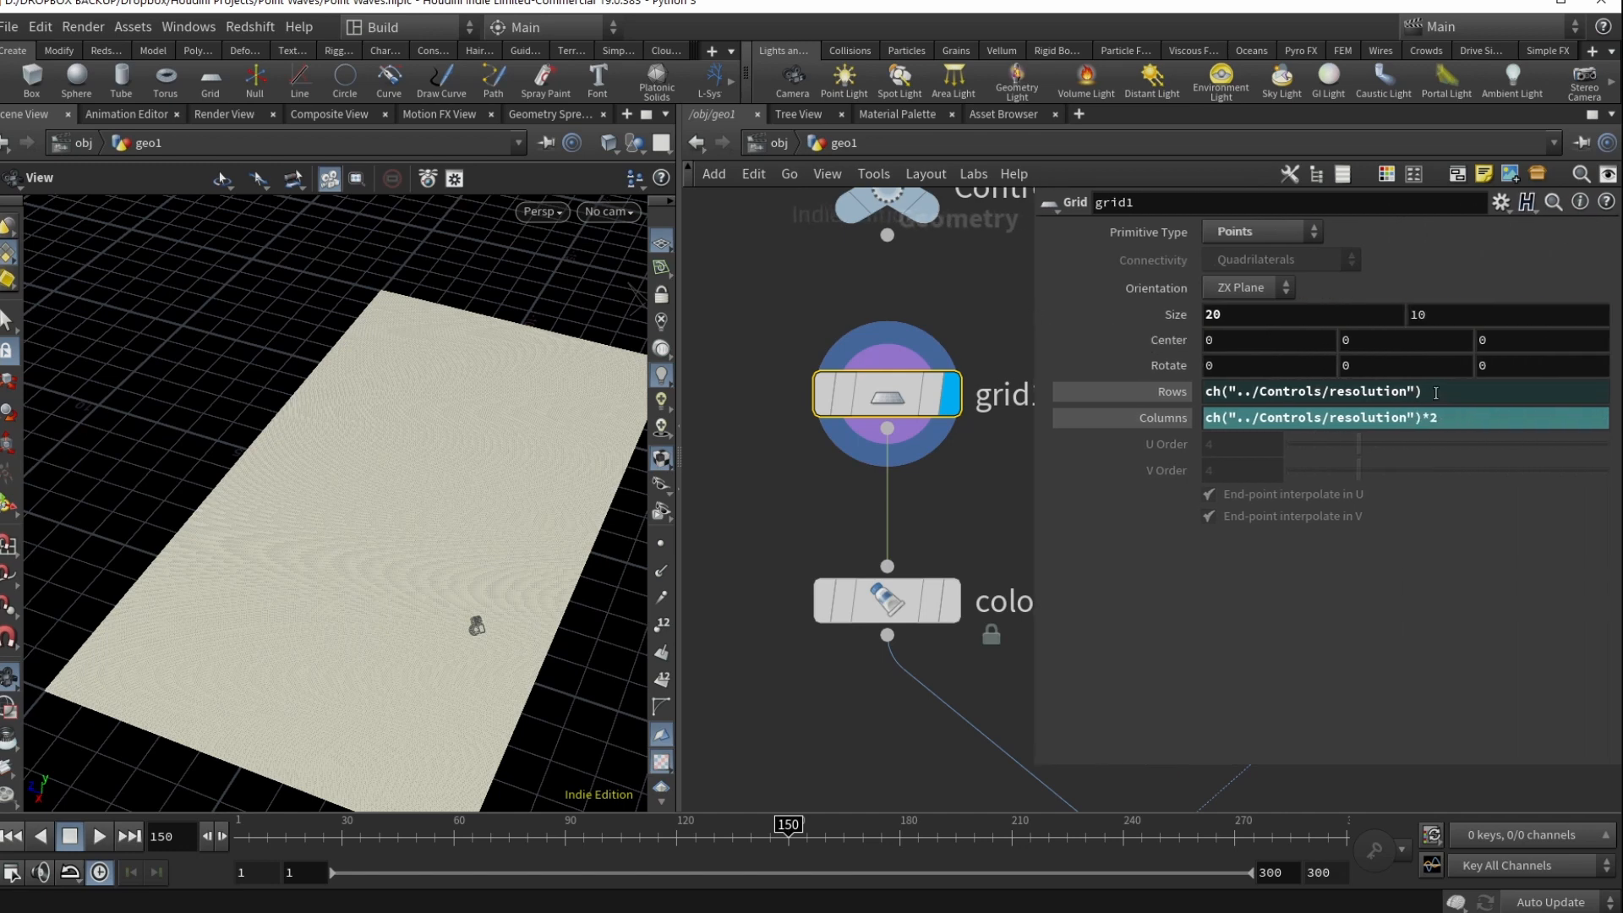
Select the Controls null above grid1 and inspect its Resolution parameter
middle_click_drag(931, 271, 900, 397)
left_click(871, 320)
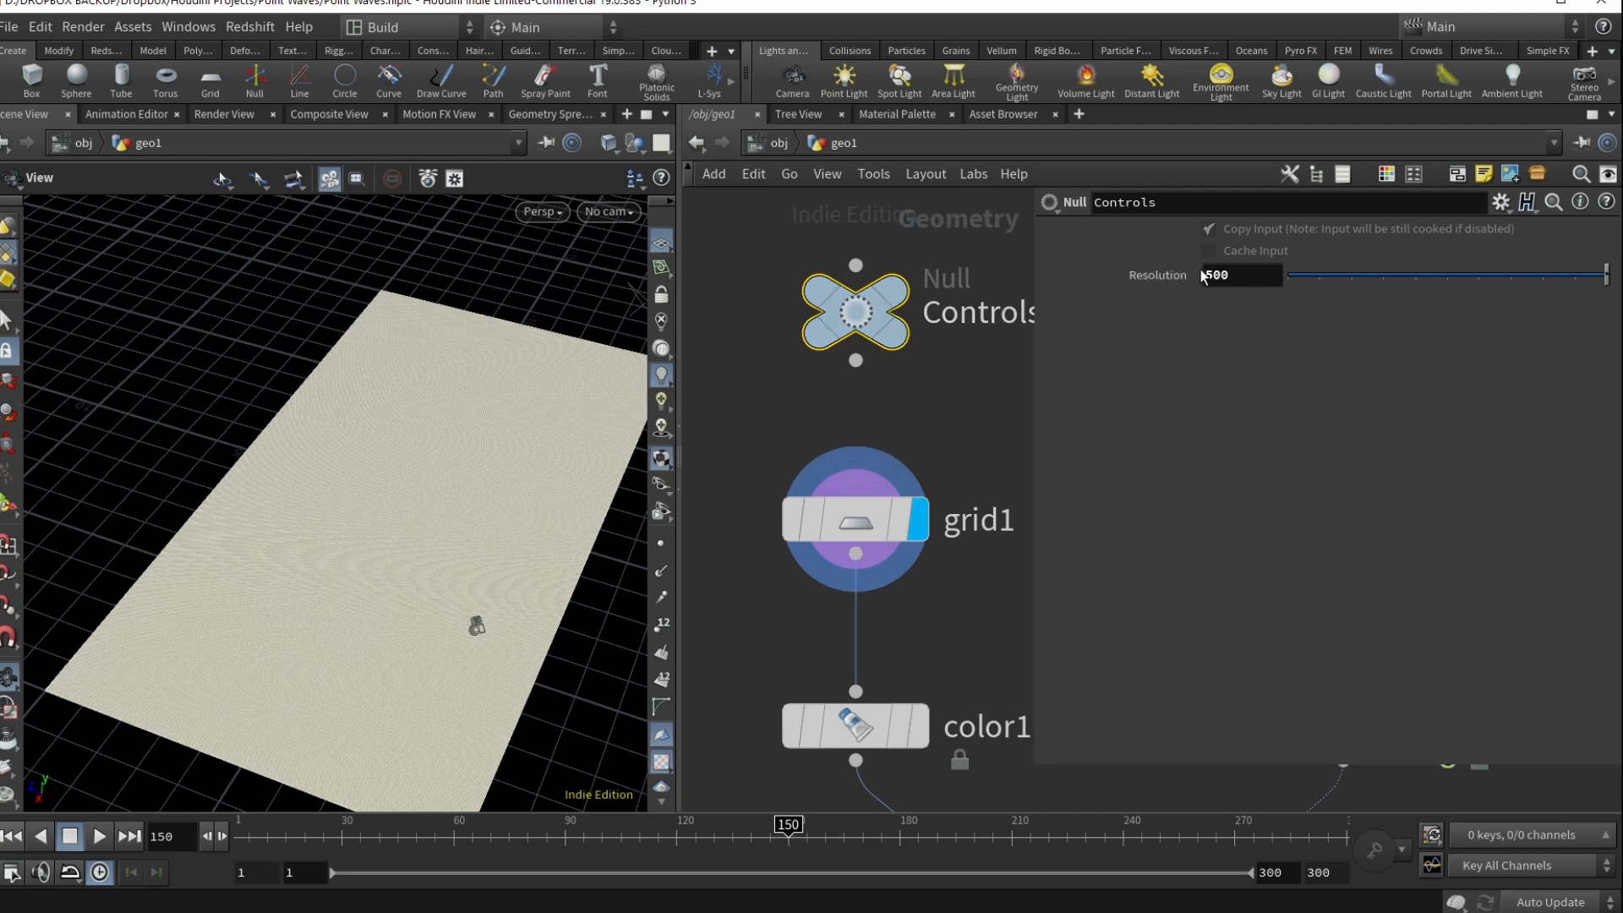
left_click(1232, 273)
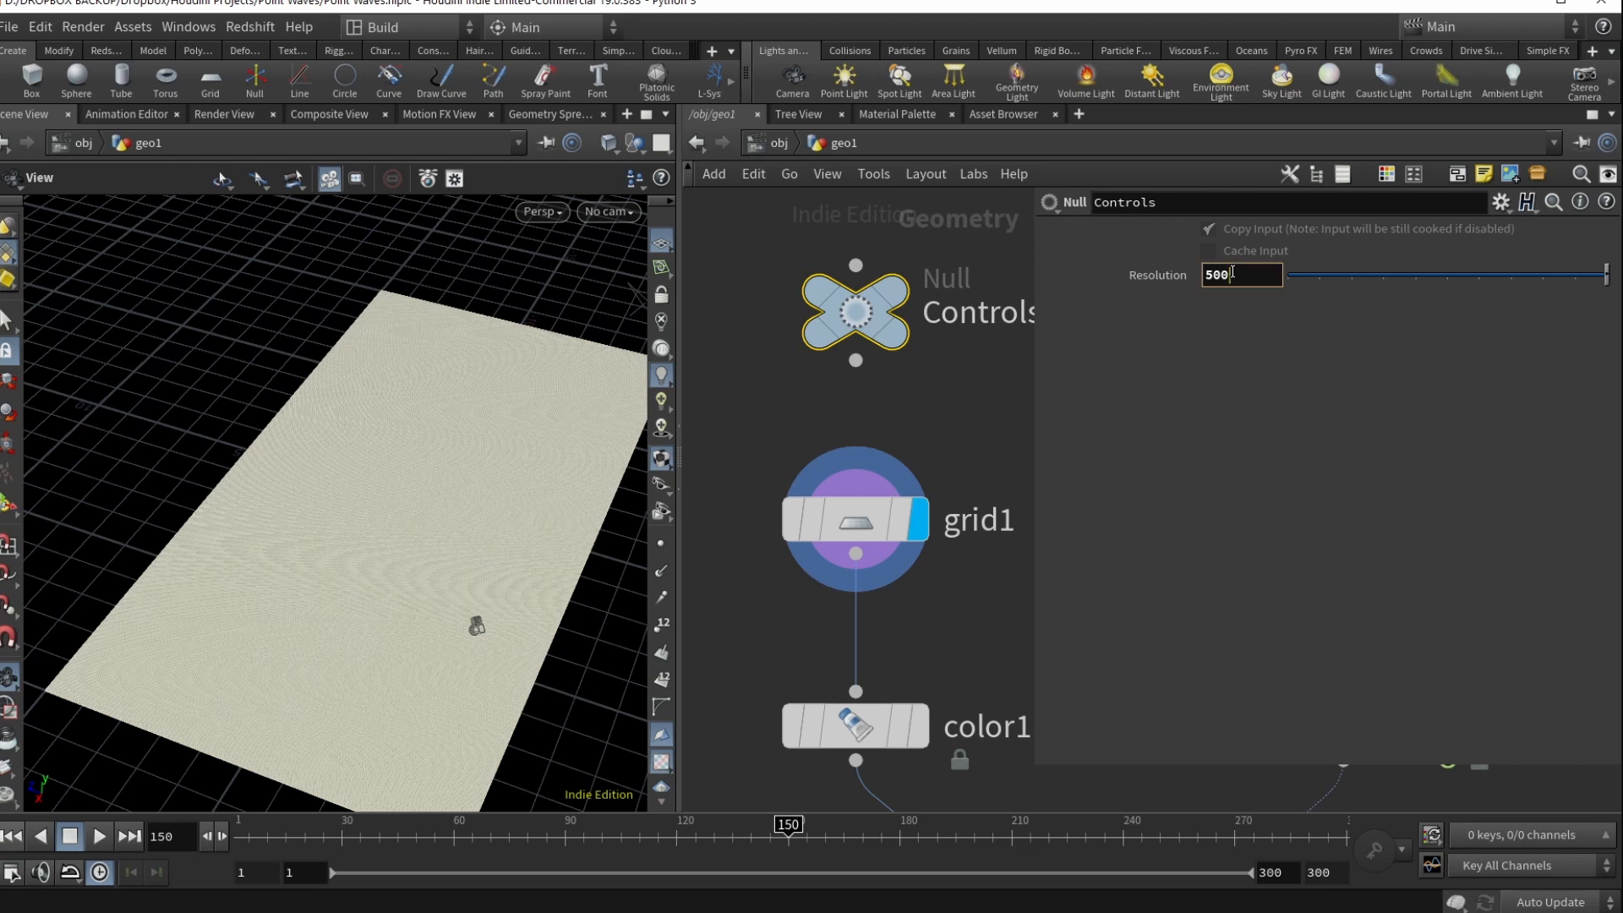
In the Controls null's parameter interface, add an integer parameter, delete it again and close the editor
left_click(1503, 204)
left_click(1504, 205)
left_click(1493, 204)
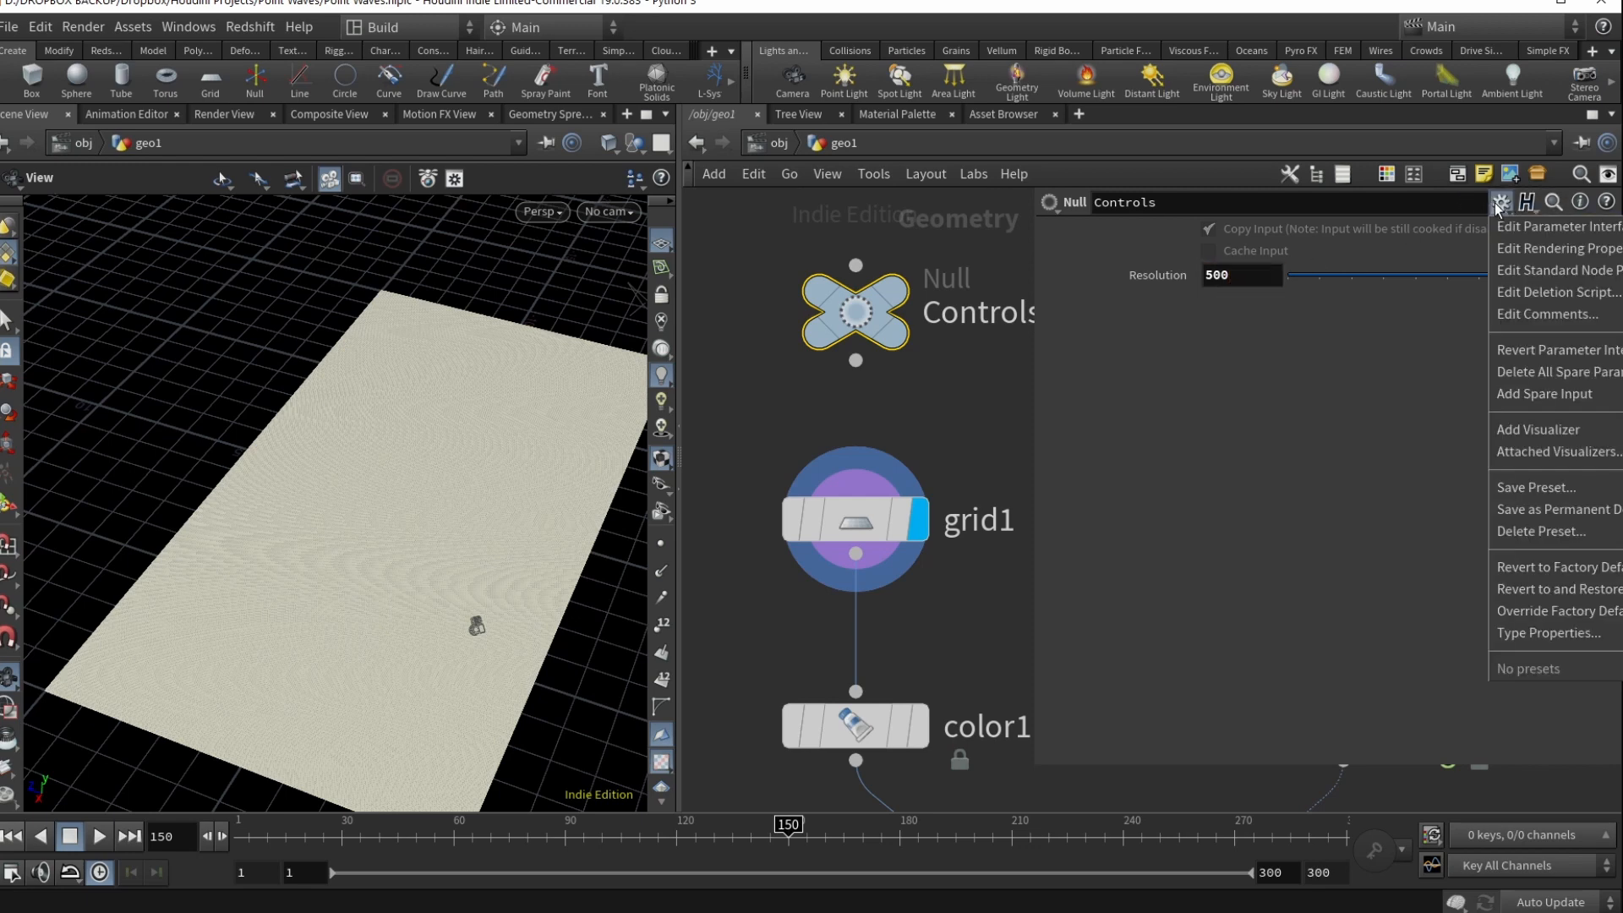
left_click(1529, 232)
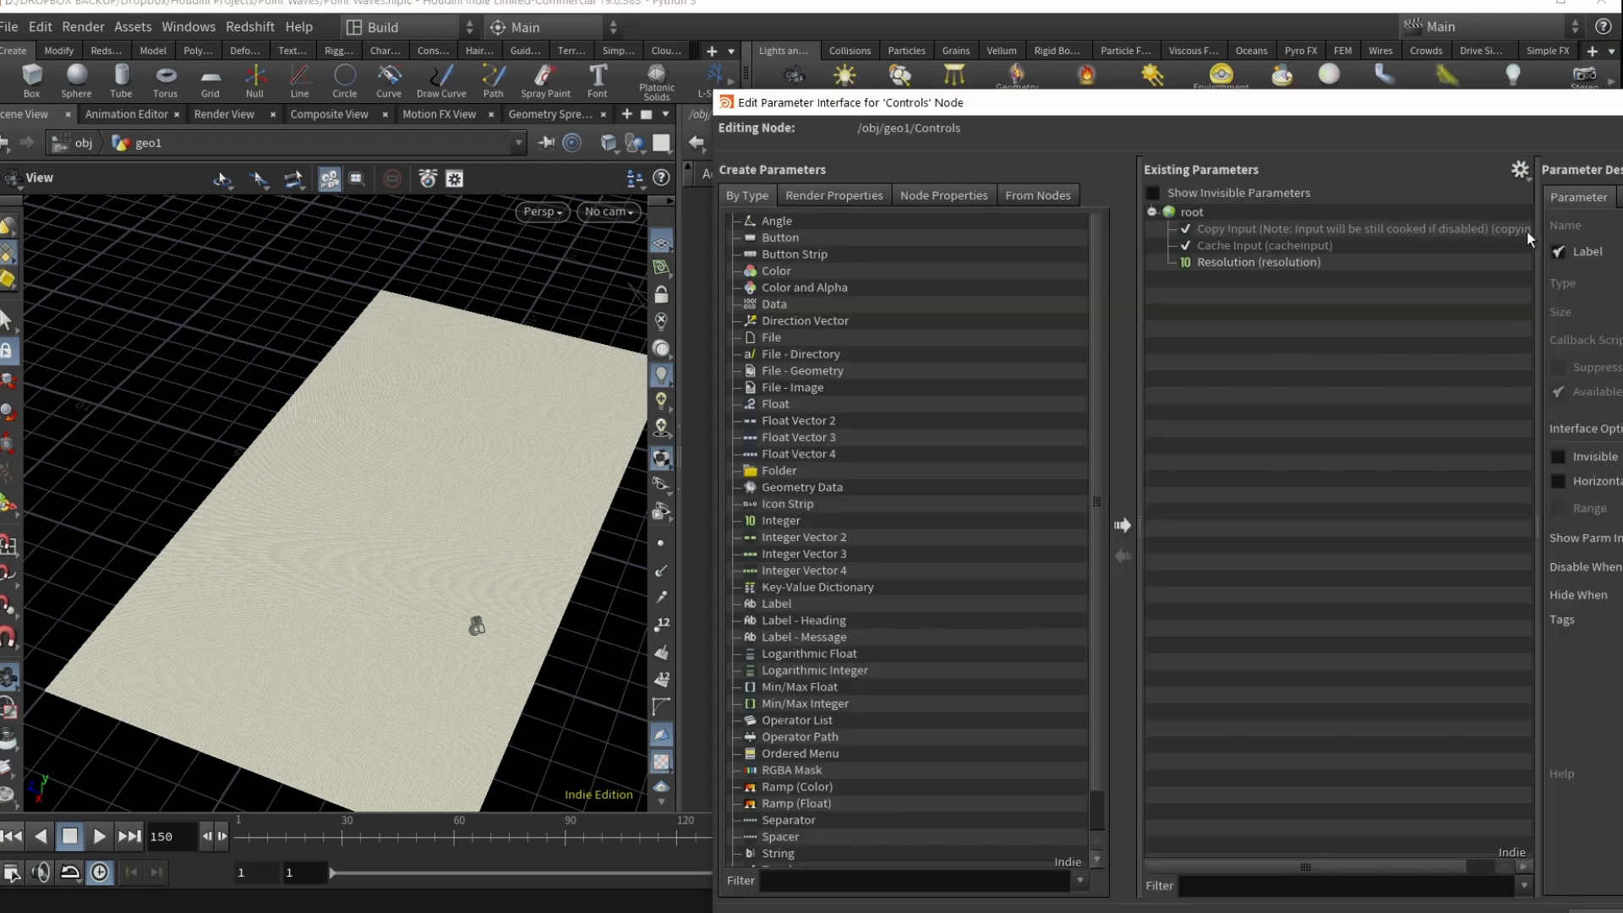
left_click(786, 524)
left_click_drag(778, 526, 1260, 439)
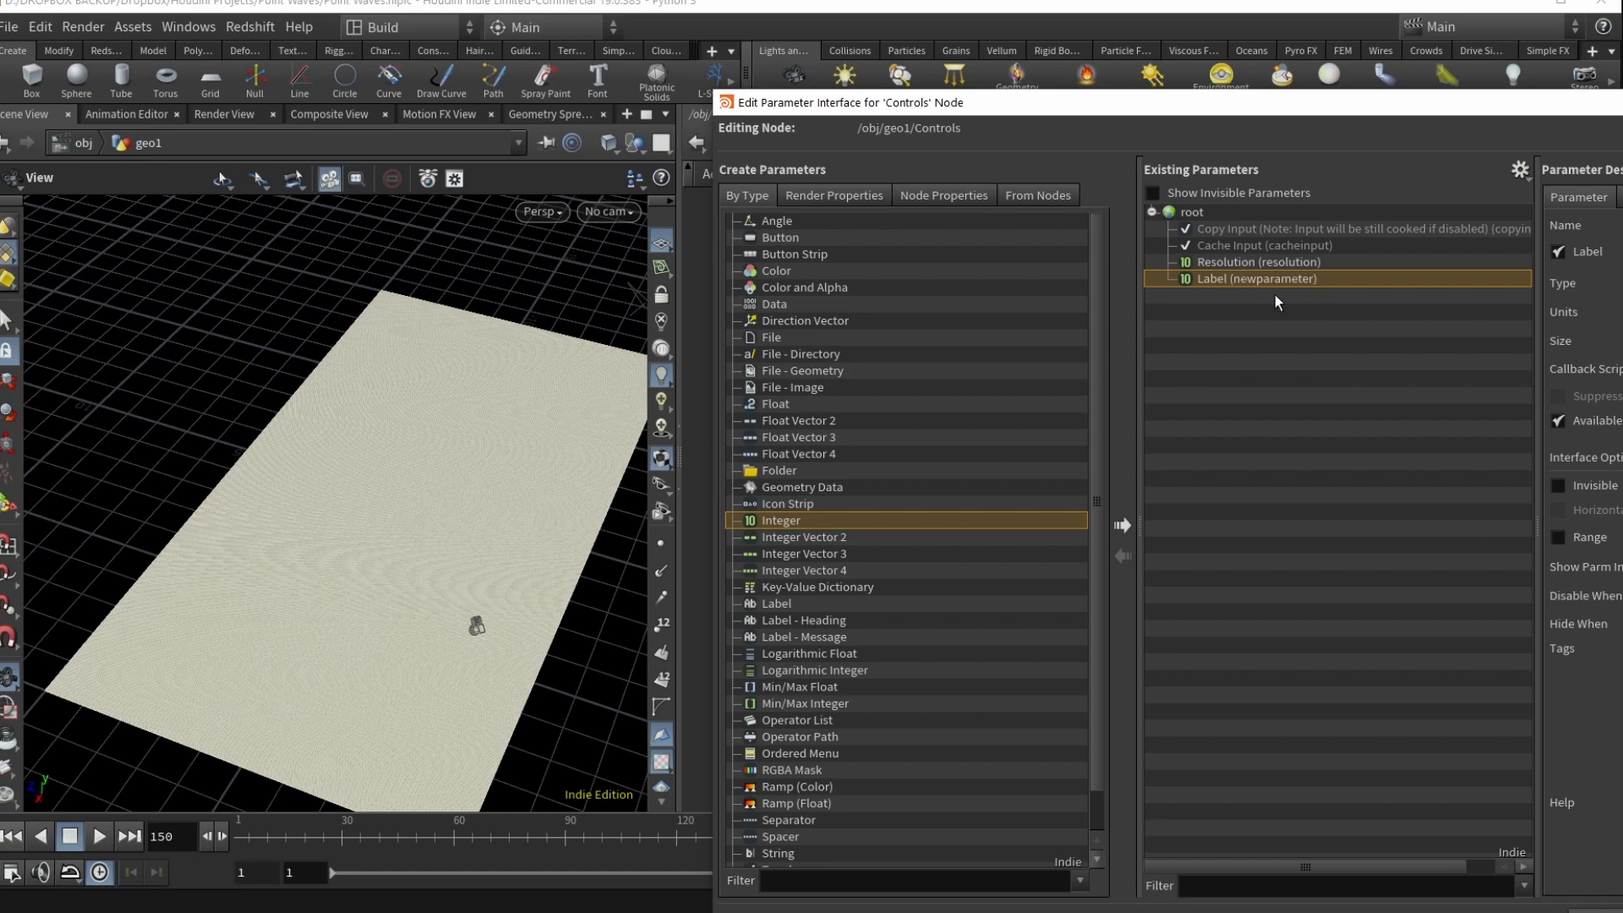
key("Delete")
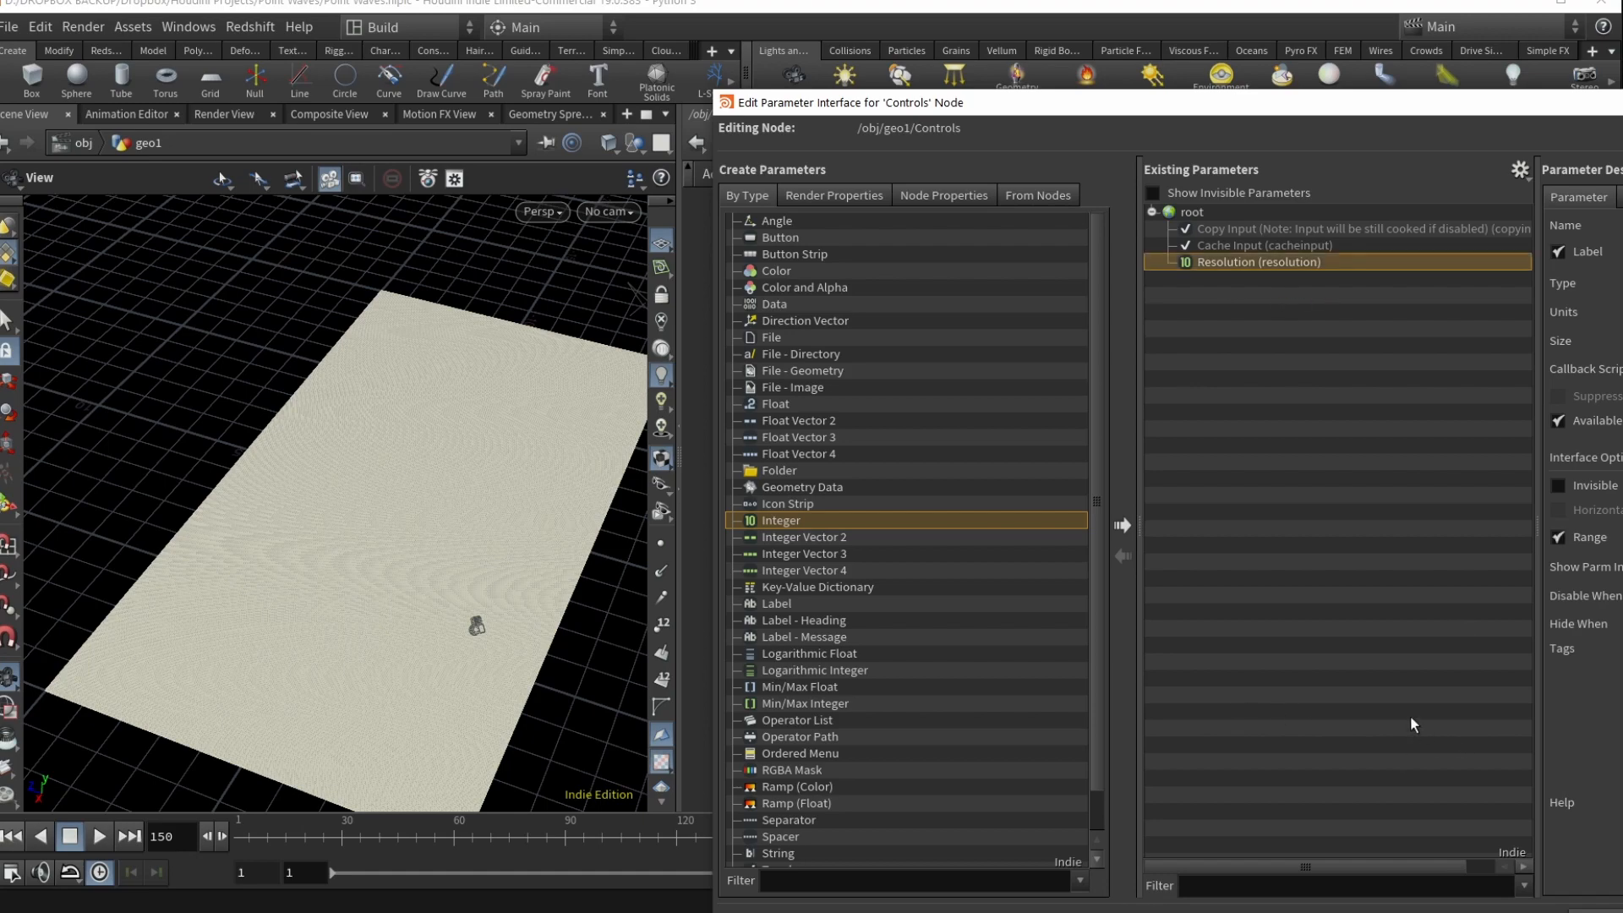
left_click(1616, 911)
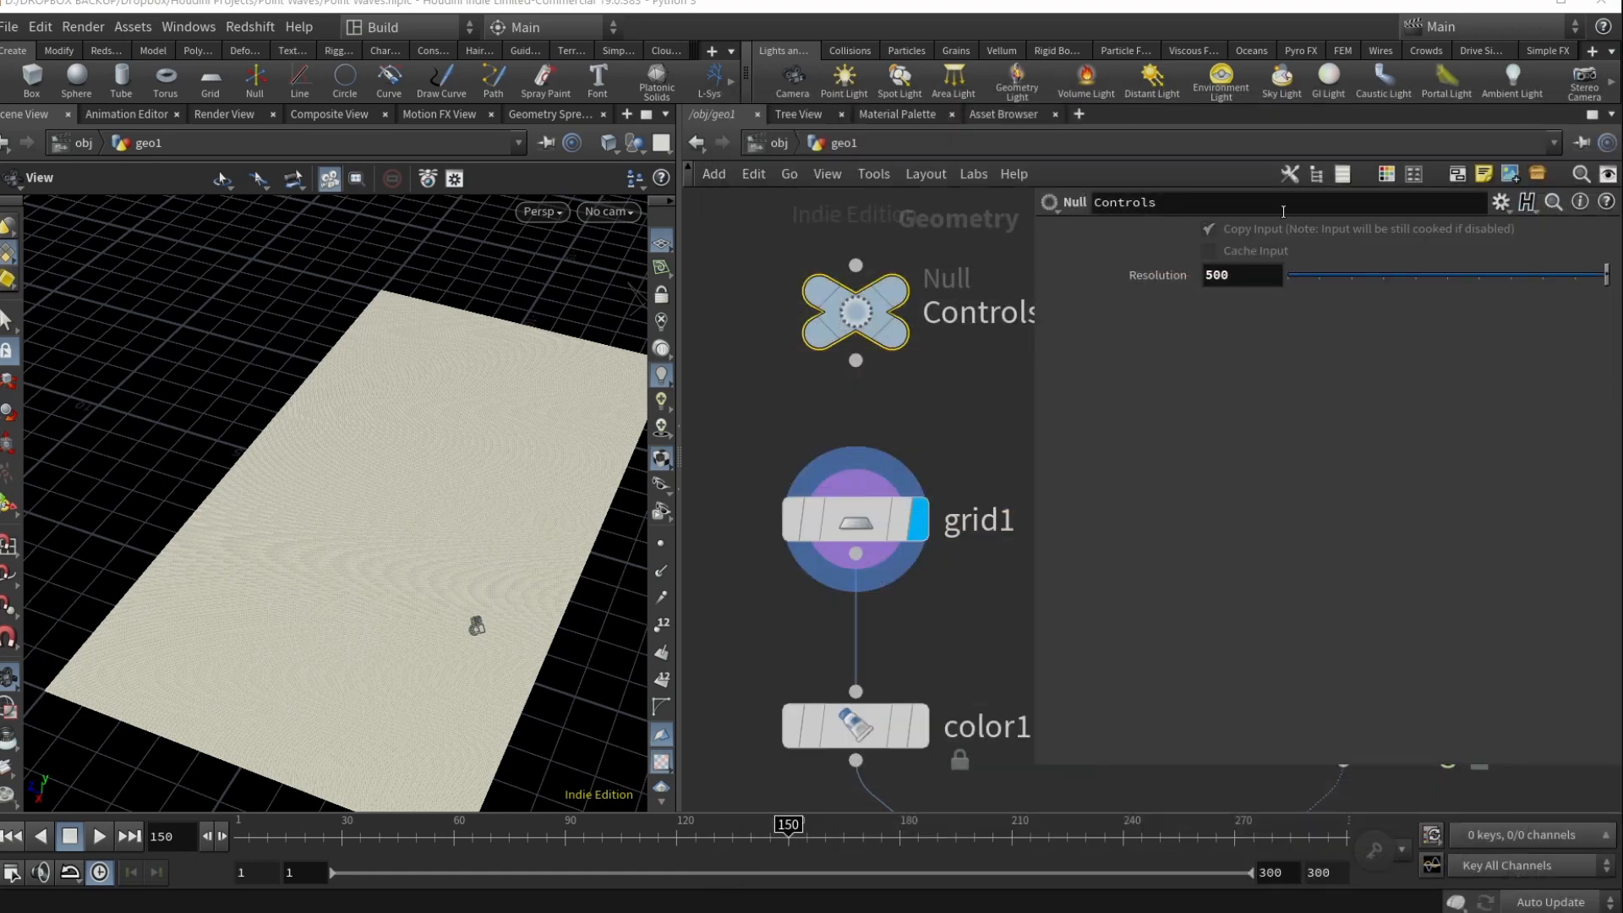
Copy the Resolution parameter of Controls and paste it as a relative reference into grid1's Rows
right_click(1165, 291)
left_click(1241, 433)
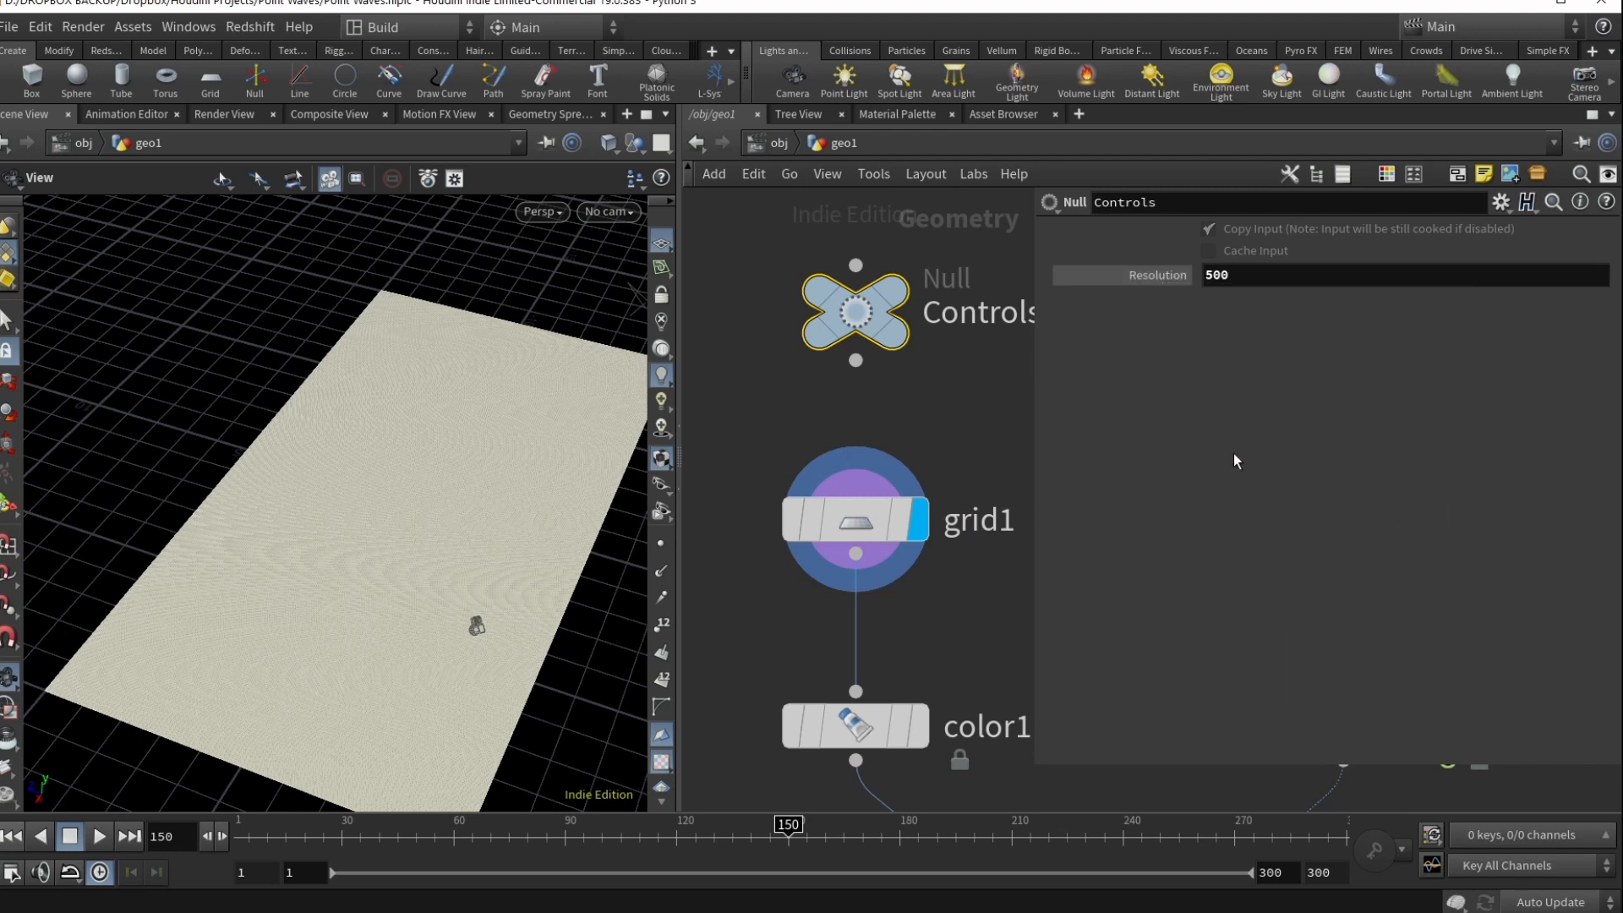
left_click(909, 526)
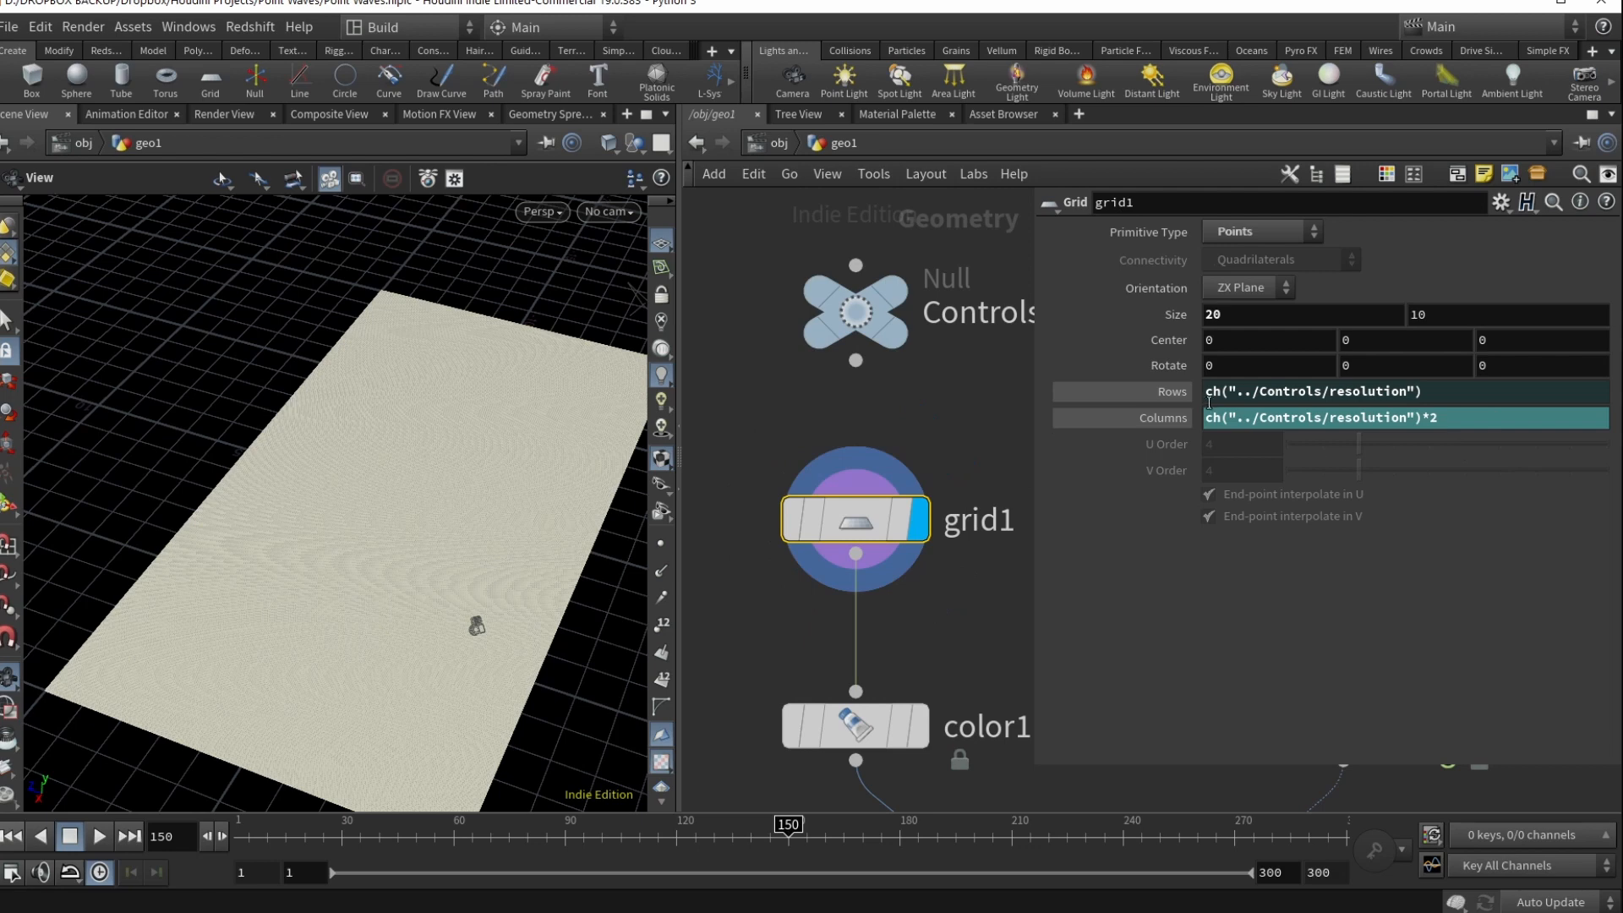
right_click(1175, 392)
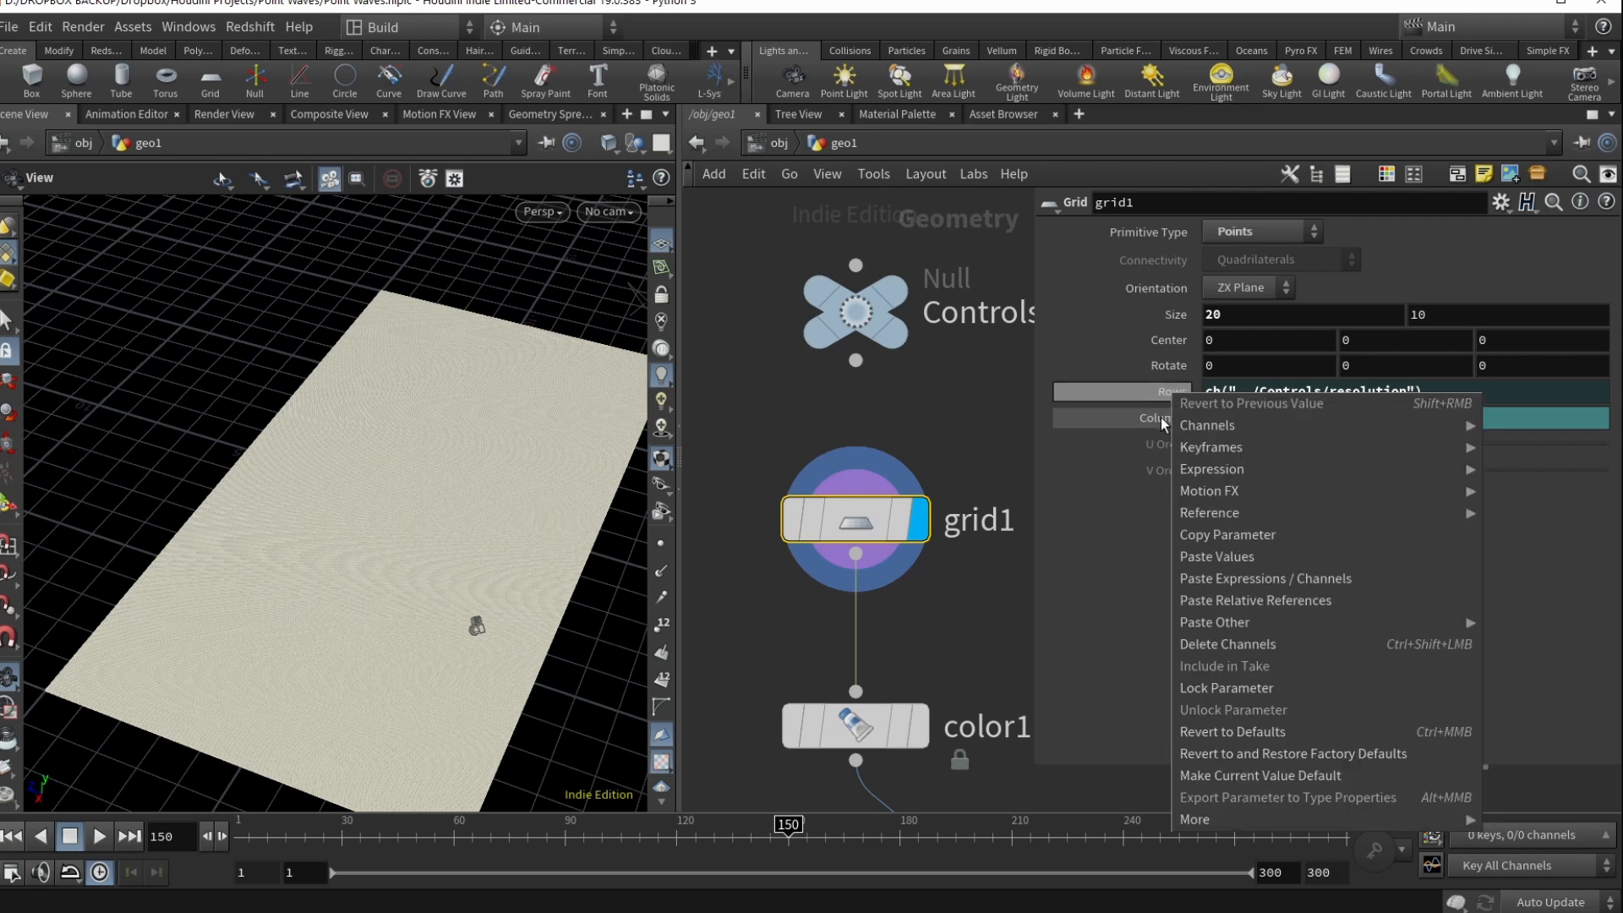
left_click(1264, 601)
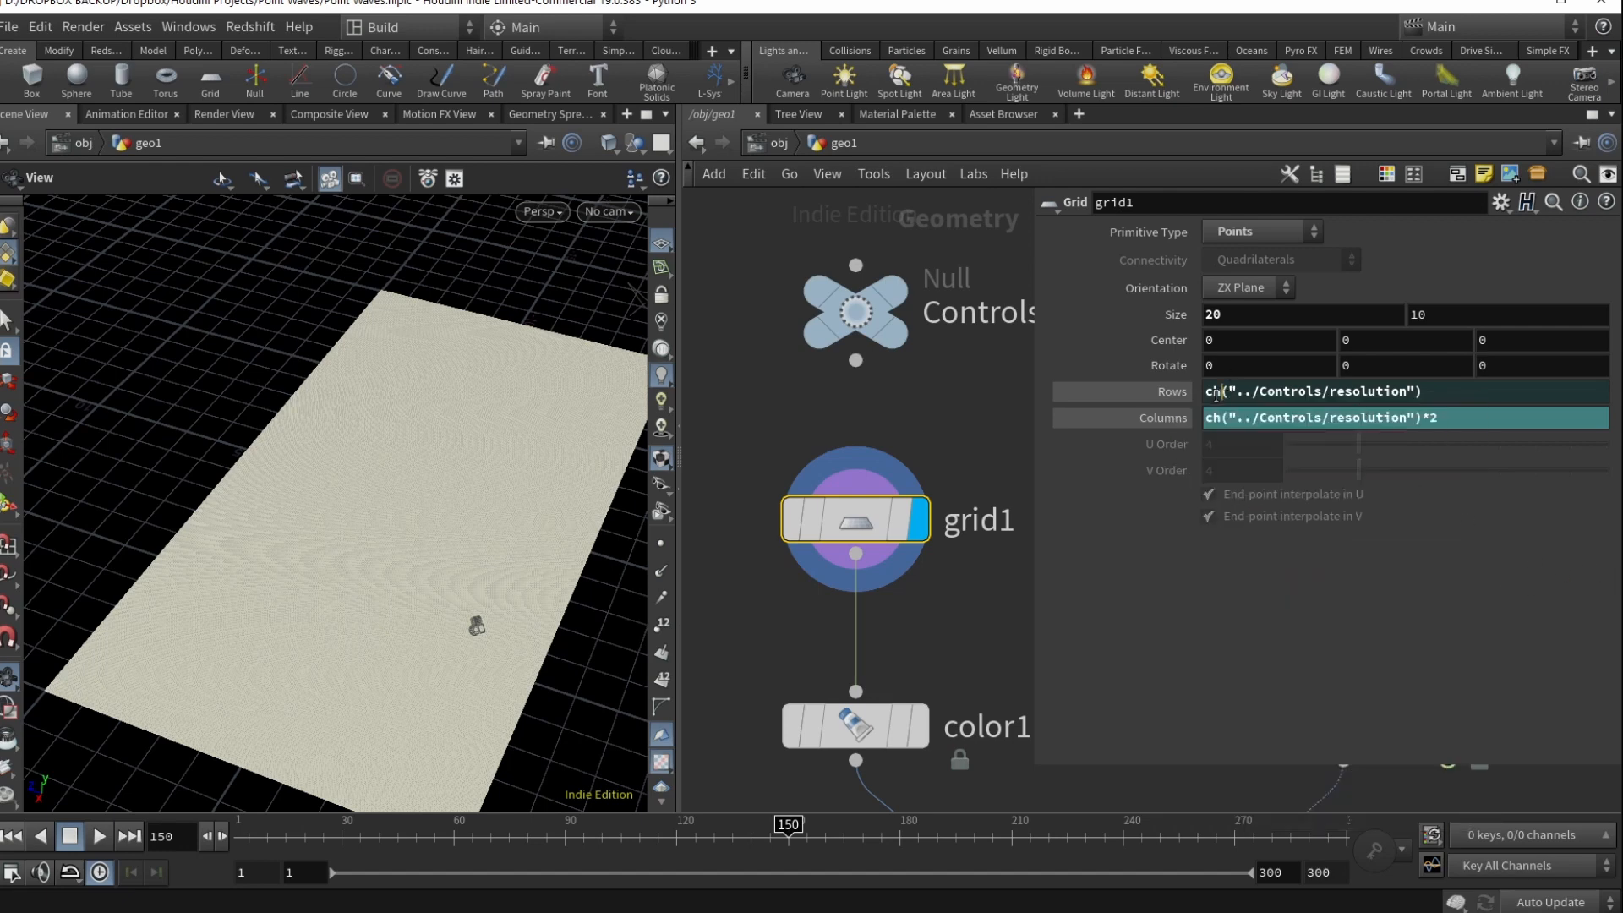
Compare grid1's Rows and Columns expressions and their evaluated values with the Resolution parameter on Controls
left_click_drag(1430, 394, 1140, 395)
left_click(1433, 501)
left_click(851, 322)
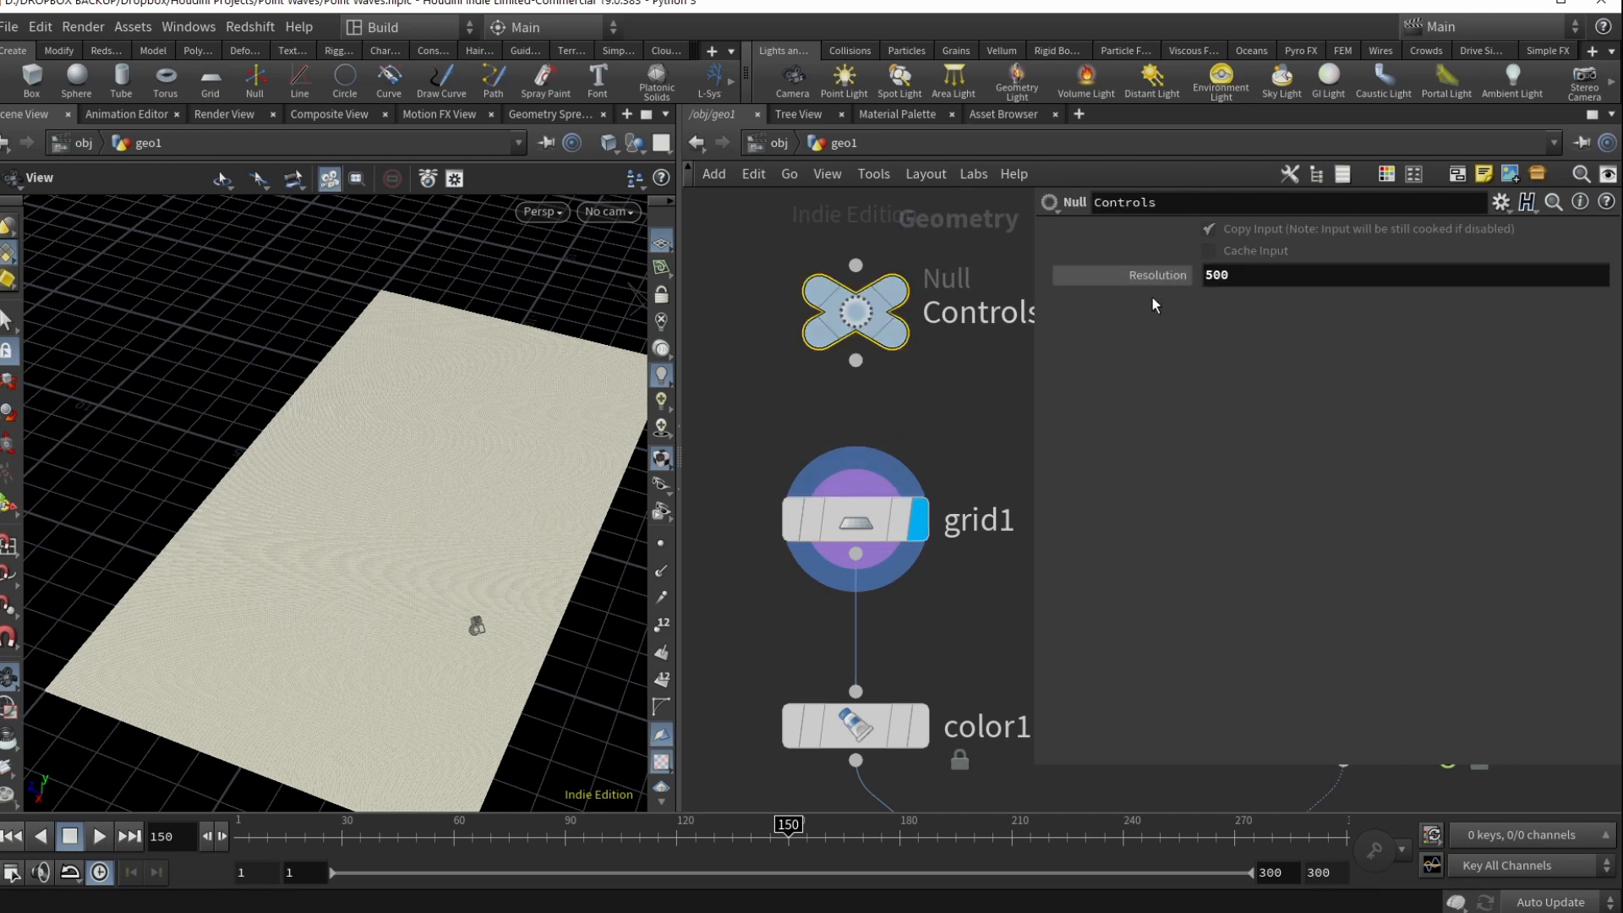
left_click(884, 514)
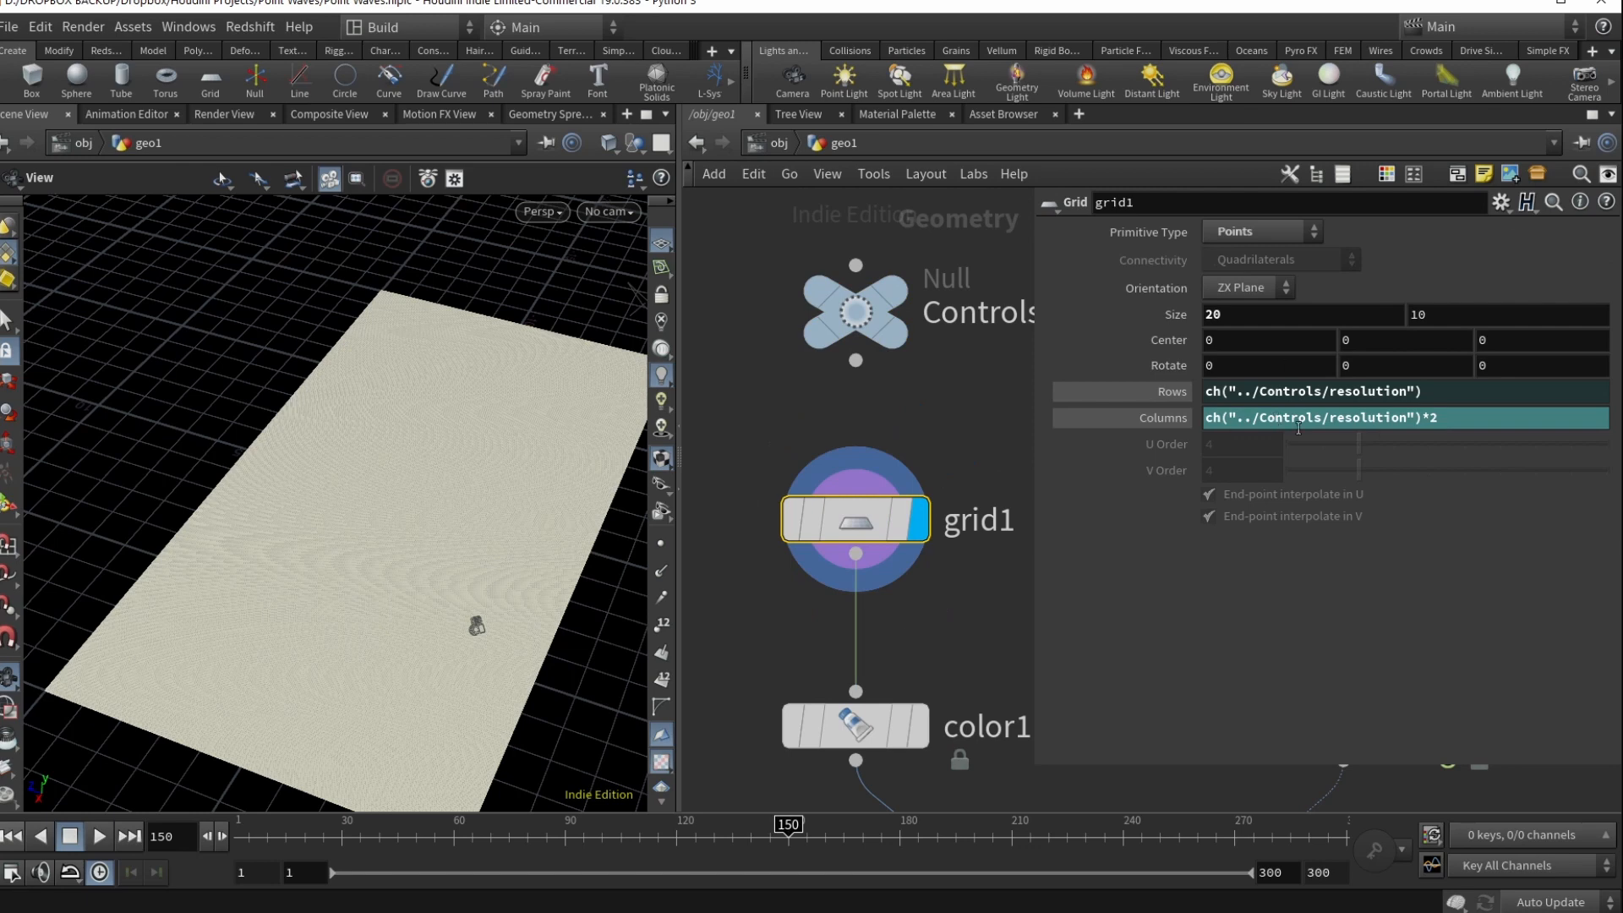
left_click(1175, 394)
left_click(1173, 418)
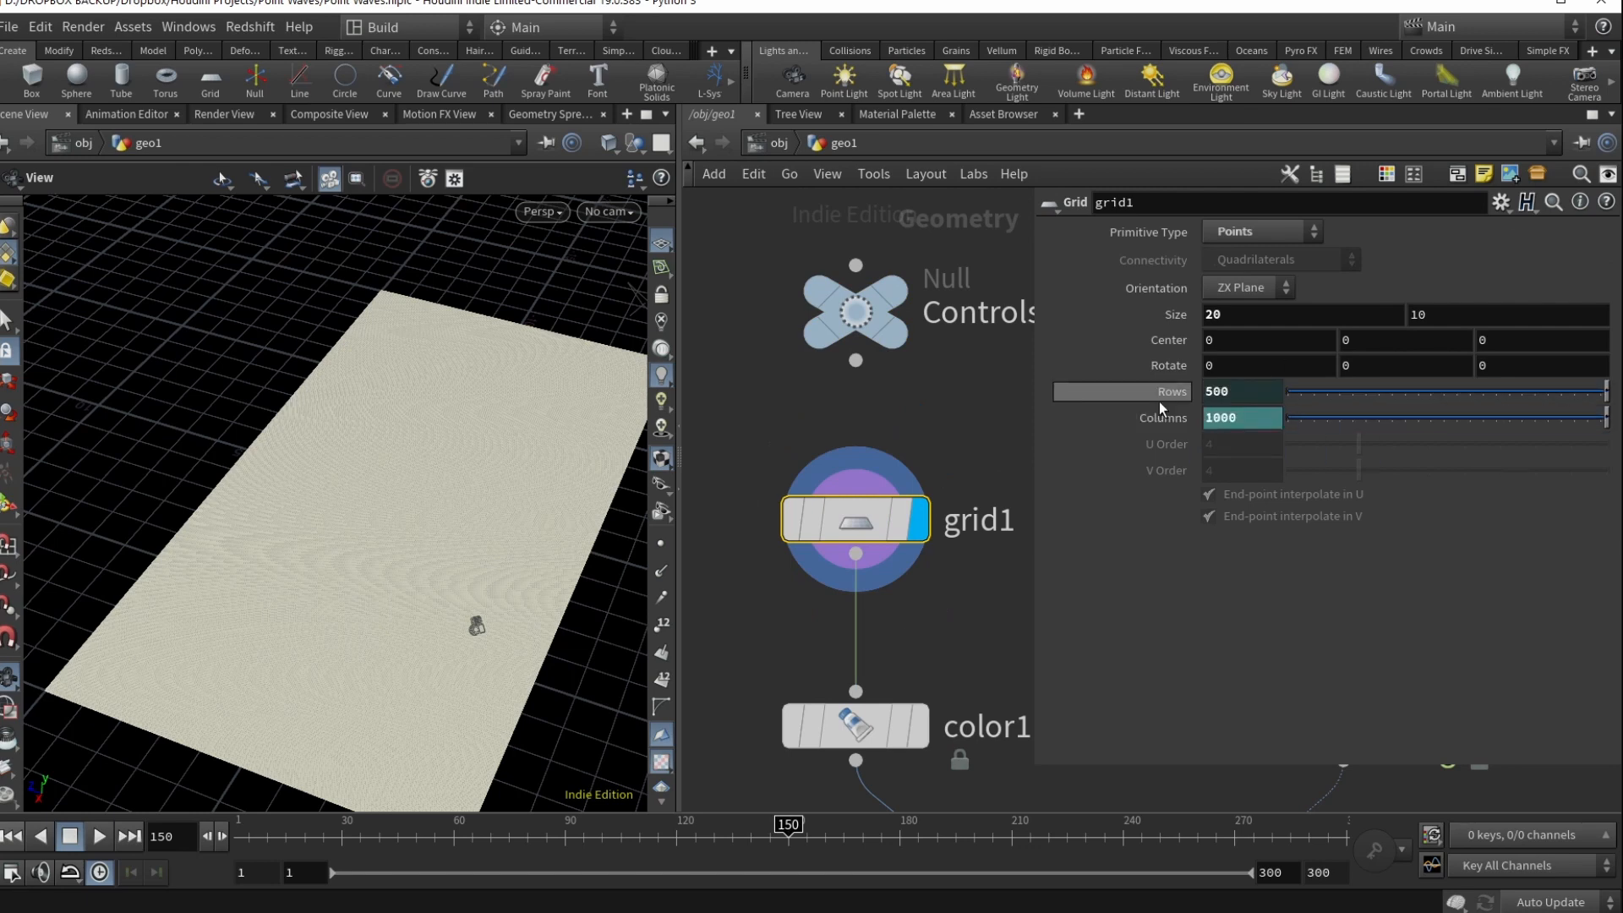
left_click(1180, 419)
left_click(1149, 394)
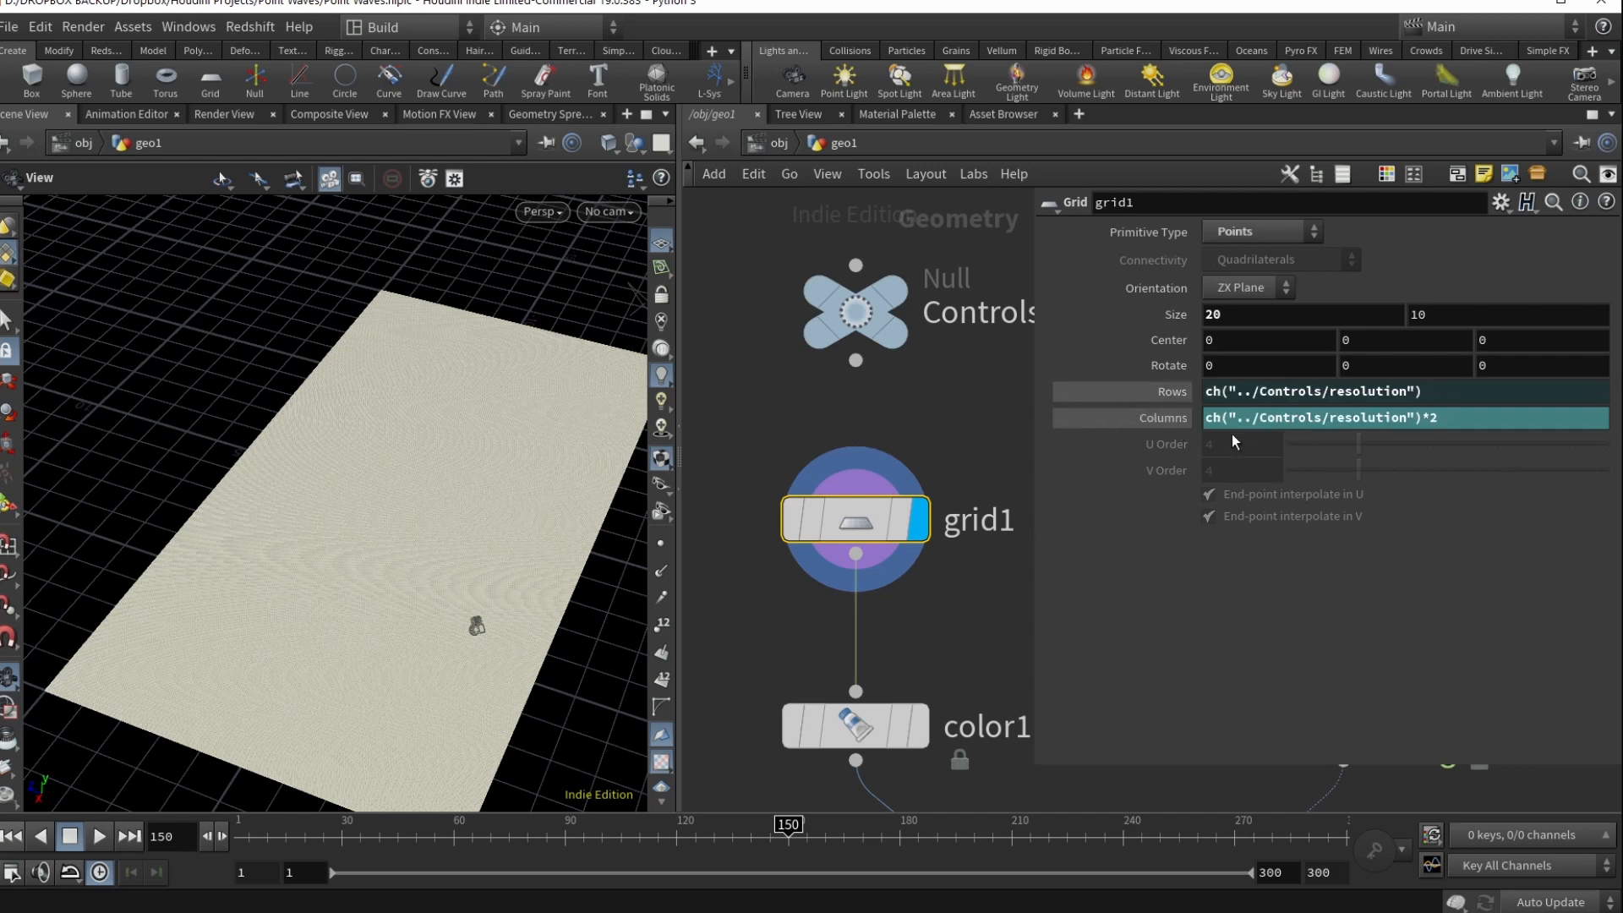
left_click(869, 301)
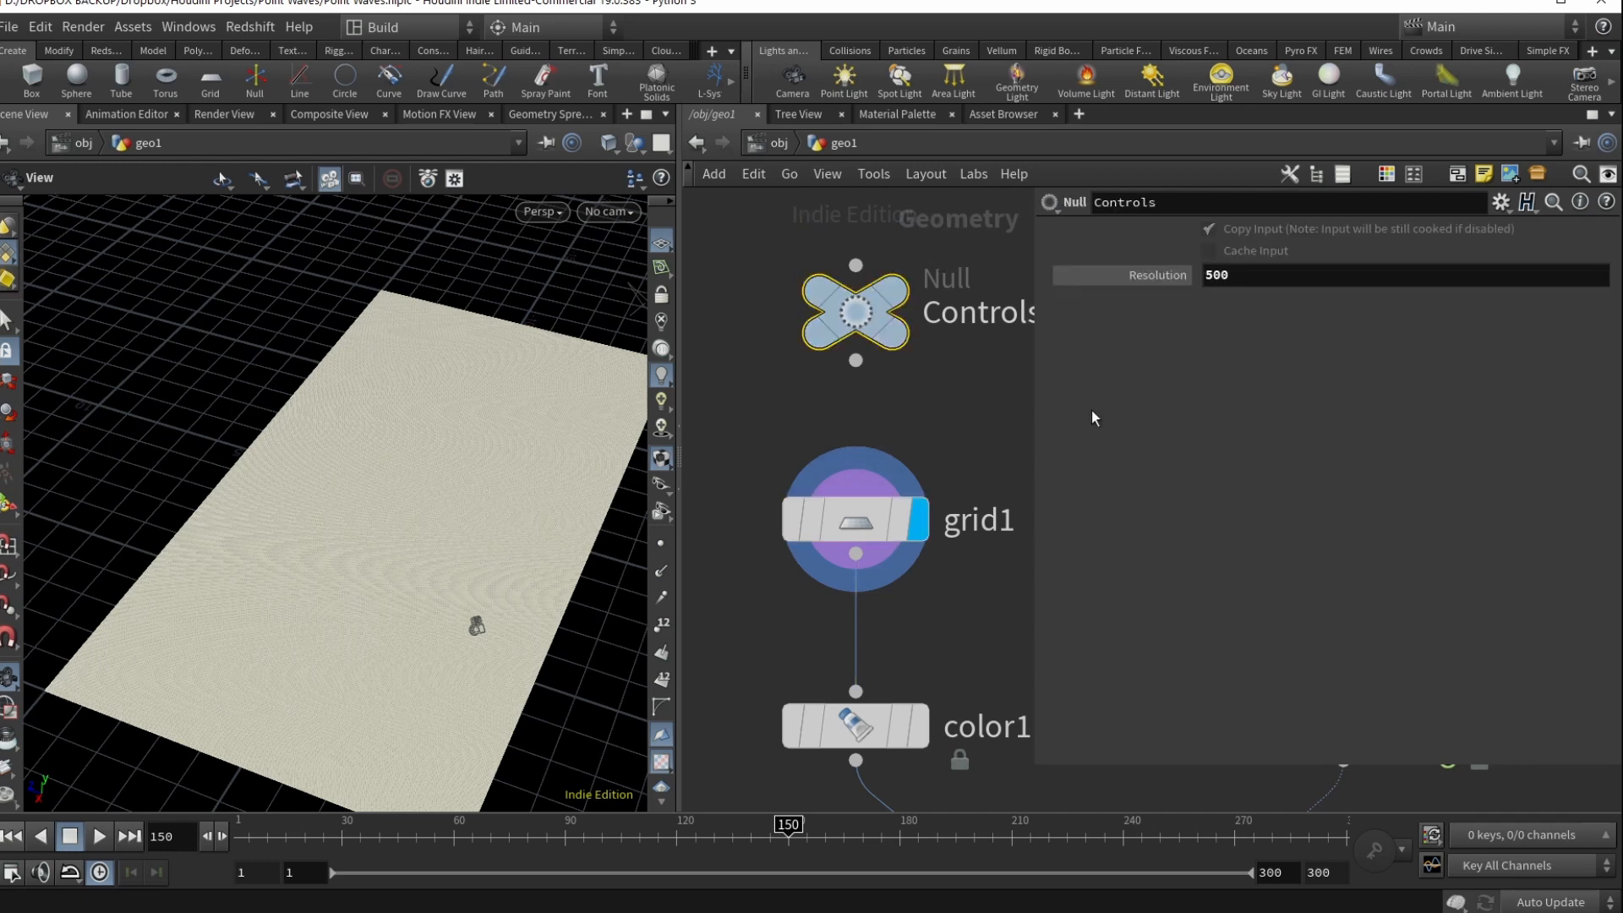
left_click(1209, 274)
left_click(856, 519)
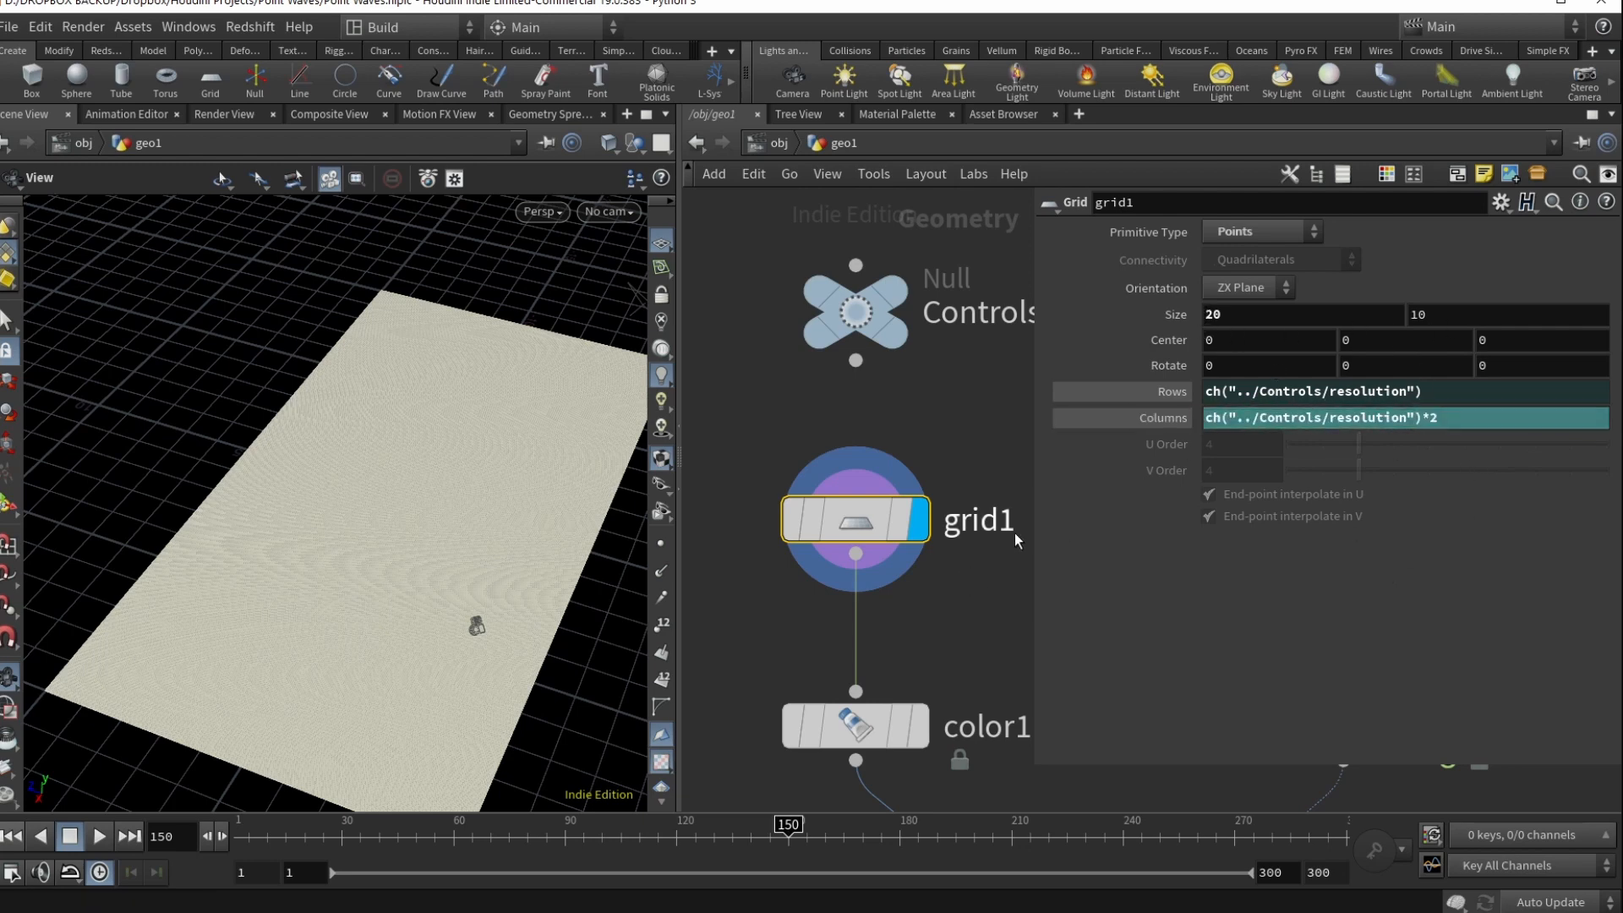
Select the color1 node below grid1 and display its result in the viewport
scroll(950, 519, "down", 3)
left_click(822, 602)
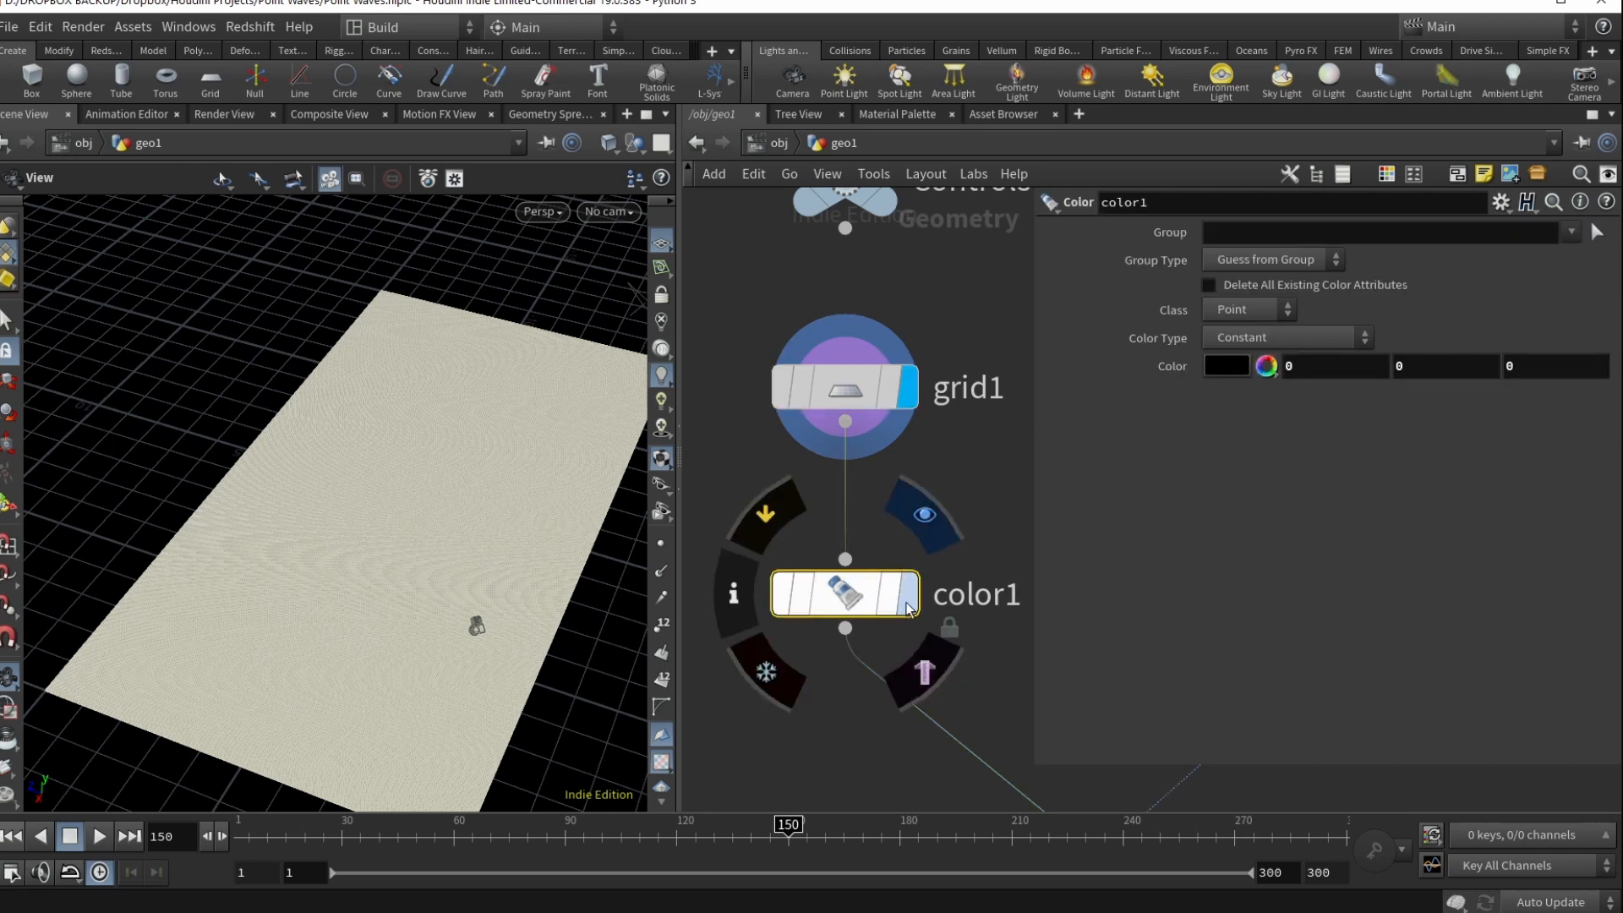
left_click(907, 595)
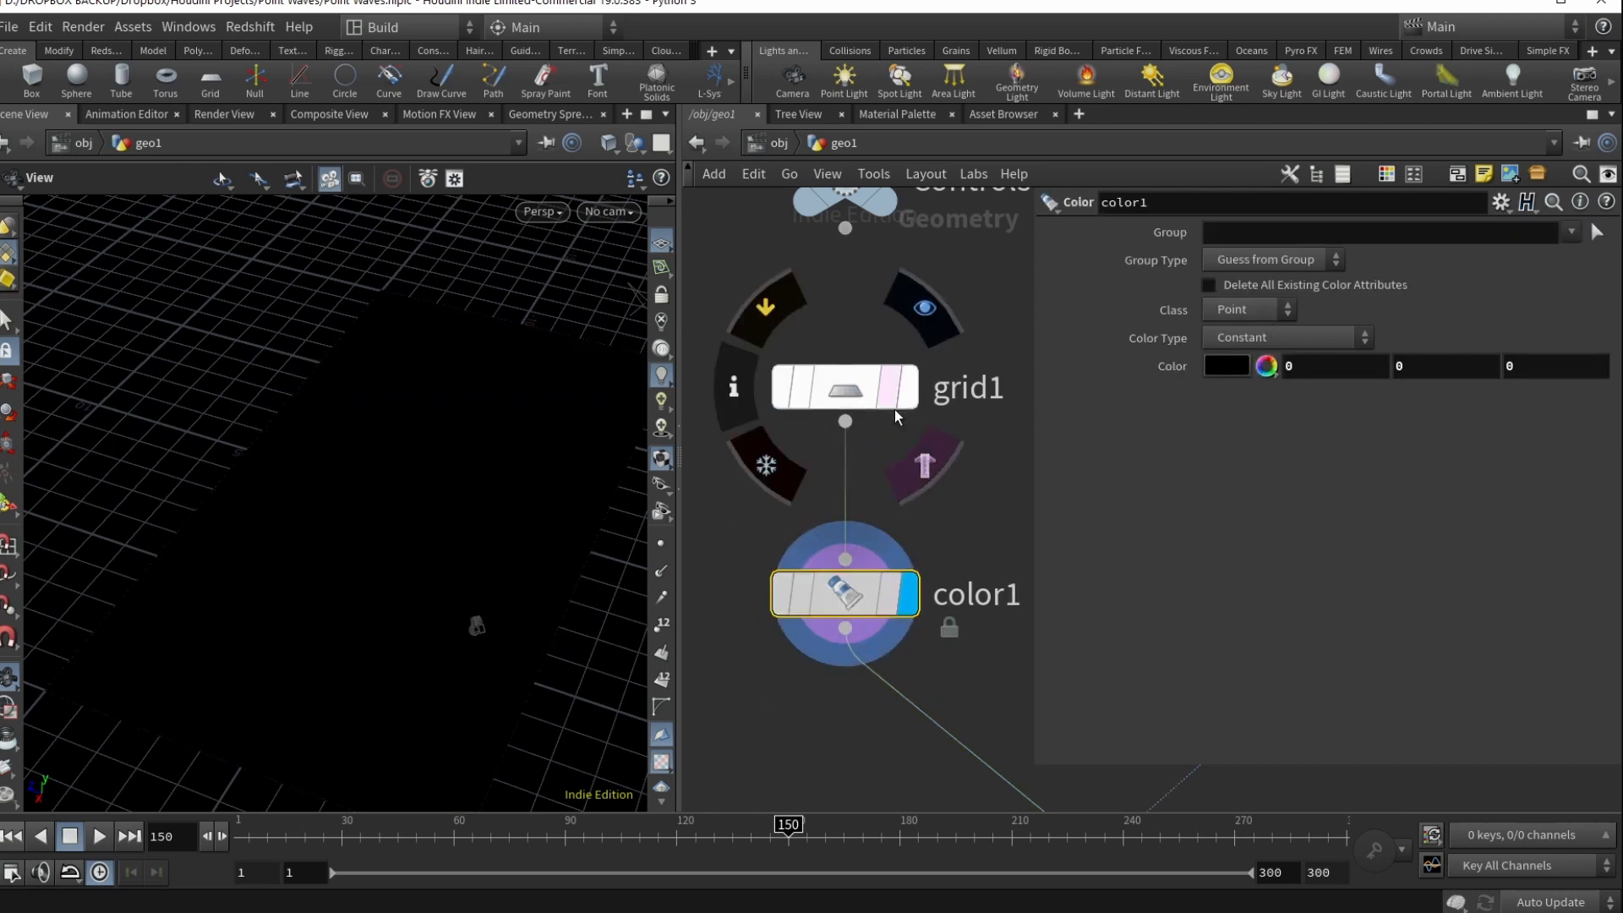
Select and display the box1 node, and check its Axis Divisions as both expression and value
scroll(935, 450, "down", 5)
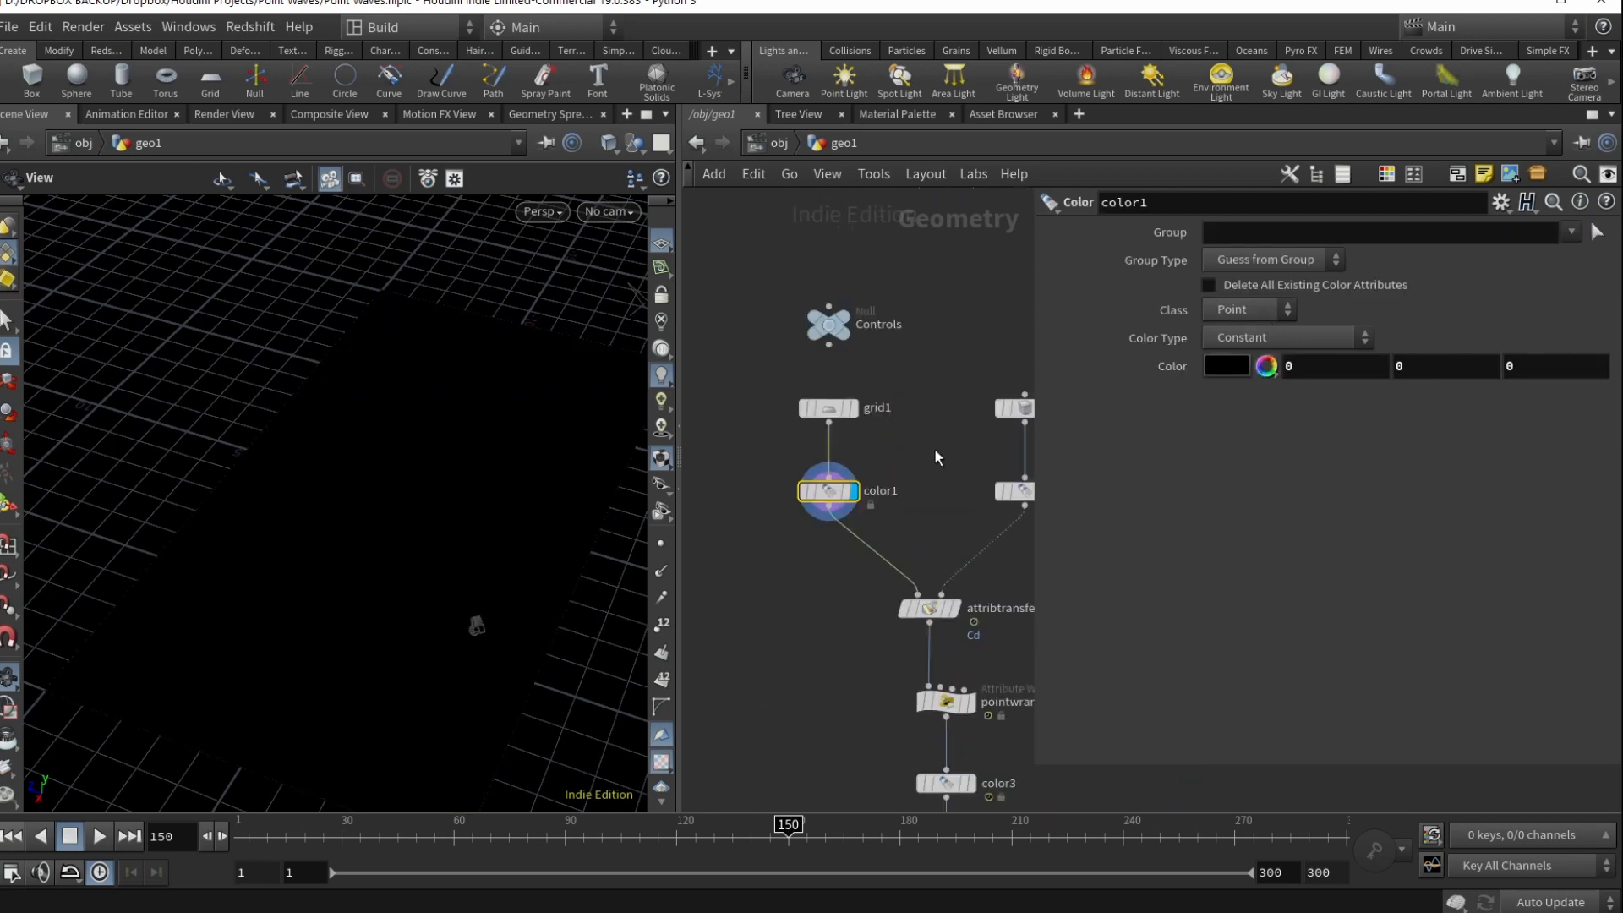
middle_click_drag(936, 450, 784, 456)
scroll(843, 430, "up", 2)
left_click(879, 422)
left_click(905, 420)
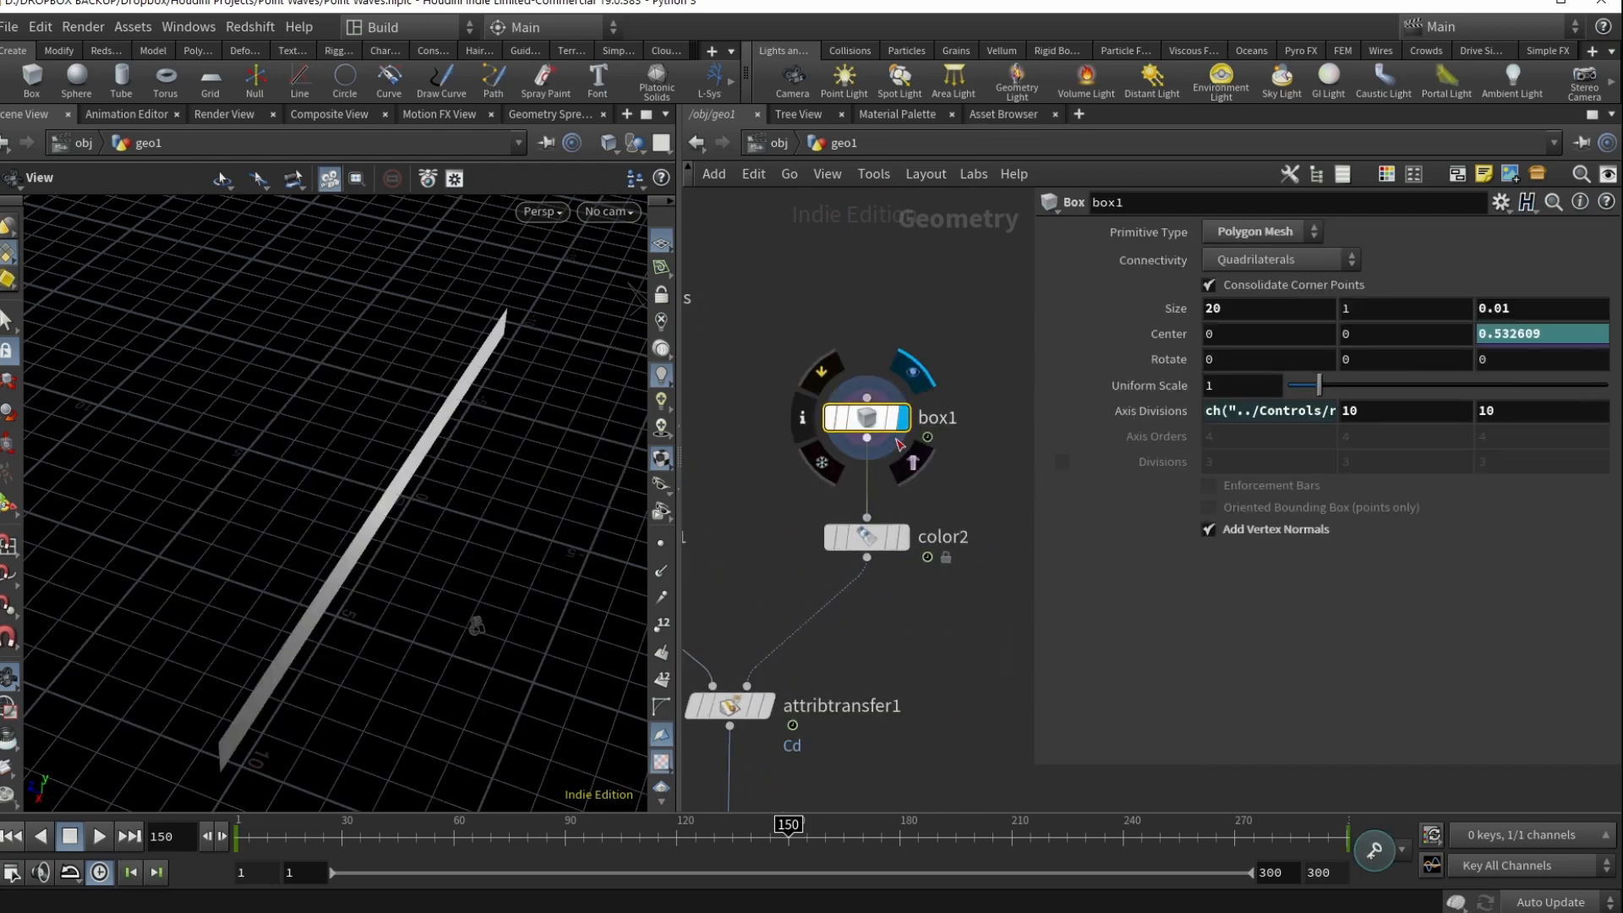
left_click_drag(416, 523, 471, 587)
left_click(1155, 405)
left_click(1155, 406)
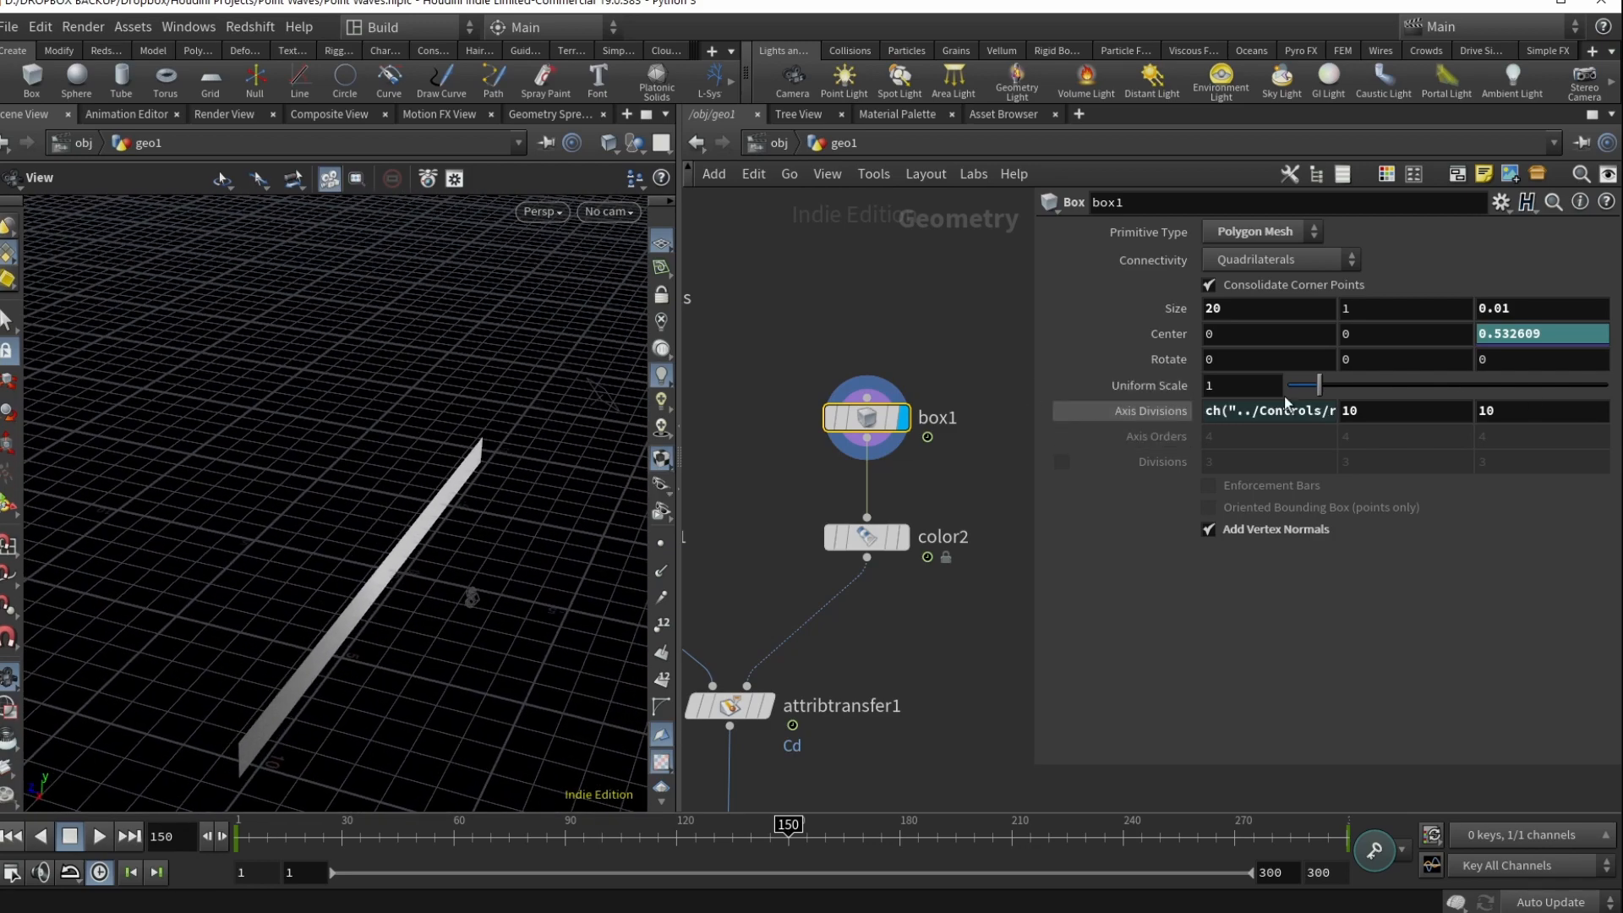
Scrub the timeline between frames 1 and 300 to examine box1's animated center, ending at frame 1
left_click_drag(333, 496, 554, 658)
left_click_drag(789, 825, 67, 872)
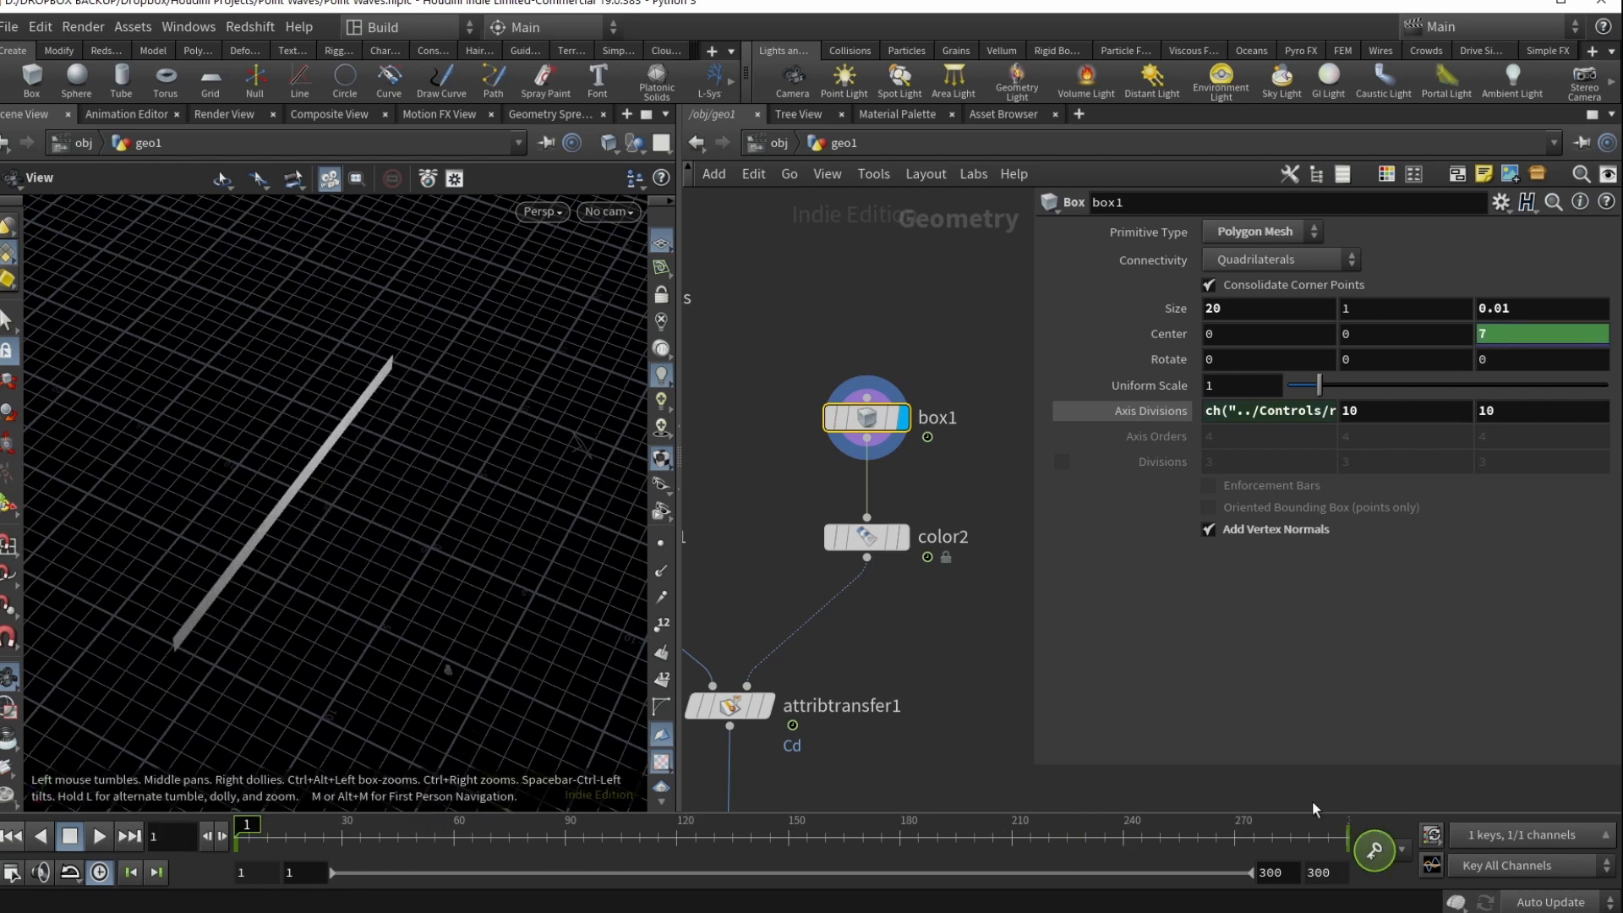
left_click_drag(254, 830, 1344, 827)
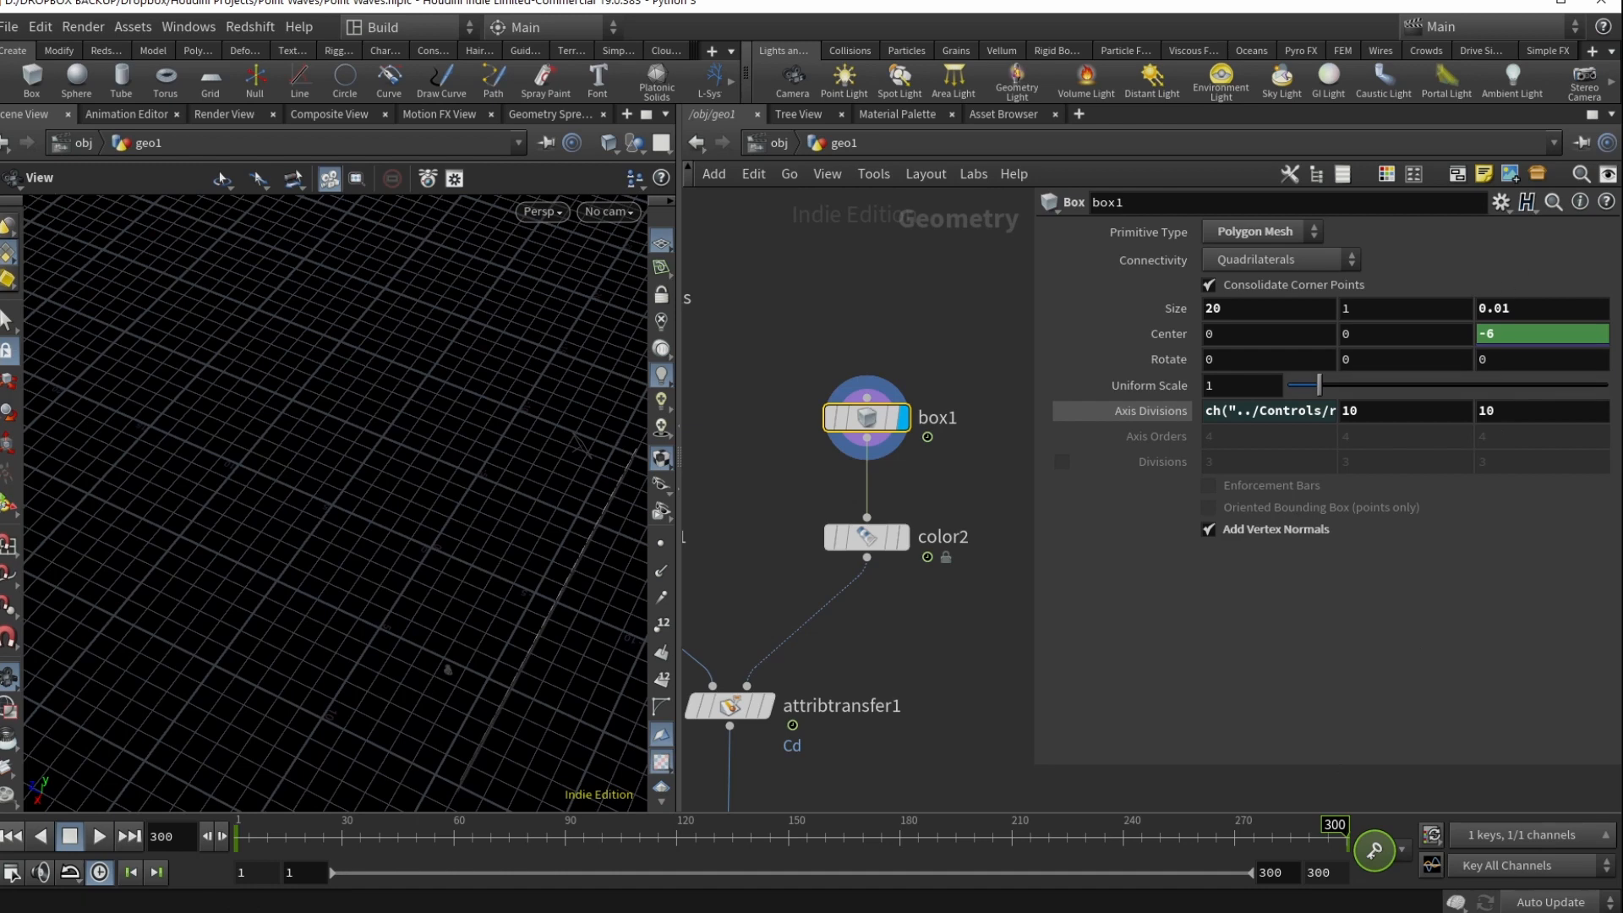
left_click_drag(364, 832, 237, 842)
Display the color2 node's result and select the node to show its color parameters
left_click(903, 537)
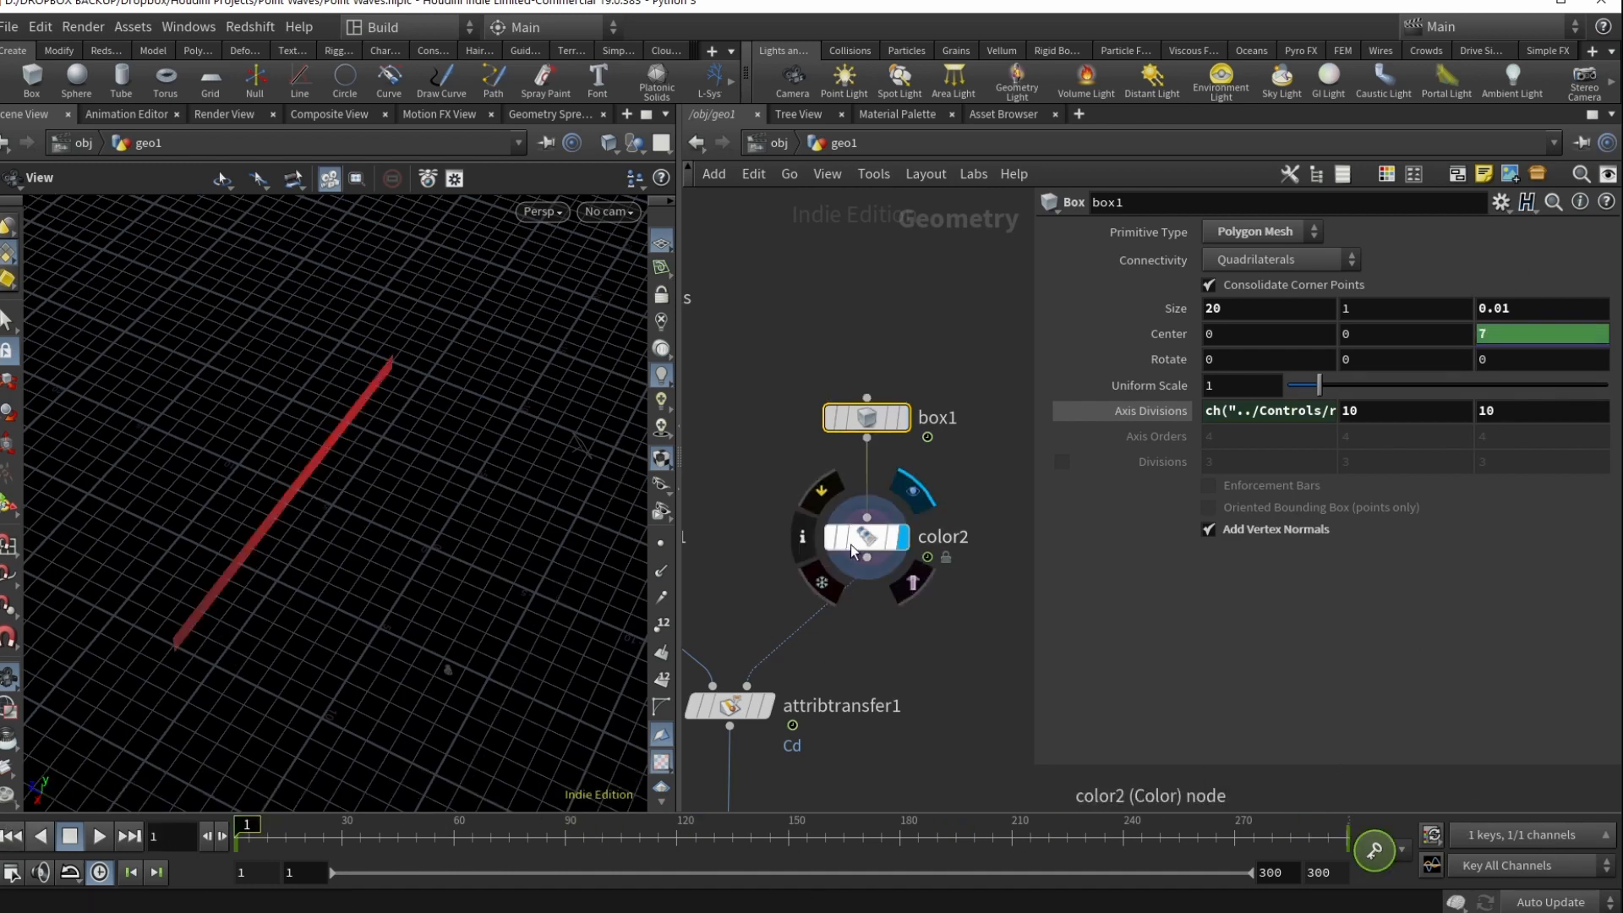
left_click(850, 545)
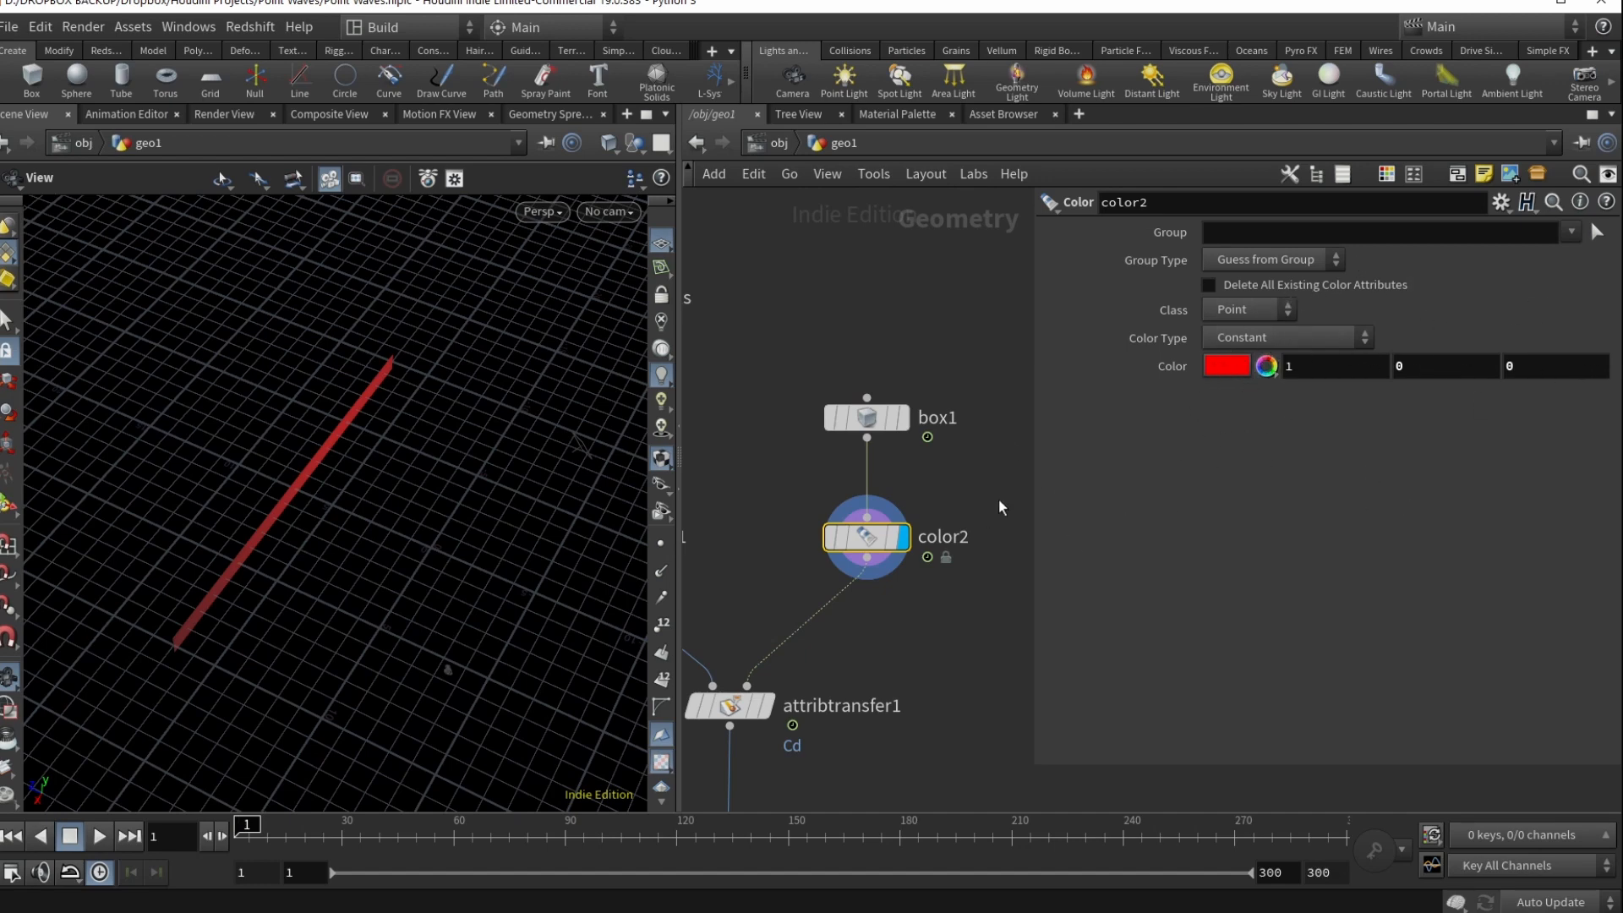
Display the result of the attribtransfer1 node in the viewport
middle_click_drag(903, 640, 994, 476)
middle_click_drag(927, 591, 901, 607)
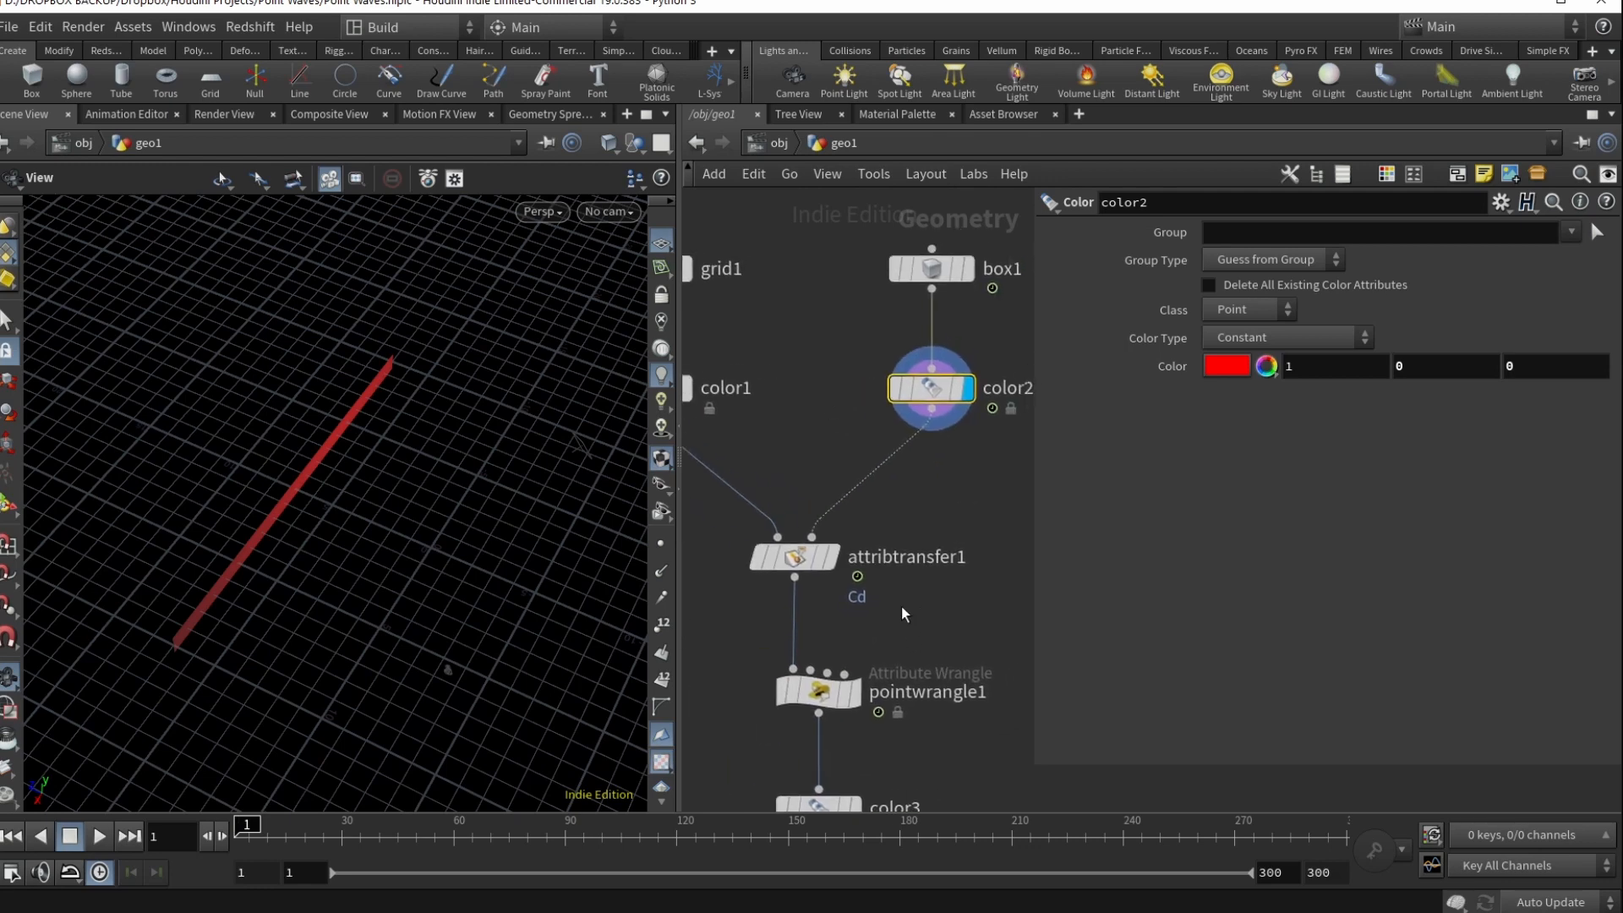
left_click(835, 556)
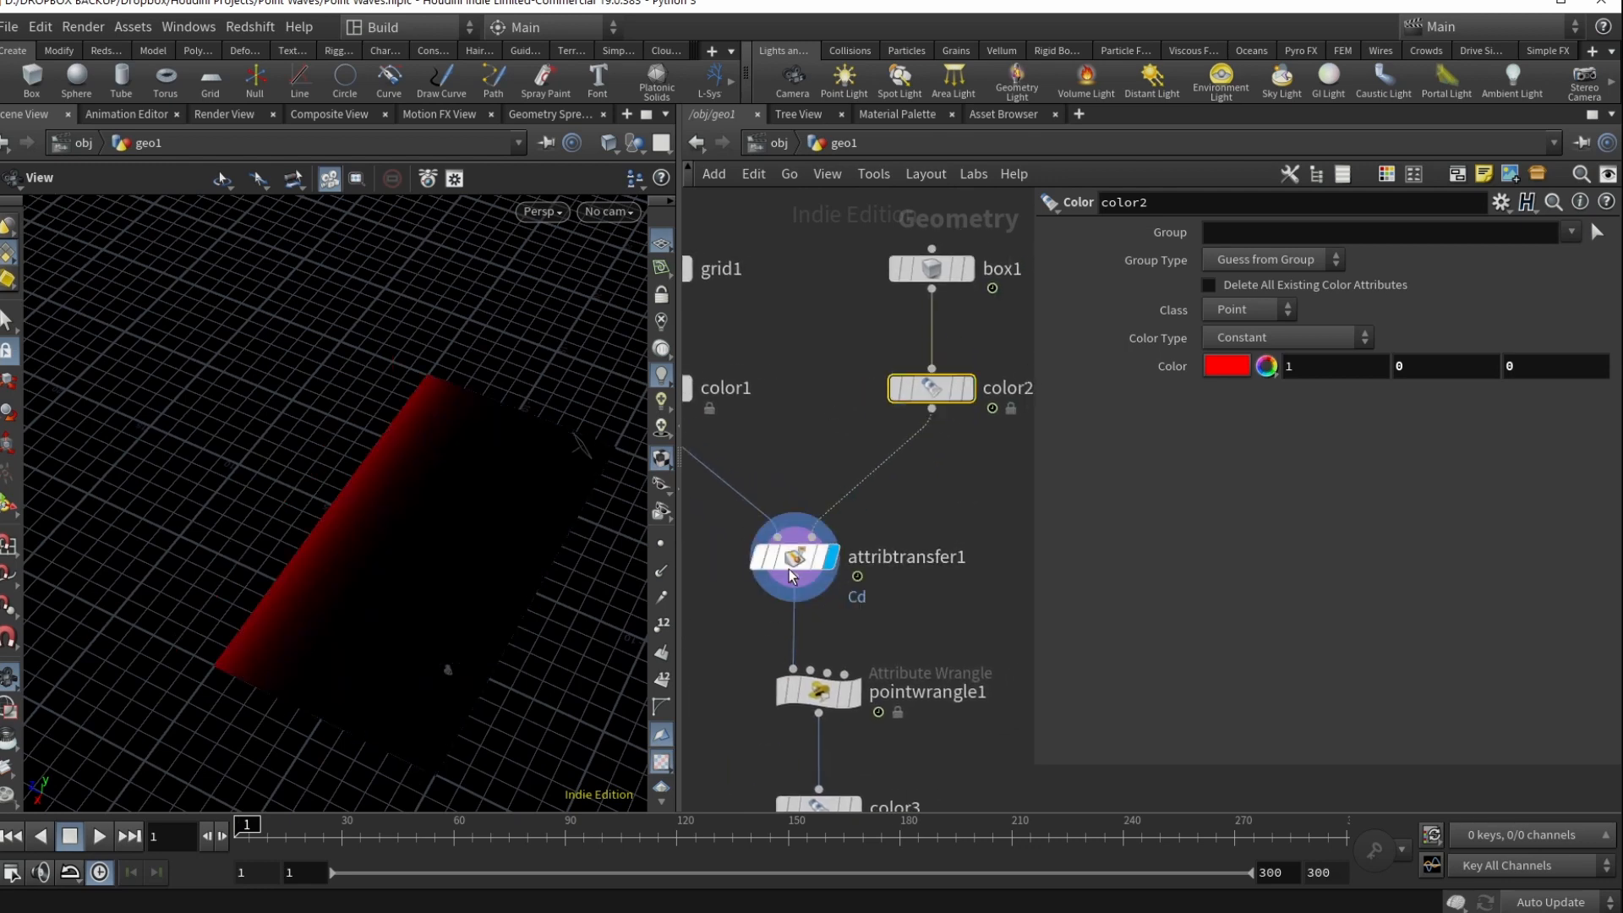
Select attribtransfer1 and examine its Points attribute Cd and its Distance Threshold and Blend Width conditions at frame 1
left_click(789, 573)
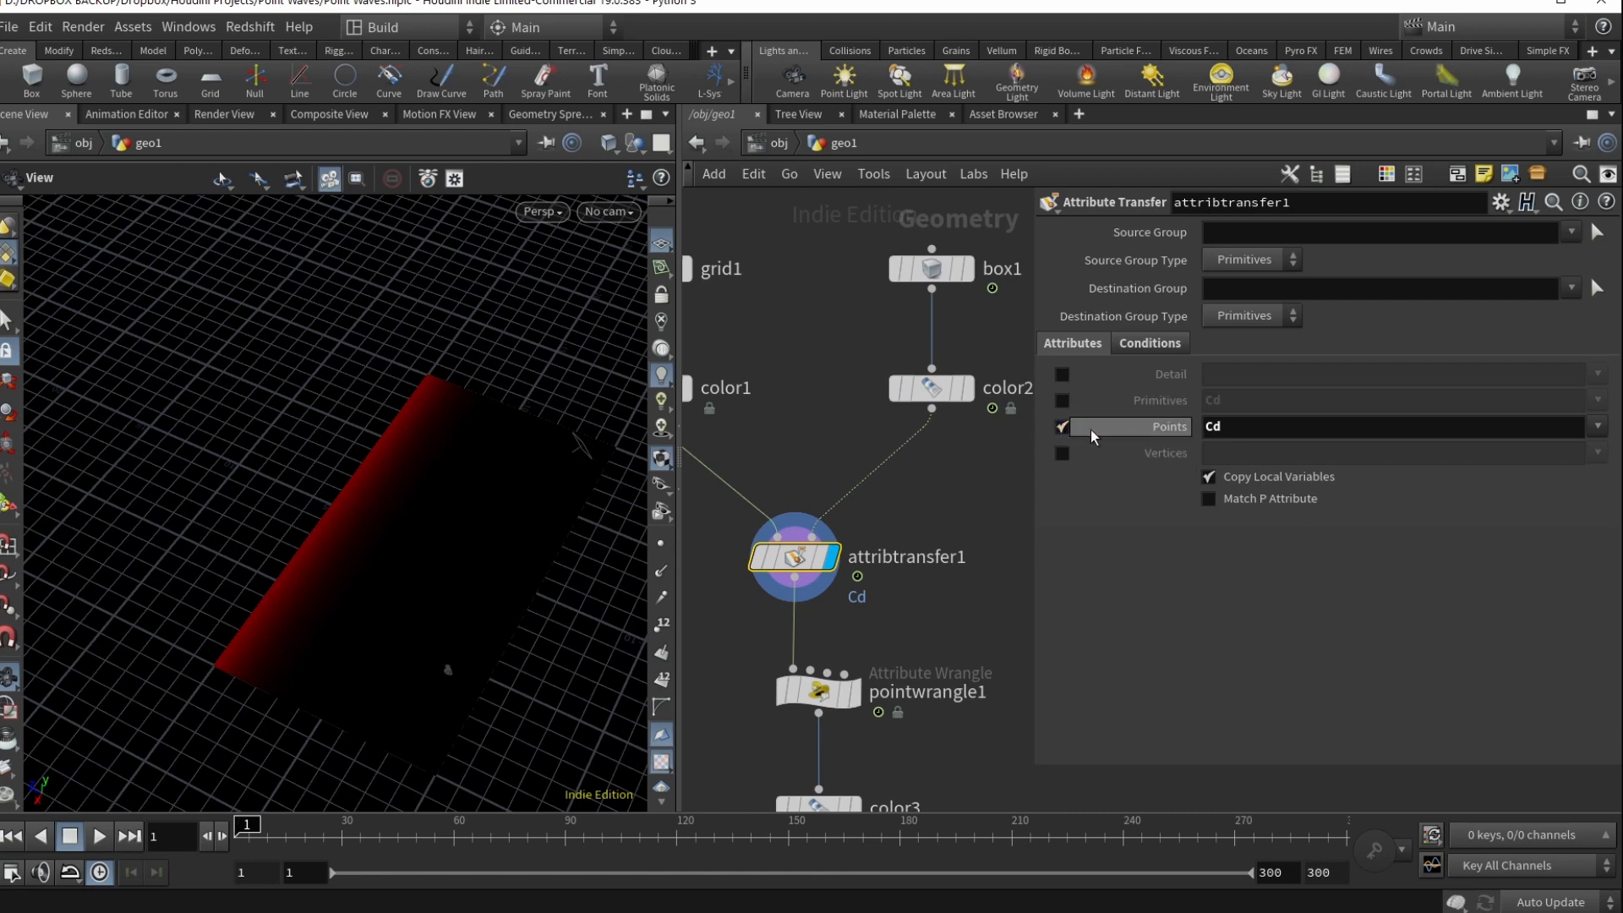
left_click(1251, 432)
left_click(1149, 342)
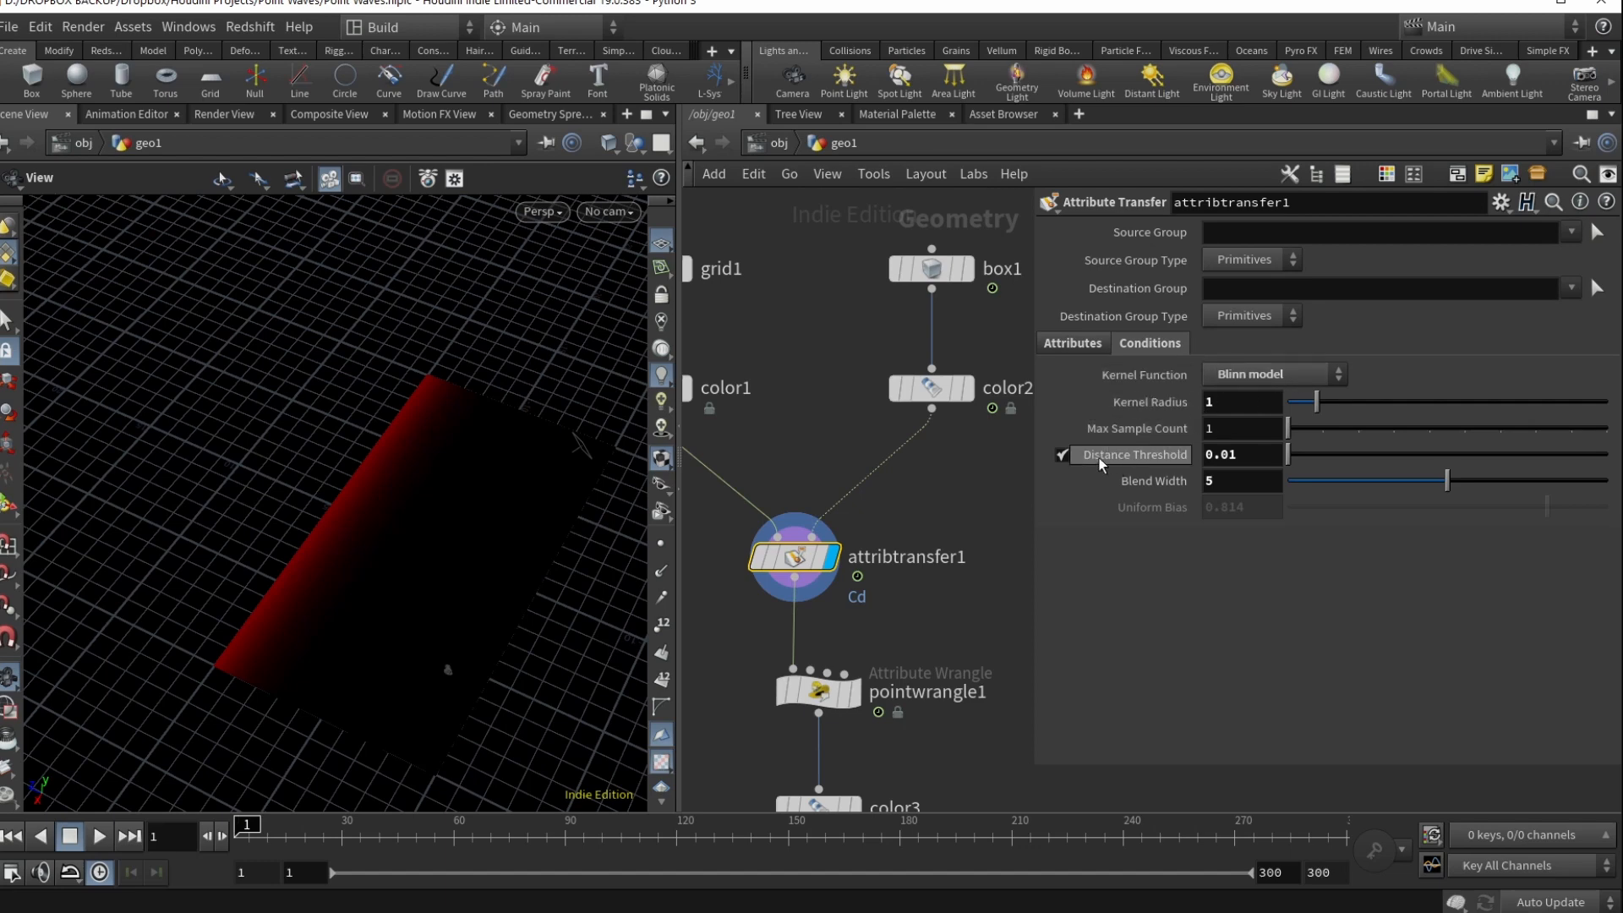
left_click(1220, 457)
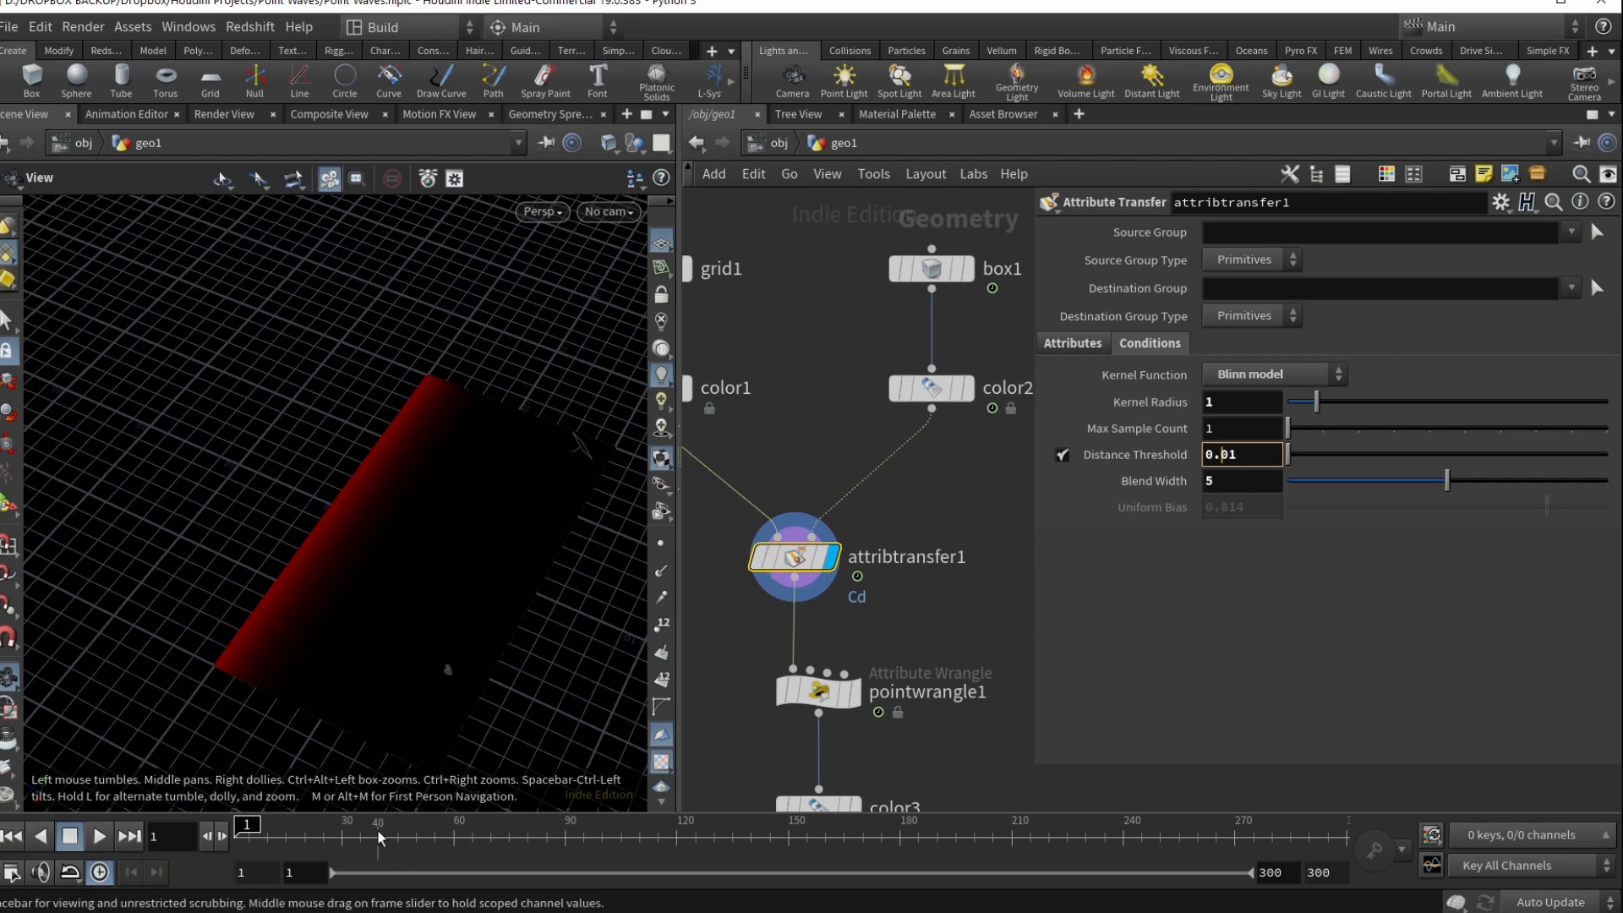
mouse_move(256, 826)
left_mouse_down()
mouse_move(862, 838)
mouse_move(1257, 872)
mouse_move(287, 855)
mouse_move(1031, 848)
mouse_move(903, 844)
mouse_move(214, 838)
left_mouse_up()
Select the pointwrangle1 node, widen its parameter pane to show the full VEX code, and display its result
middle_click_drag(890, 634, 933, 528)
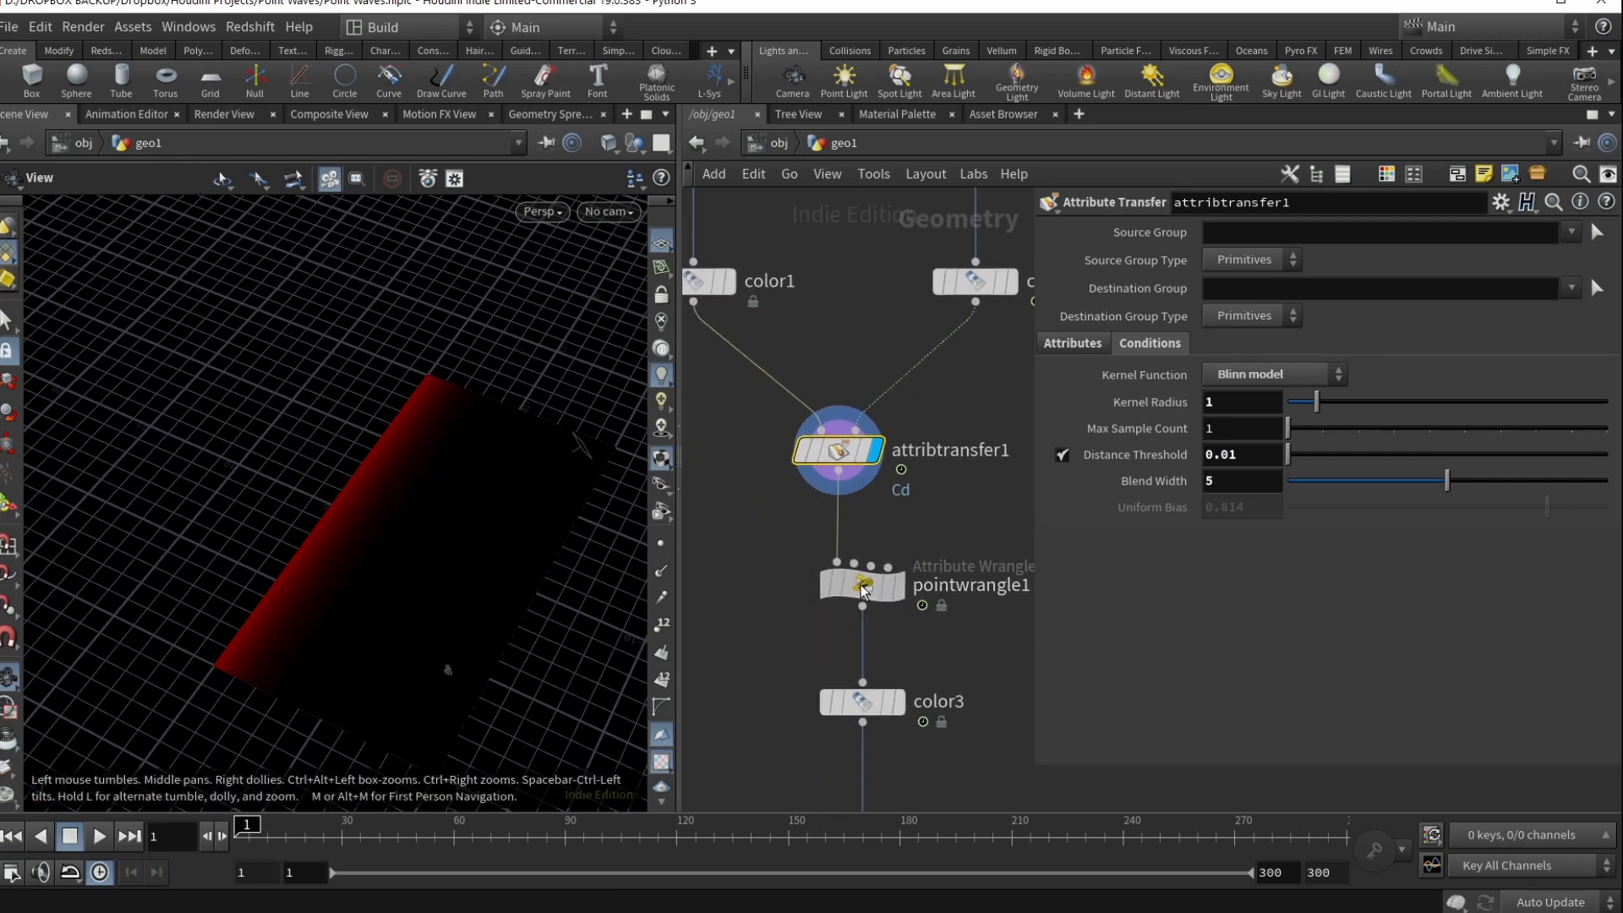
left_click(898, 590)
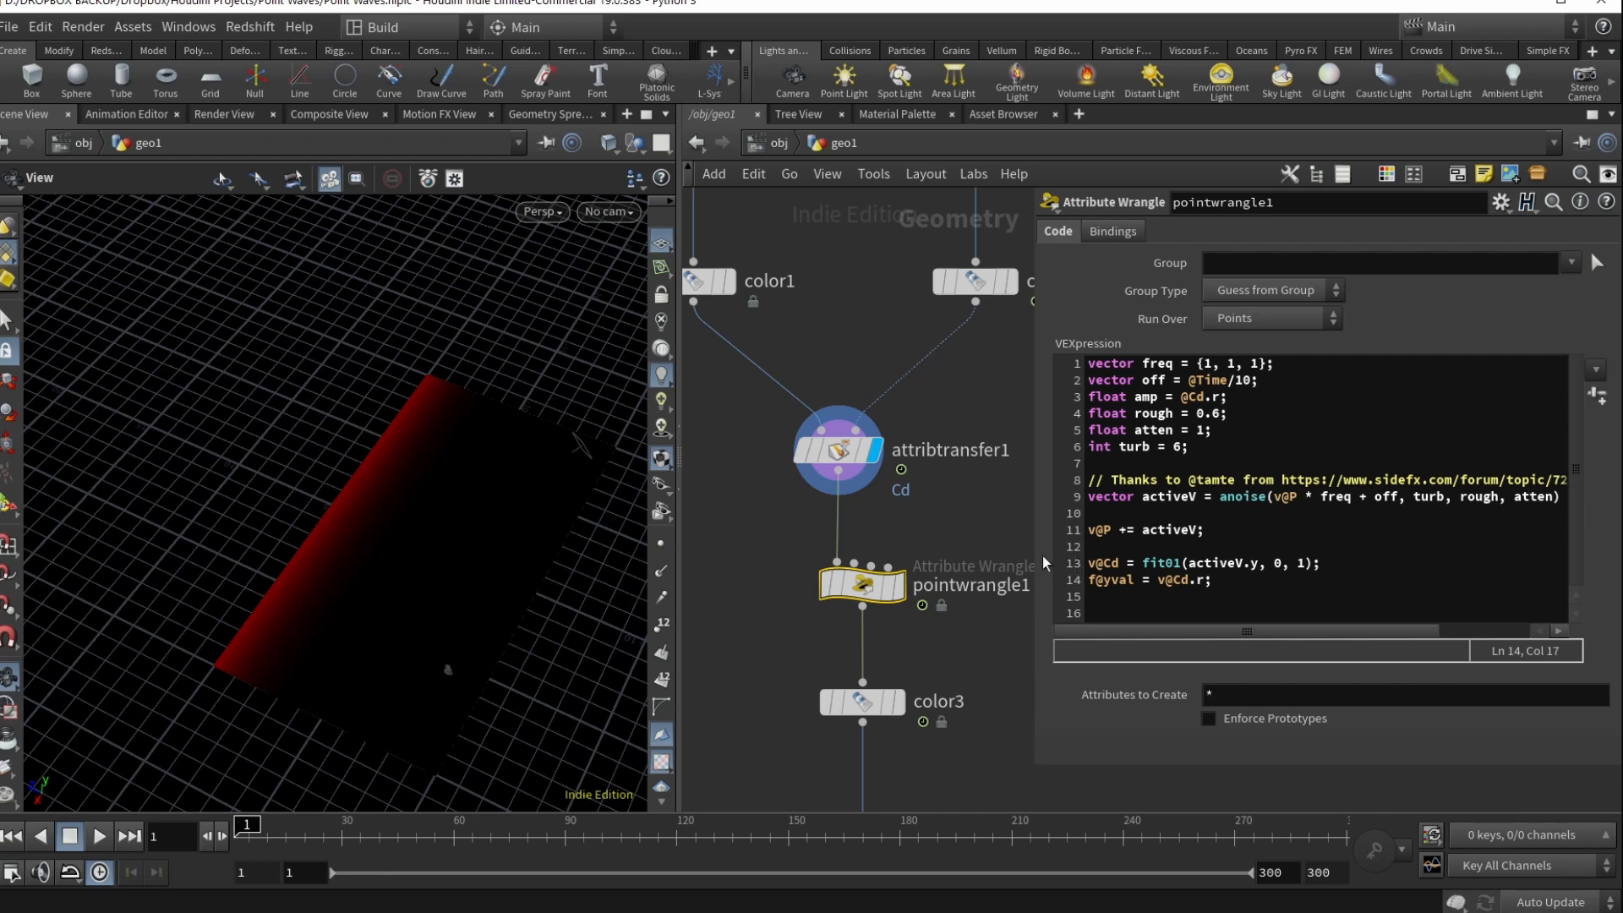
middle_click_drag(916, 509, 831, 497)
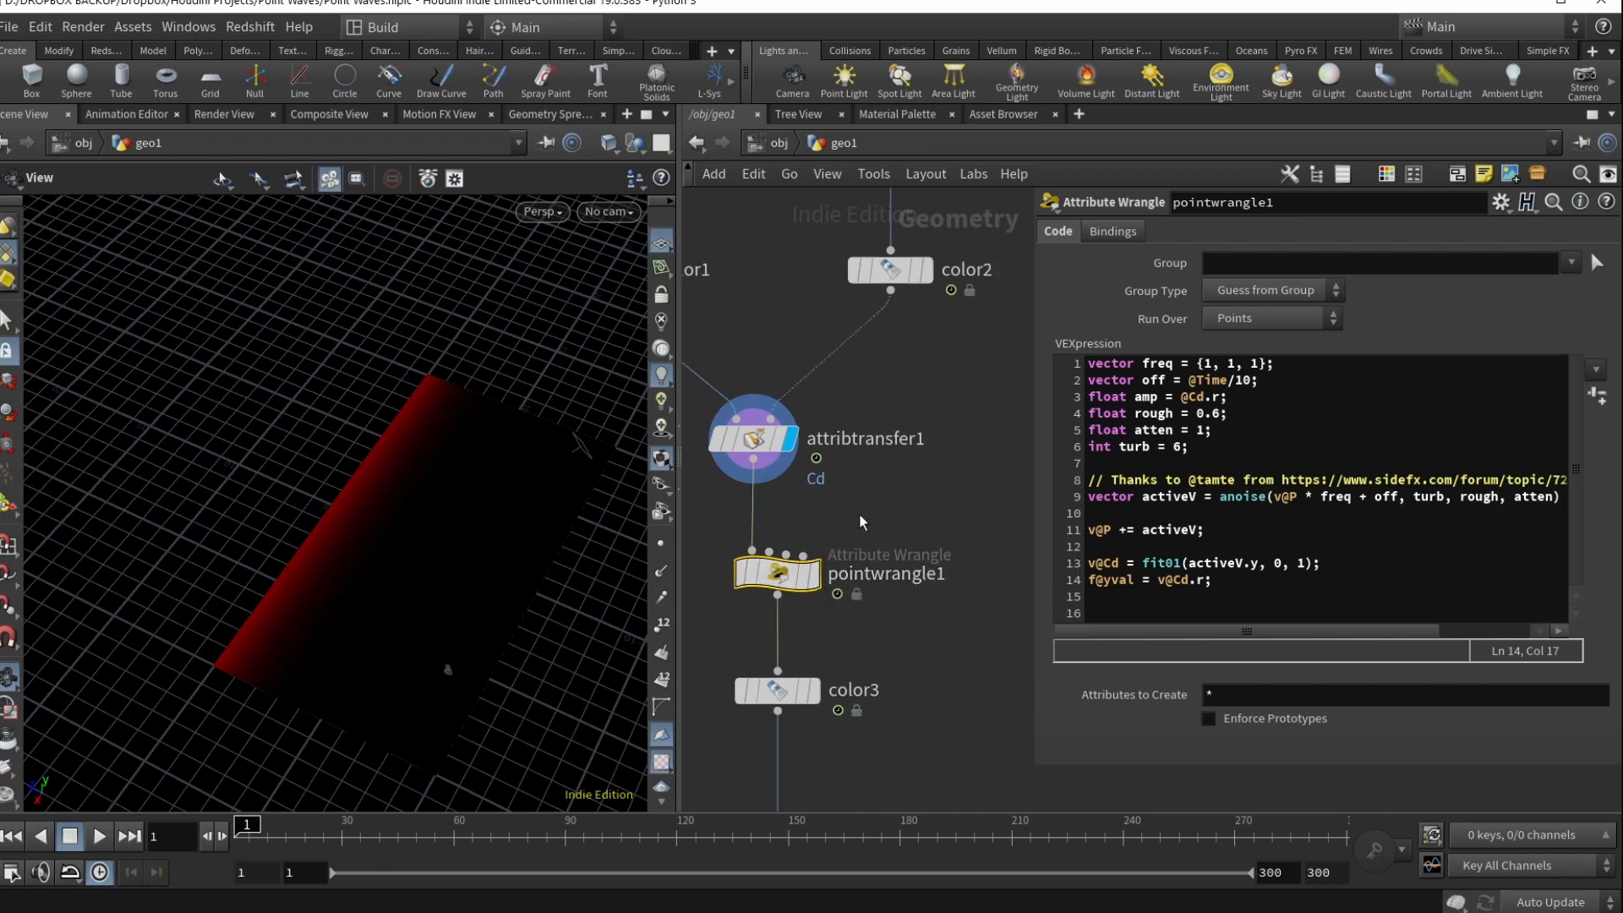
left_click_drag(1035, 472, 884, 471)
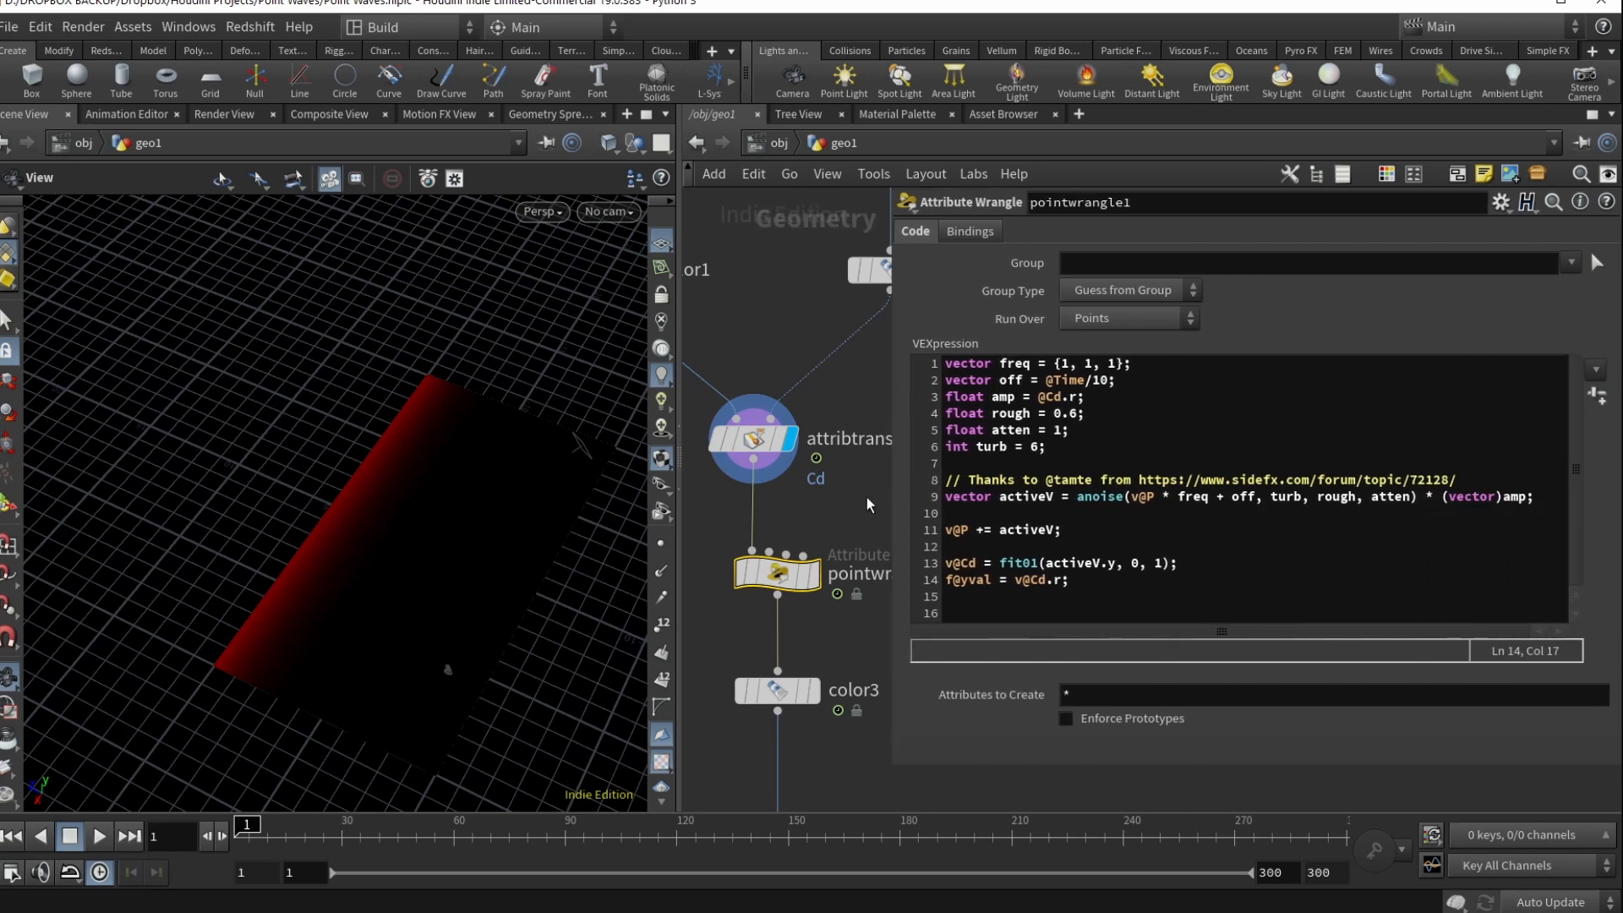
left_click(758, 559)
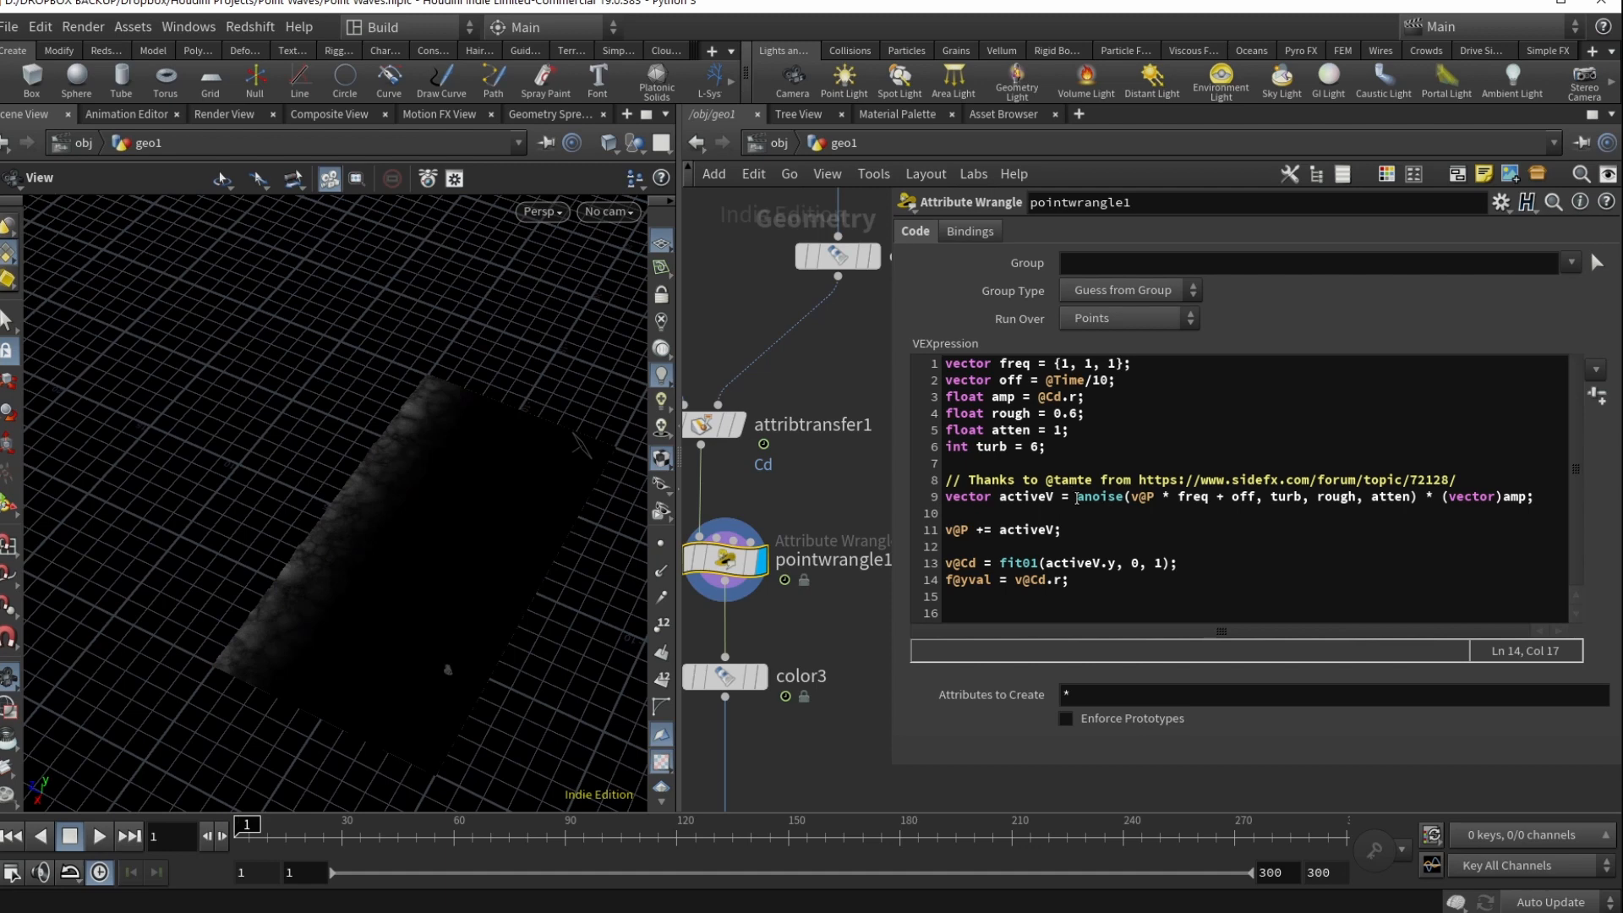
Examine the forum credit comment on line 8 and the full anoise expression on line 9 of the VEX code
left_click_drag(1057, 480, 1141, 484)
left_click(1472, 481)
left_click(1226, 509)
double_click(1226, 486)
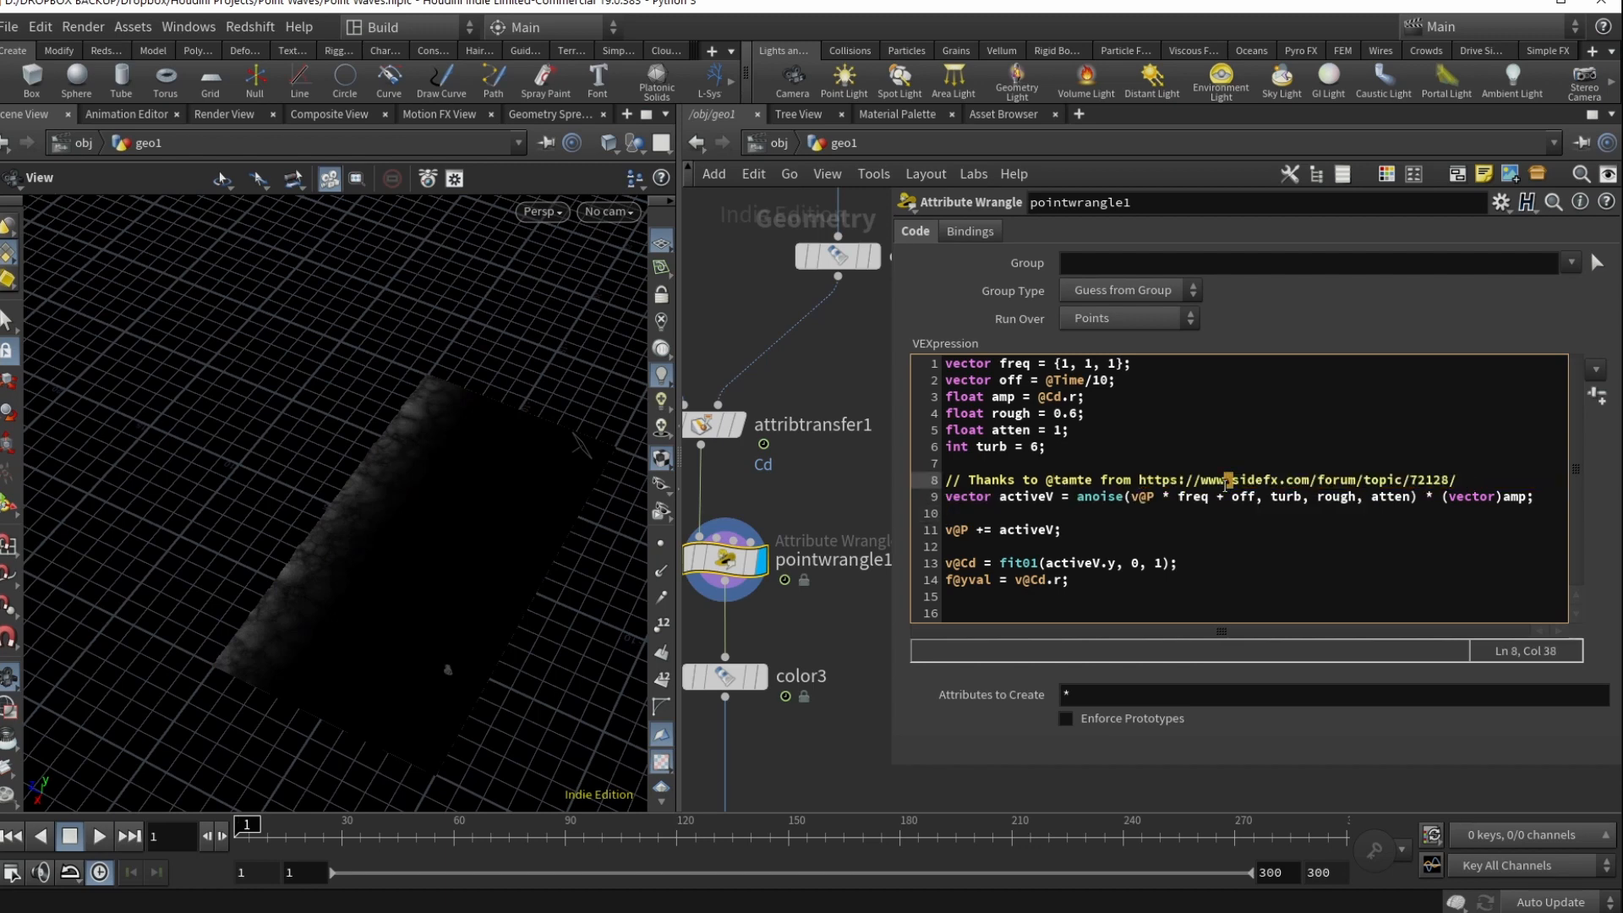
double_click(1100, 498)
left_click_drag(1078, 497, 1538, 500)
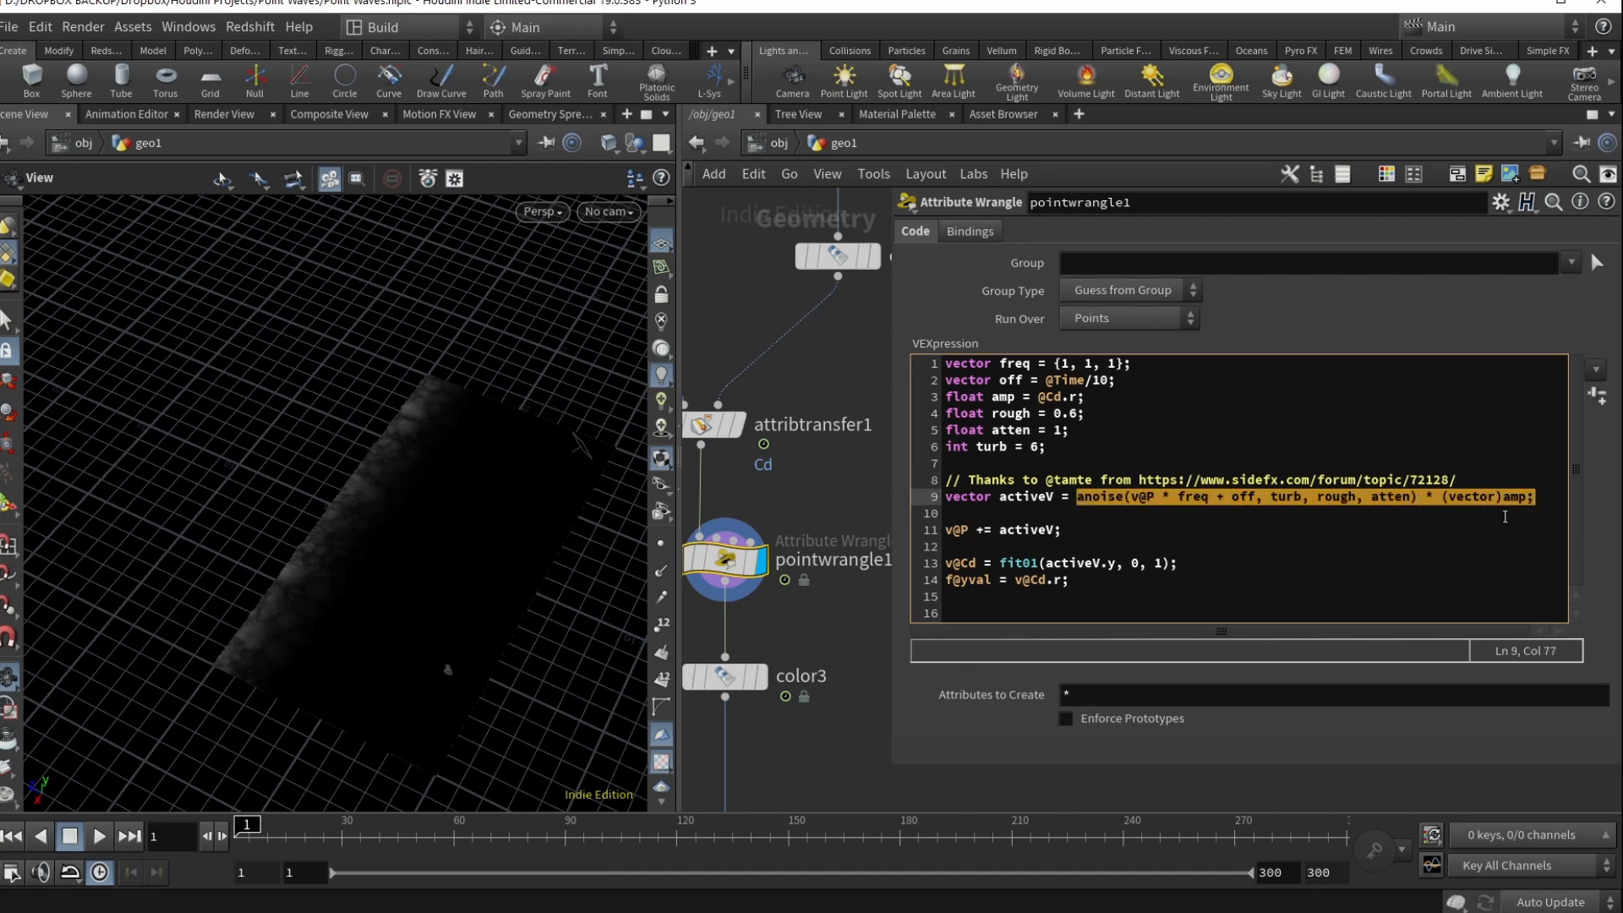
left_click(1504, 516)
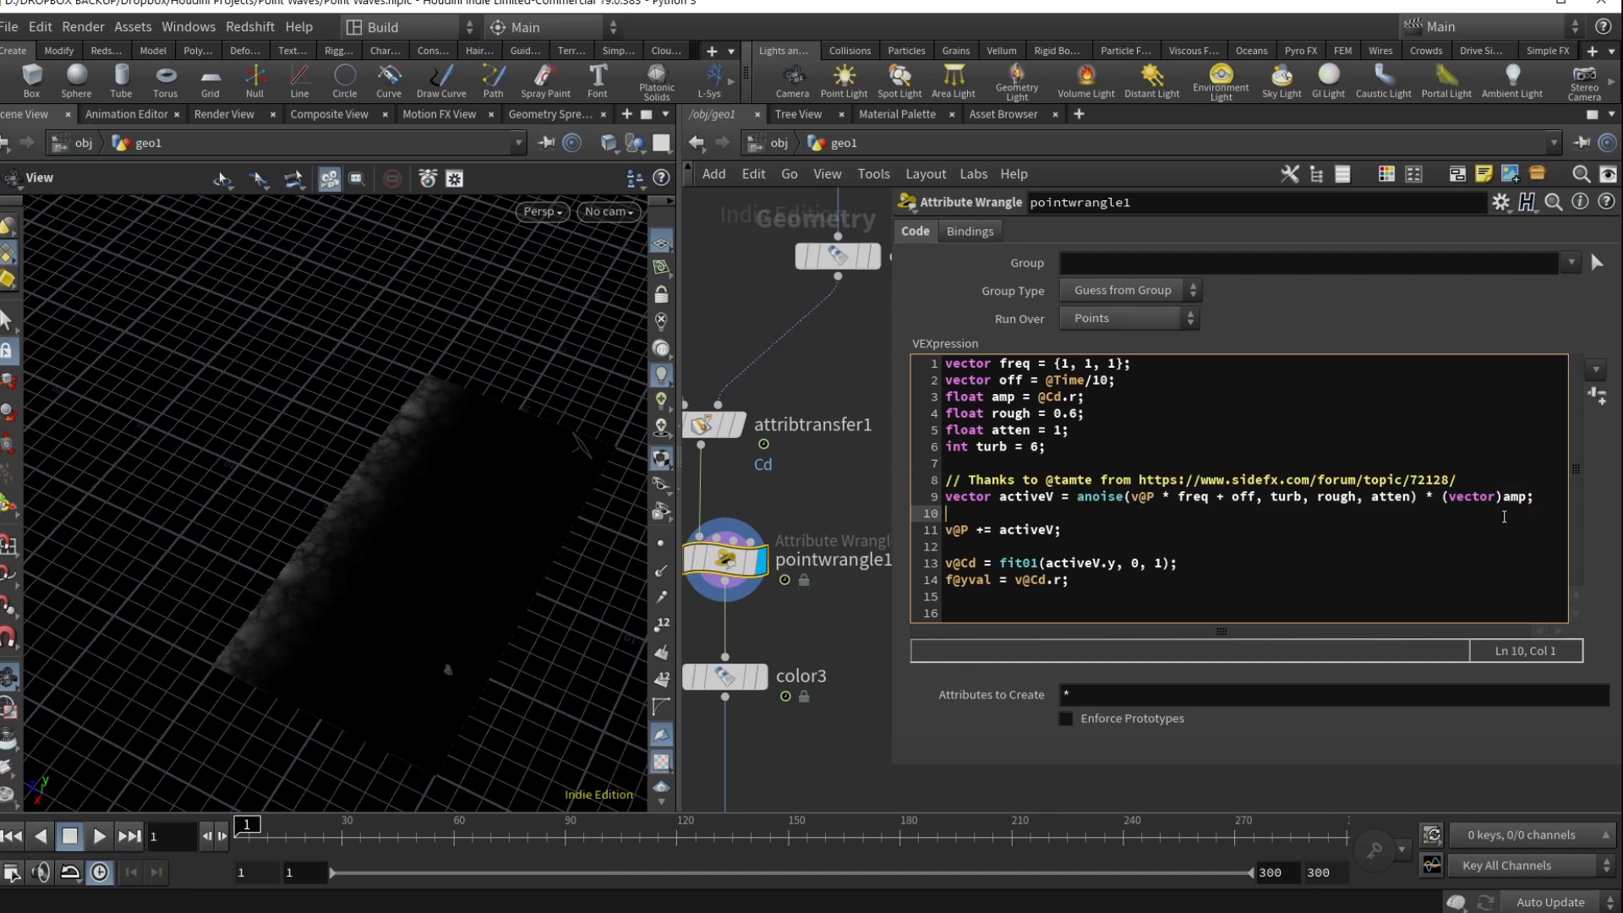
left_click_drag(1091, 447, 932, 362)
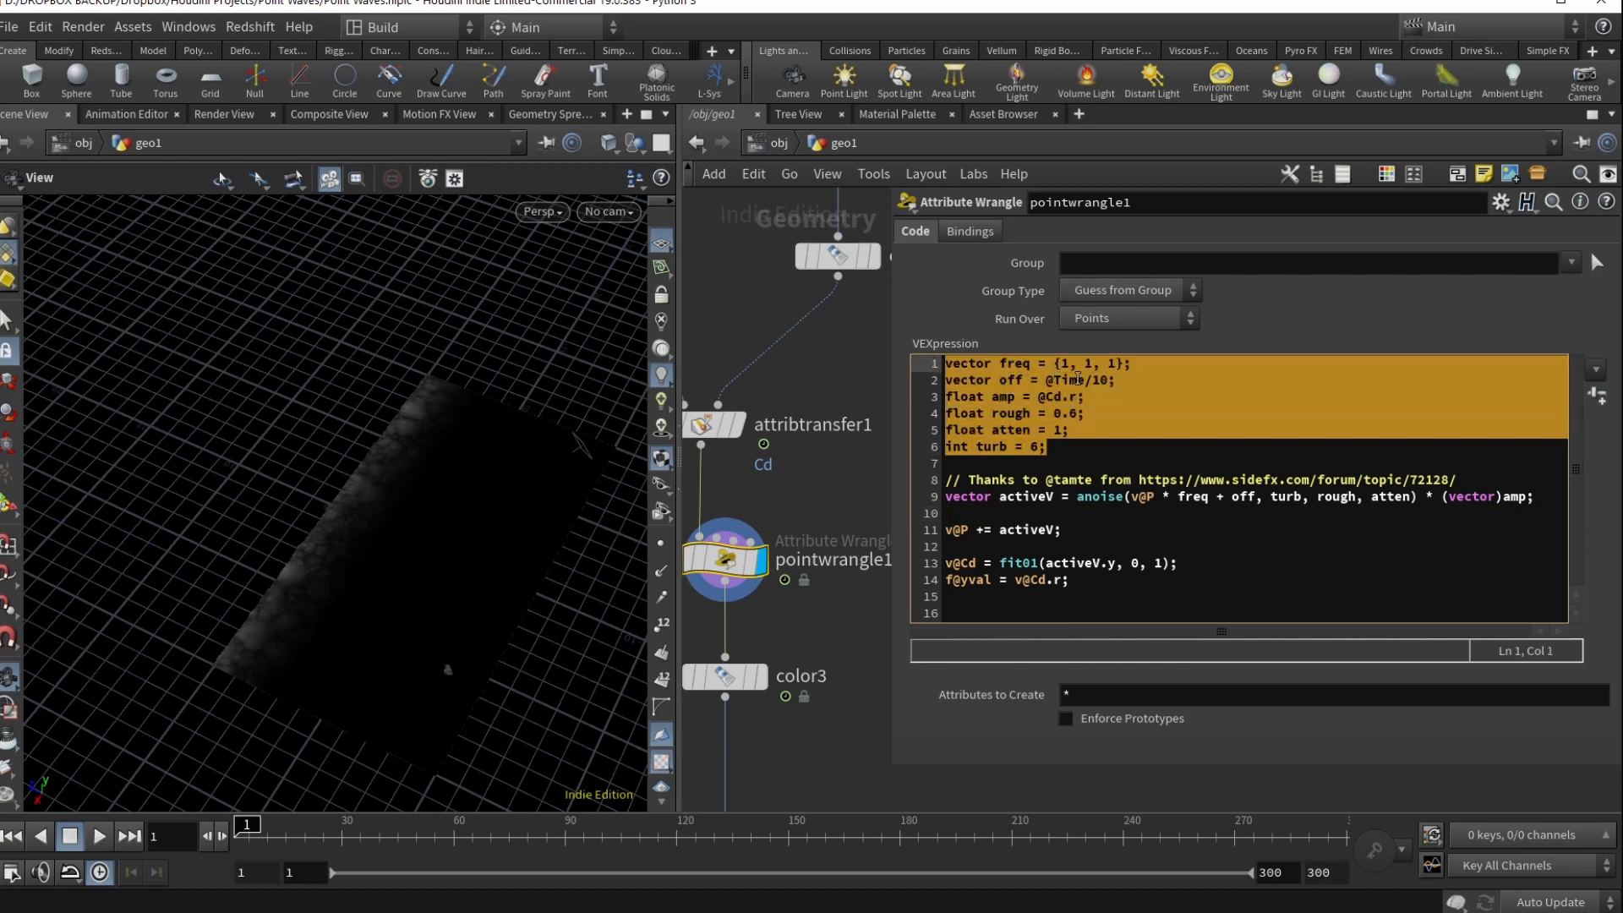
left_click(1051, 441)
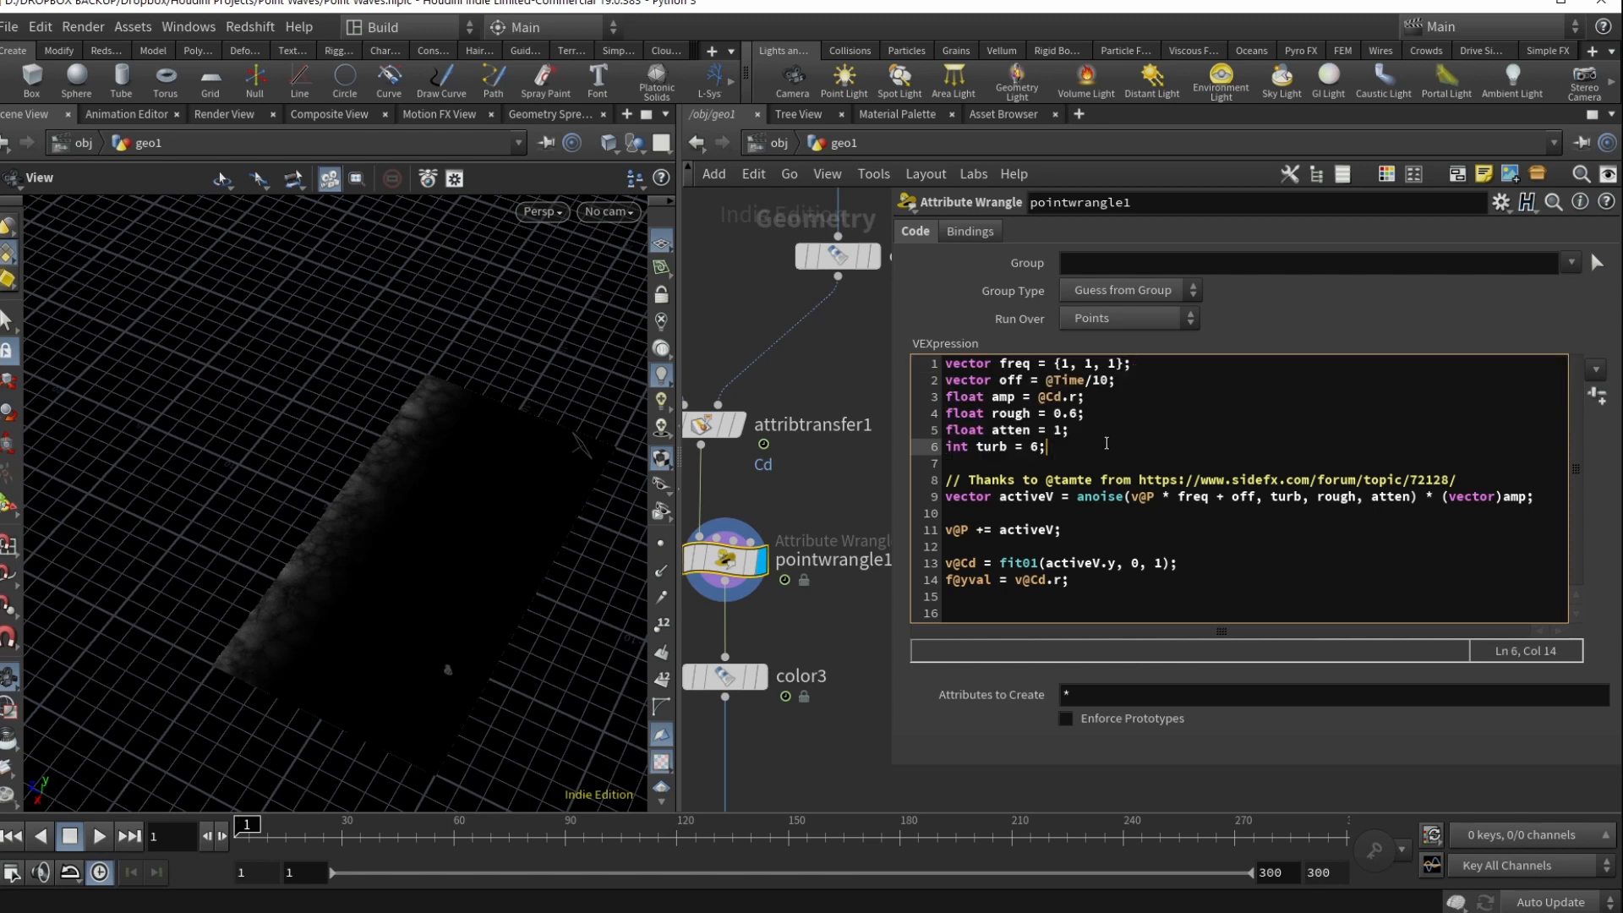
left_click(1091, 413)
left_click(1071, 364)
left_click(1014, 381)
left_click_drag(1047, 379, 1124, 383)
left_click(1091, 382)
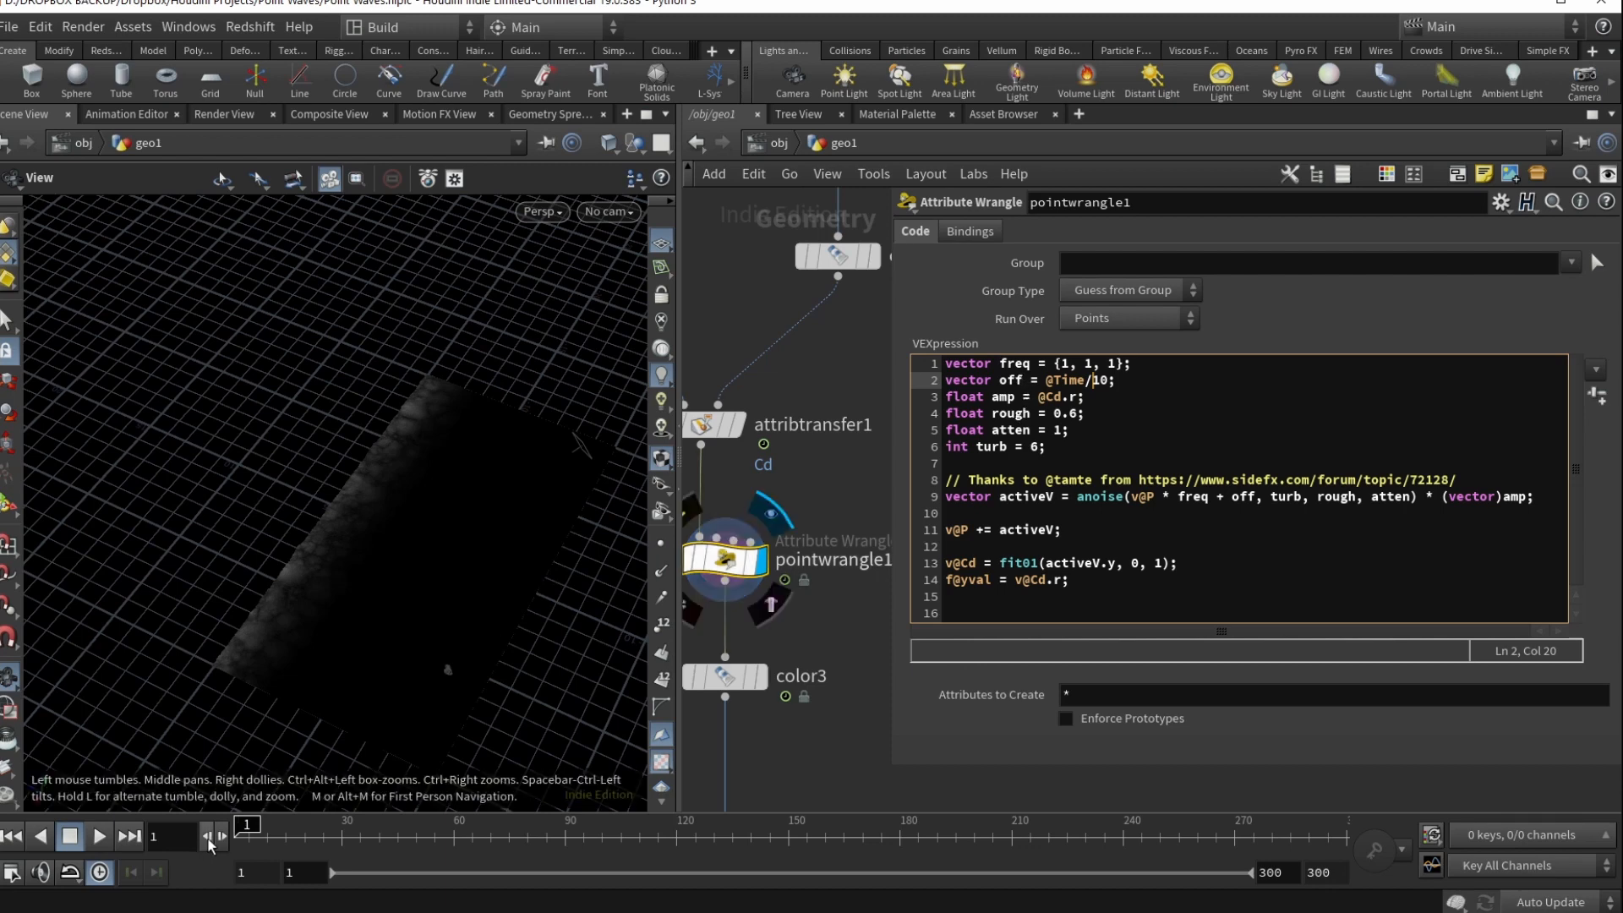
left_click(268, 837)
mouse_move(300, 840)
left_mouse_down()
mouse_move(651, 849)
mouse_move(234, 843)
left_mouse_up()
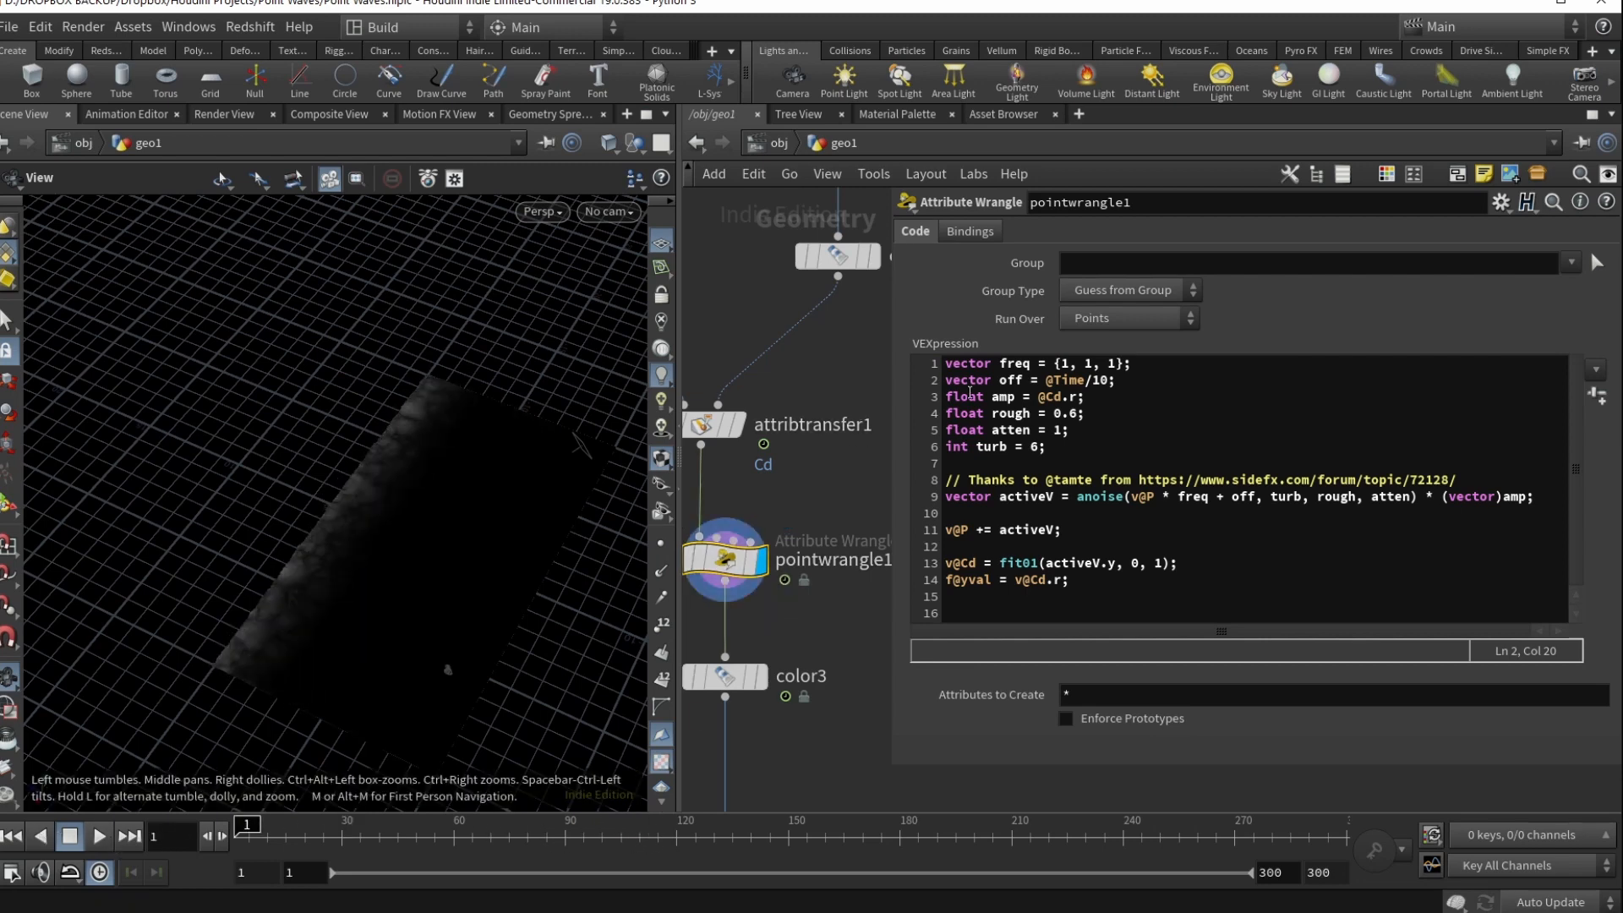
Compare the amp source by displaying attribtransfer1, moving the timeline to frame 120, and displaying pointwrangle1 again
left_click(1004, 398)
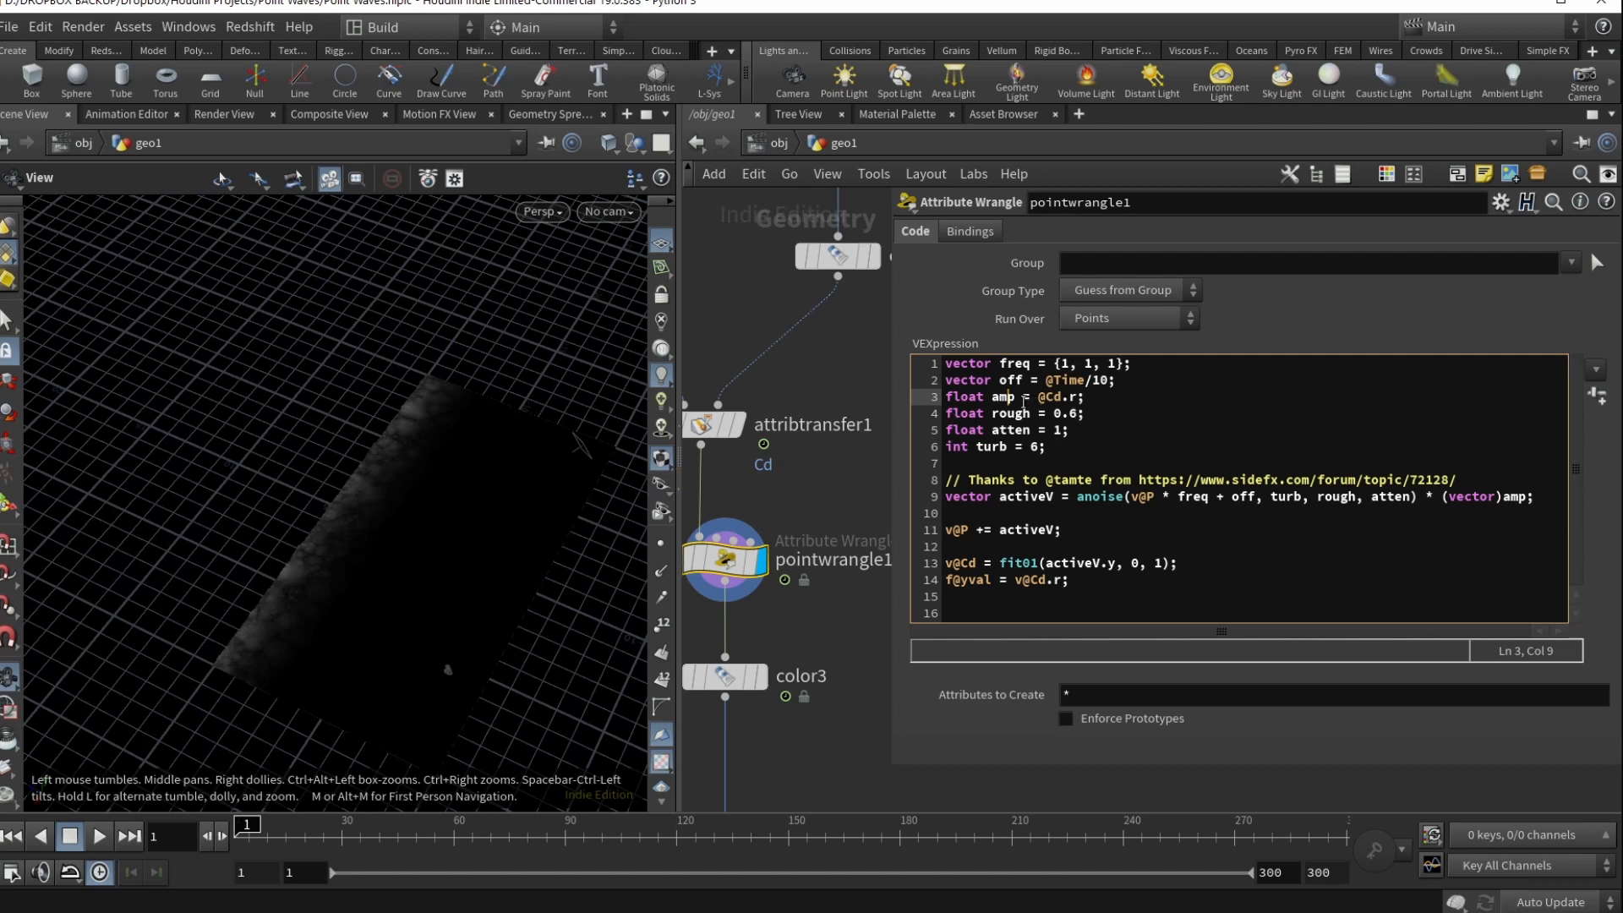
left_click(737, 423)
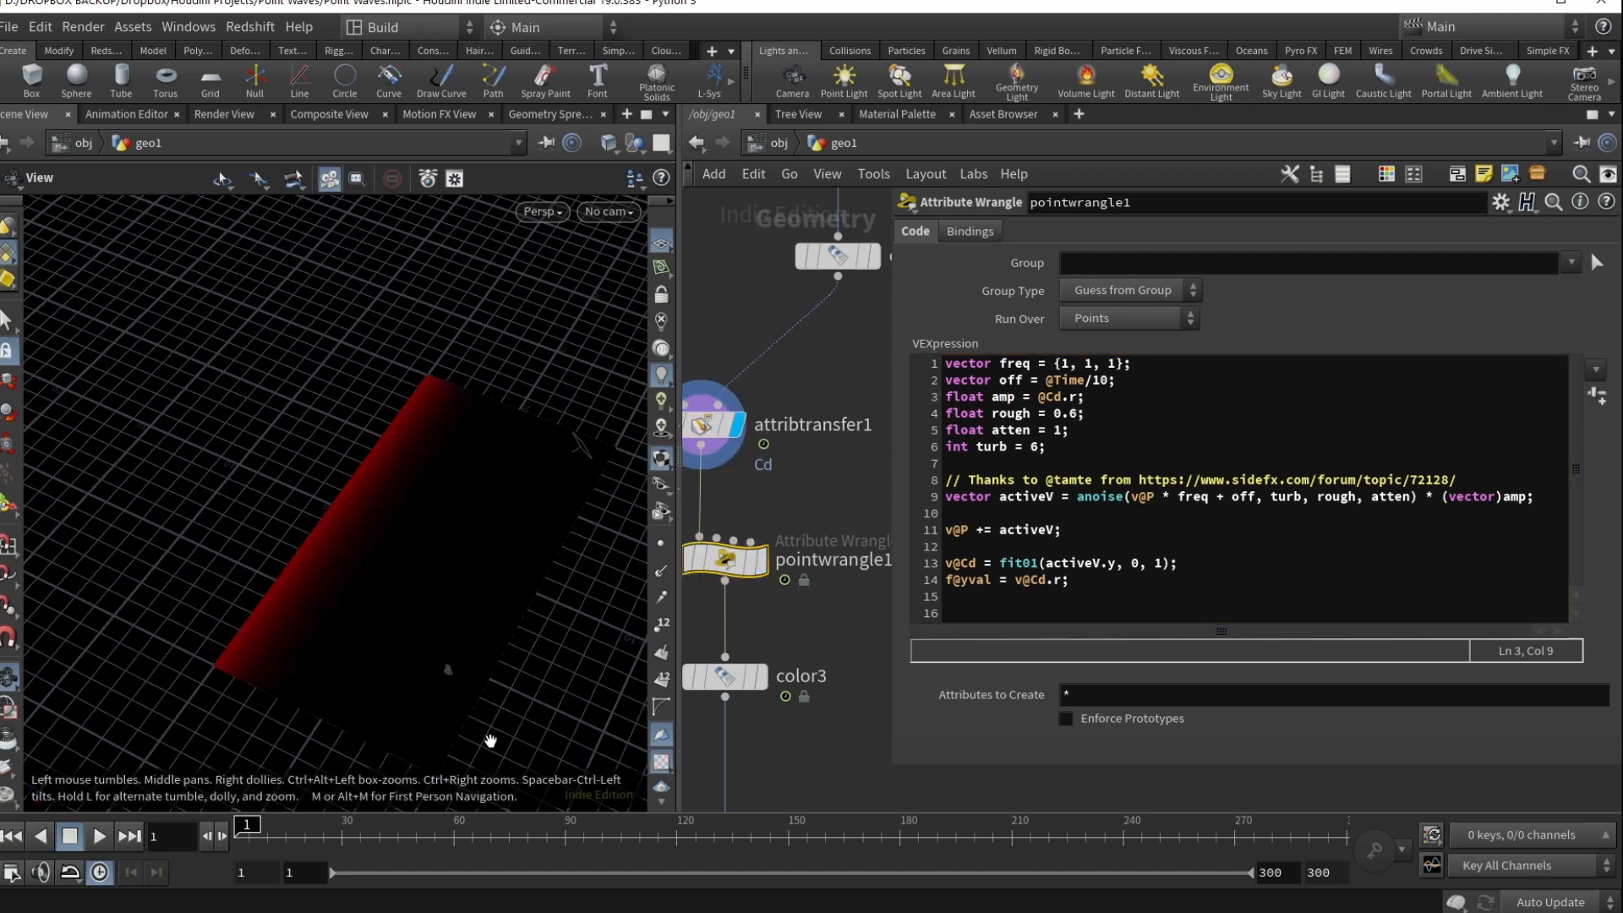
left_click_drag(450, 830, 676, 832)
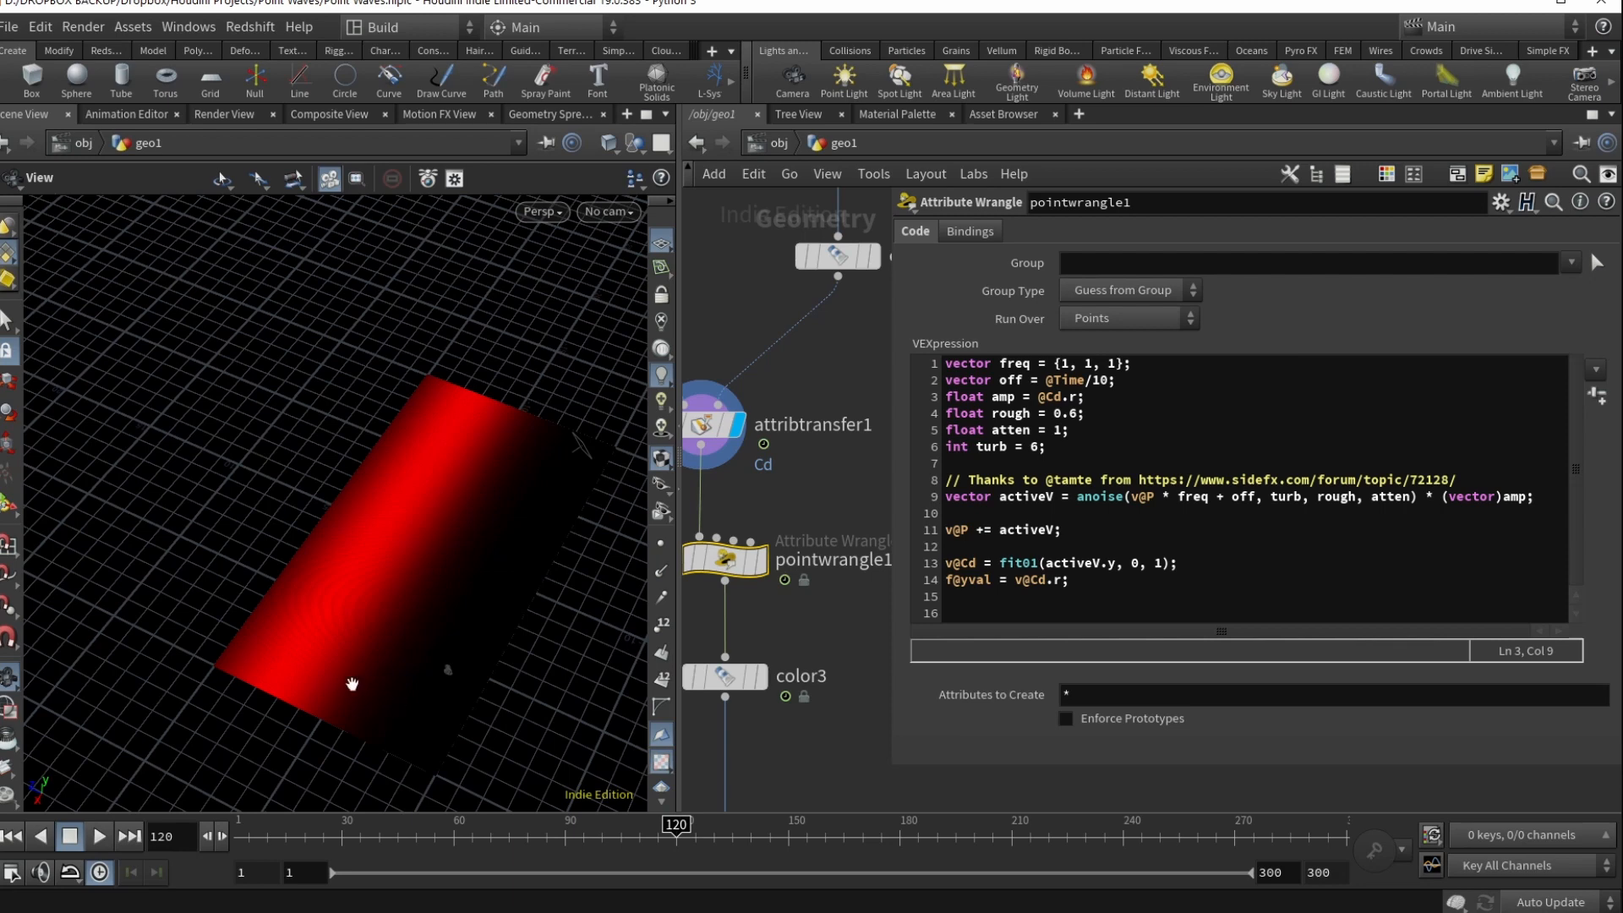
mouse_move(729, 563)
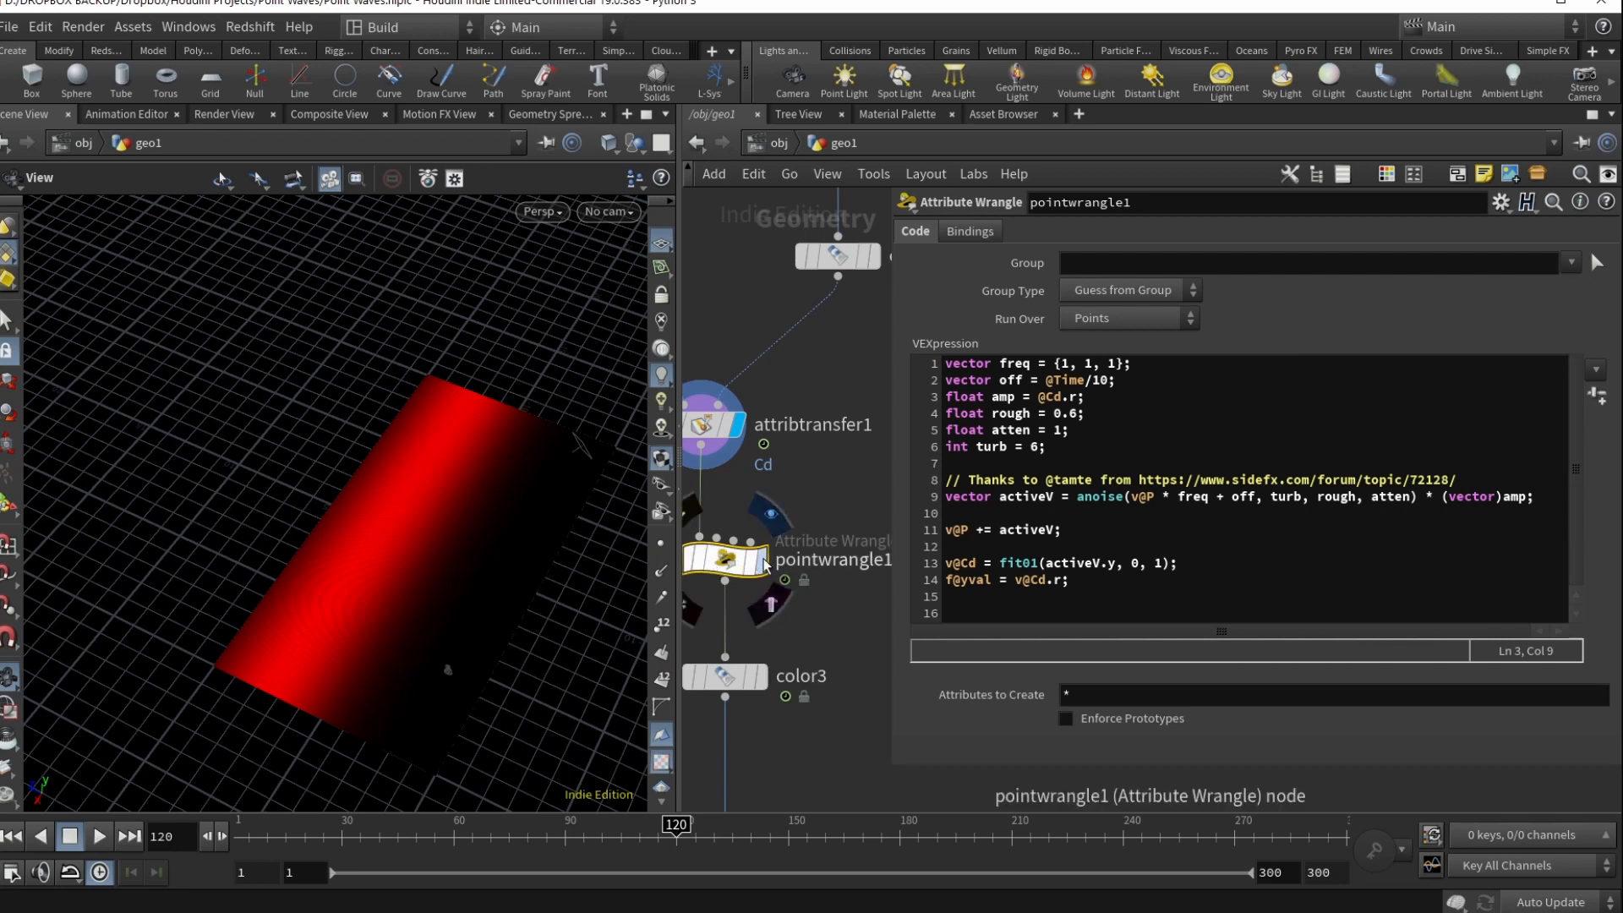
left_click(764, 562)
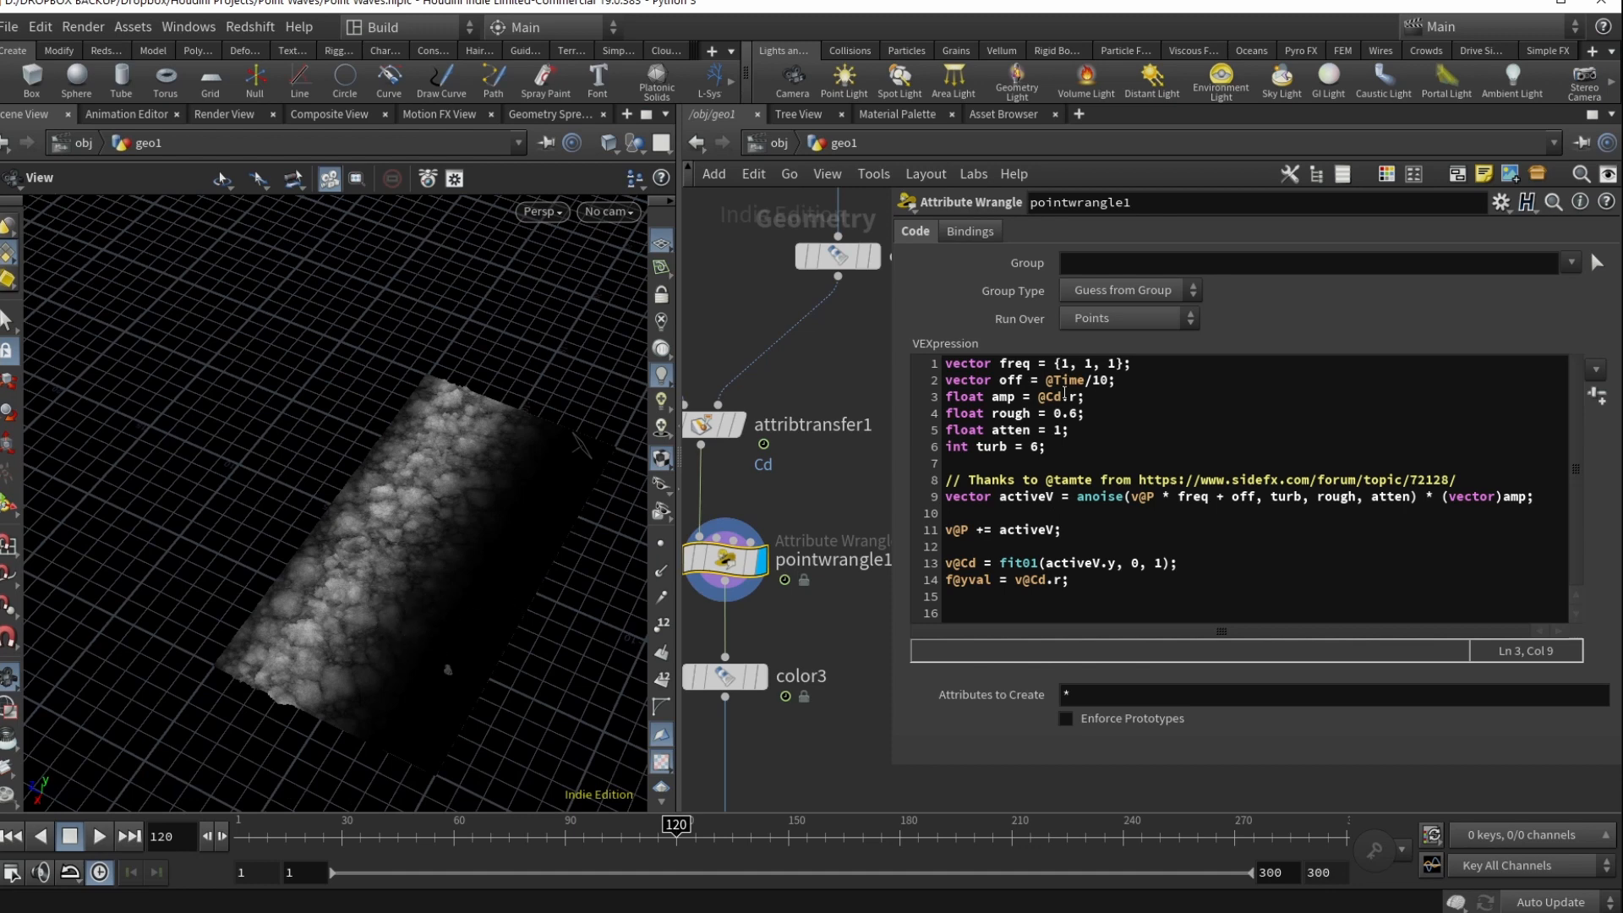
Examine the rough, atten and turb declarations and where the anoise call on line 9 uses them
left_click(1089, 414)
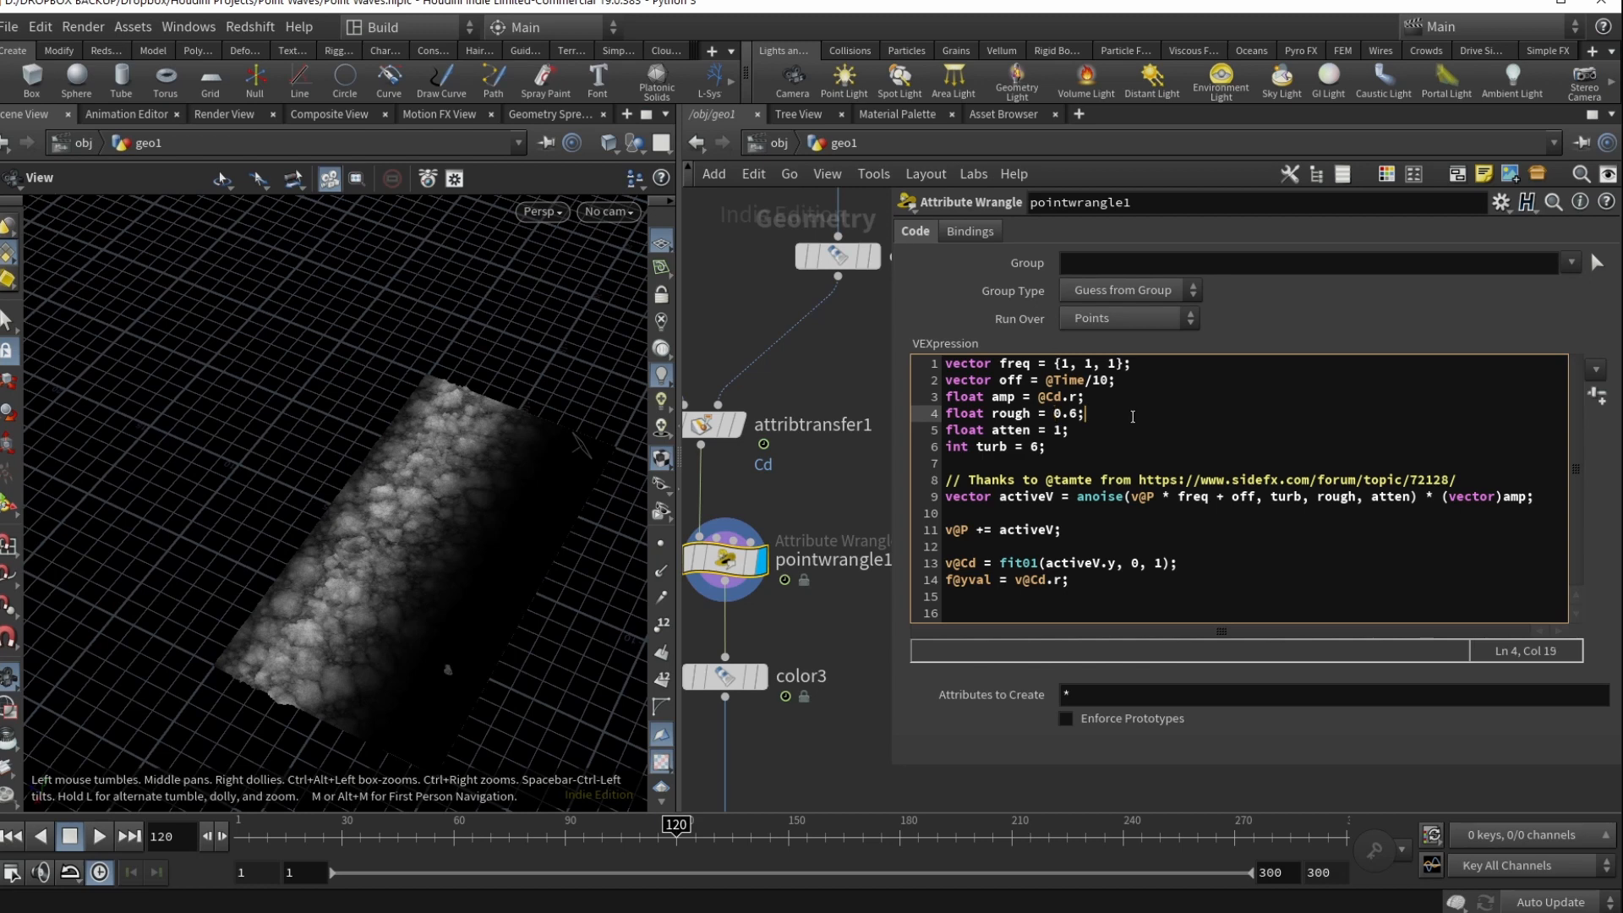
left_click(1061, 431)
left_click(1038, 448)
left_click_drag(1084, 496, 1427, 504)
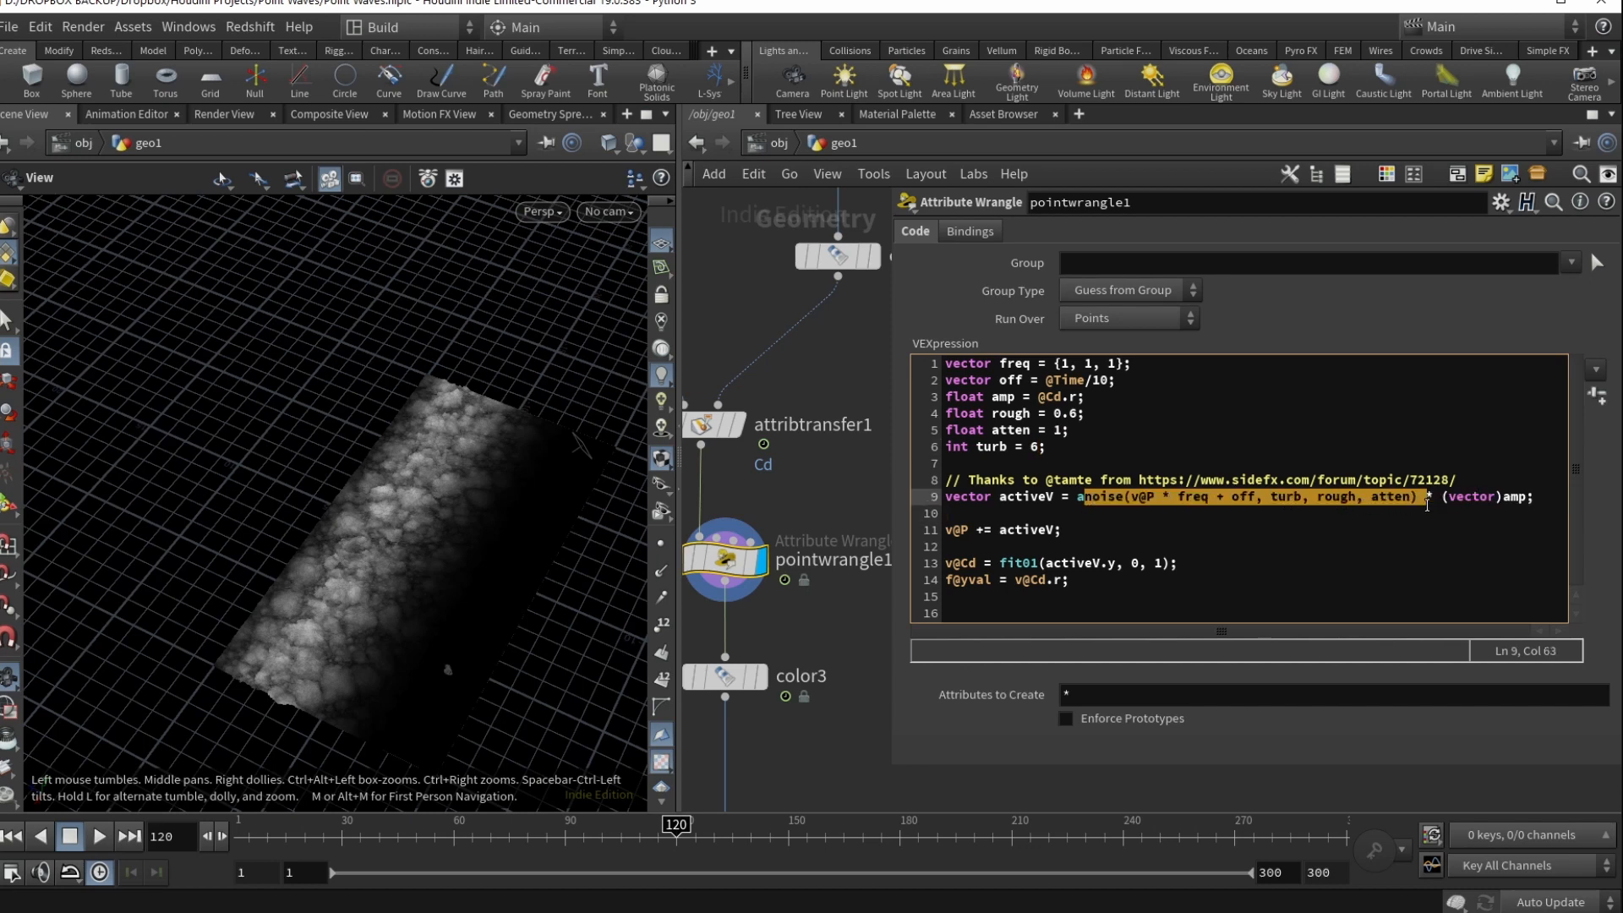
left_click(1422, 514)
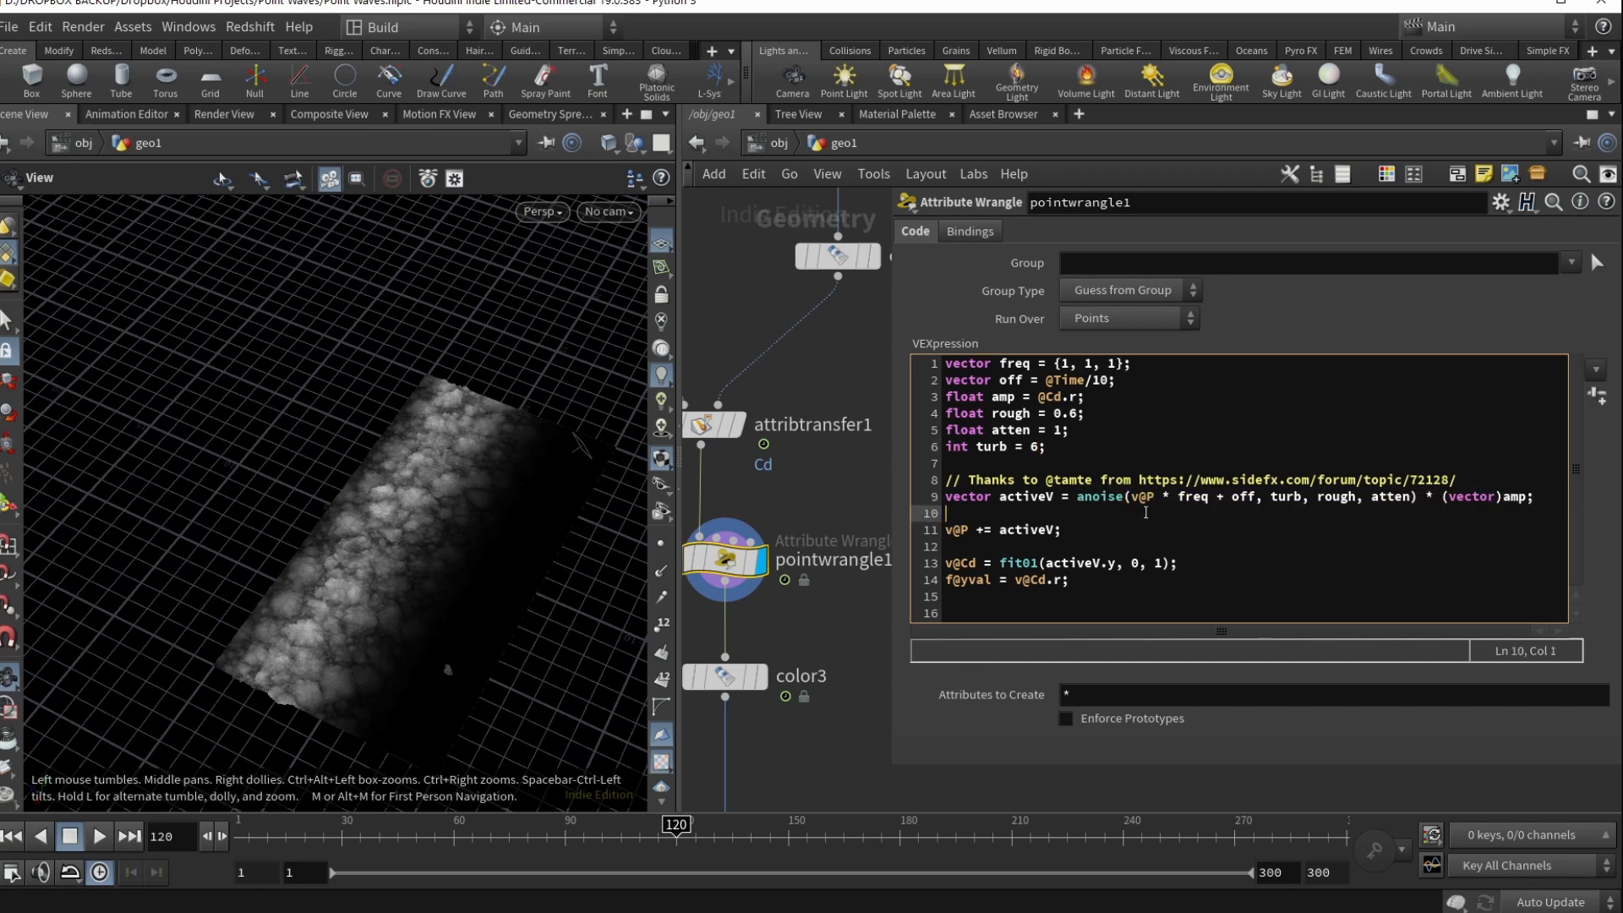
Examine the anoise function and its arguments one by one, from v@P * freq + off through turb to the amp multiplier
double_click(1107, 497)
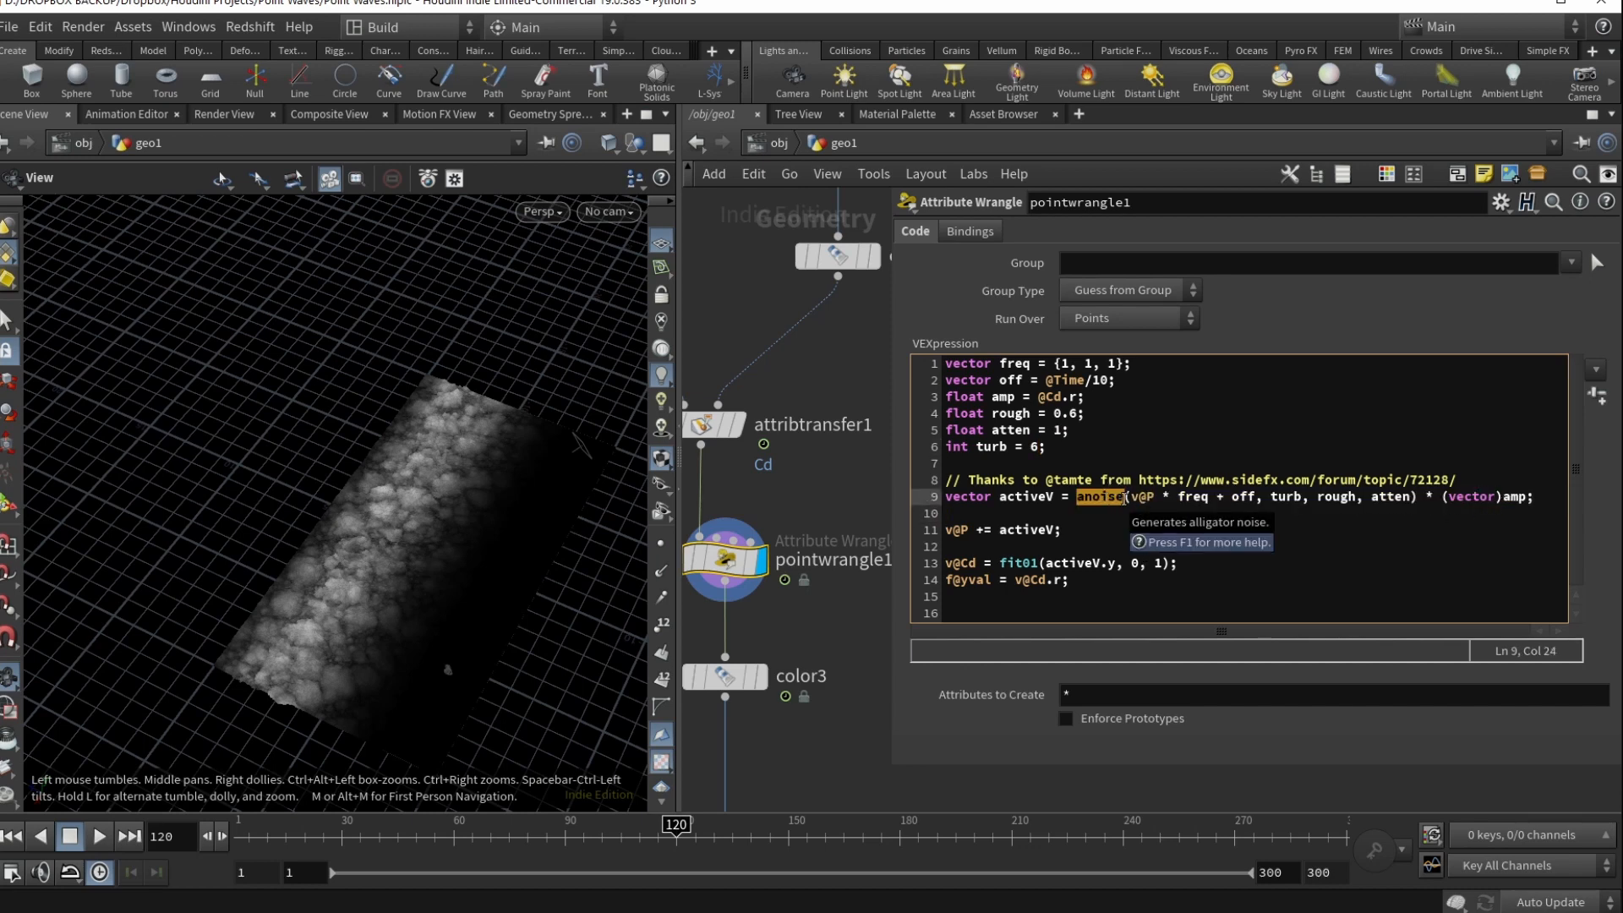
left_click(1148, 497)
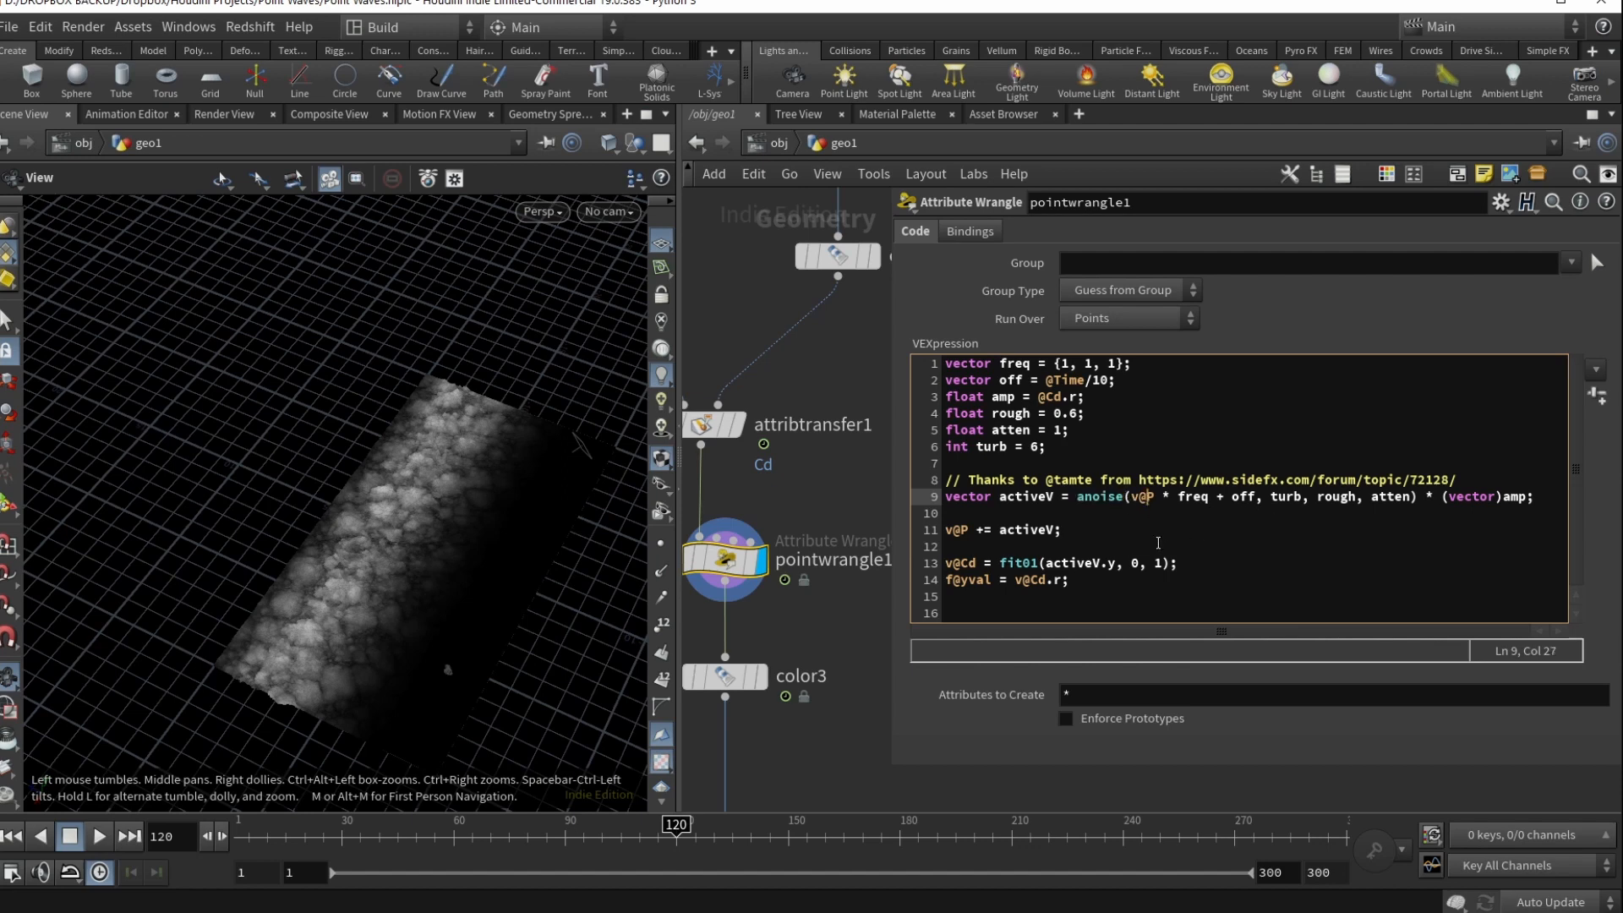
key("Left")
key("Left")
left_click(1256, 497, "shift")
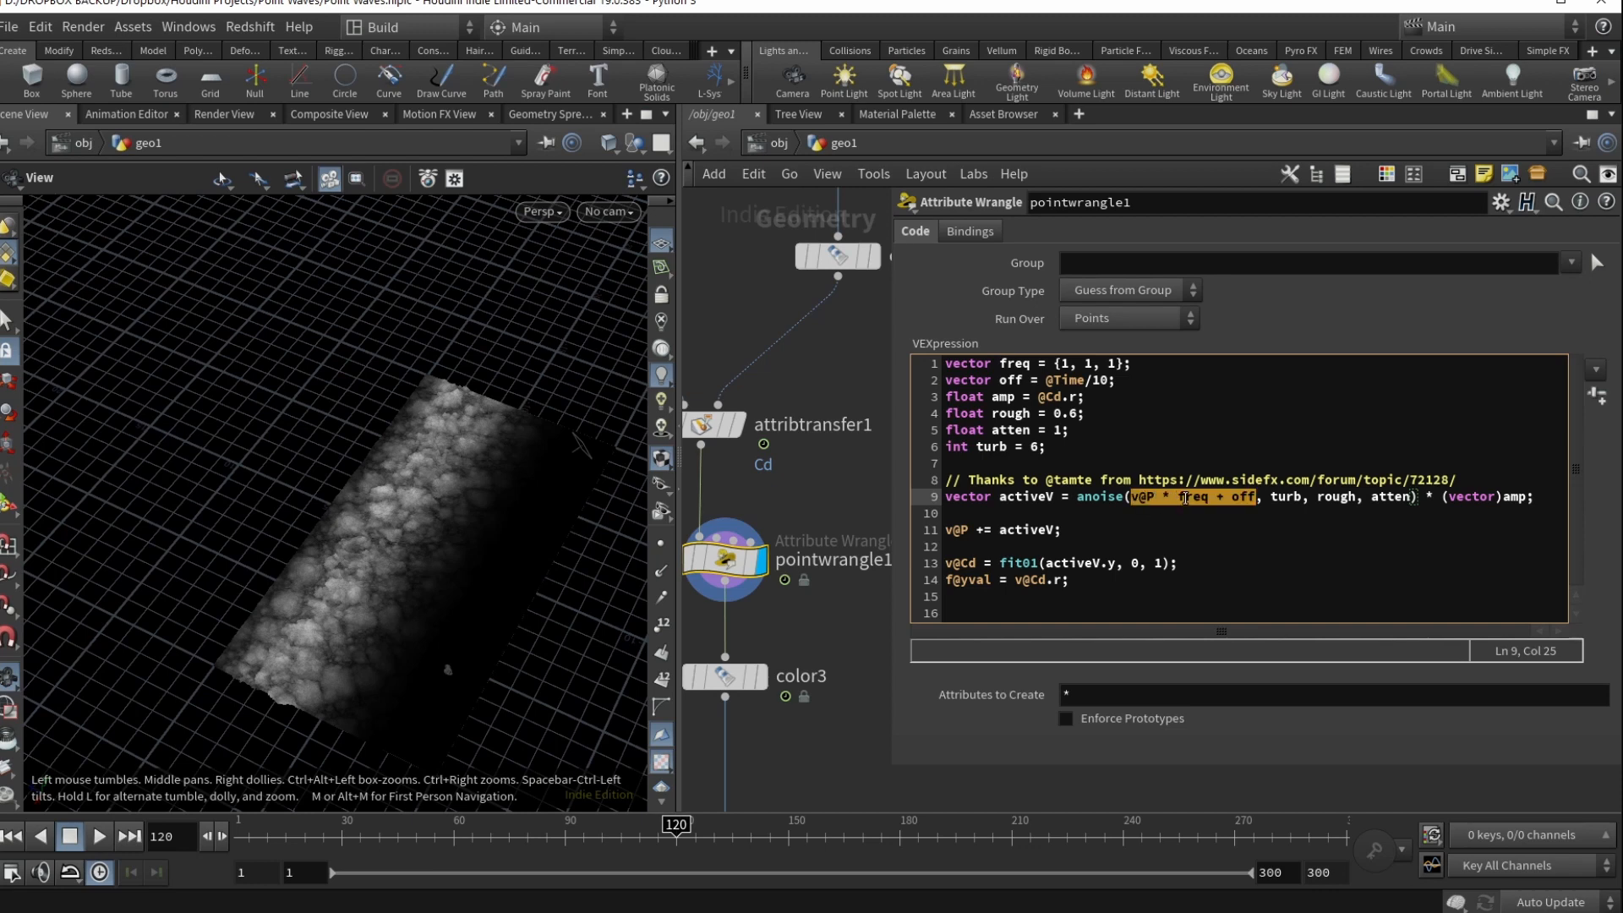
left_click(1228, 498)
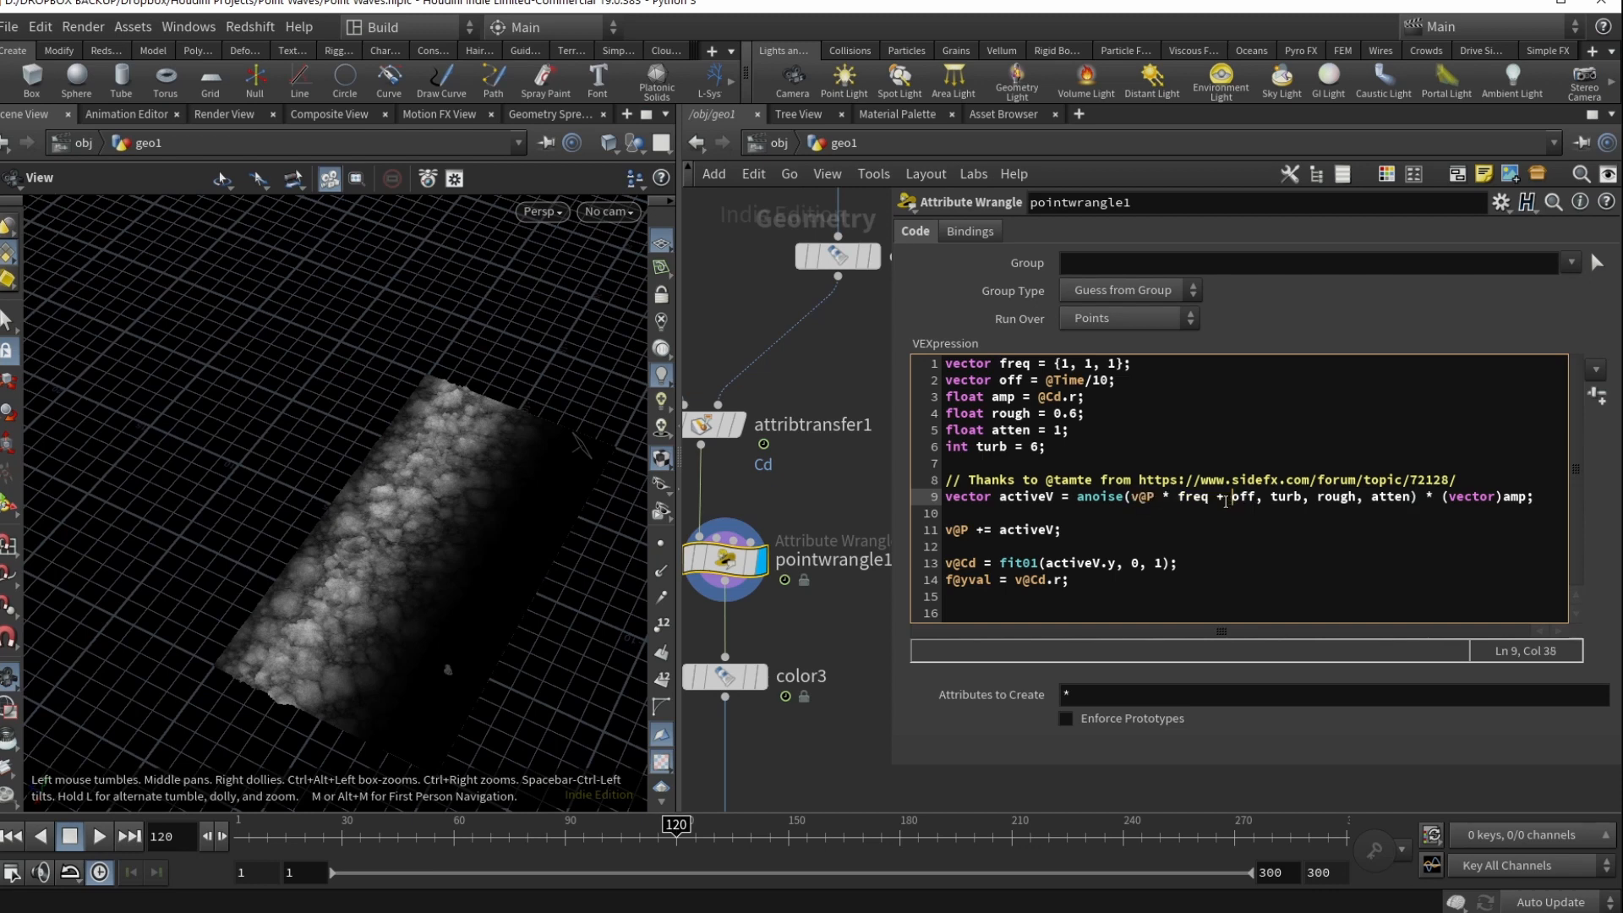
double_click(1275, 497)
left_click(1429, 497)
Trace the activeV vector from its definition on line 9 to its use in the position line 11
left_click(1096, 532)
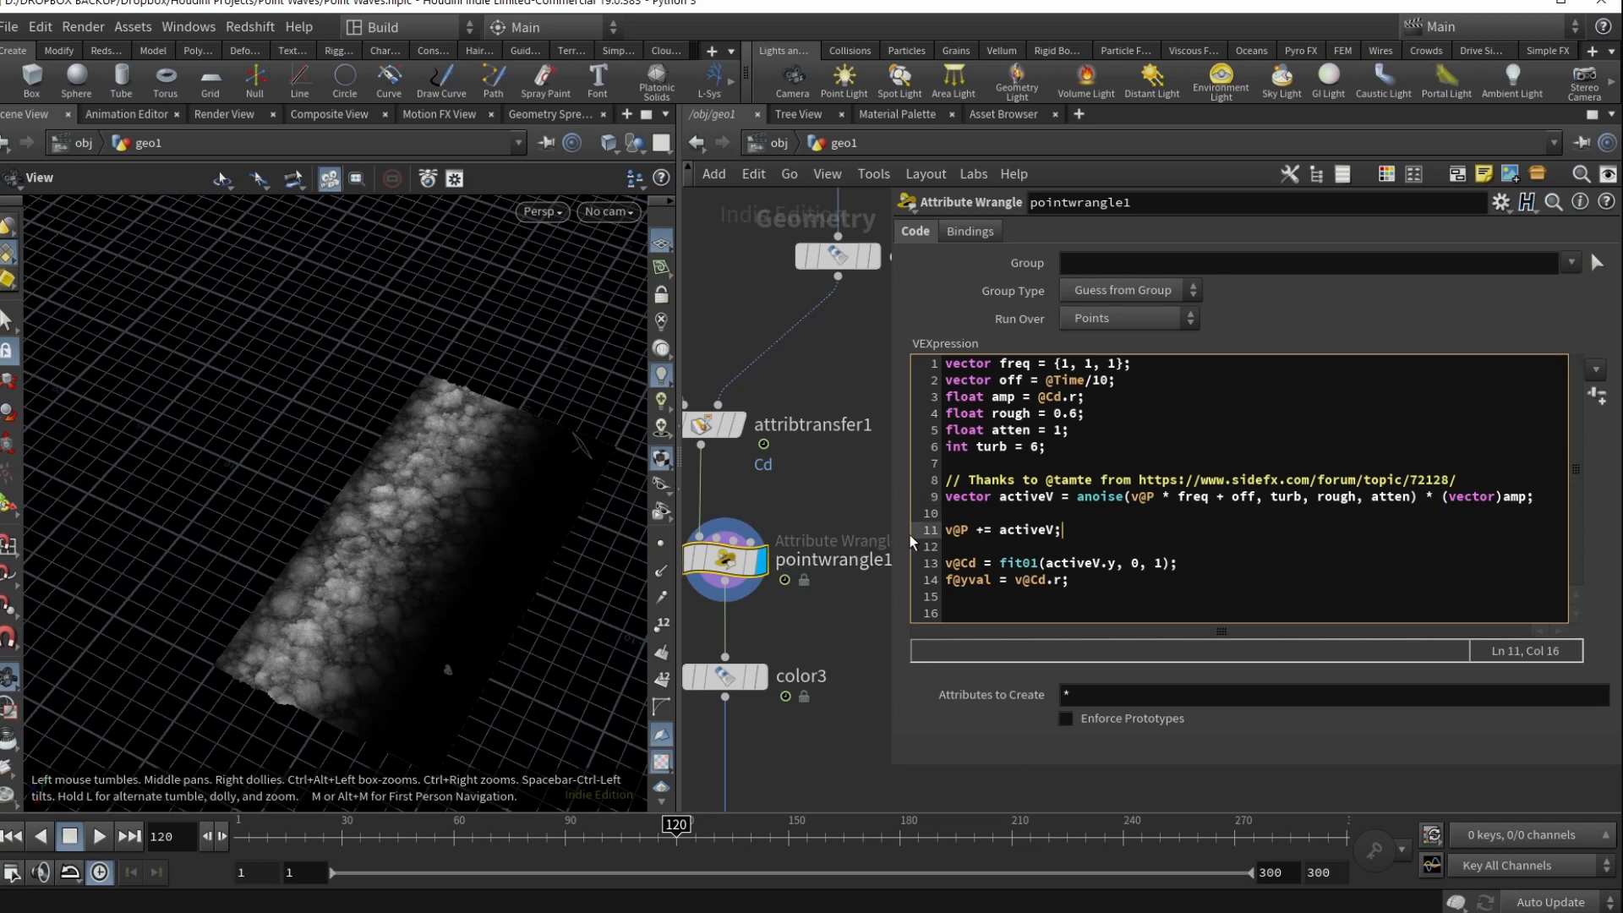
left_click_drag(946, 497, 1537, 497)
left_click(1537, 497)
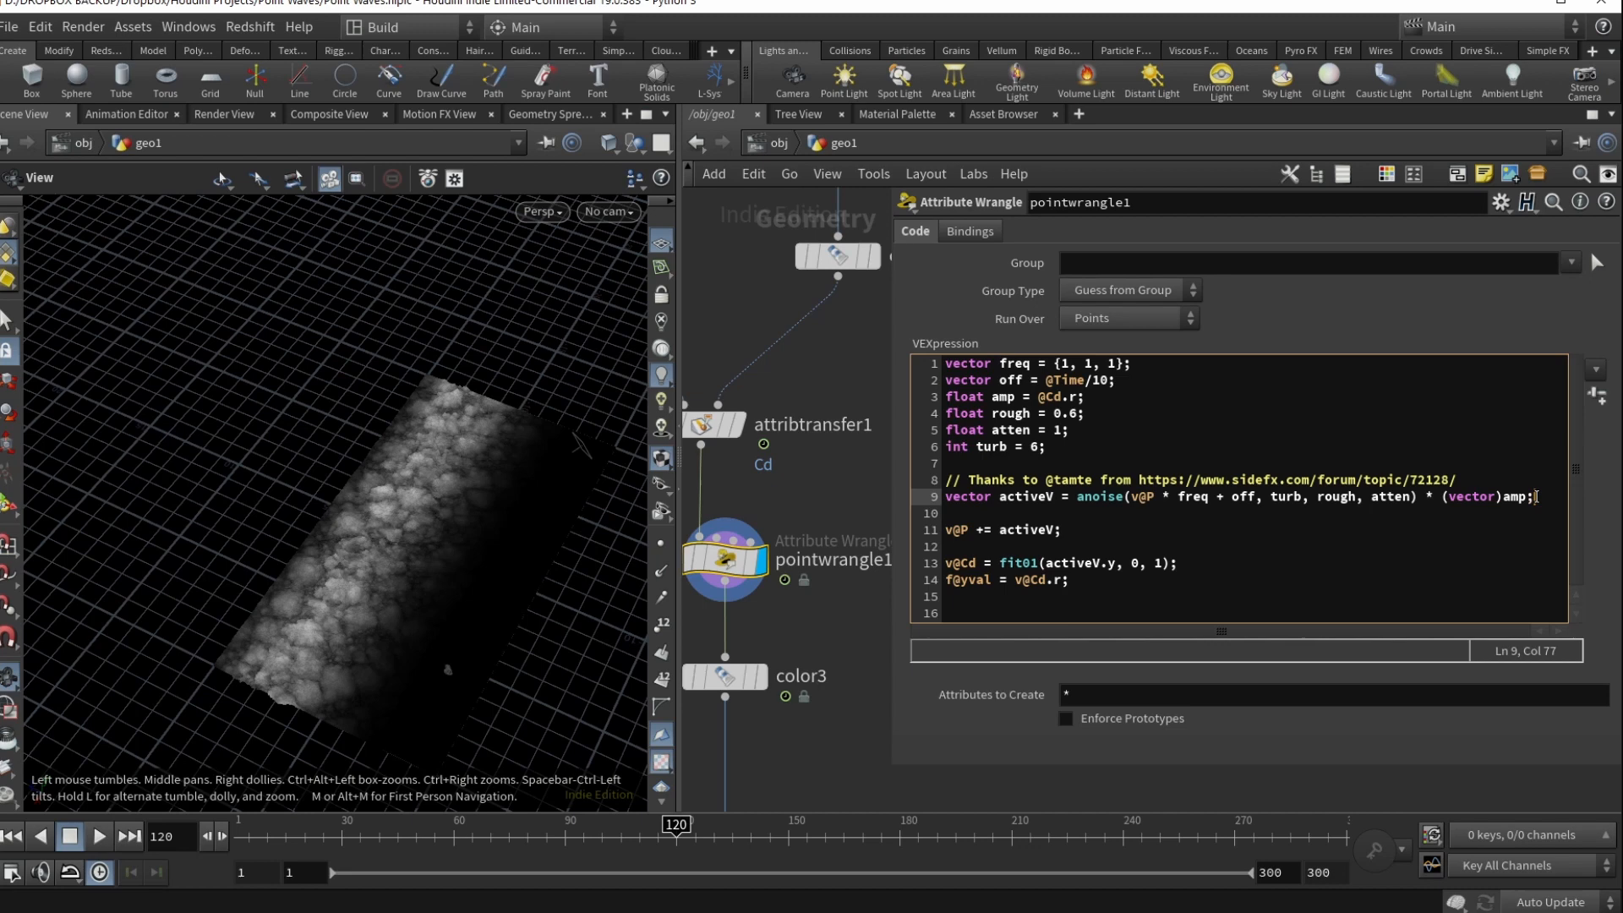
left_click(1024, 498)
double_click(1021, 496)
left_click(1071, 530)
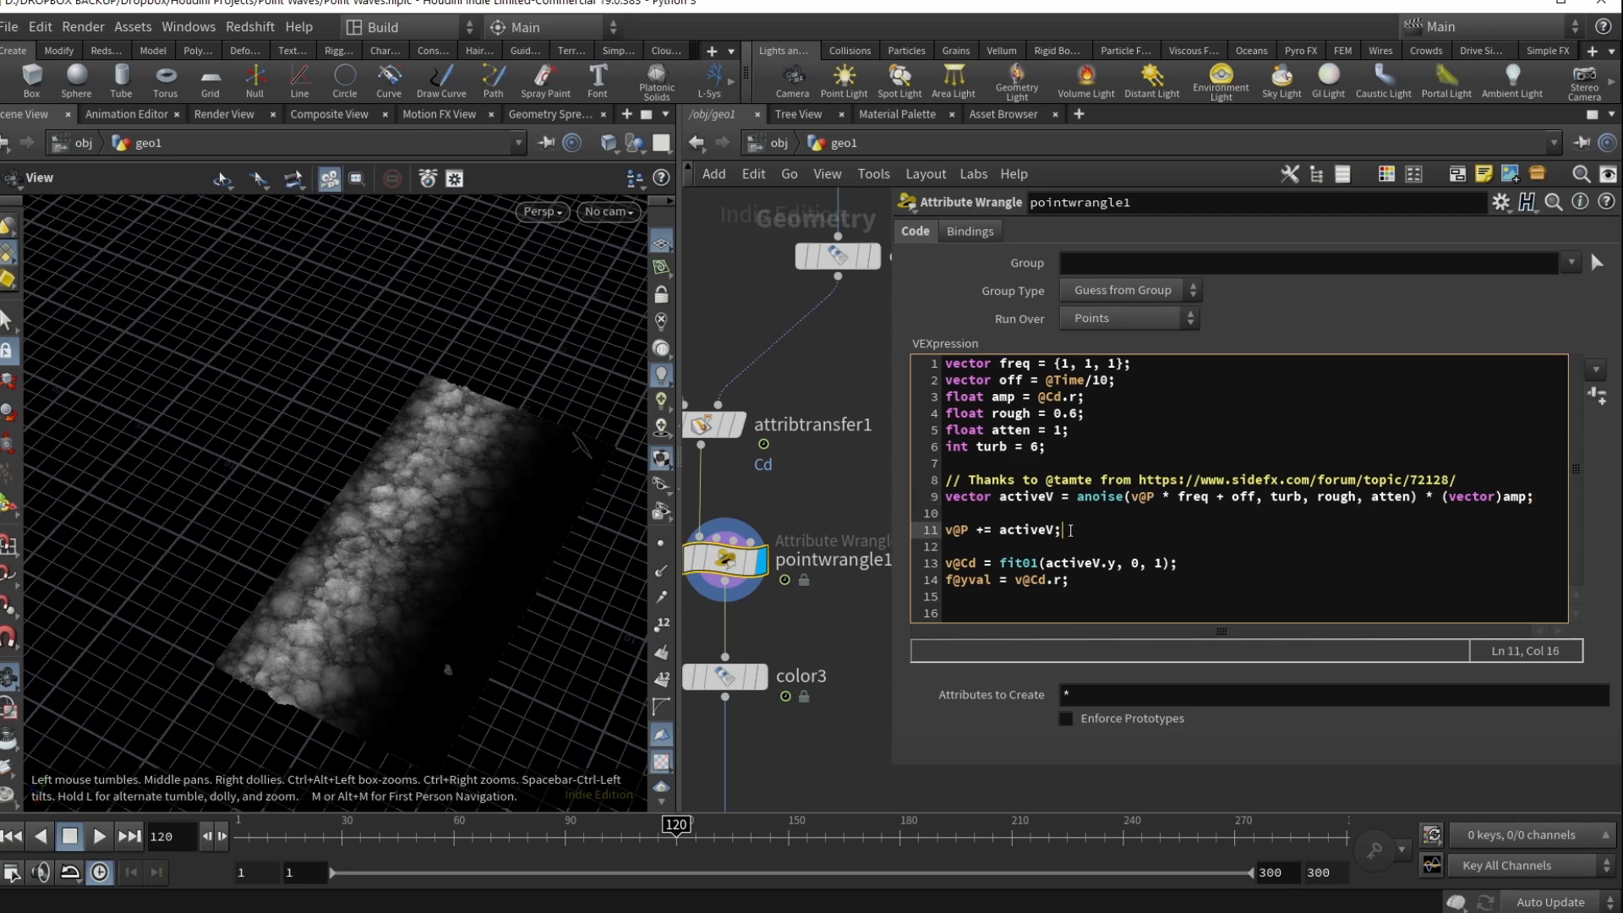
Rewrite line 11 of the VEX code in its long form, v@P = v@P + activeV;
left_click(981, 529)
type("+")
left_click(1060, 533)
left_click(961, 531)
left_click(994, 533)
key("BackSpace")
key("BackSpace")
type("= v@P +")
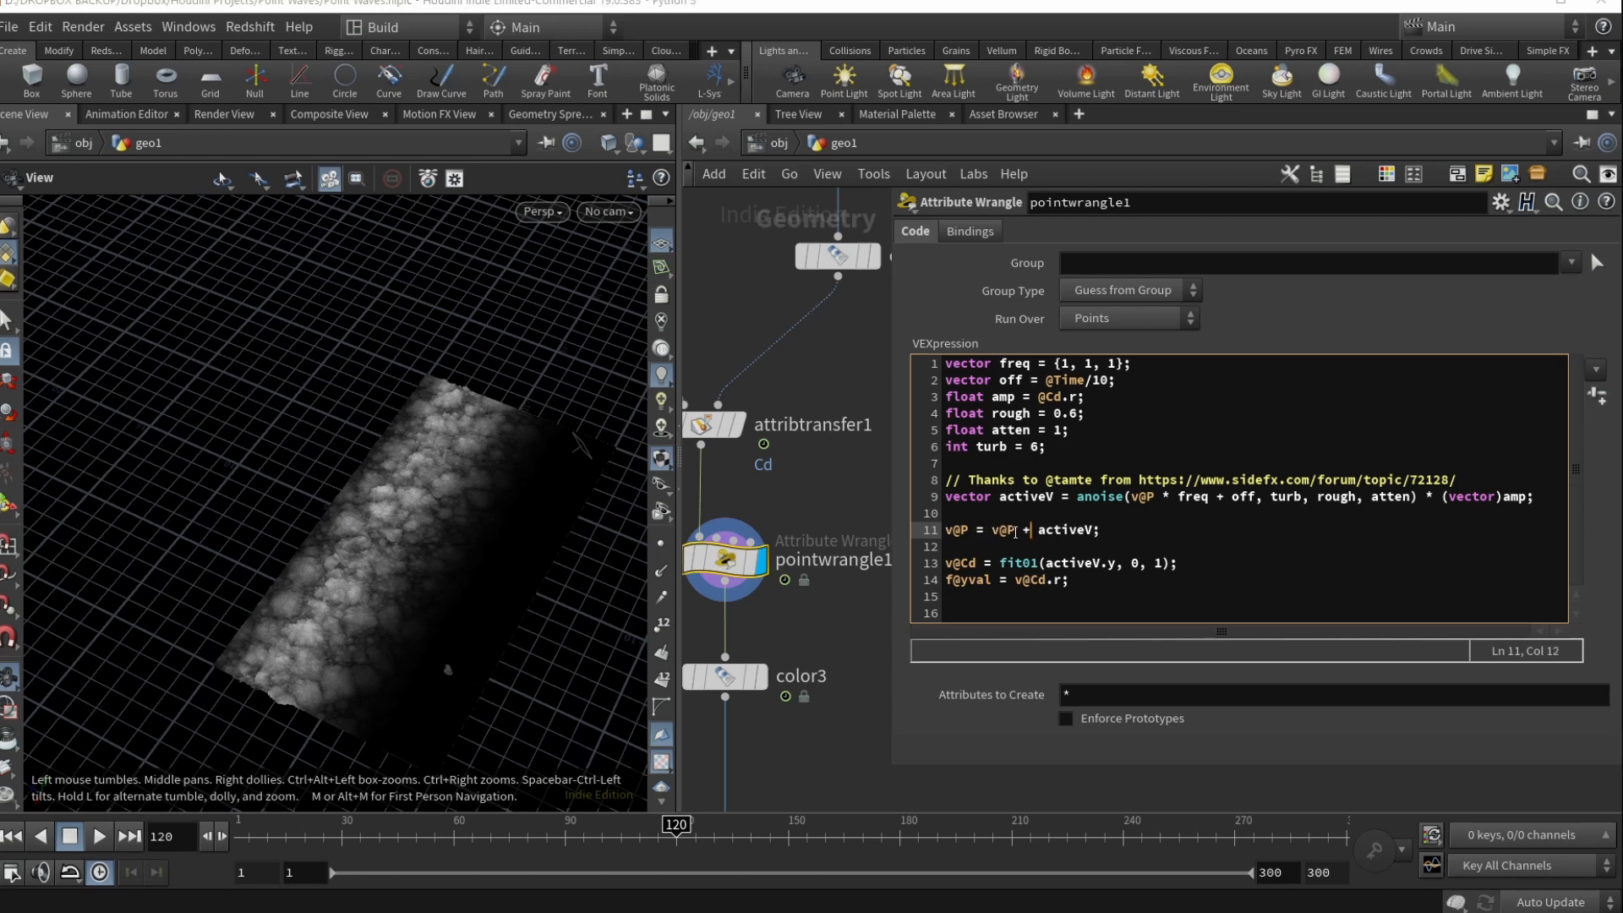
Restore line 11 to the shorthand form v@P += activeV;
key("BackSpace")
key("BackSpace")
key("BackSpace")
key("BackSpace")
key("BackSpace")
key("BackSpace")
key("BackSpace")
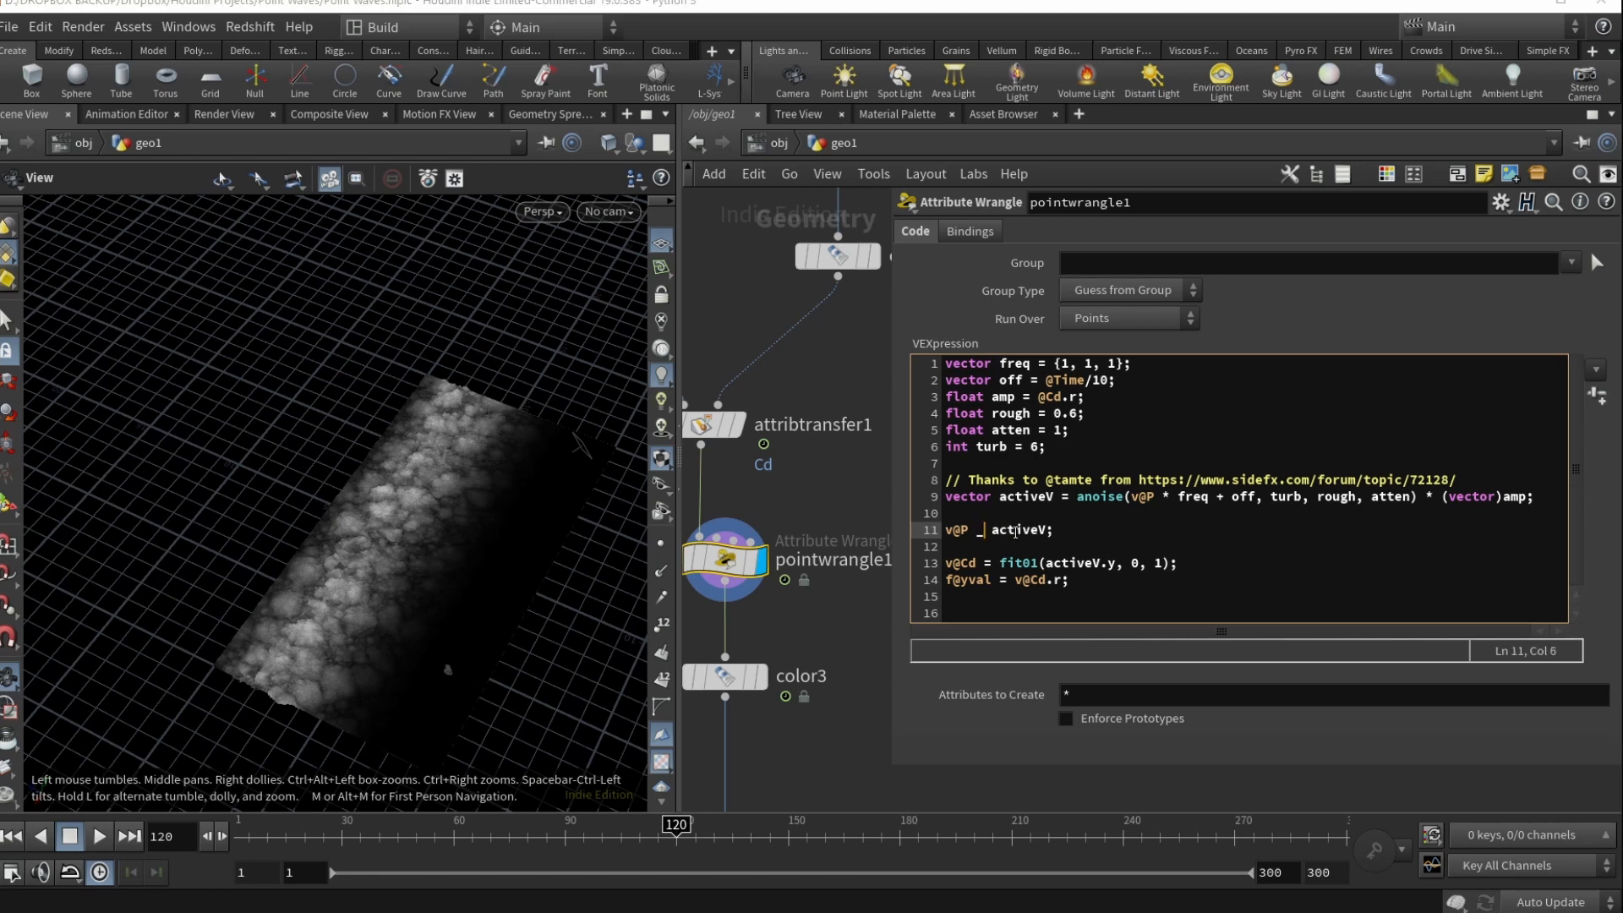
type("+=")
left_click(1165, 514)
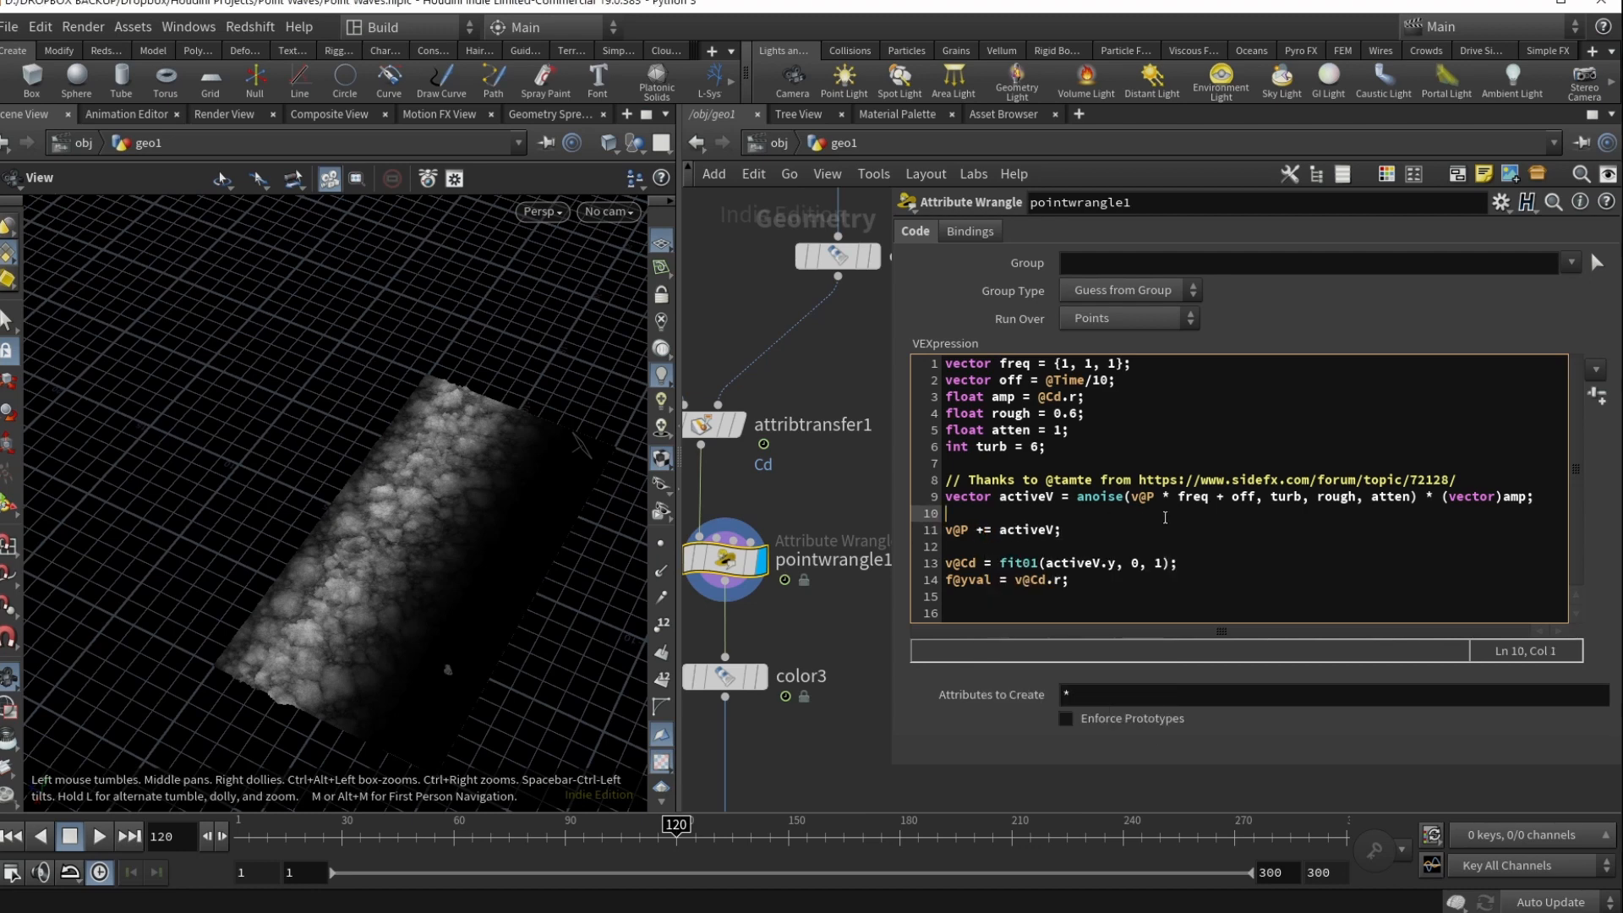
Review how the activeV variable on line 9 is added to v@P on line 11
left_click(1112, 546)
double_click(1040, 498)
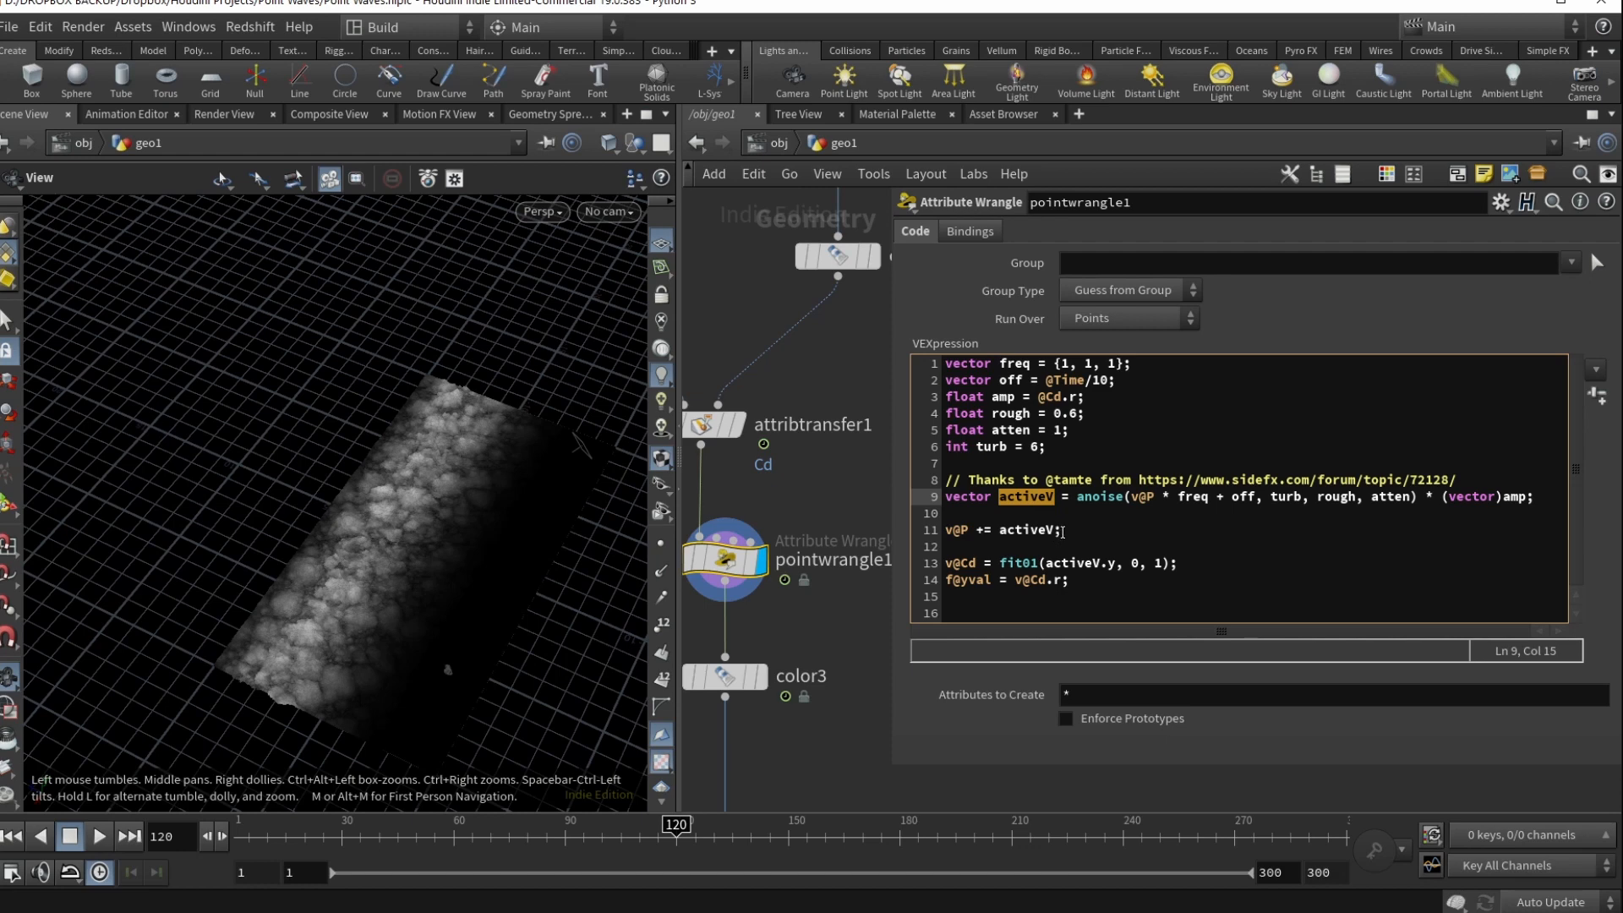
left_click(956, 530)
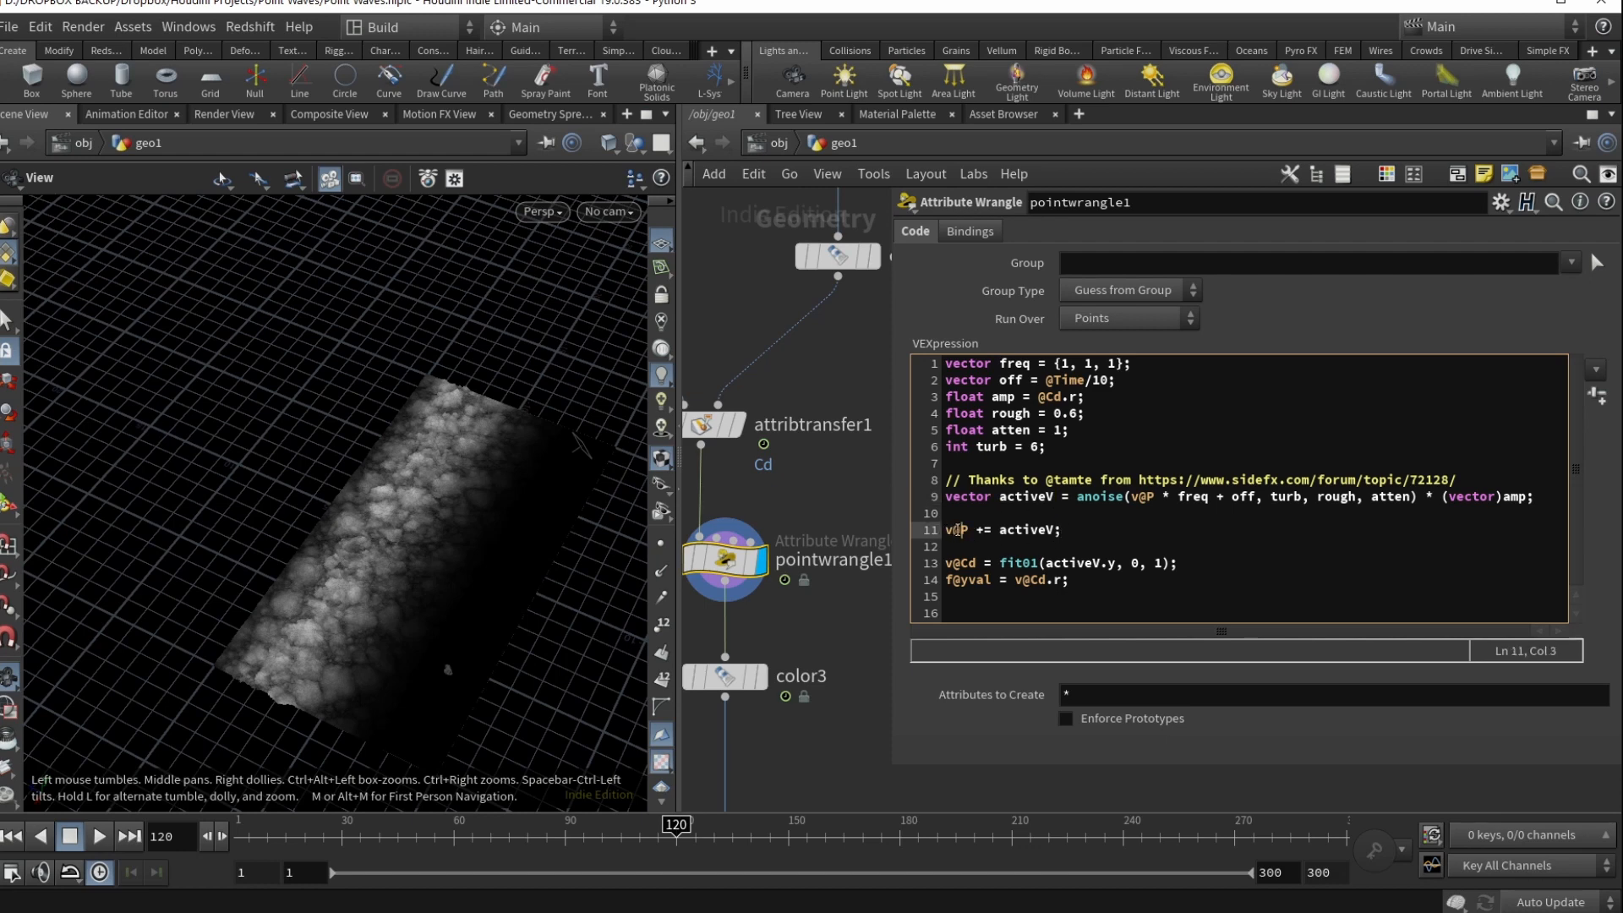
Examine line 13 of the VEX code, where fit01 remaps activeV.y from 0 to 1 into v@Cd
left_click_drag(1083, 583, 943, 565)
left_click(1080, 564)
left_click(1182, 567)
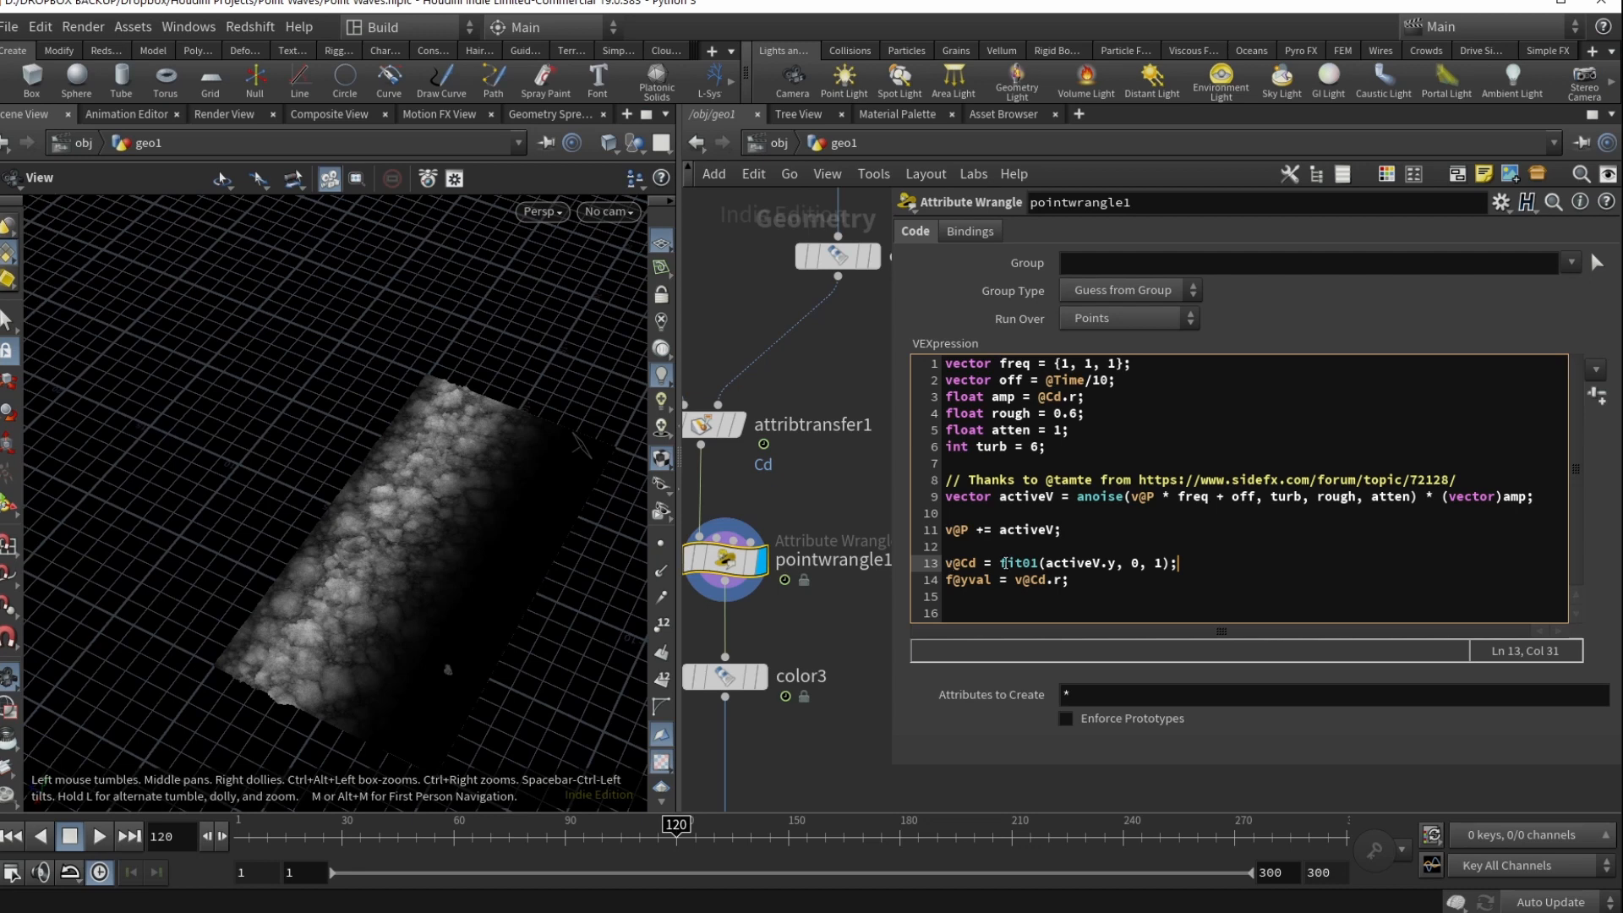
left_click_drag(1045, 565, 1116, 569)
left_click(1114, 567)
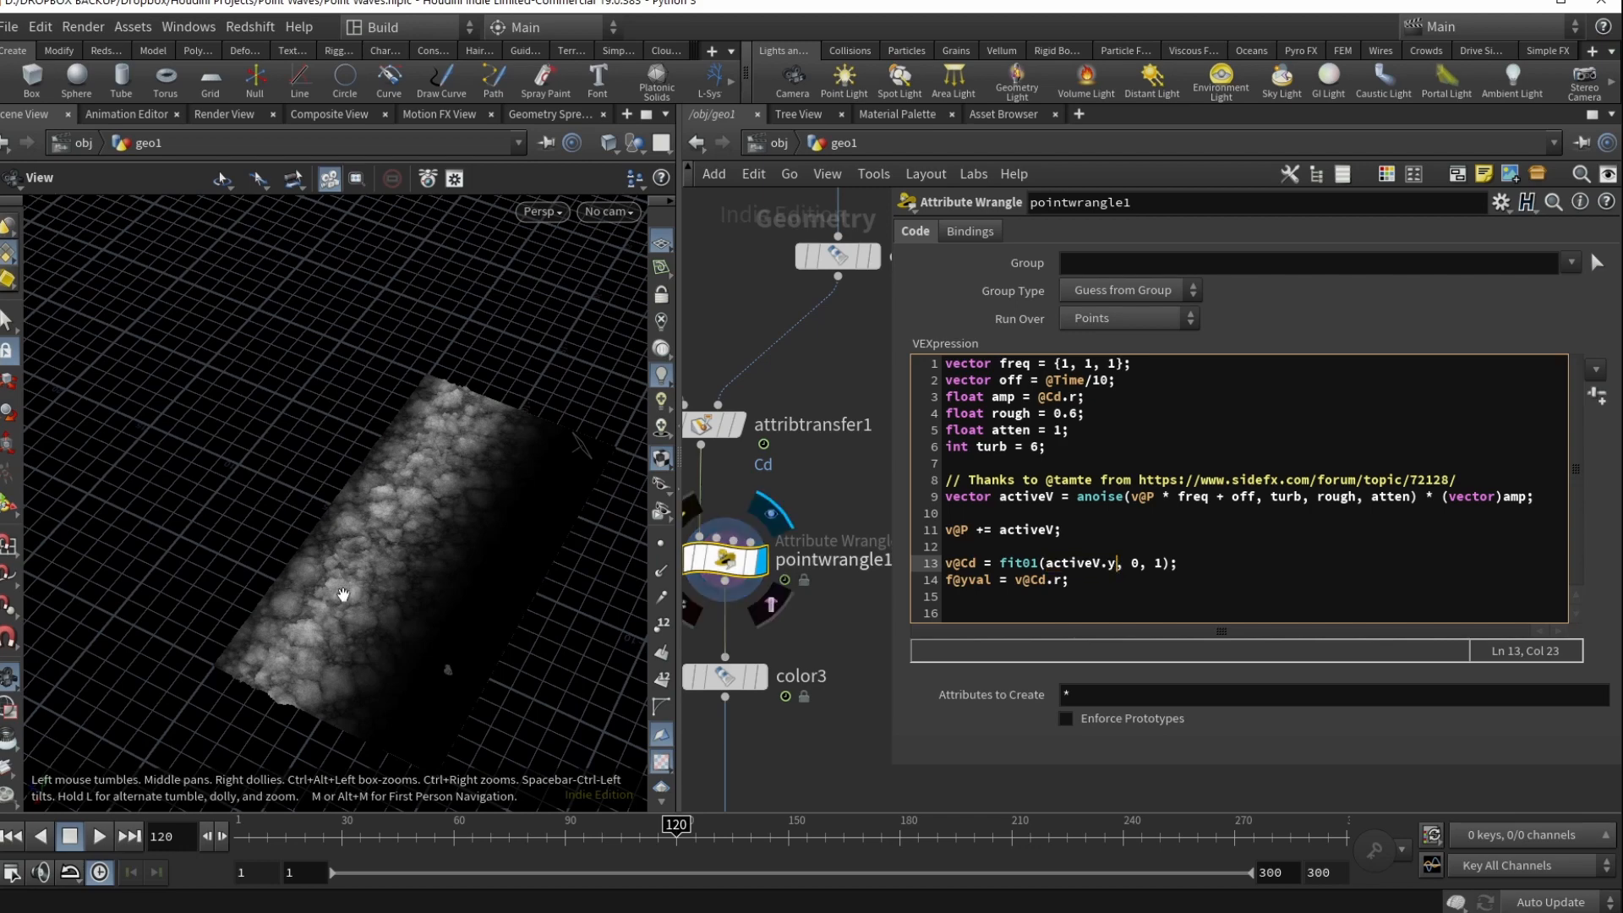
left_click_drag(357, 665, 236, 645)
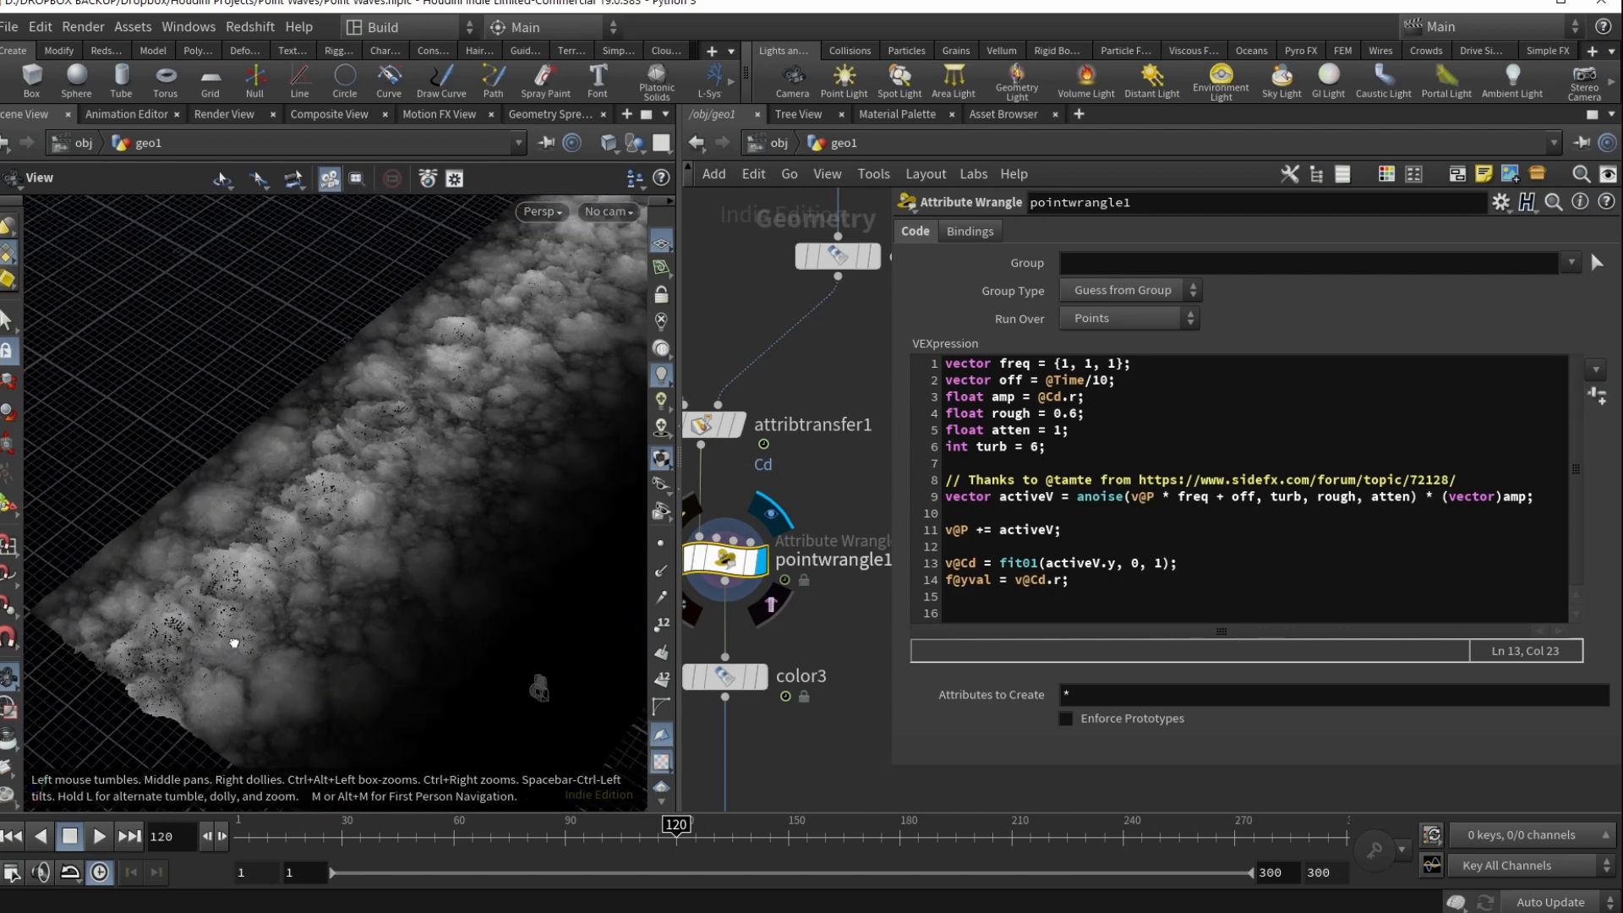
left_click(1079, 397)
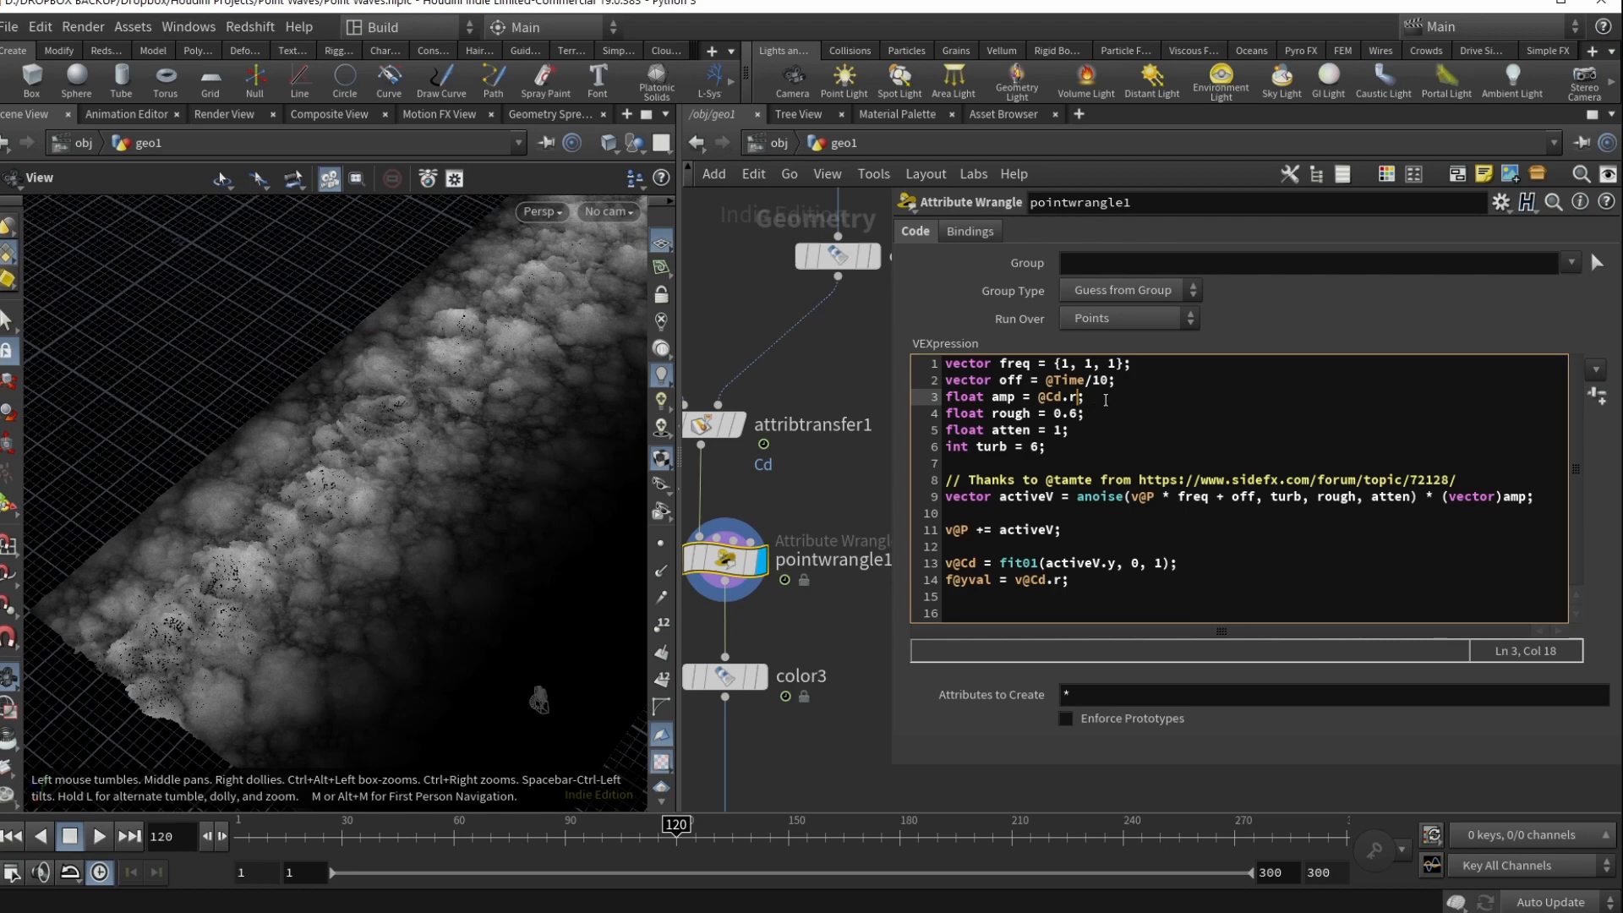
left_click_drag(560, 456, 256, 633)
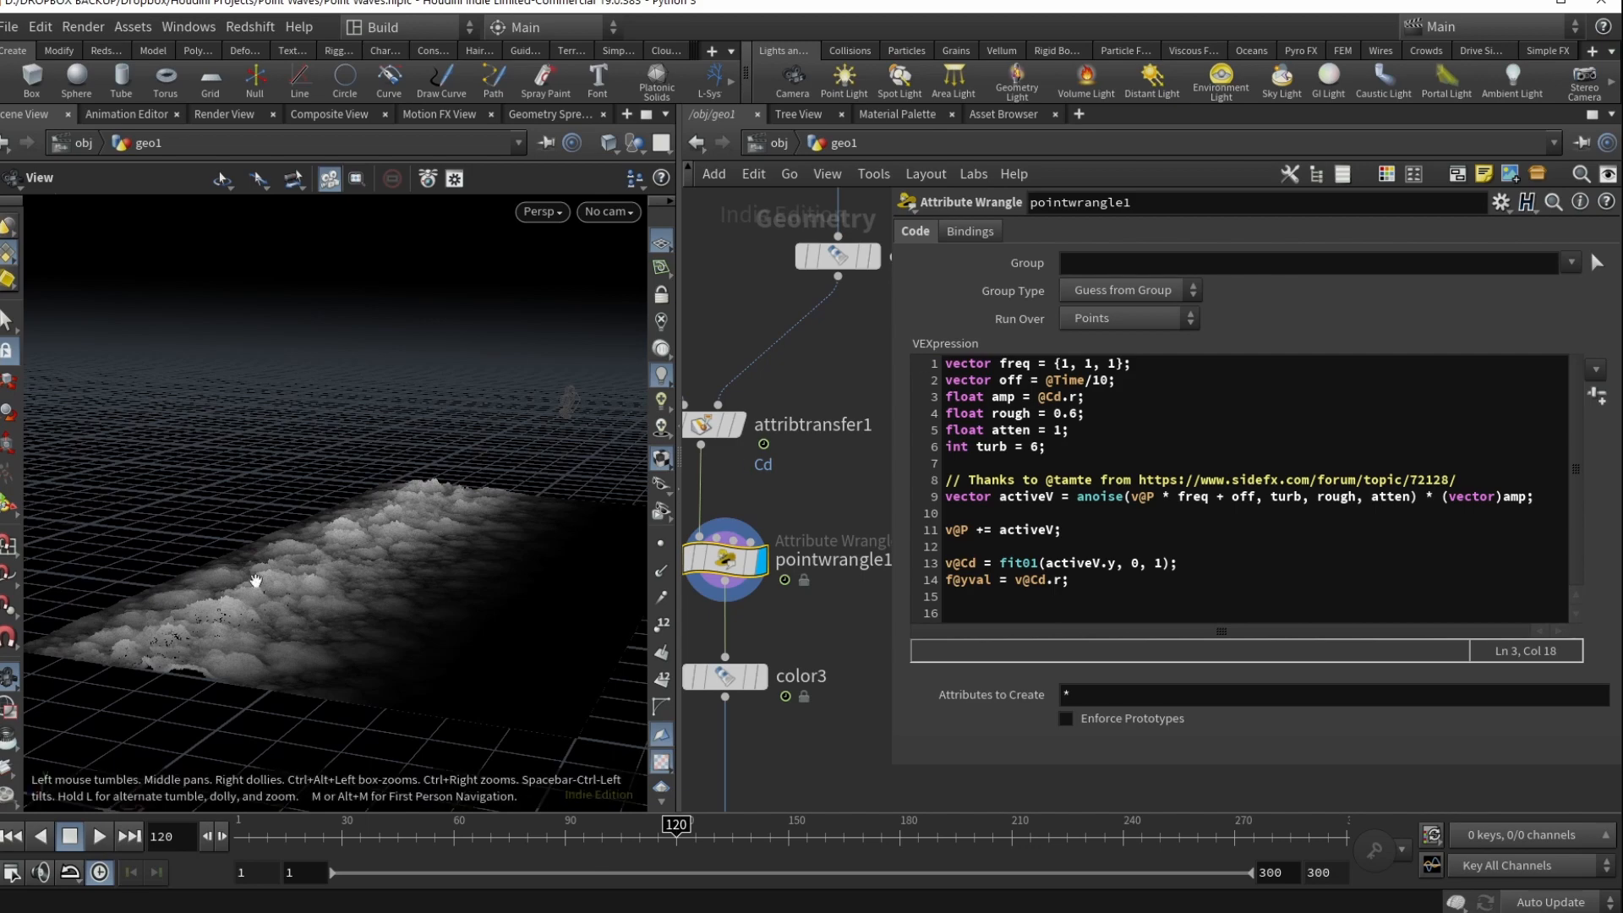
left_click_drag(338, 558, 479, 611)
left_click(1129, 598)
left_click(1129, 582)
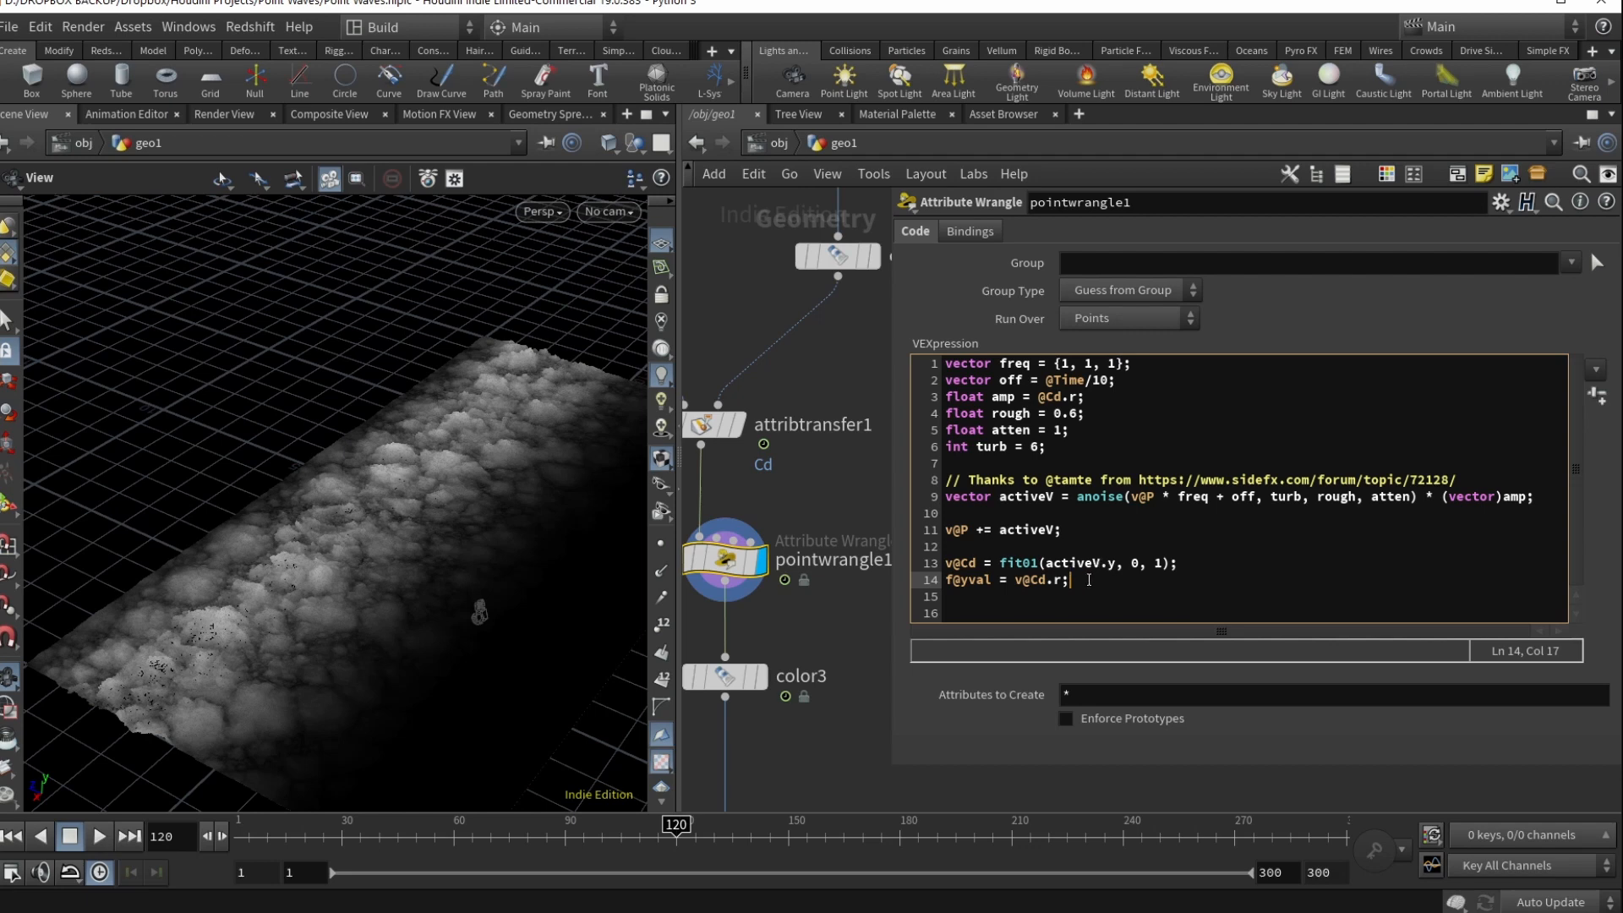
left_click_drag(1000, 563, 1146, 568)
left_click_drag(1154, 566, 1162, 571)
key("Down")
left_click(962, 580)
left_click(1014, 580)
left_click(1062, 580)
Open the color3 node's parameters and display its result in the viewport
left_click(732, 677)
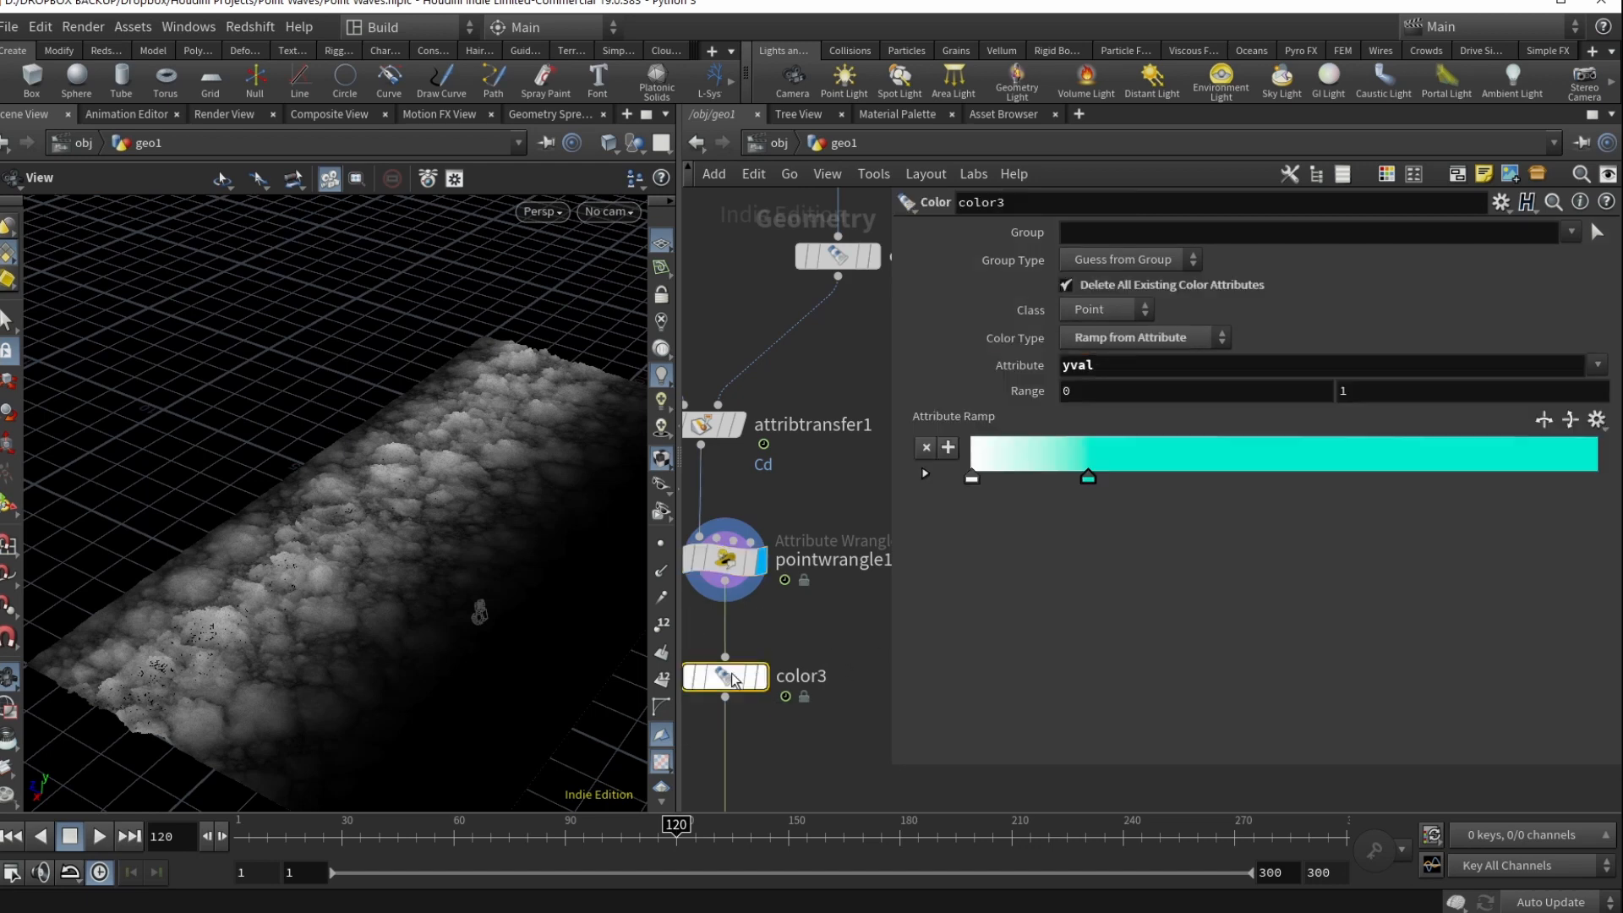
middle_click_drag(814, 633, 752, 595)
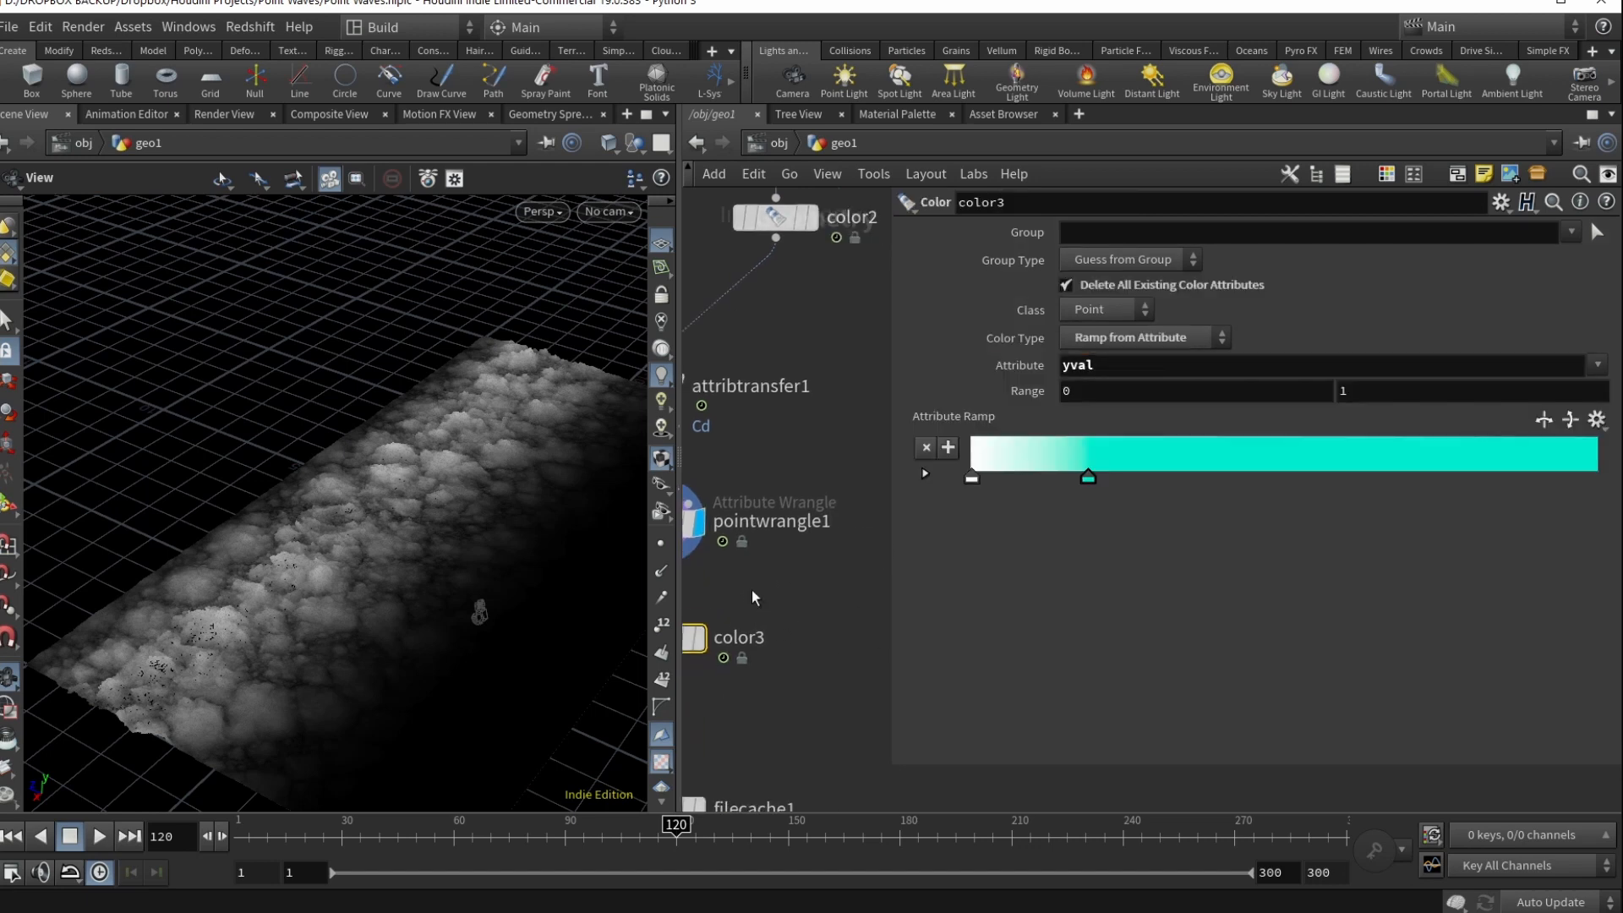
scroll(755, 598, "up", 4)
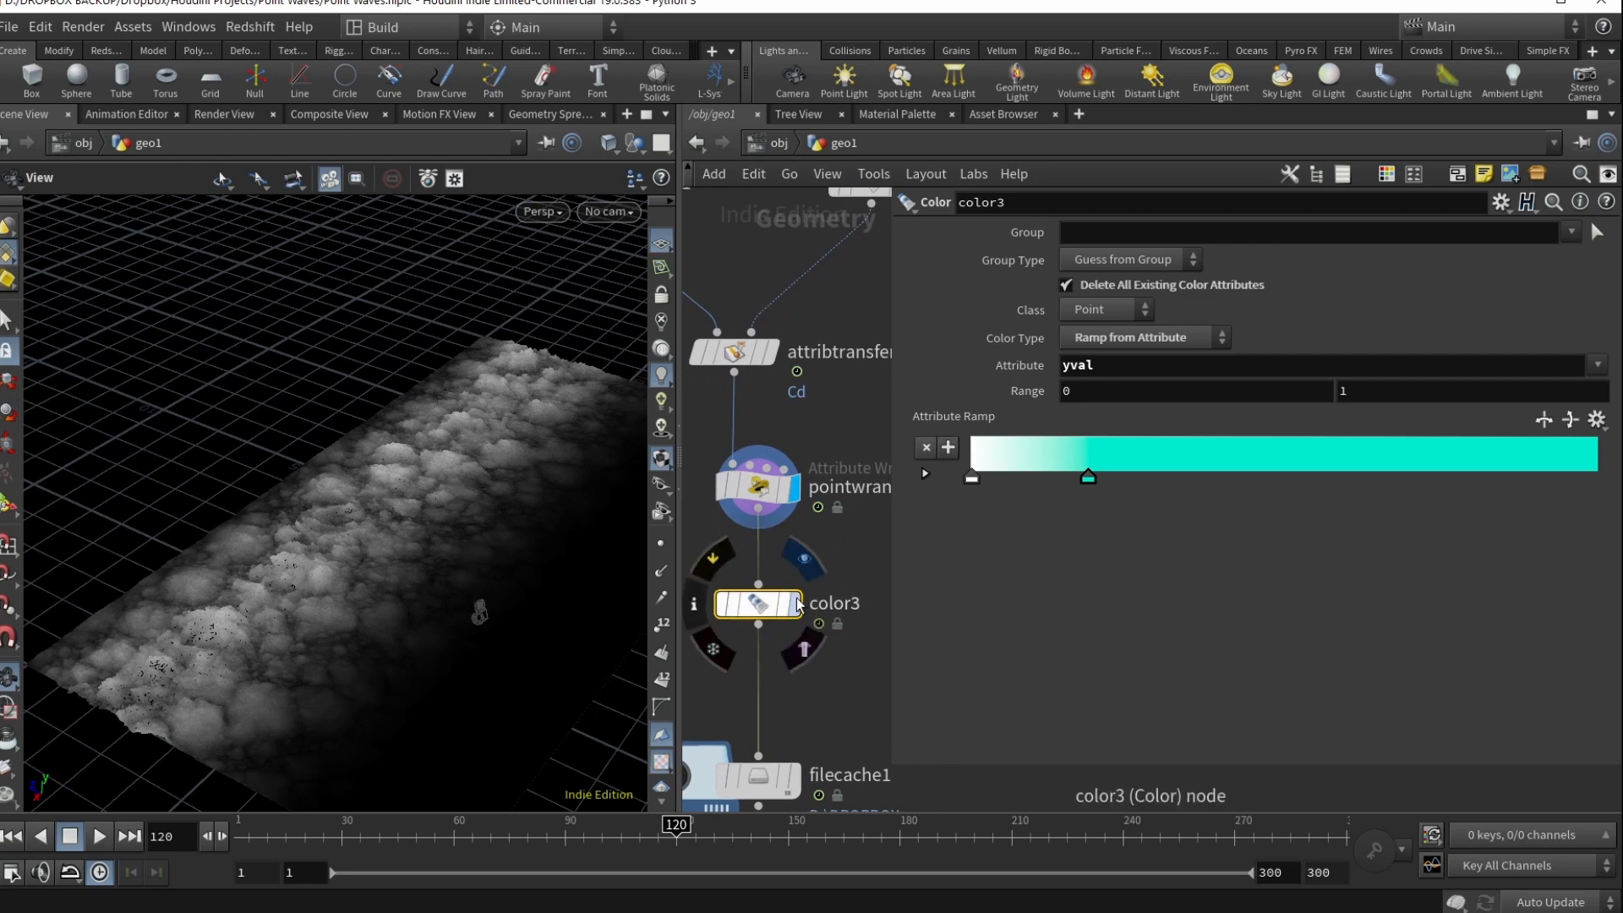
left_click(797, 603)
Try Cd.r as the ramp attribute of the color3 node
double_click(1101, 366)
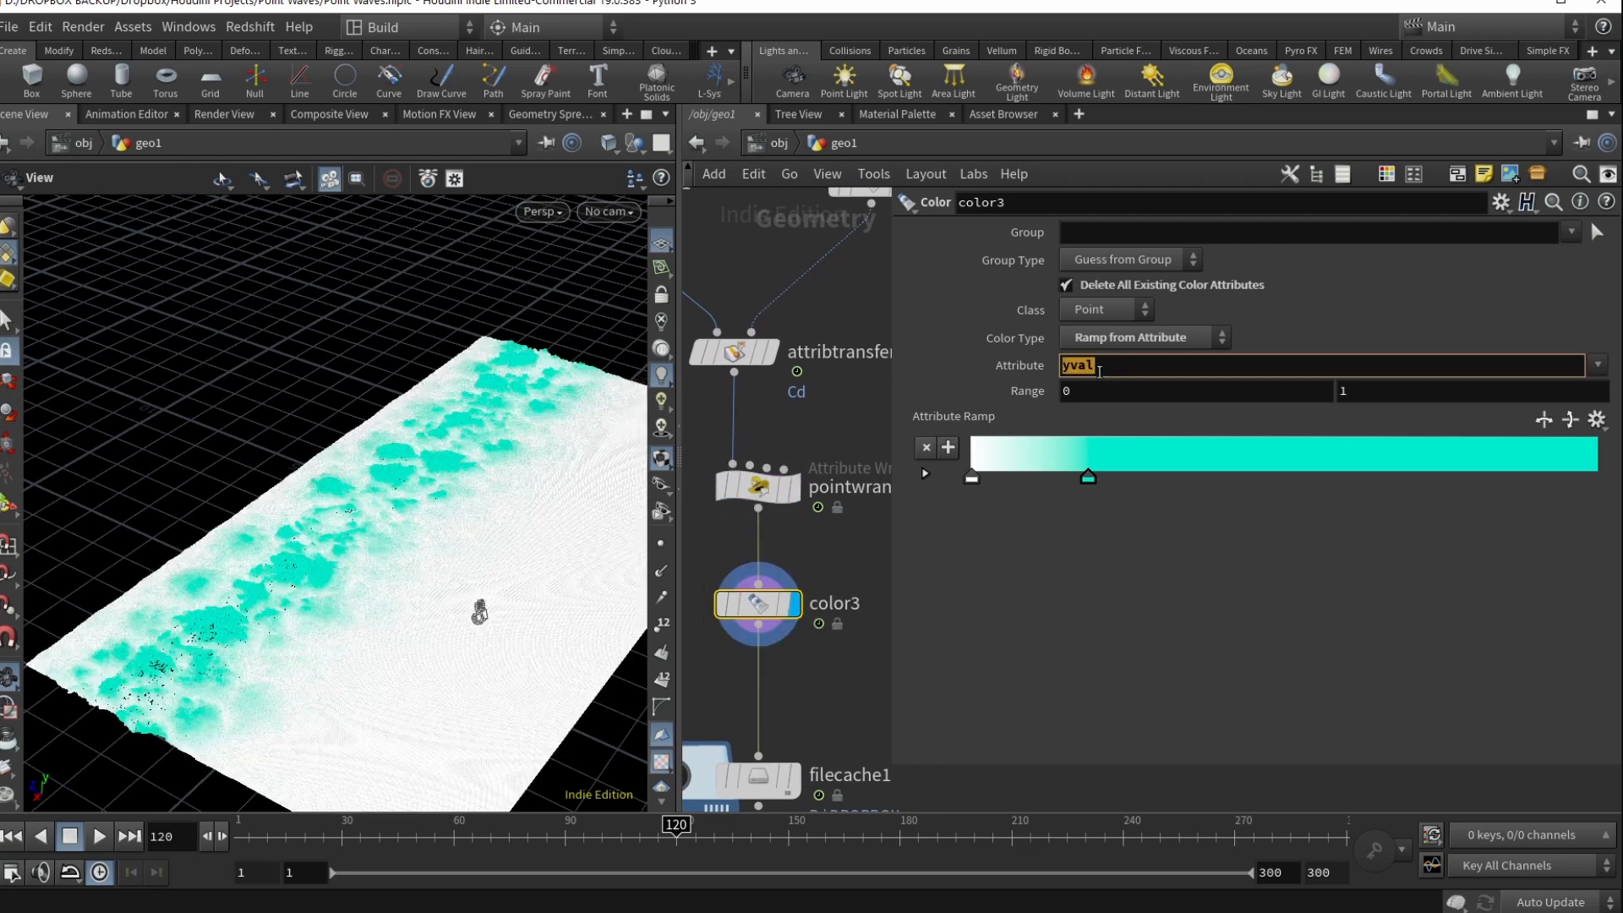
type("Cd.r")
key("Return")
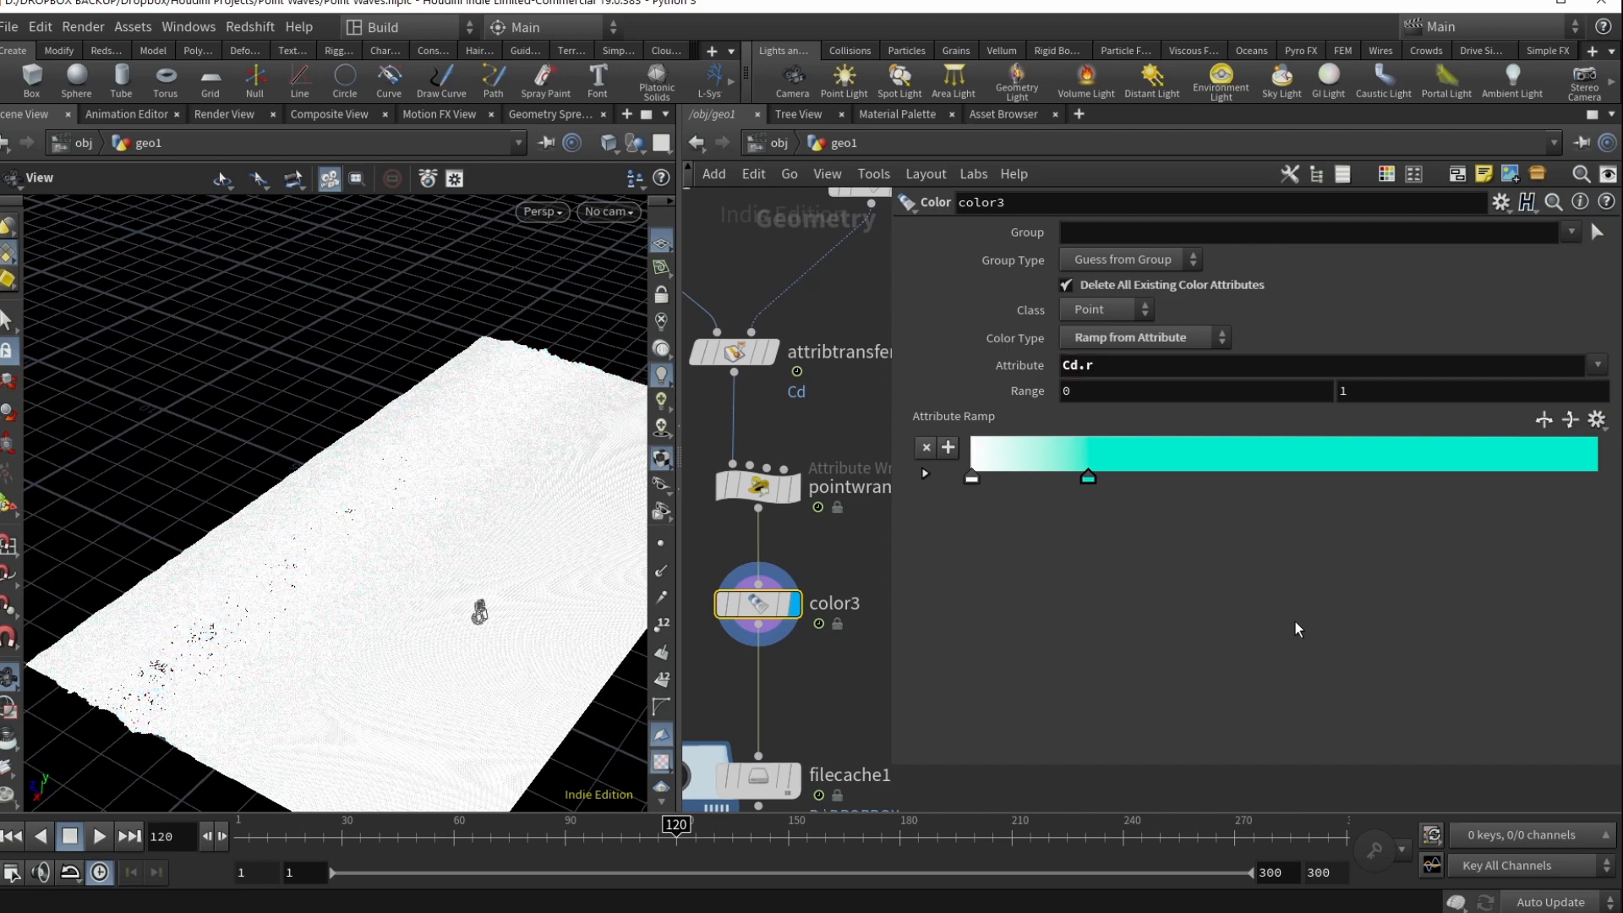
Set the color3 ramp attribute back to yval
double_click(1222, 365)
type("yval")
key("Return")
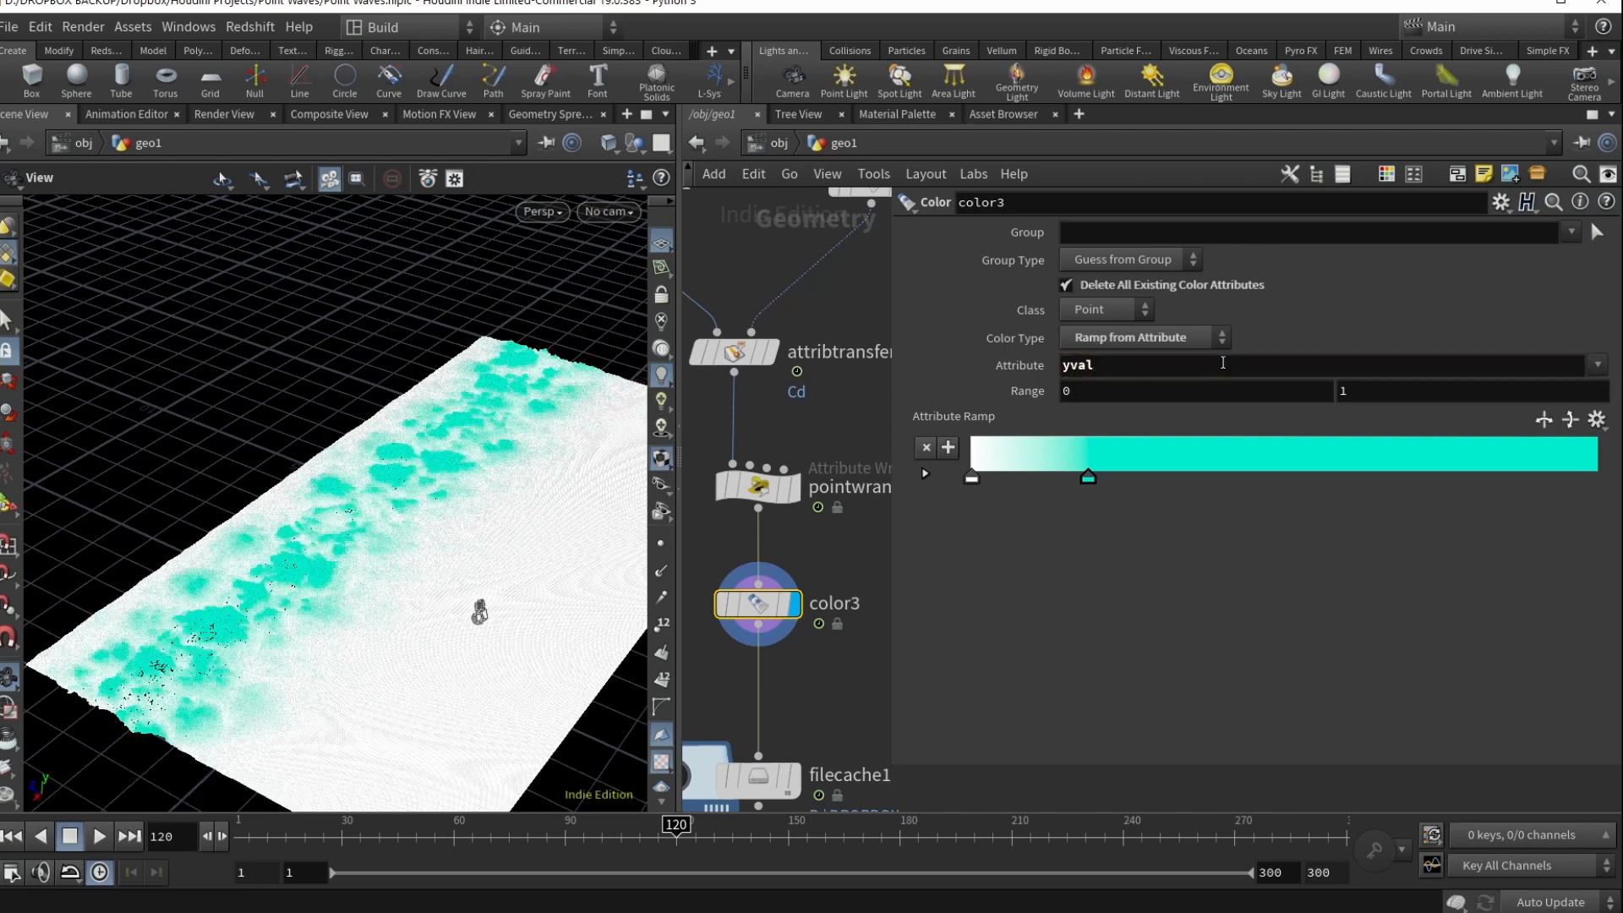
left_click(1211, 373)
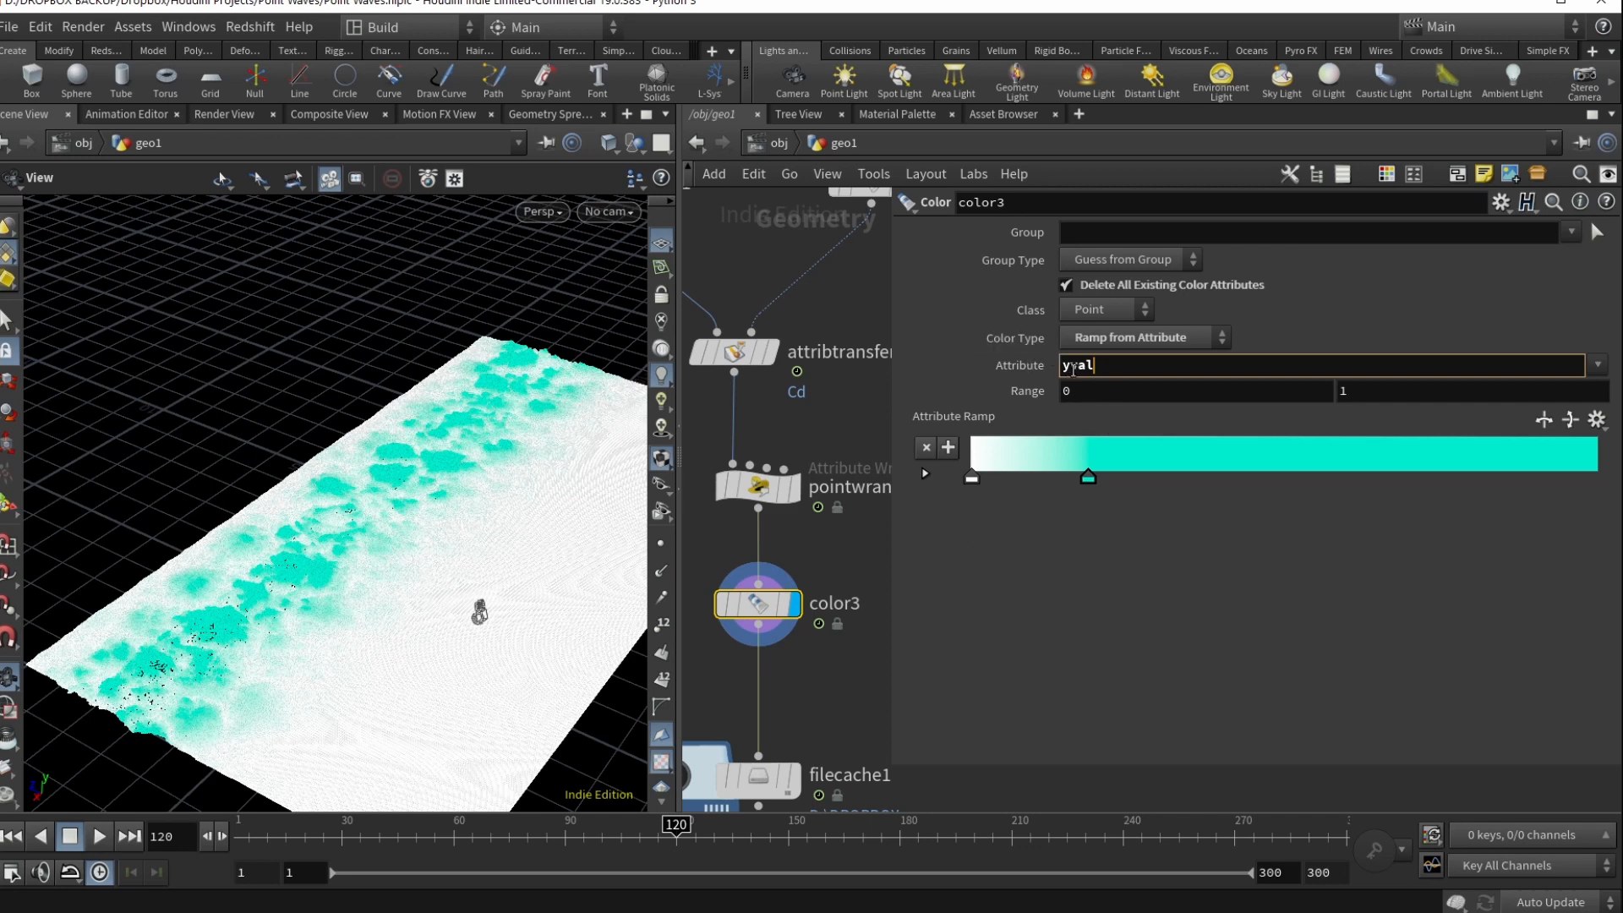
left_click(1040, 395)
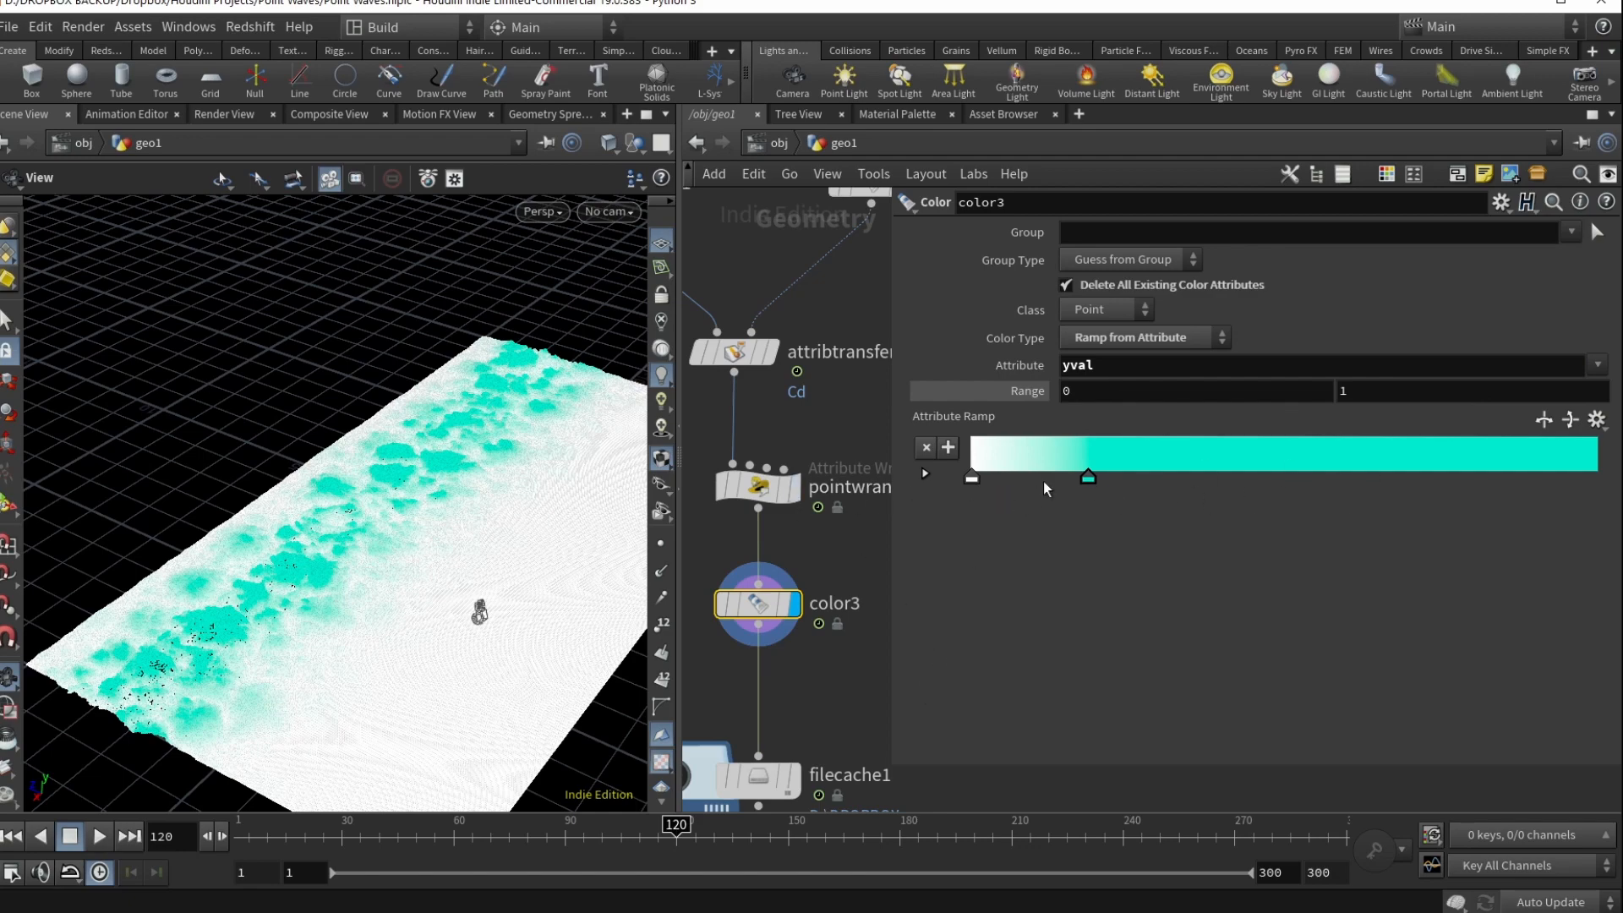
Display the filecache1 node and scrub the cached animation to frame 160
middle_click_drag(737, 680, 732, 625)
scroll(388, 616, "down", 1)
scroll(748, 609, "down", 3)
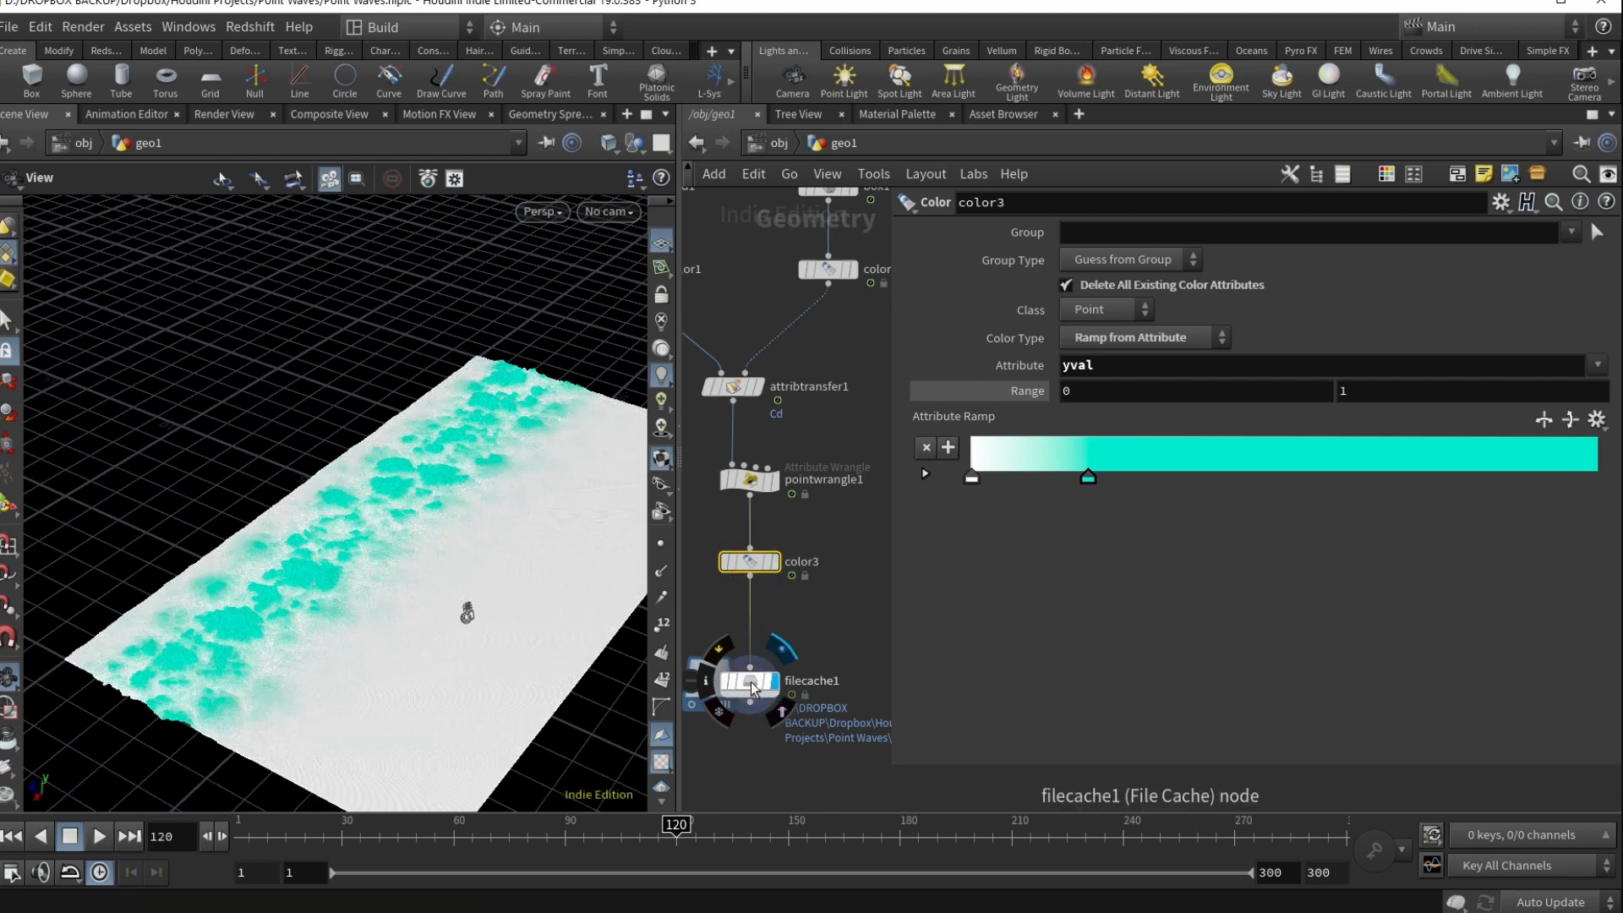
left_click(505, 831)
left_click_drag(505, 831, 754, 825)
left_click(826, 835)
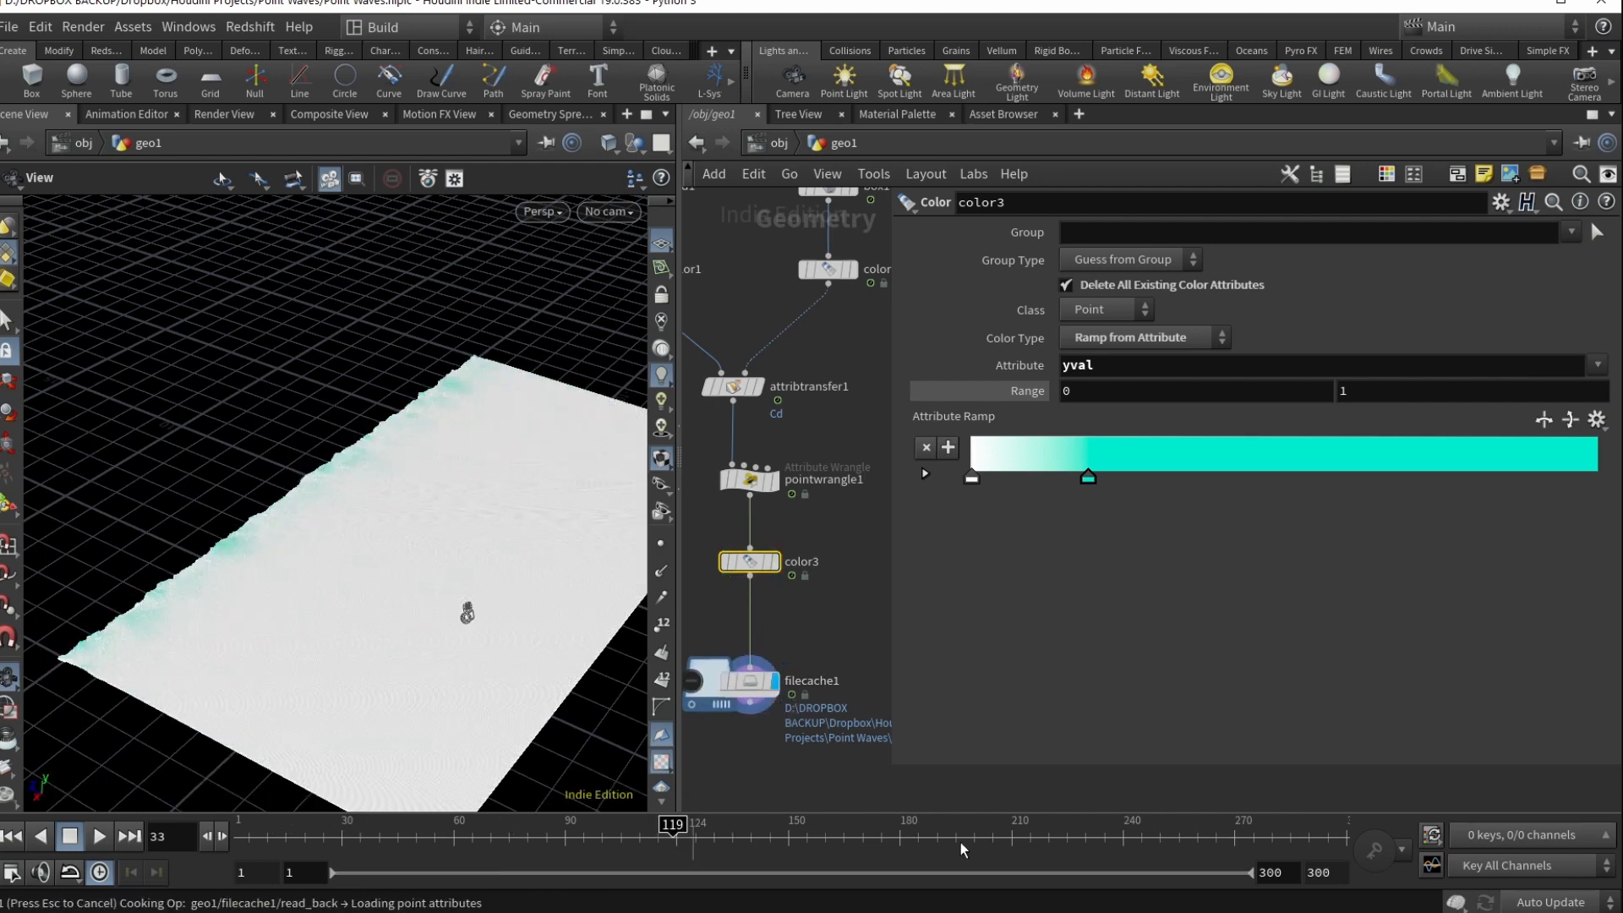
Open the Controls null above grid1 and check its Resolution parameter
middle_click_drag(798, 332, 849, 488)
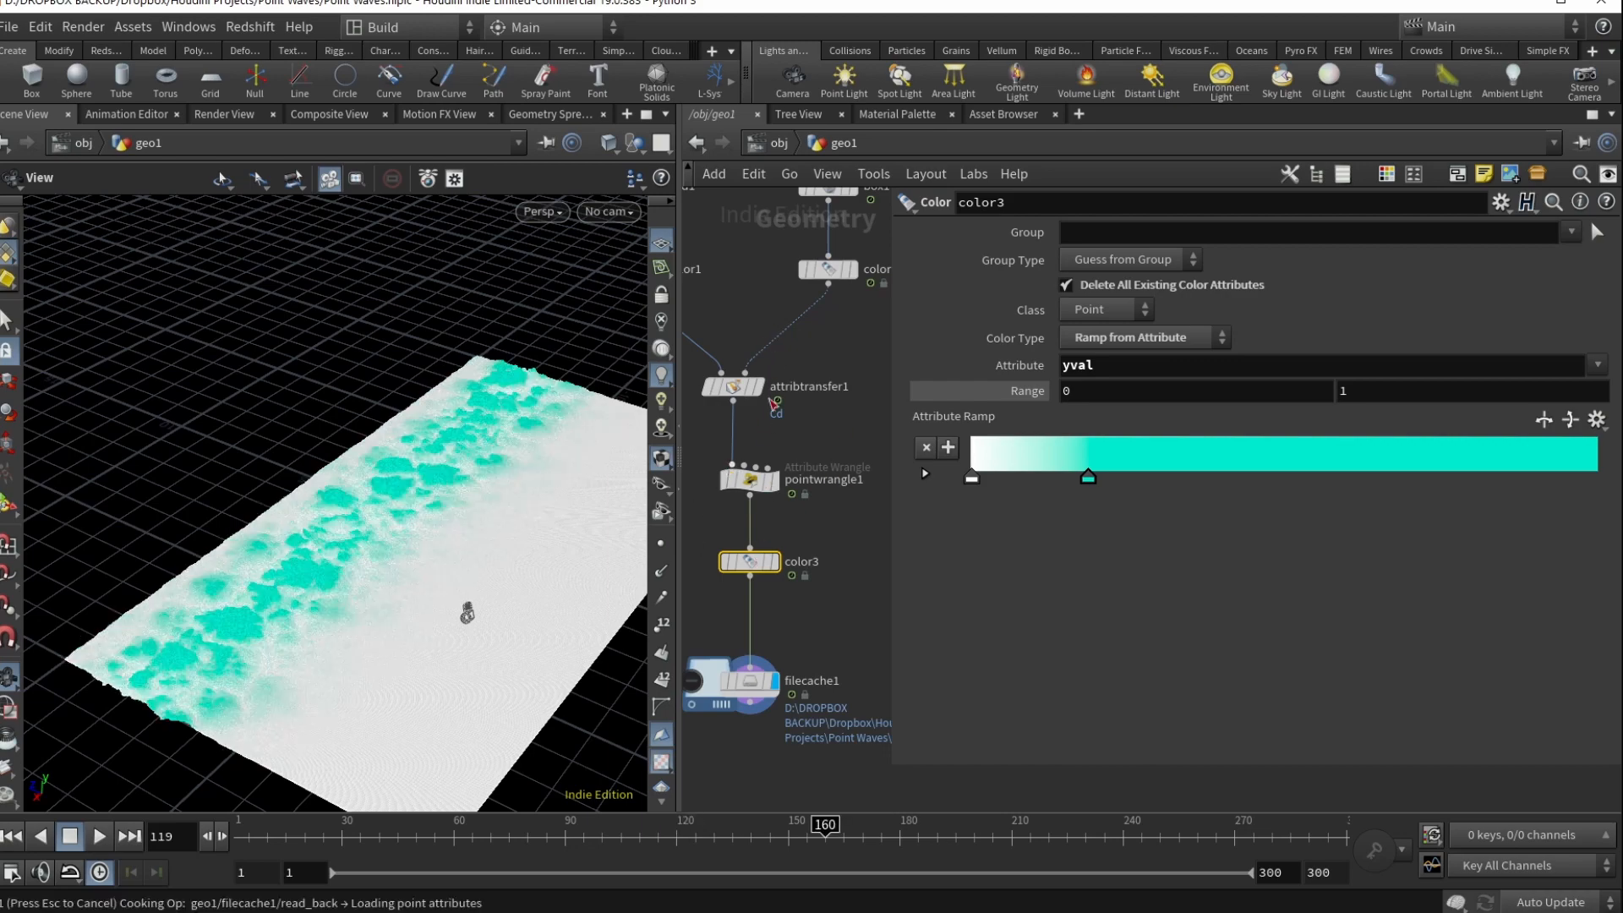
middle_click_drag(746, 366, 804, 445)
left_click(744, 343)
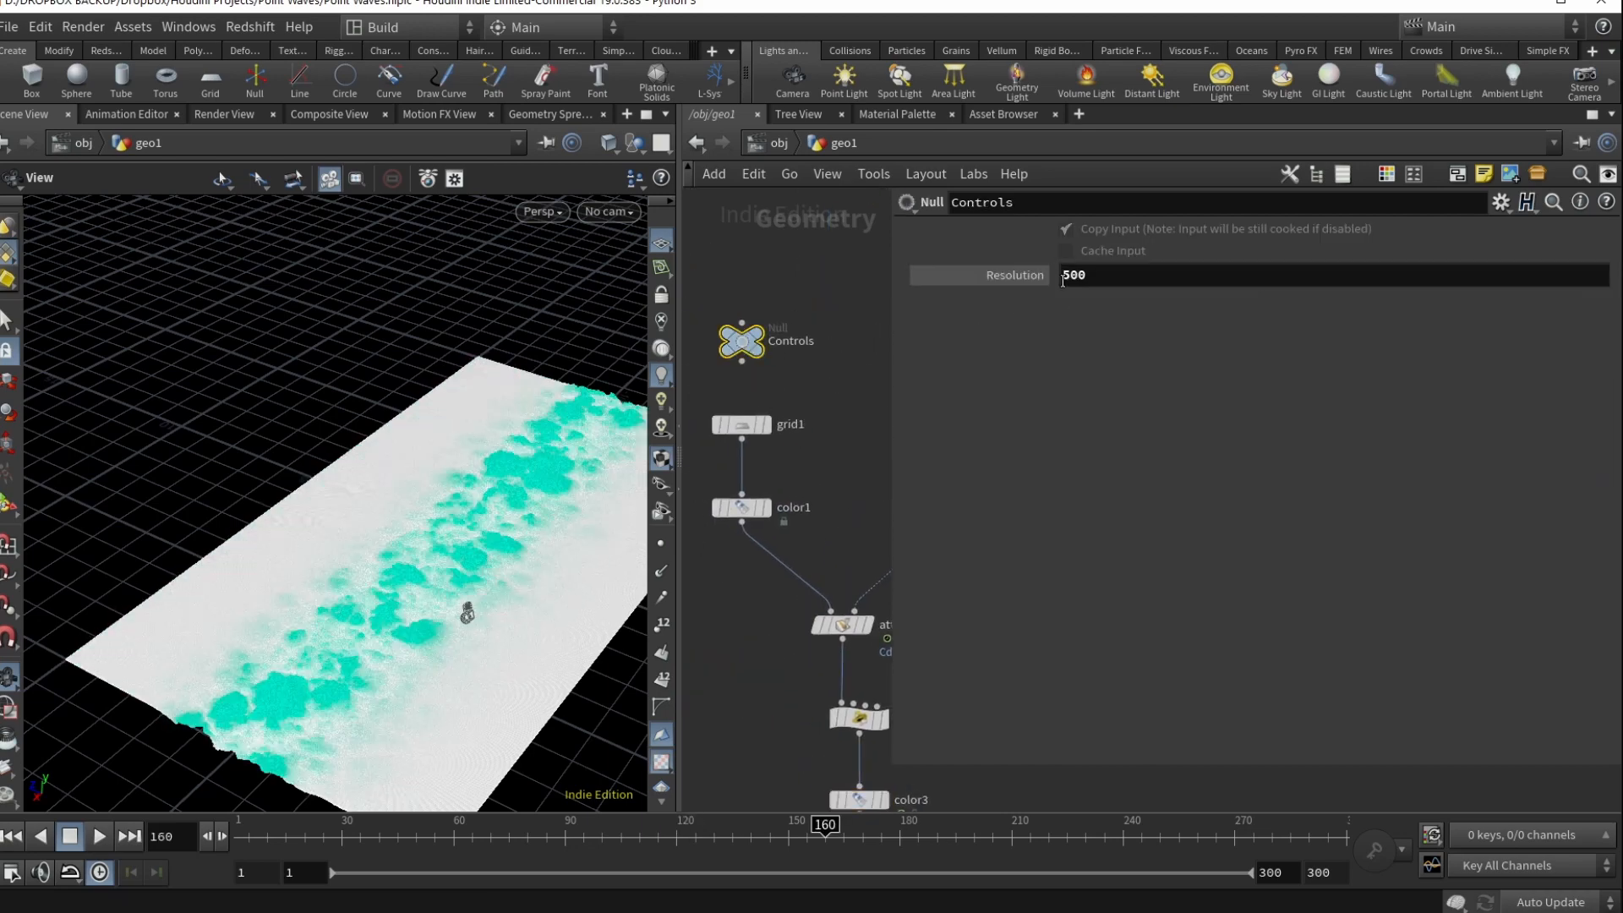
left_click(1072, 275)
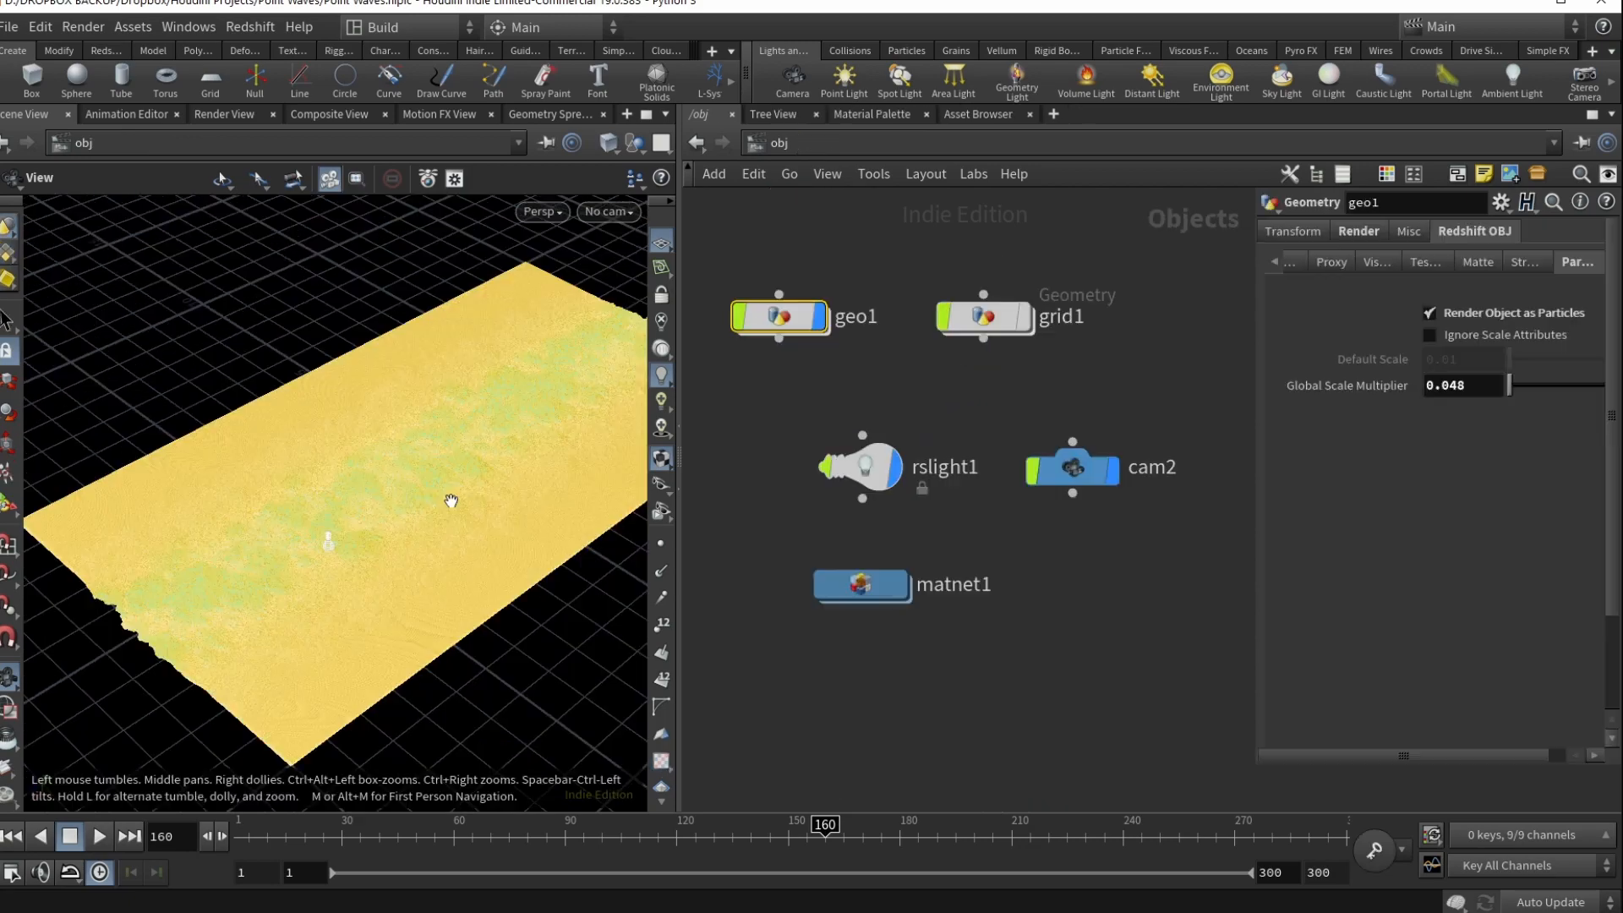
At the object level, select the grid1 object and show it together with geo1
mouse_move(451, 501)
left_mouse_down()
mouse_move(465, 532)
mouse_move(475, 509)
left_mouse_up()
left_click(1192, 610)
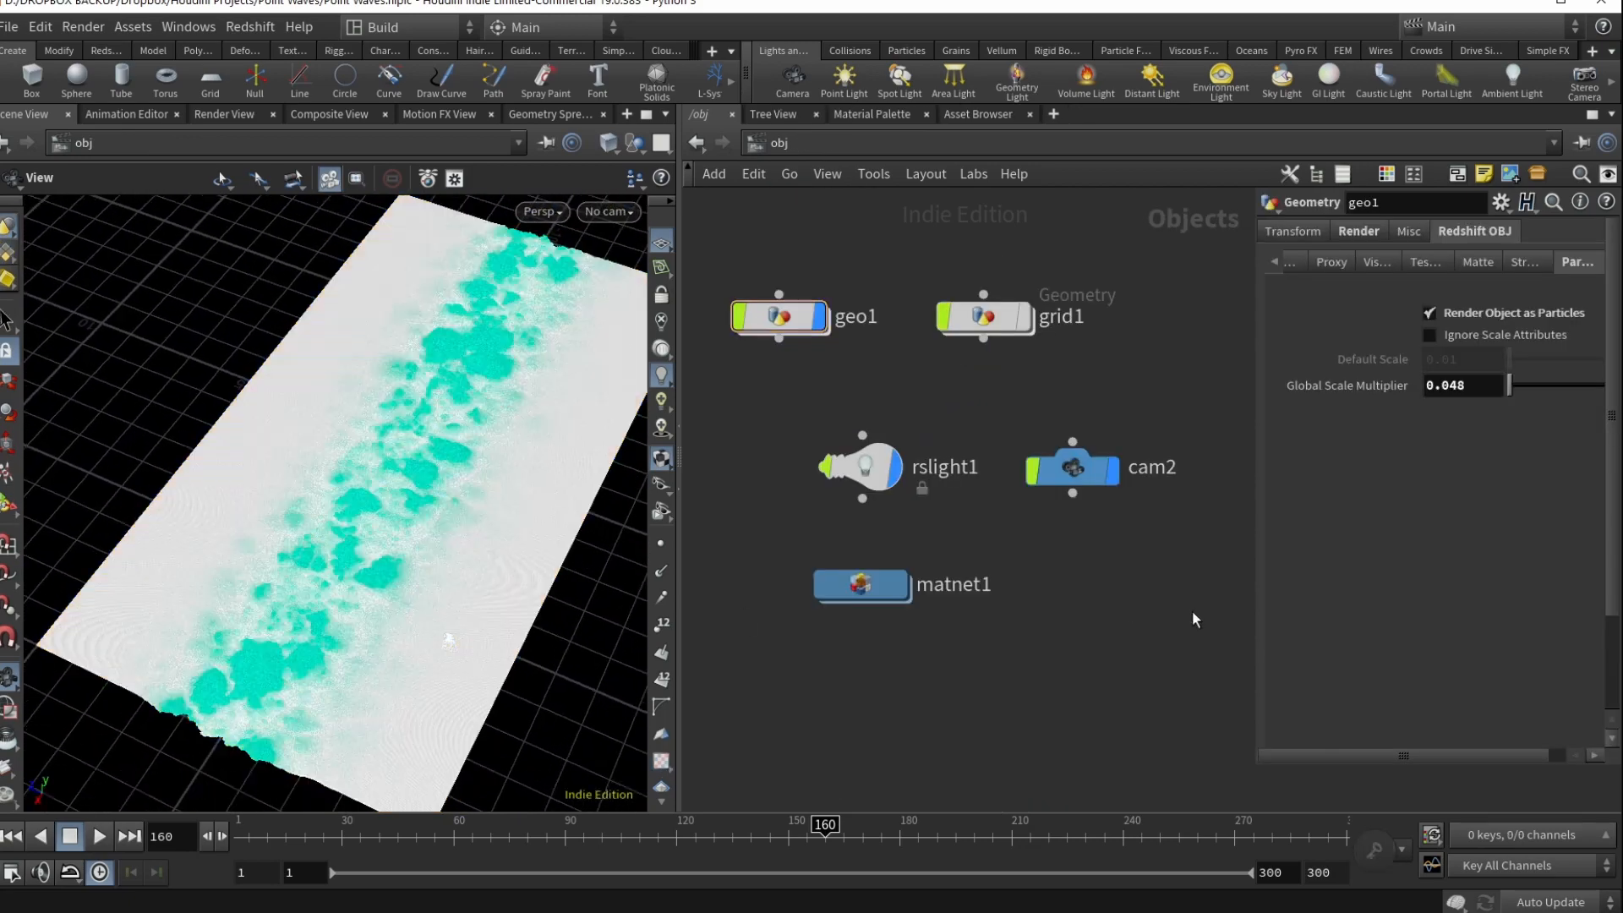
left_click(987, 331)
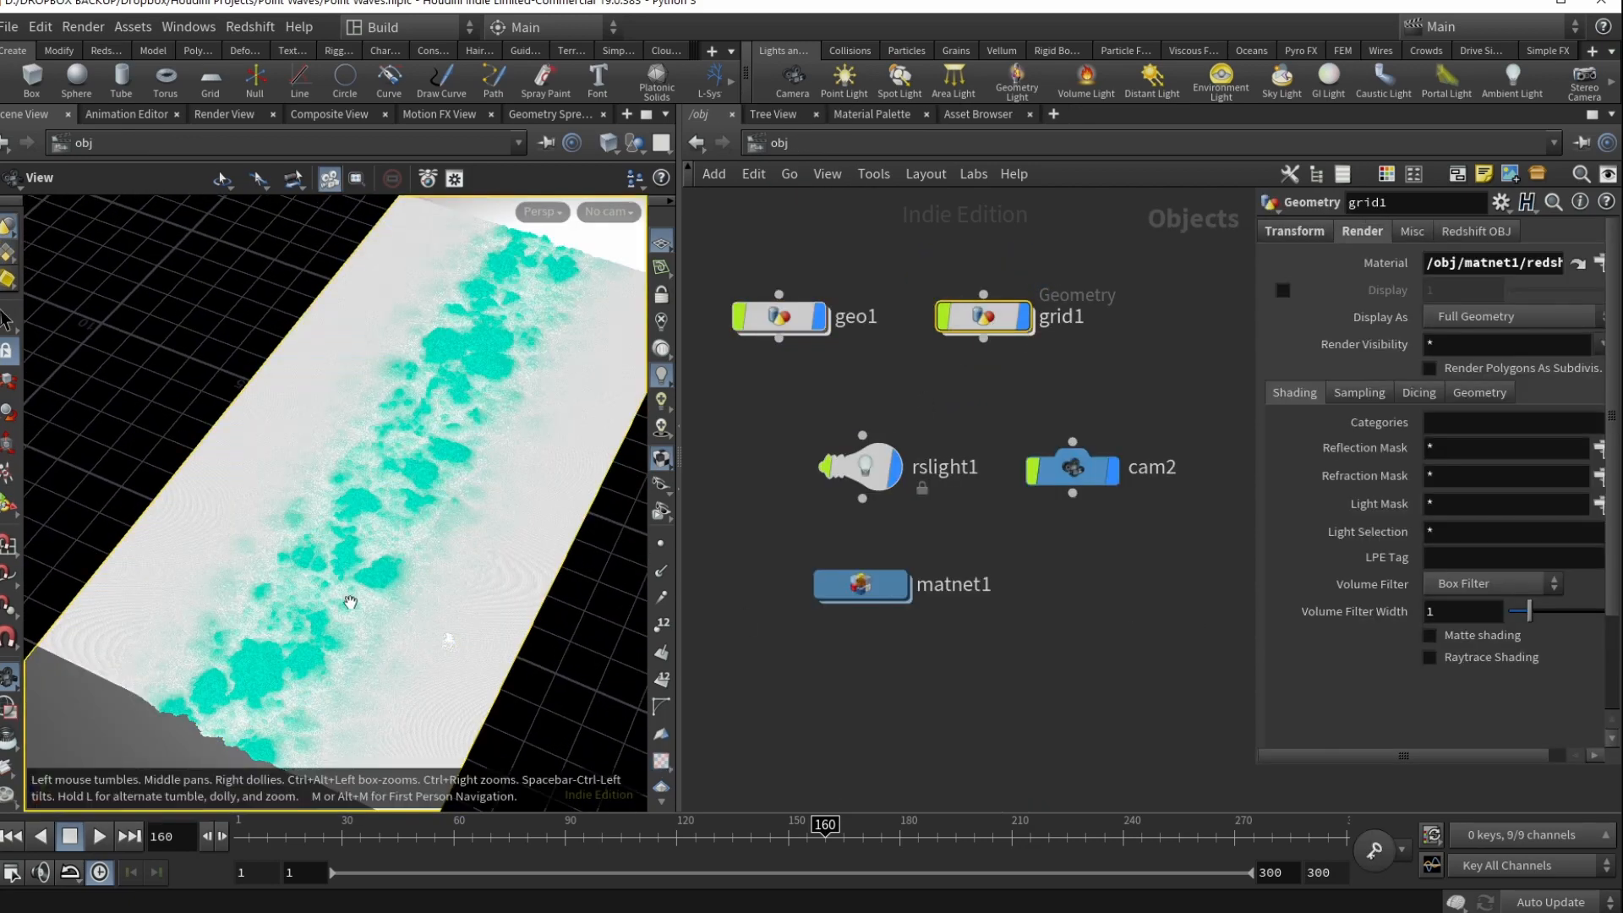
Examine from near and far how the grid1 plane lies under the point waves
scroll(382, 628, "down", 5)
scroll(382, 628, "up", 6)
middle_click_drag(382, 628, 316, 593)
scroll(293, 518, "up", 5)
scroll(293, 518, "down", 3)
scroll(301, 474, "down", 3)
scroll(348, 451, "down", 5)
mouse_move(348, 598)
left_mouse_down()
mouse_move(348, 553)
mouse_move(321, 591)
mouse_move(332, 554)
mouse_move(332, 600)
mouse_move(366, 611)
left_mouse_up()
scroll(344, 590, "up", 5)
scroll(331, 591, "up", 5)
left_click(1021, 377)
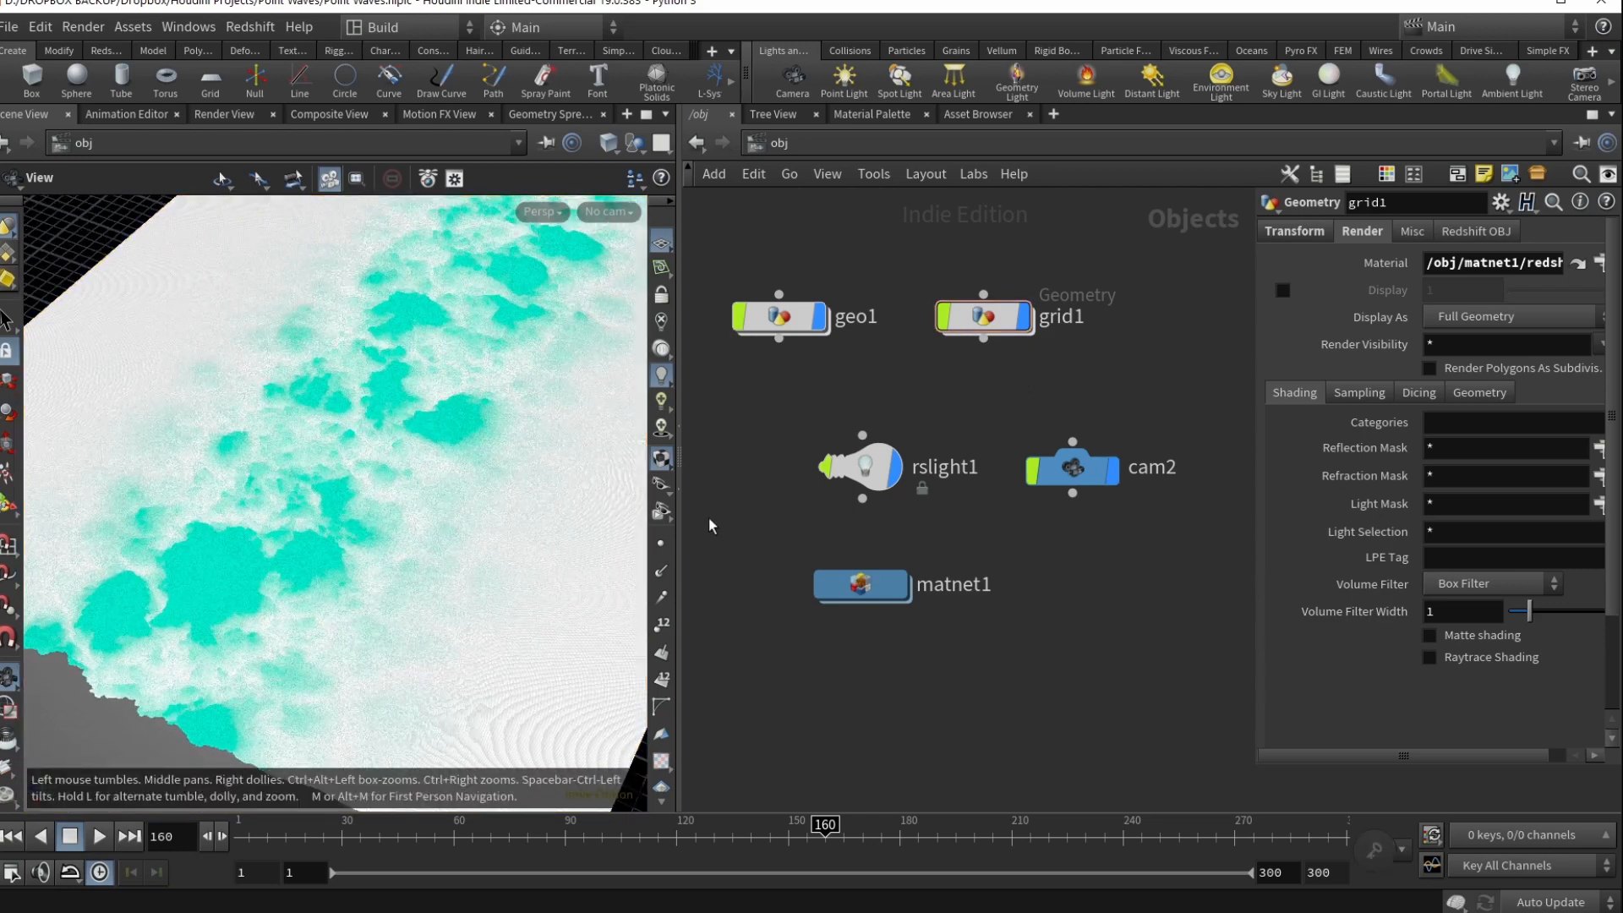
Select rslight1, view its placement above the grid and review its light type and intensity settings
left_click(885, 472)
scroll(428, 538, "down", 8)
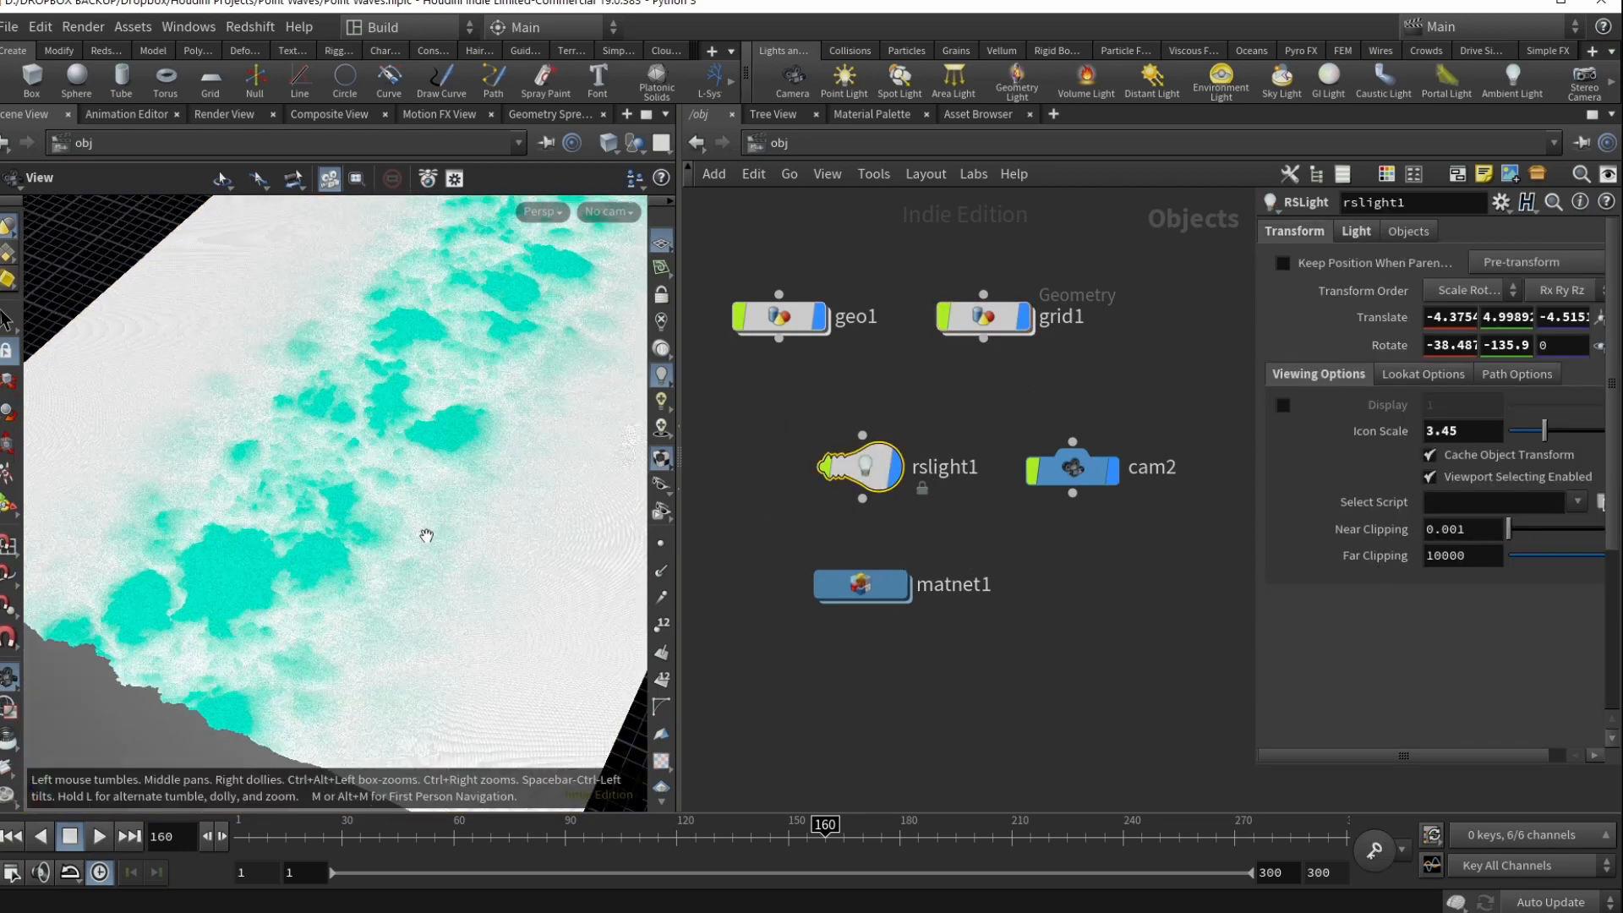
middle_click_drag(453, 542, 296, 575)
left_click_drag(296, 575, 355, 537)
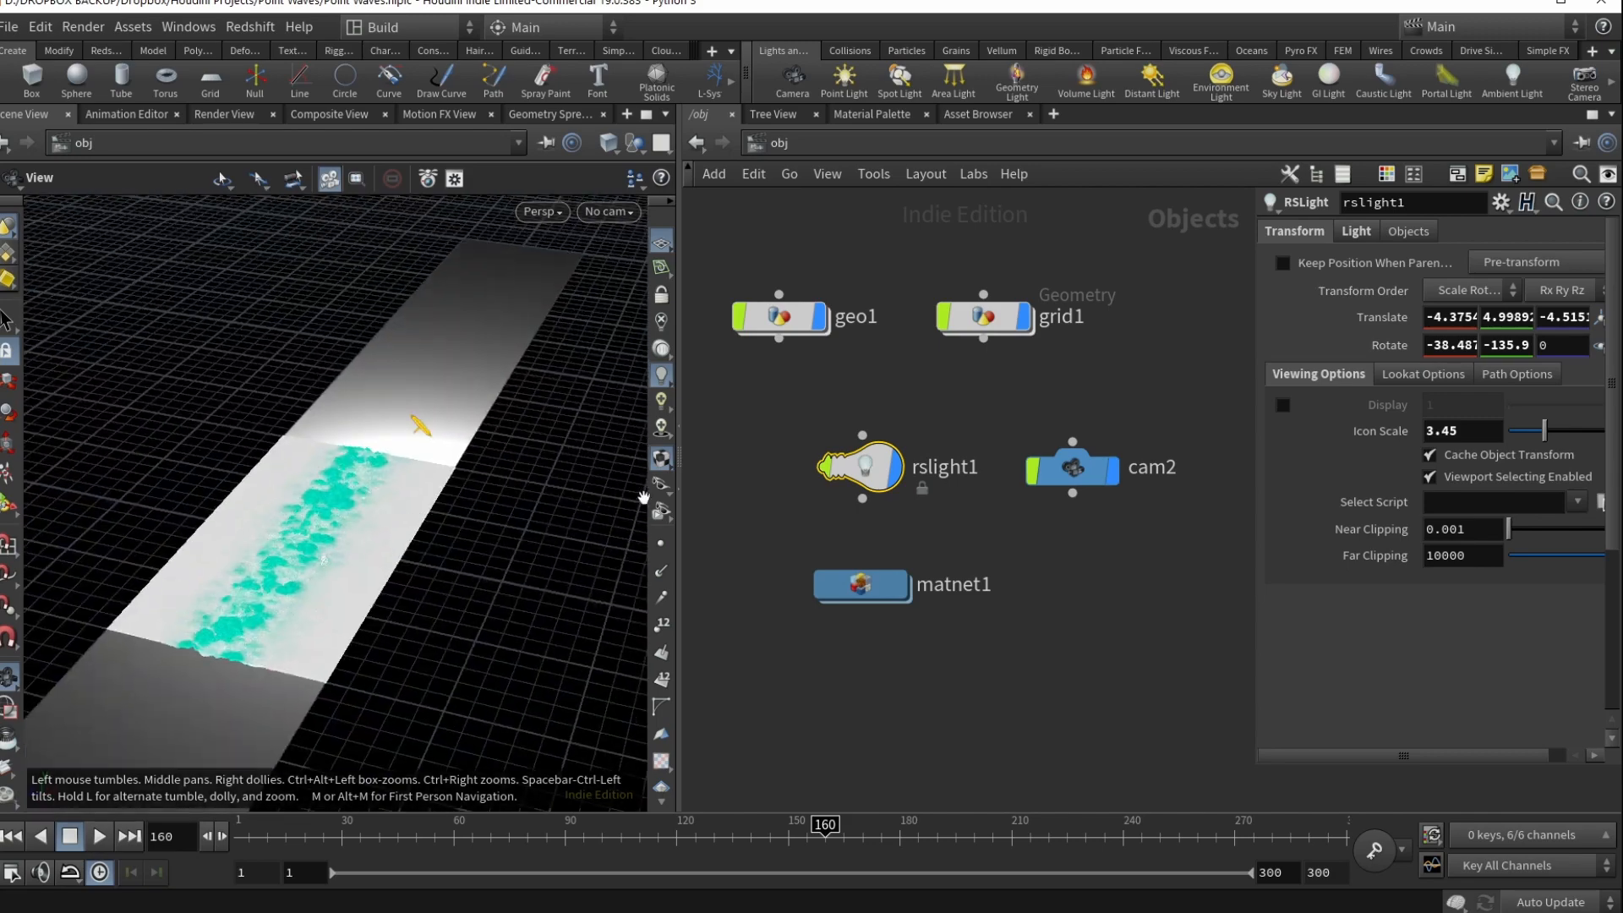
left_click(1358, 230)
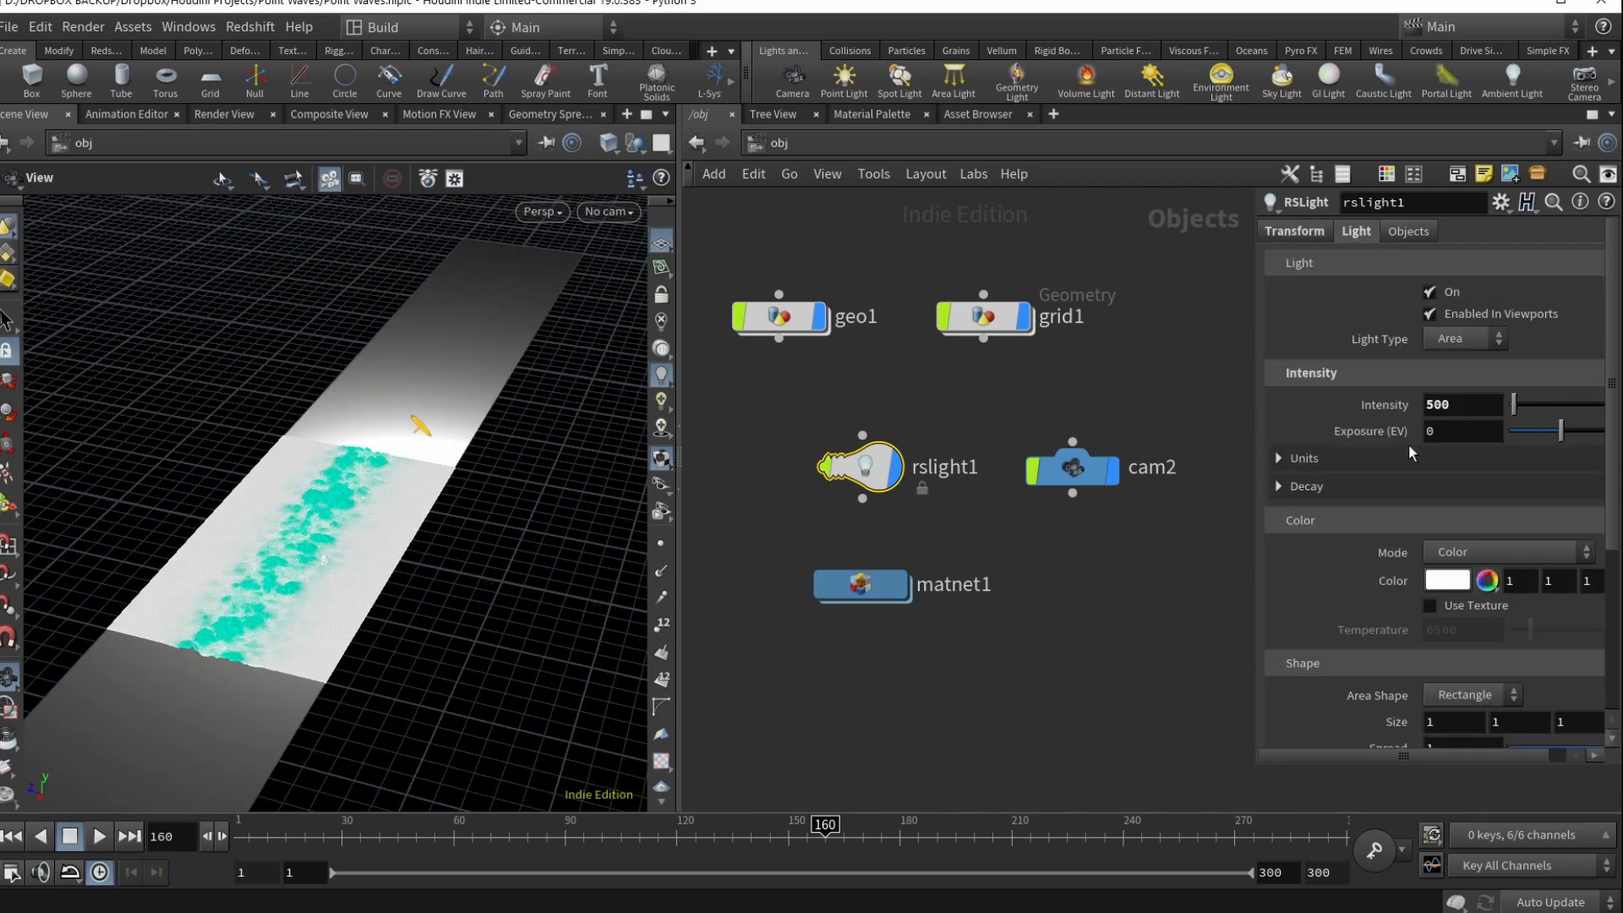
left_click_drag(335, 479, 457, 473)
Open redshift_vopnet1 inside matnet1 and check the attribute name of ParticleAttributeLookup1
double_click(892, 597)
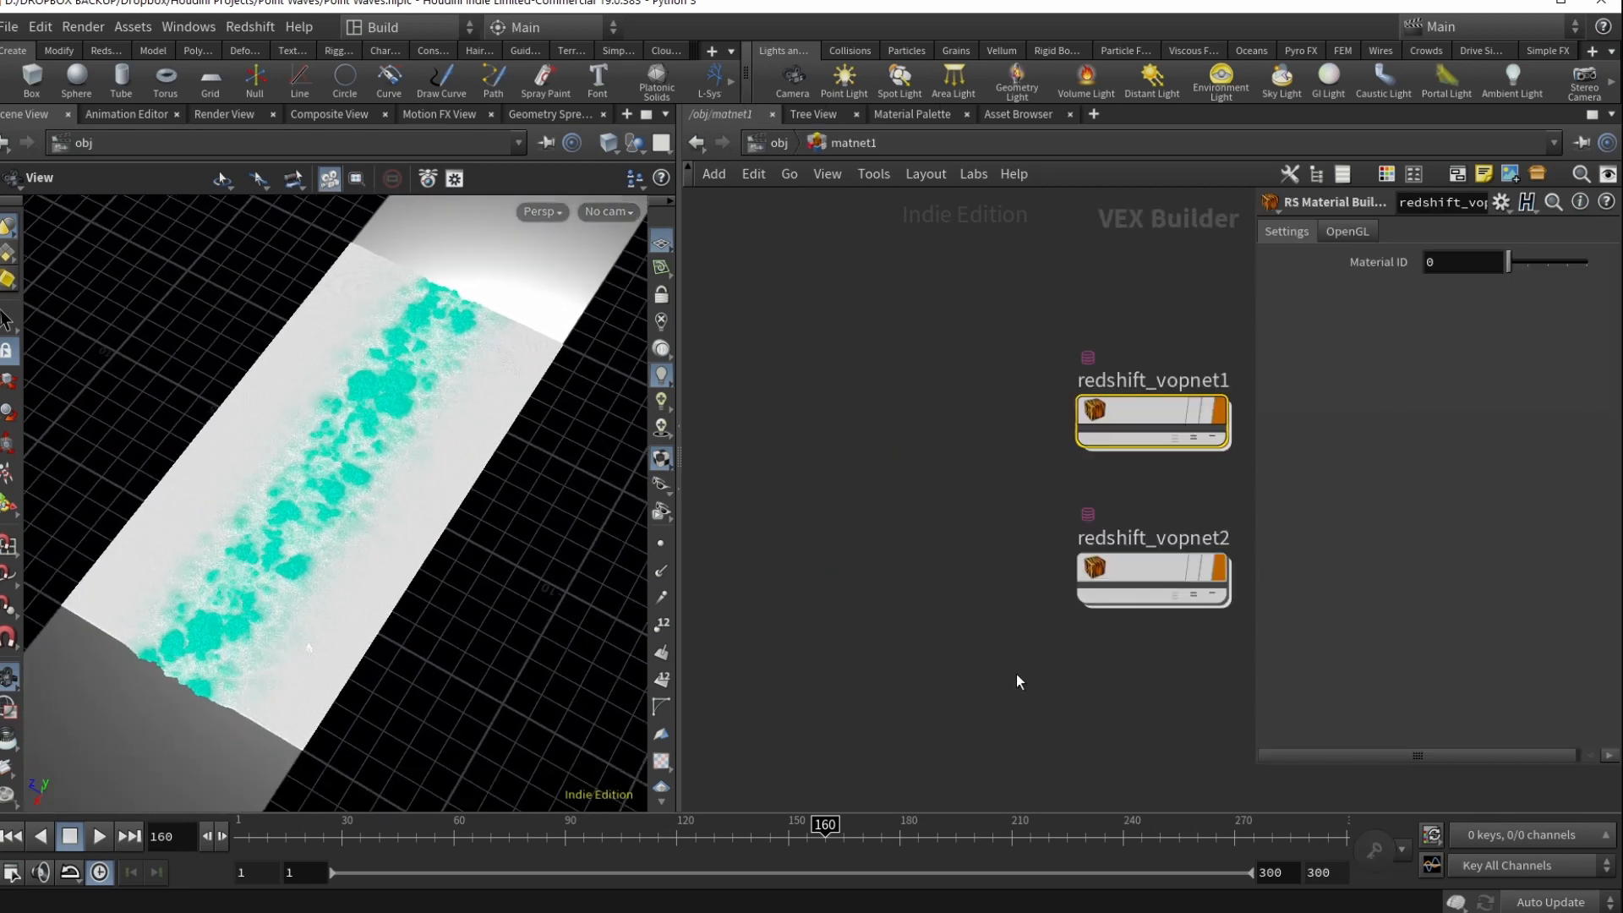
double_click(1168, 411)
scroll(930, 651, "down", 5)
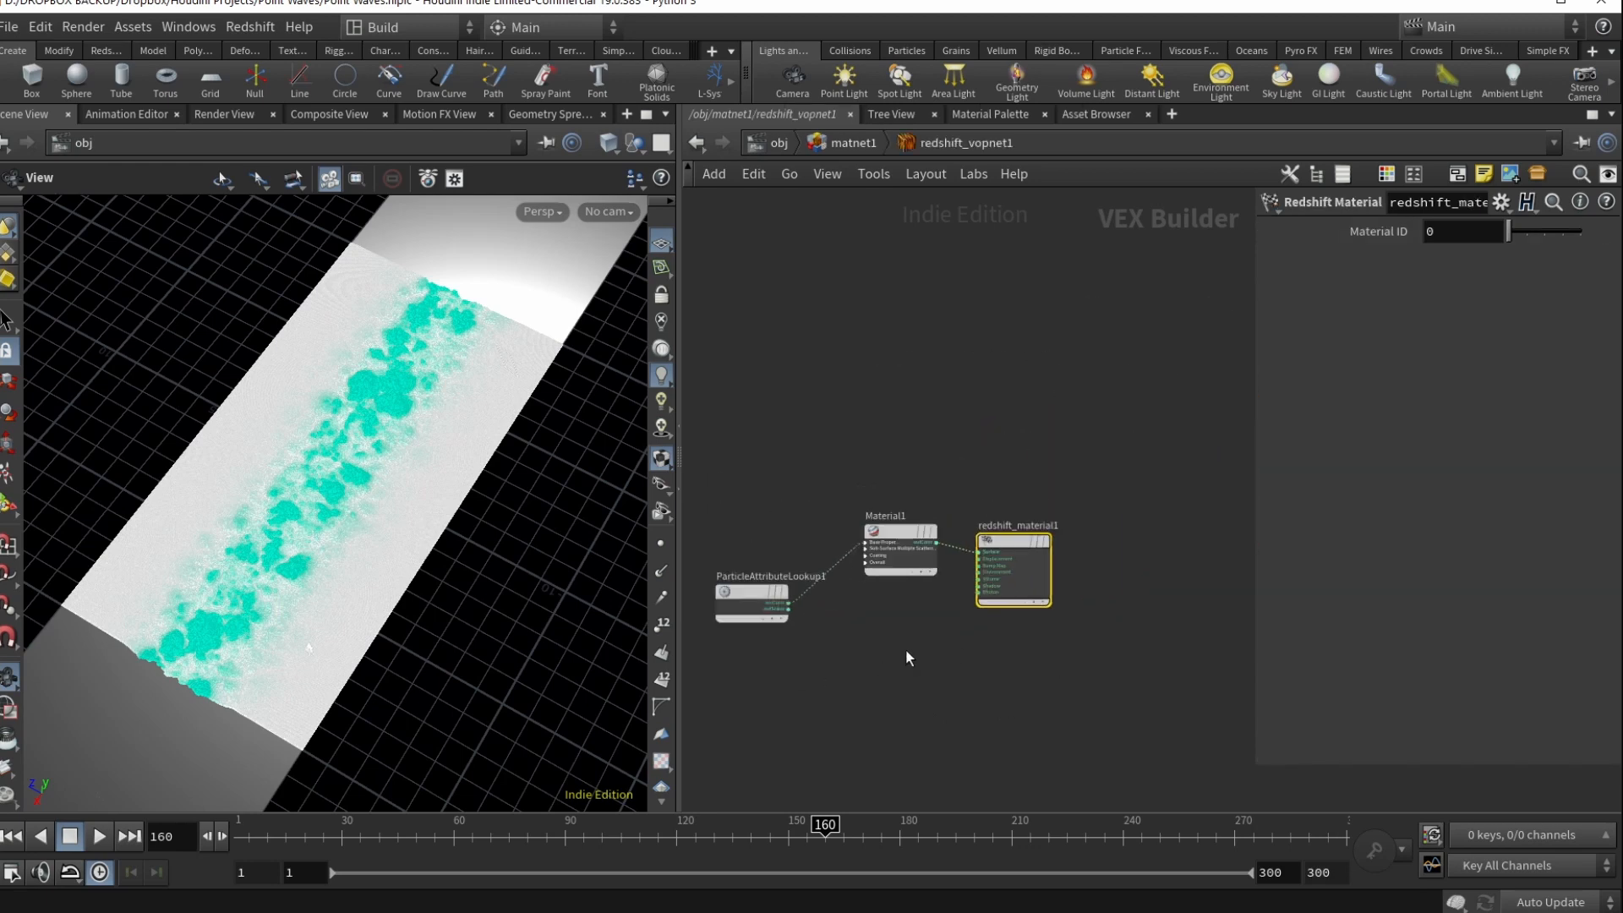
scroll(866, 603, "up", 5)
left_click(816, 613)
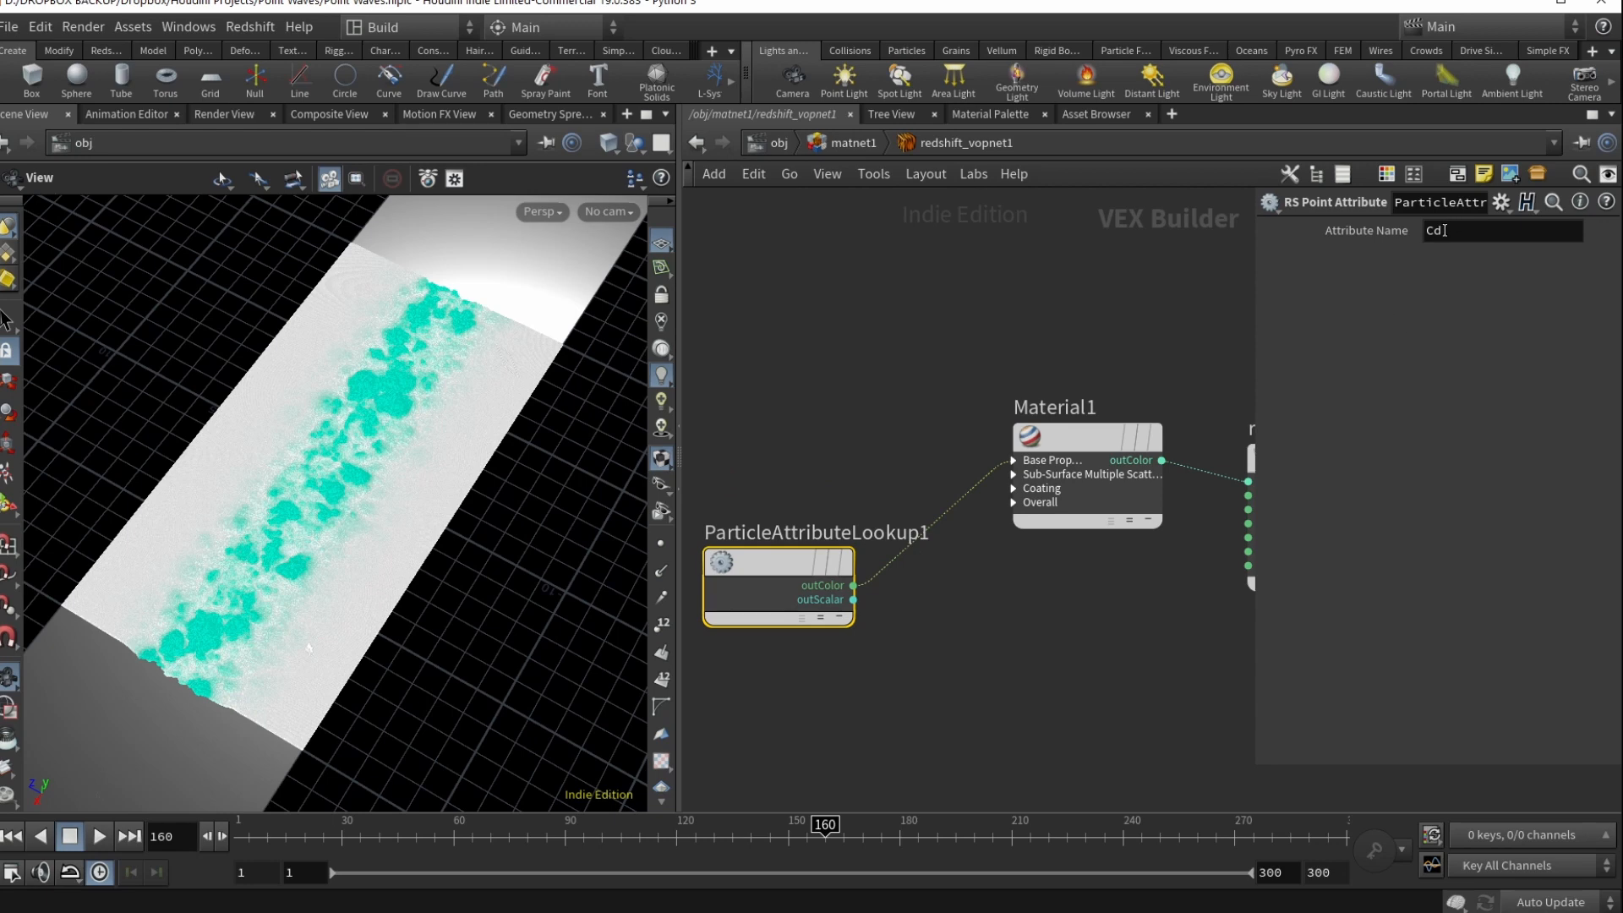
Review the diffuse and reflection properties of Material1 in redshift_vopnet1
left_click(1091, 473)
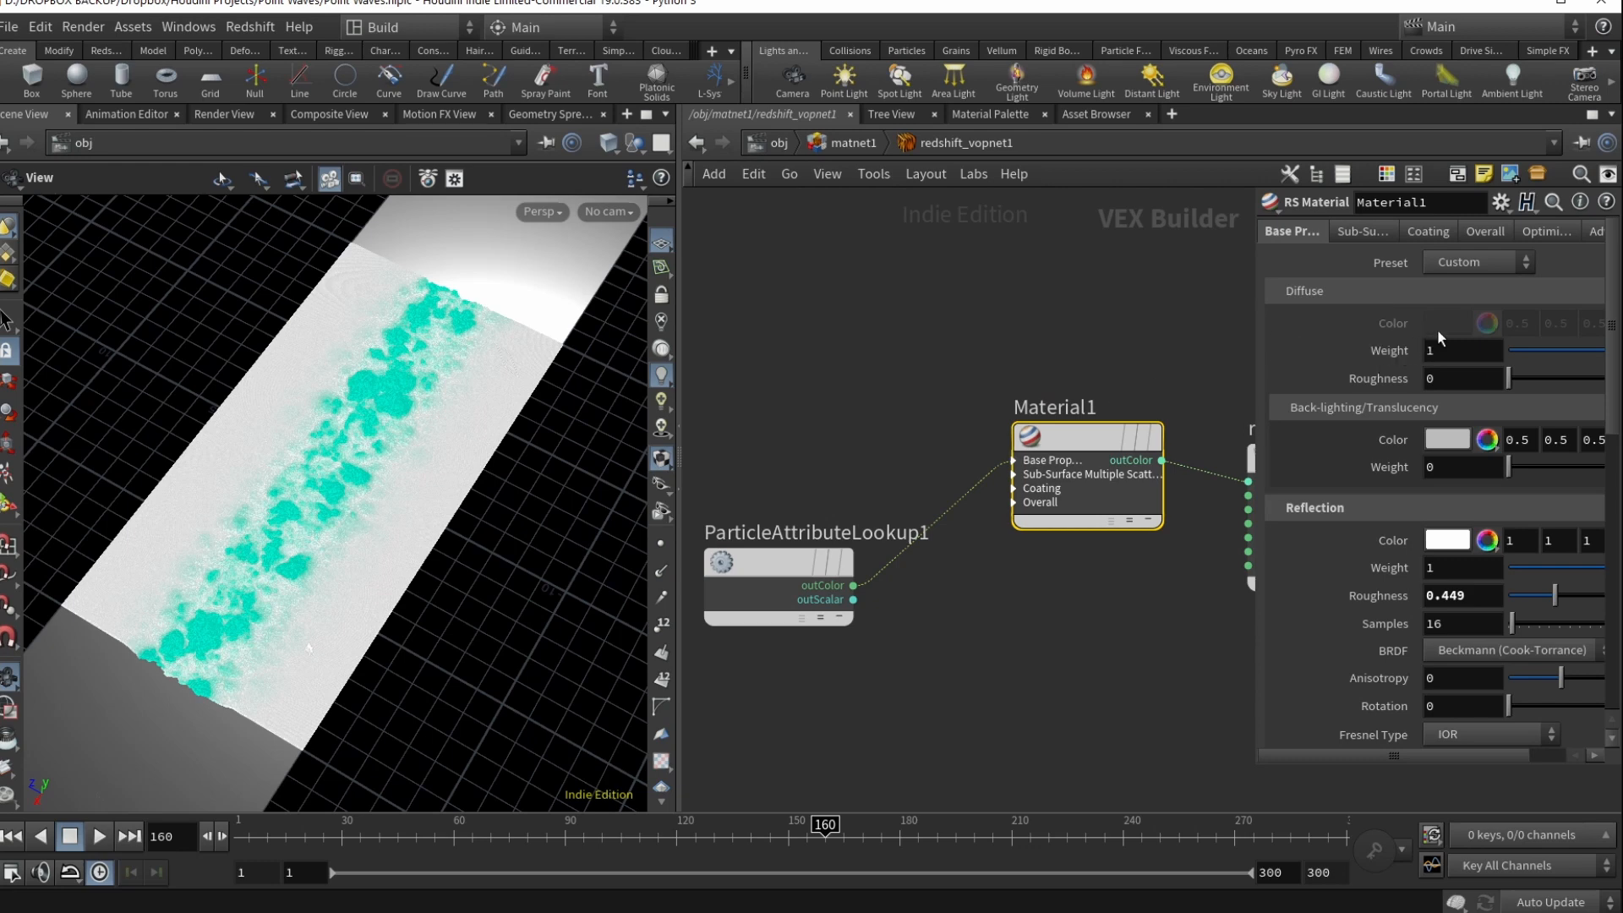
left_click_drag(1254, 317, 894, 317)
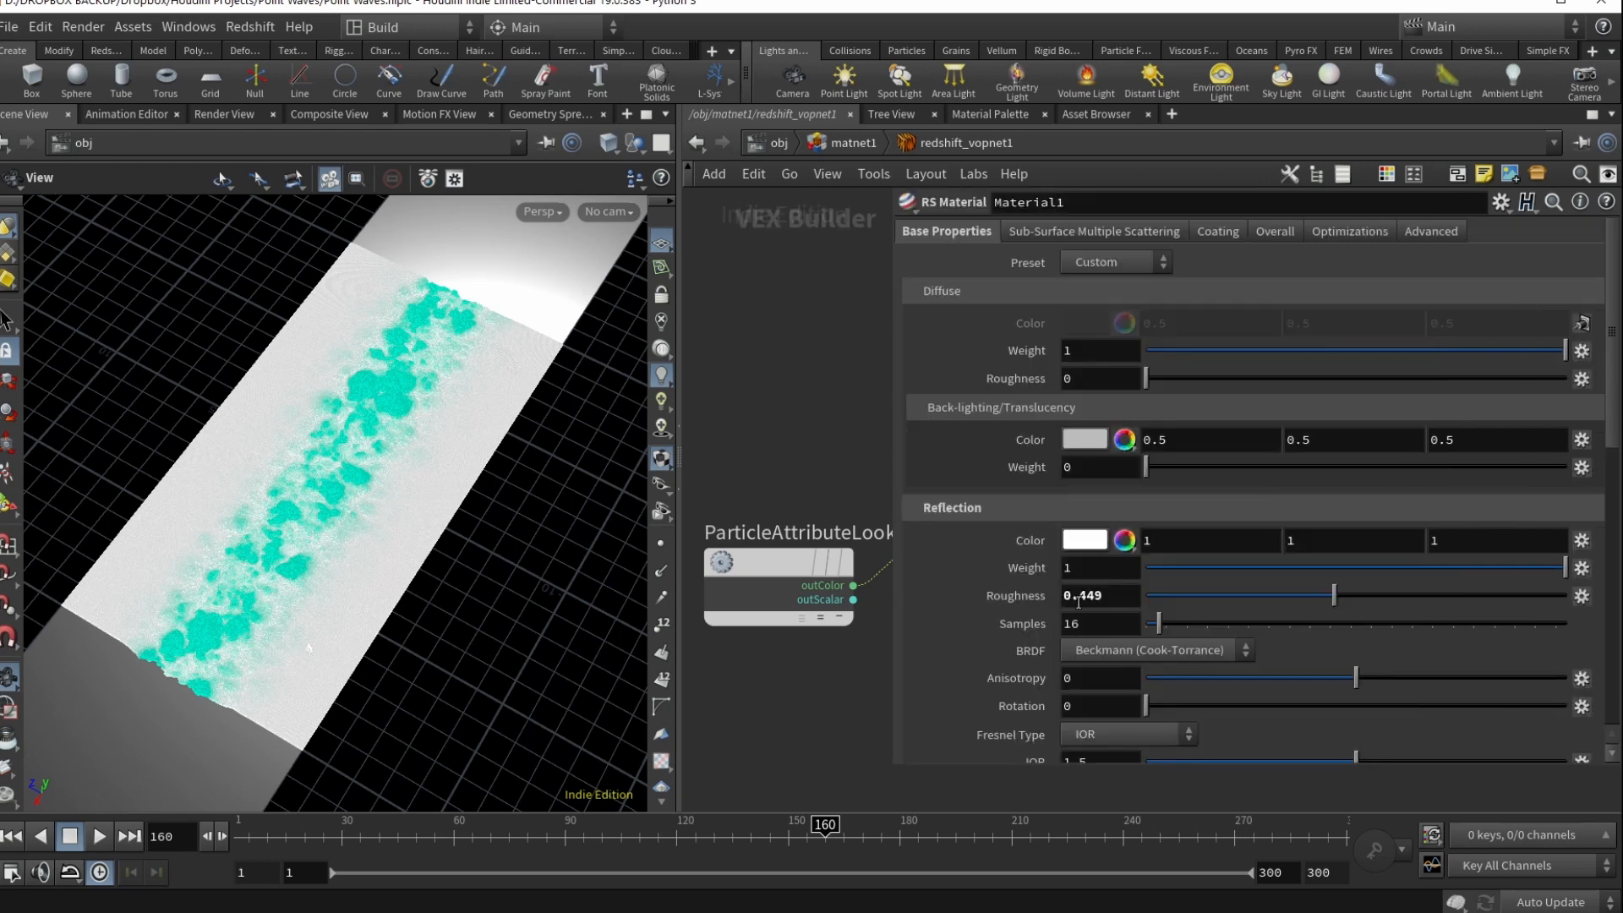
left_click_drag(890, 390, 1189, 391)
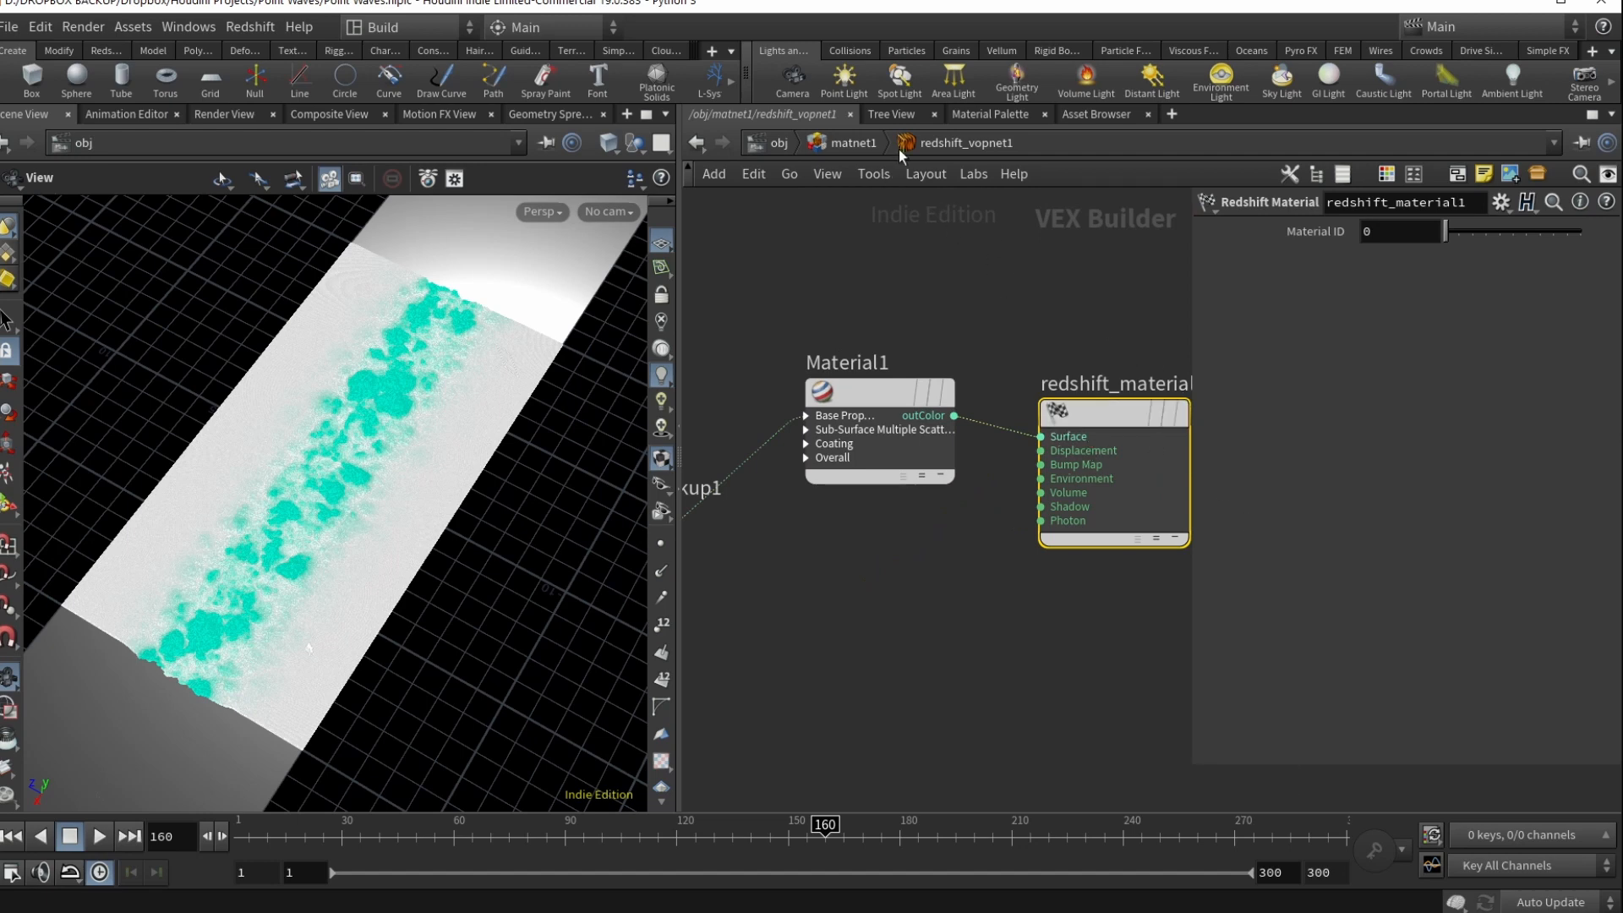
Open redshift_vopnet2 in matnet1 and review the diffuse color and reflection weight of its Material1
left_click(856, 142)
left_click(1138, 563)
double_click(1138, 558)
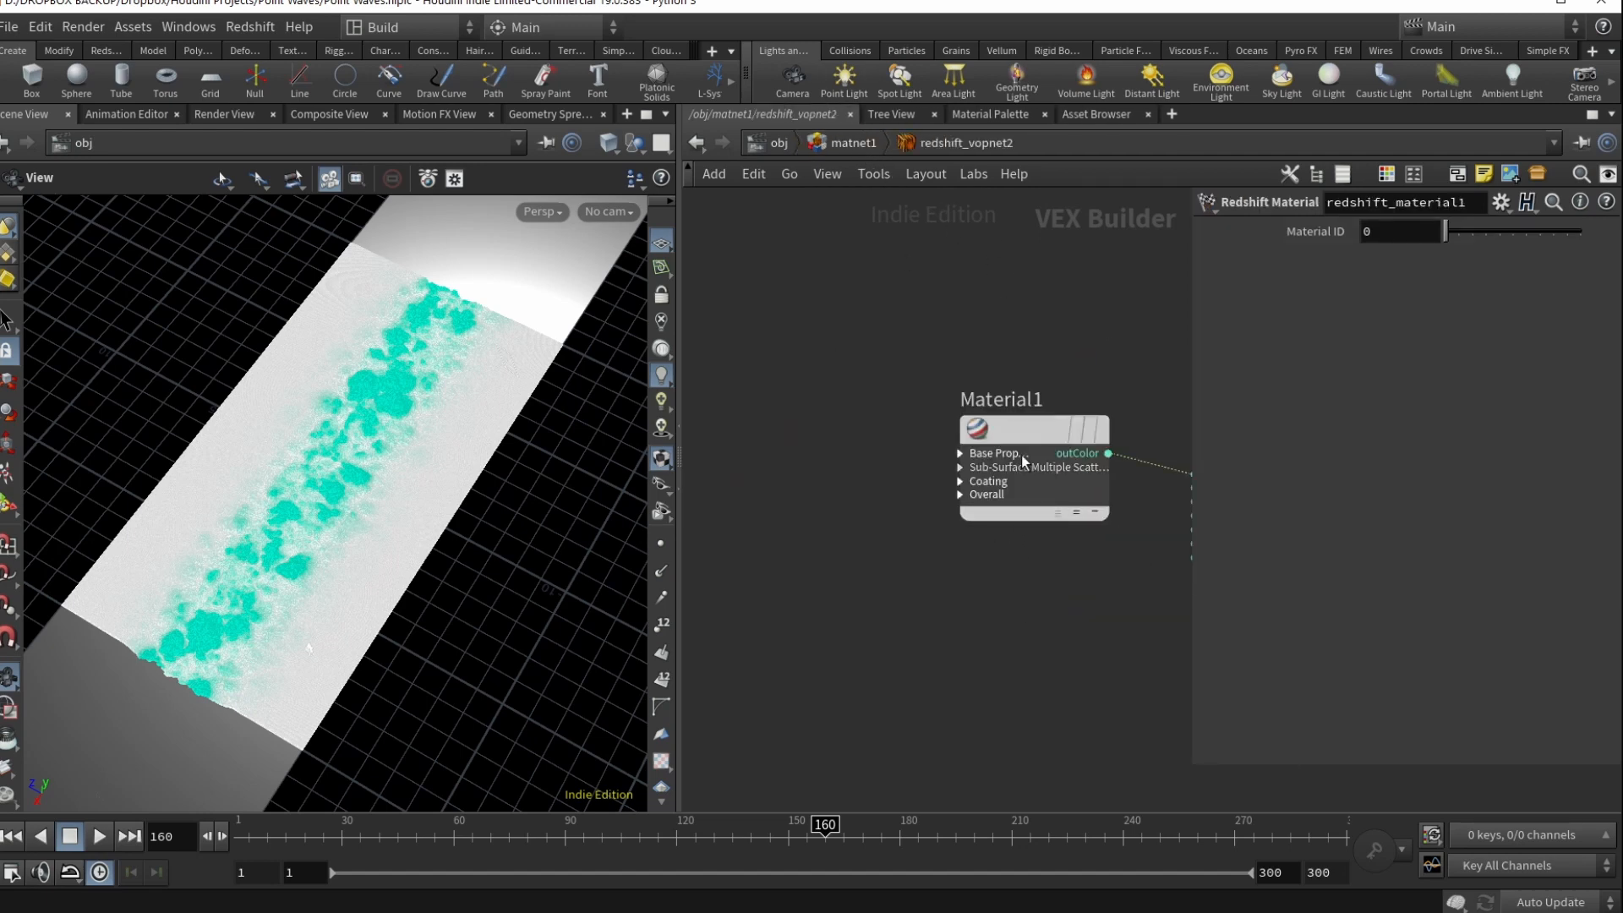
left_click(841, 319)
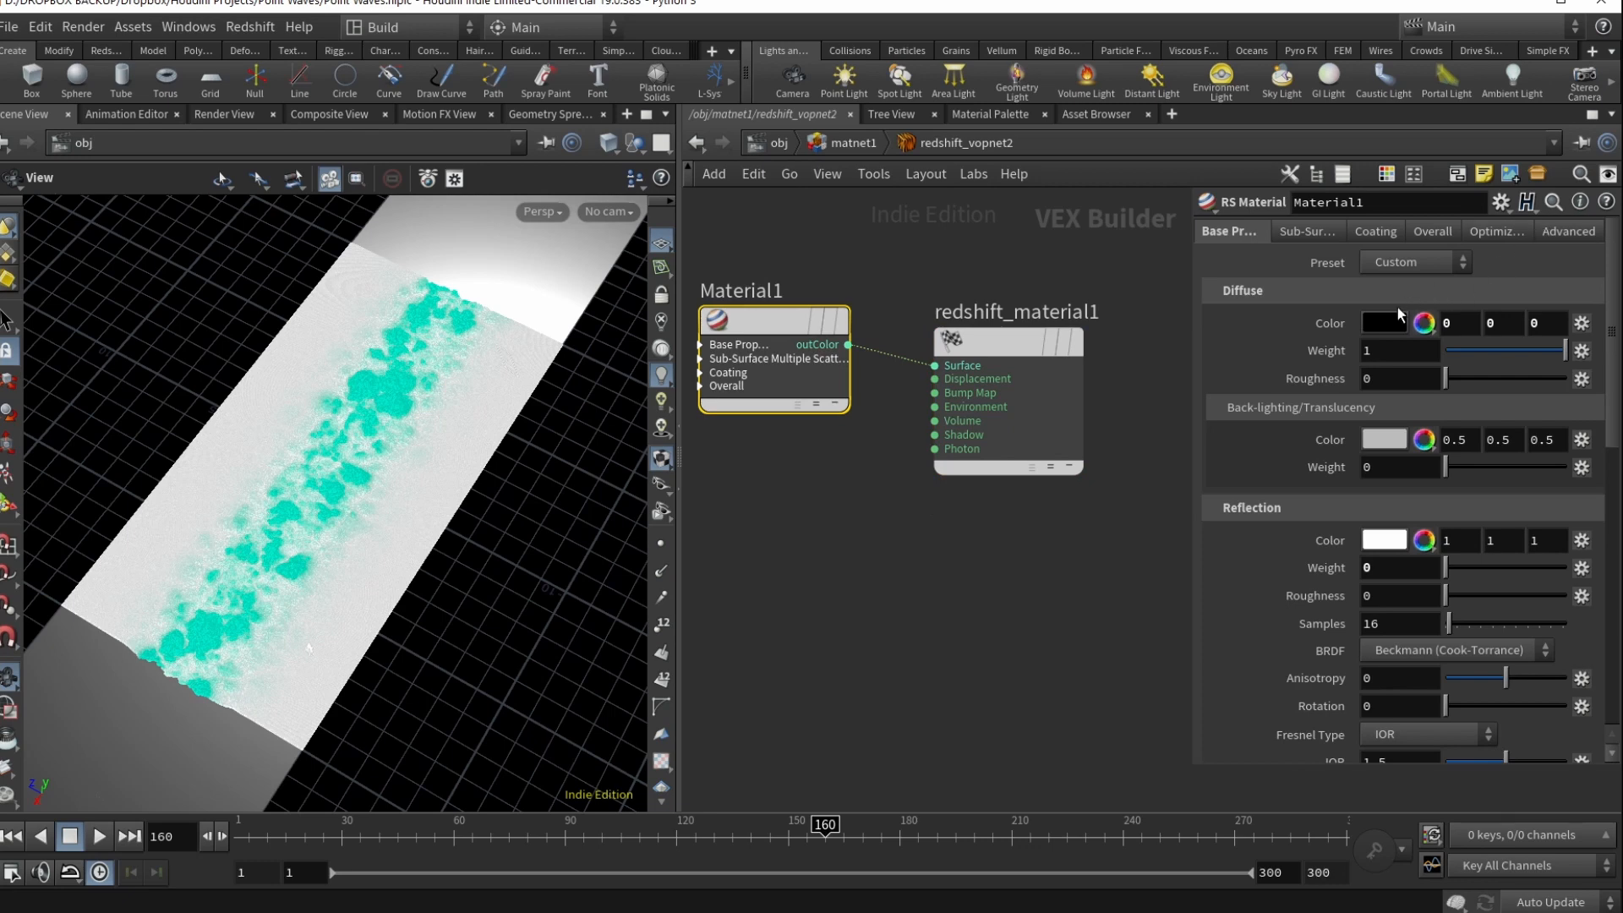
Return to the object level and check which material is assigned to grid1
left_click(850, 143)
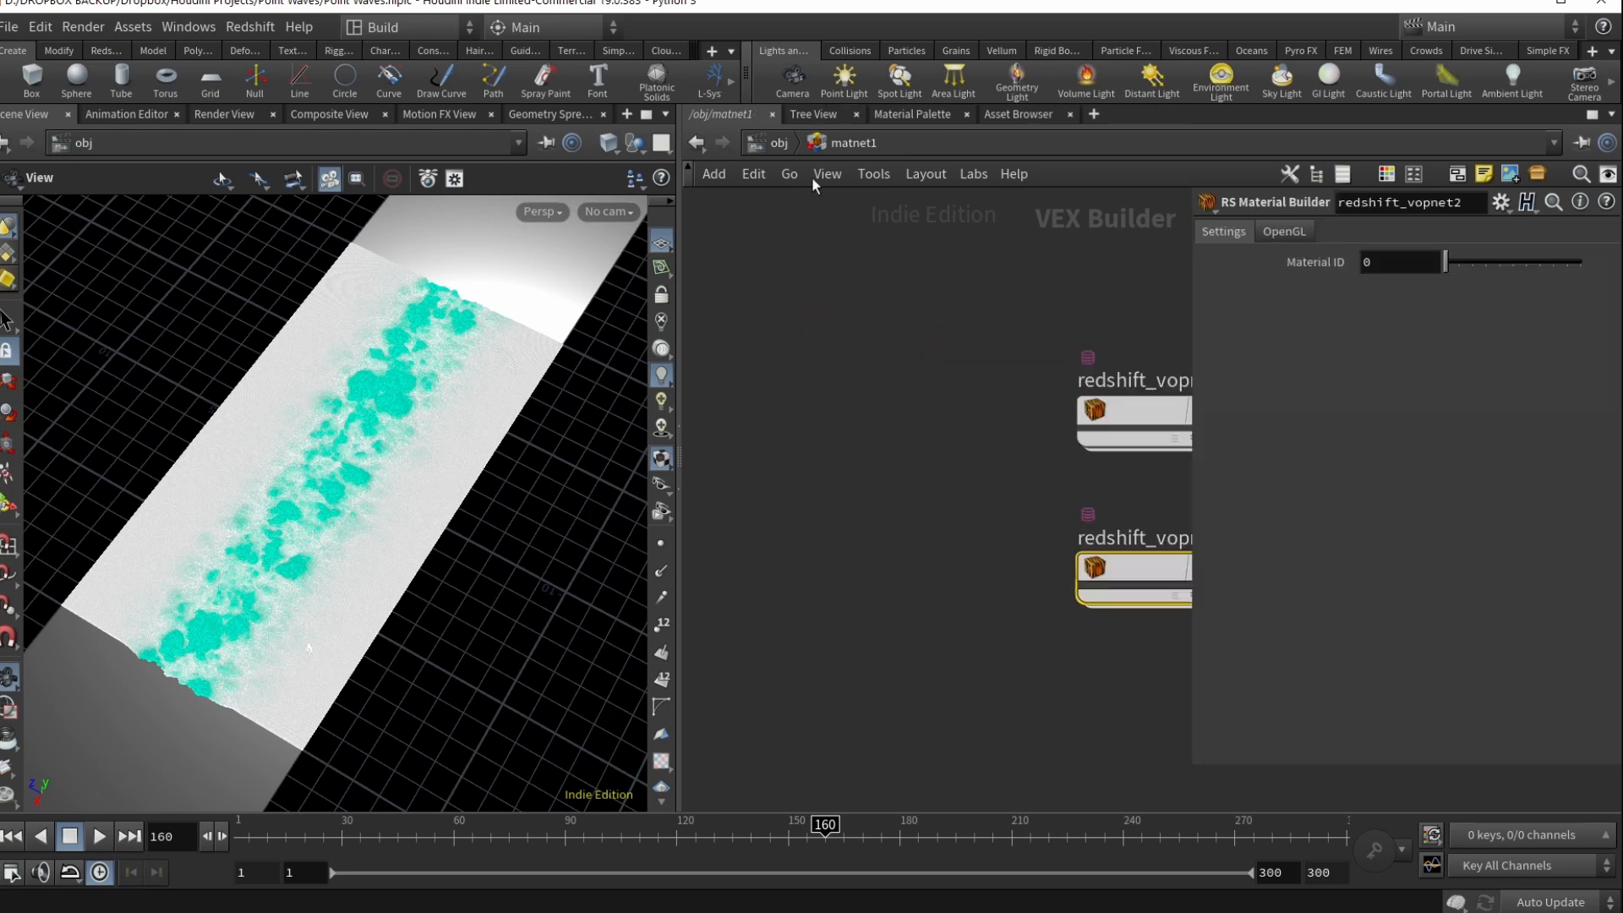
left_click(776, 143)
left_click(983, 316)
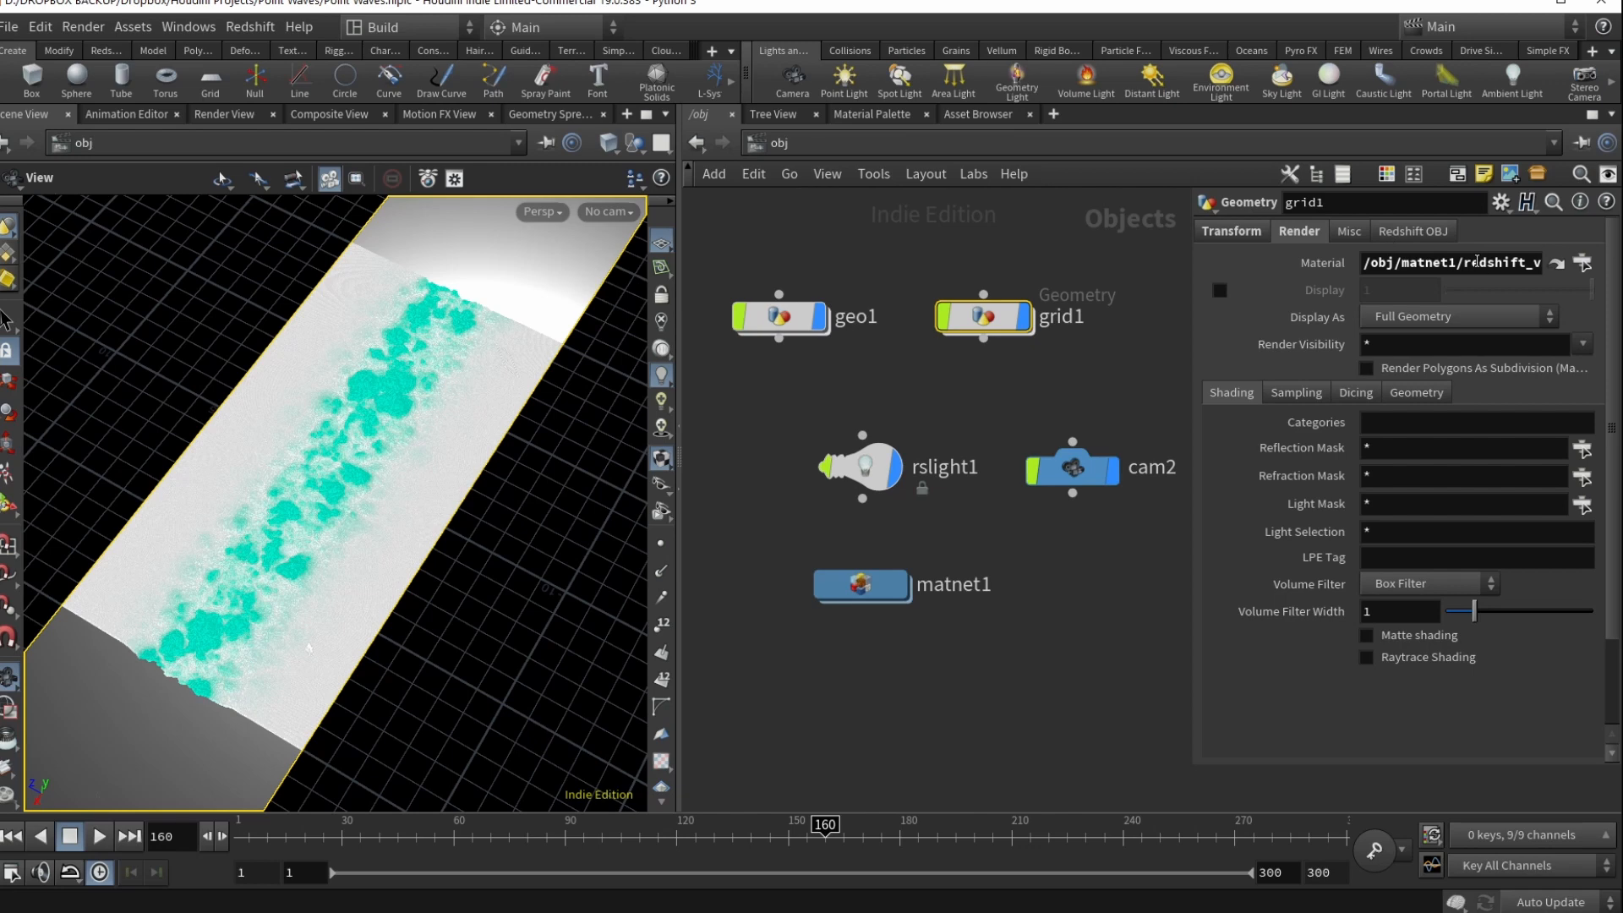
Review geo1's Redshift particle settings, including rendering the object as particles and its Global Scale Multiplier
left_click(779, 316)
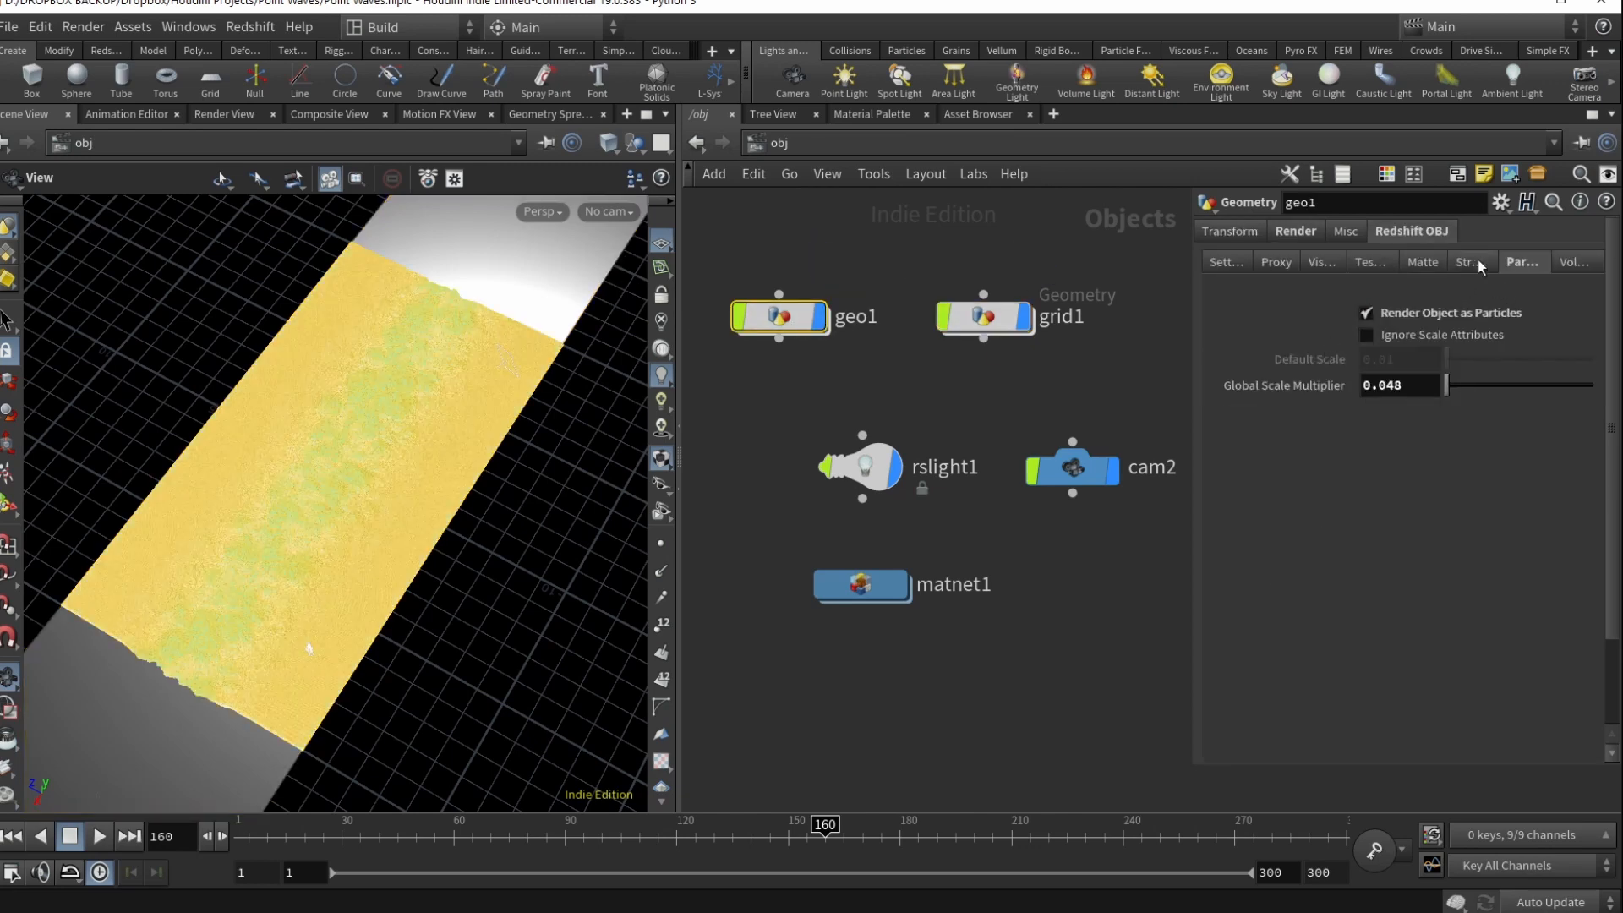
left_click_drag(1190, 343, 939, 343)
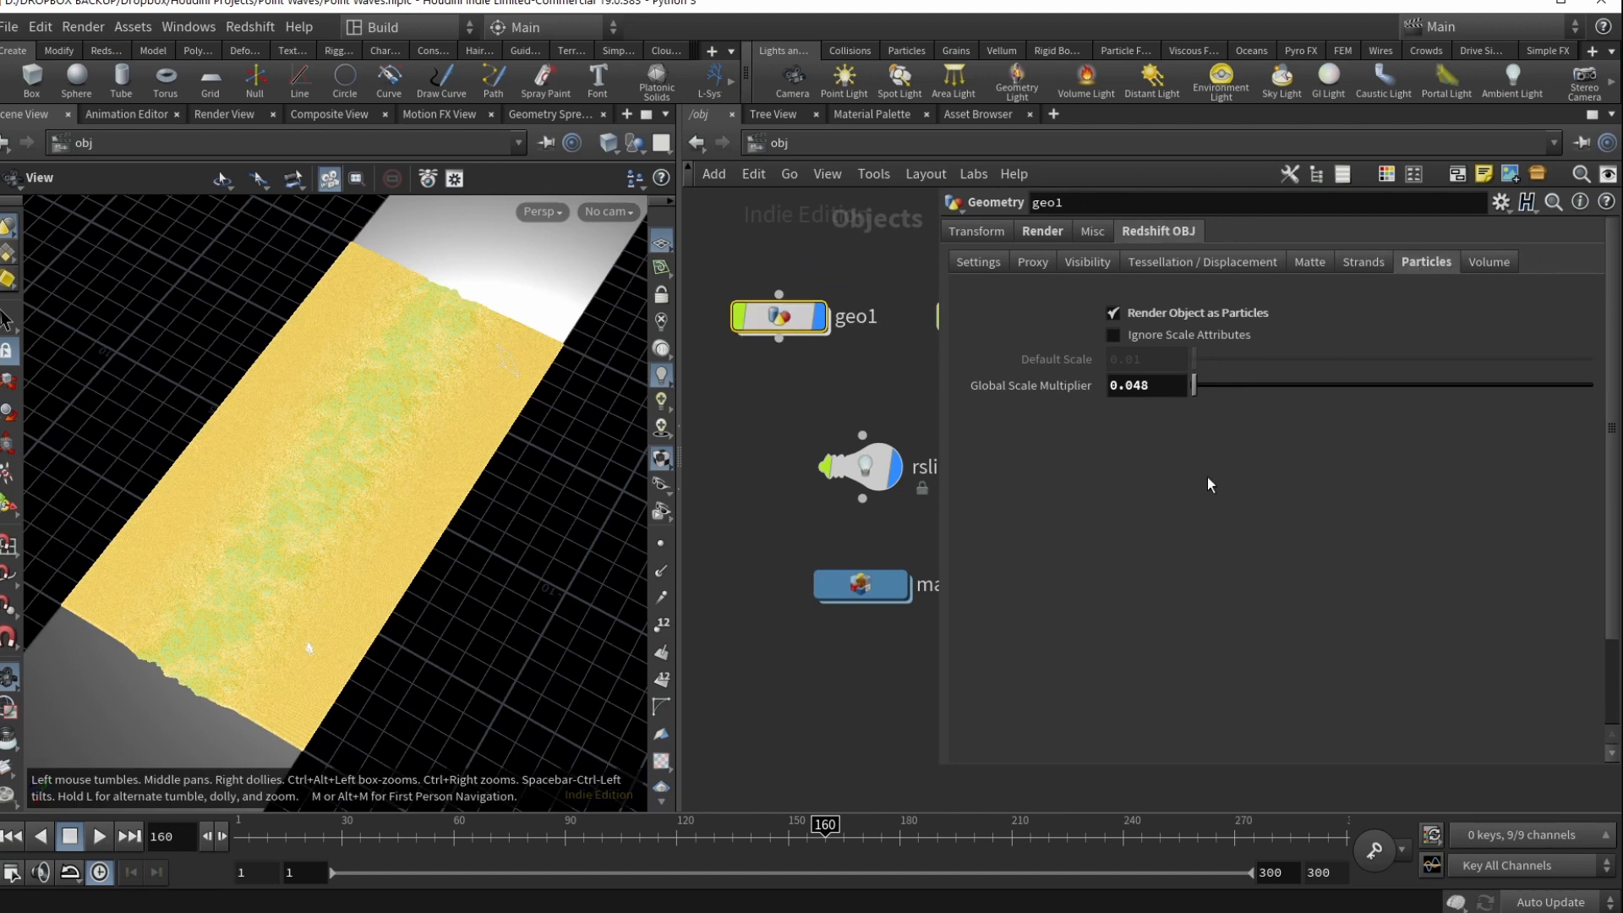
left_click(1154, 387)
Select cam2 in the object network and look through it in the scene view
left_click_drag(941, 446, 1039, 420)
middle_click_drag(1006, 422, 884, 407)
left_click(952, 454)
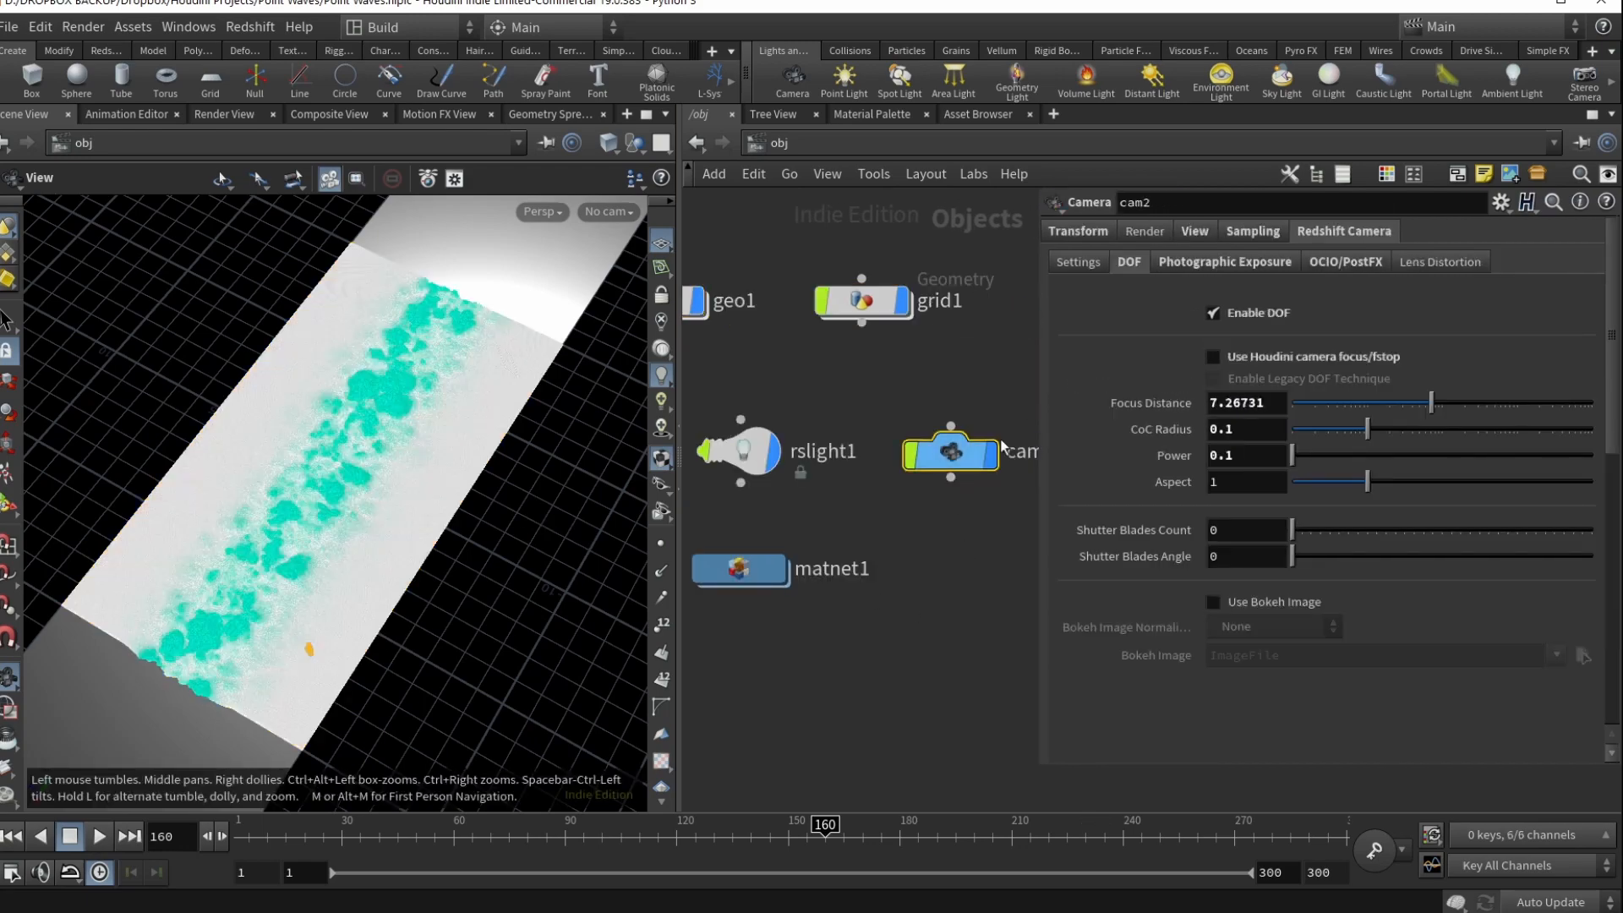
left_click(607, 211)
left_click(668, 315)
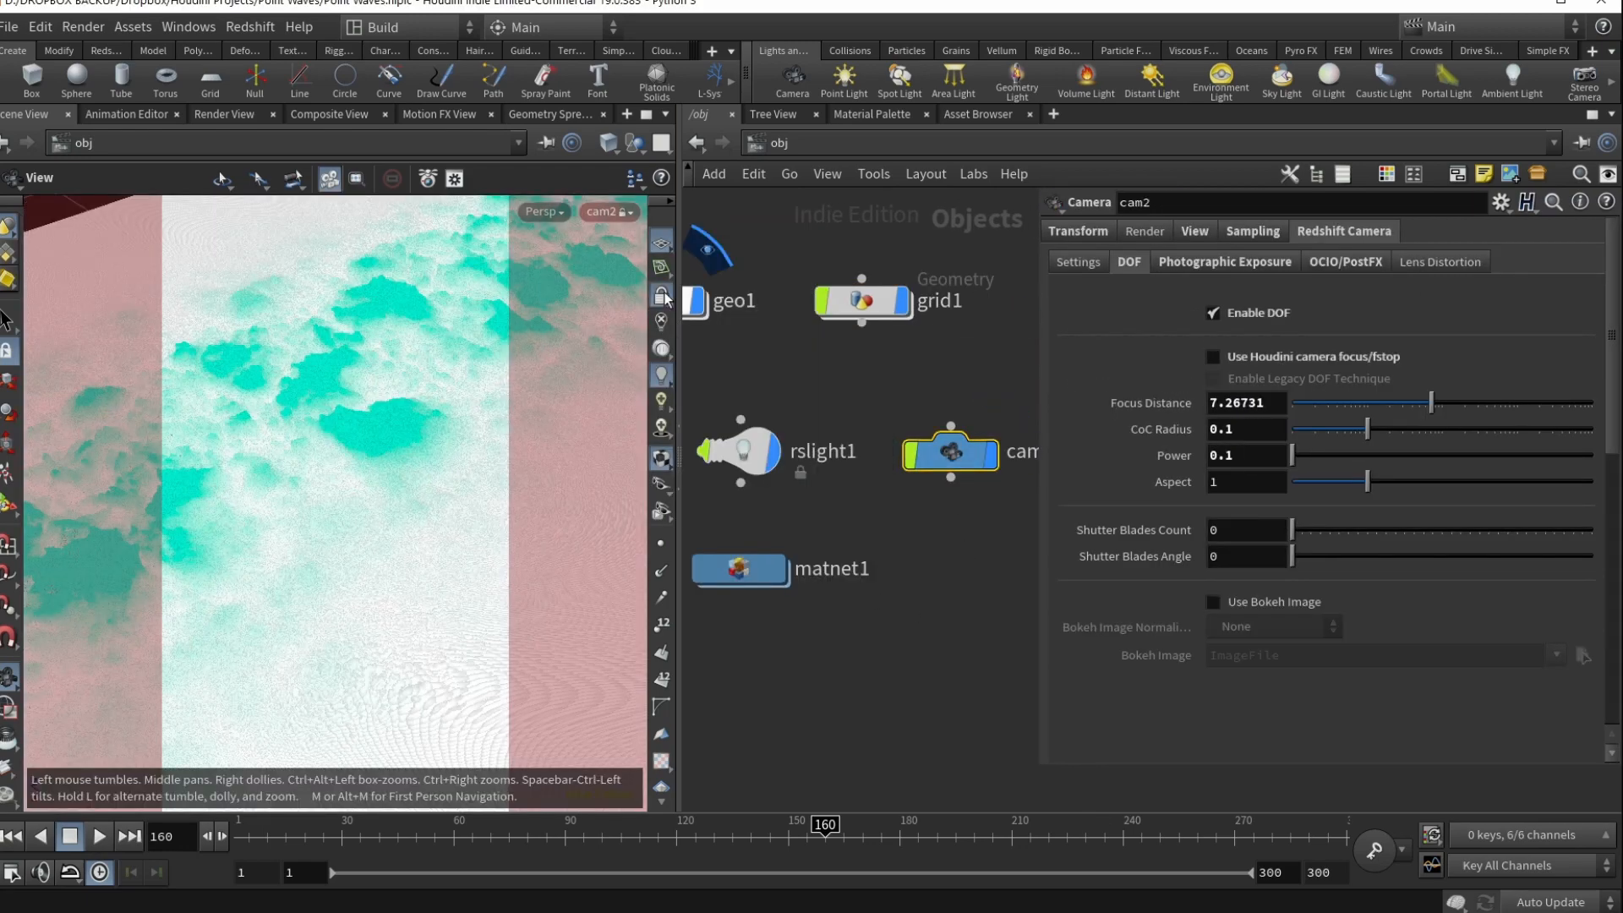
Review cam2's transform, resolution and focal length
left_click(1077, 233)
left_click(1253, 231)
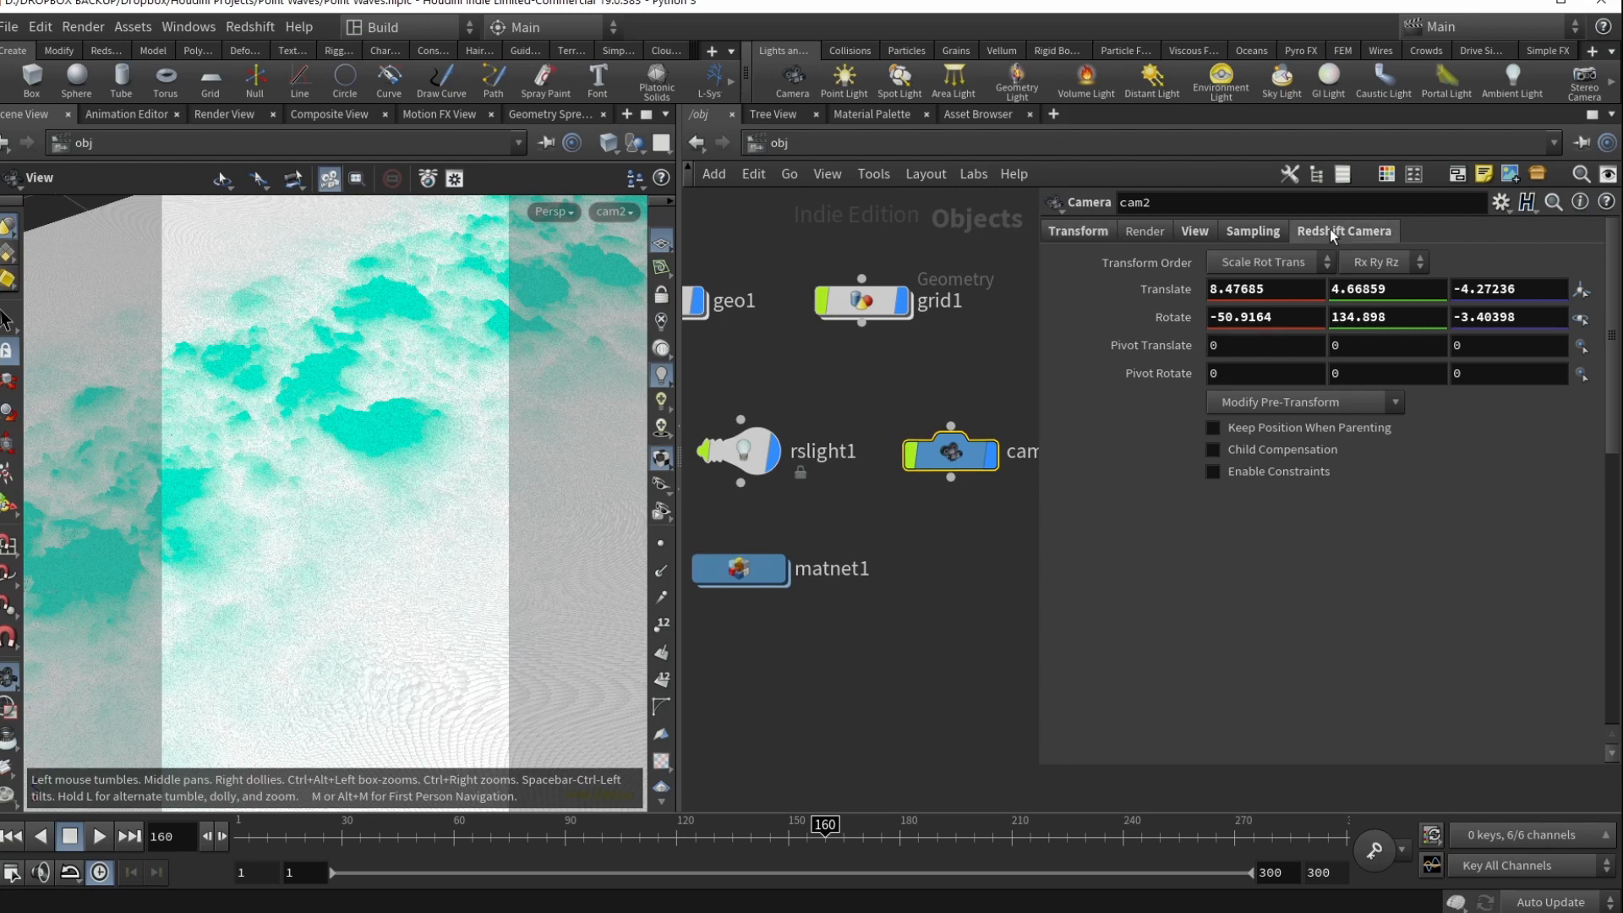
left_click(1194, 231)
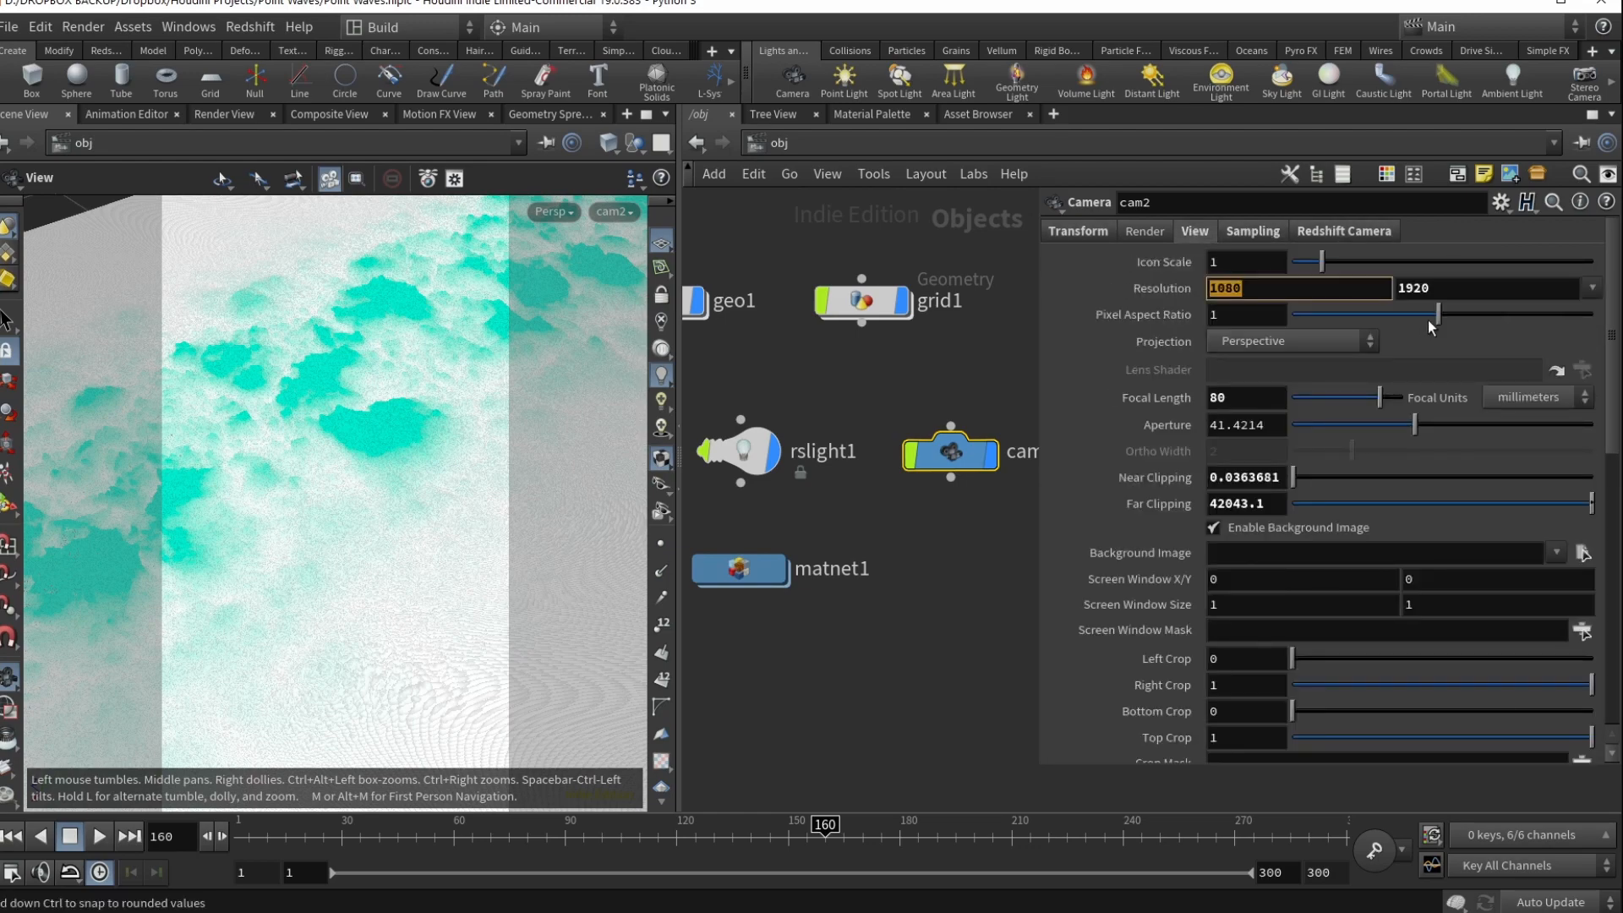
key("Tab")
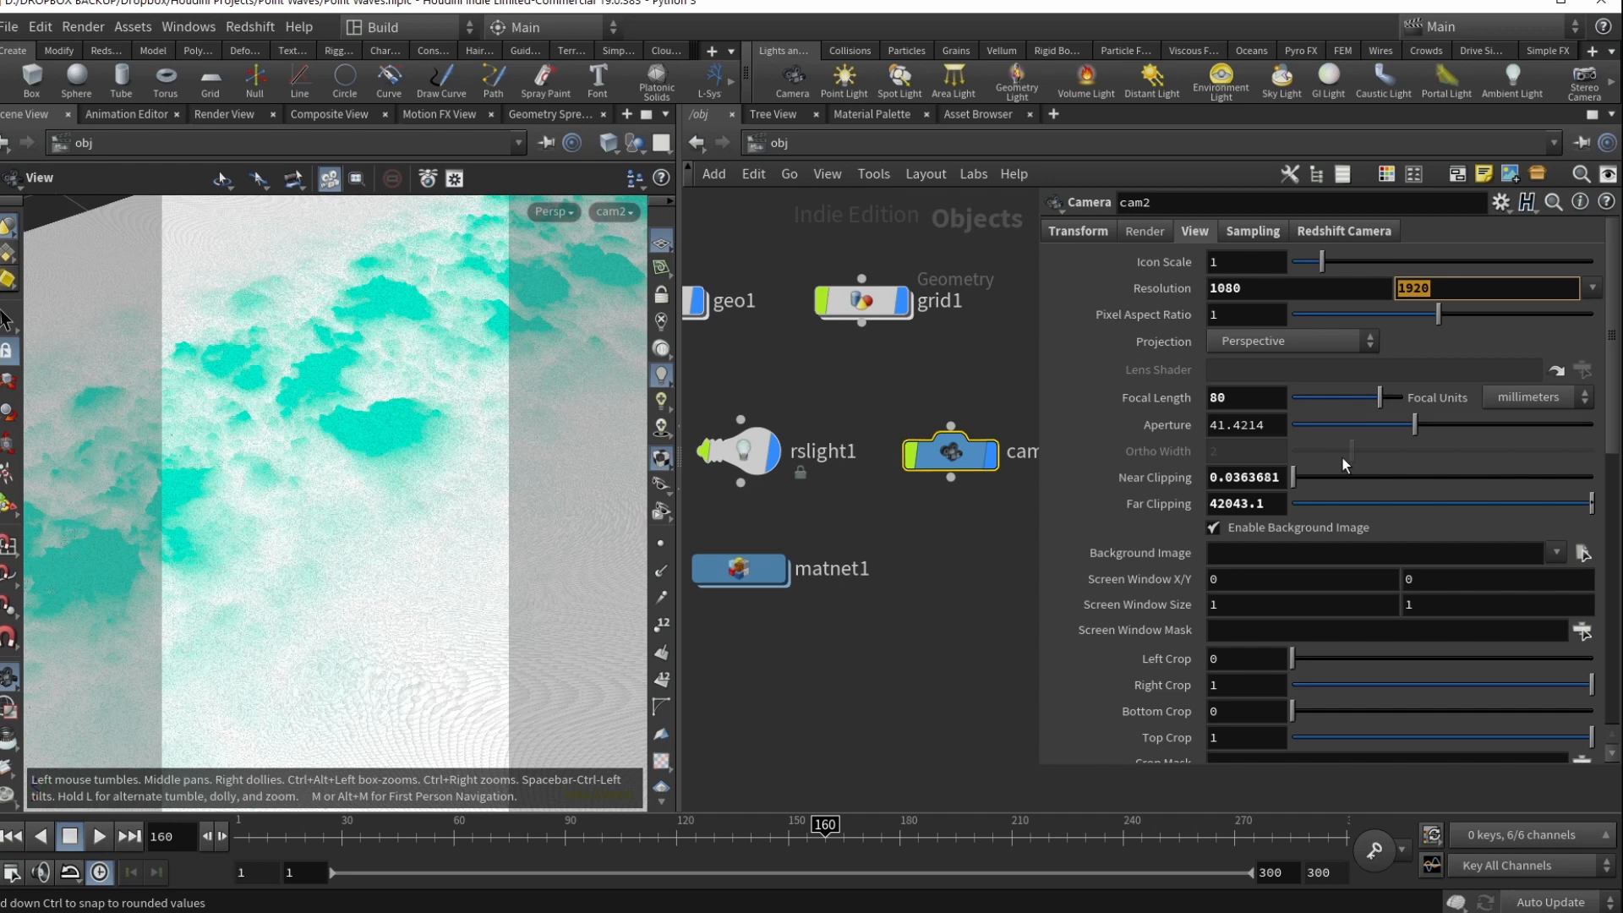
left_click(1249, 391)
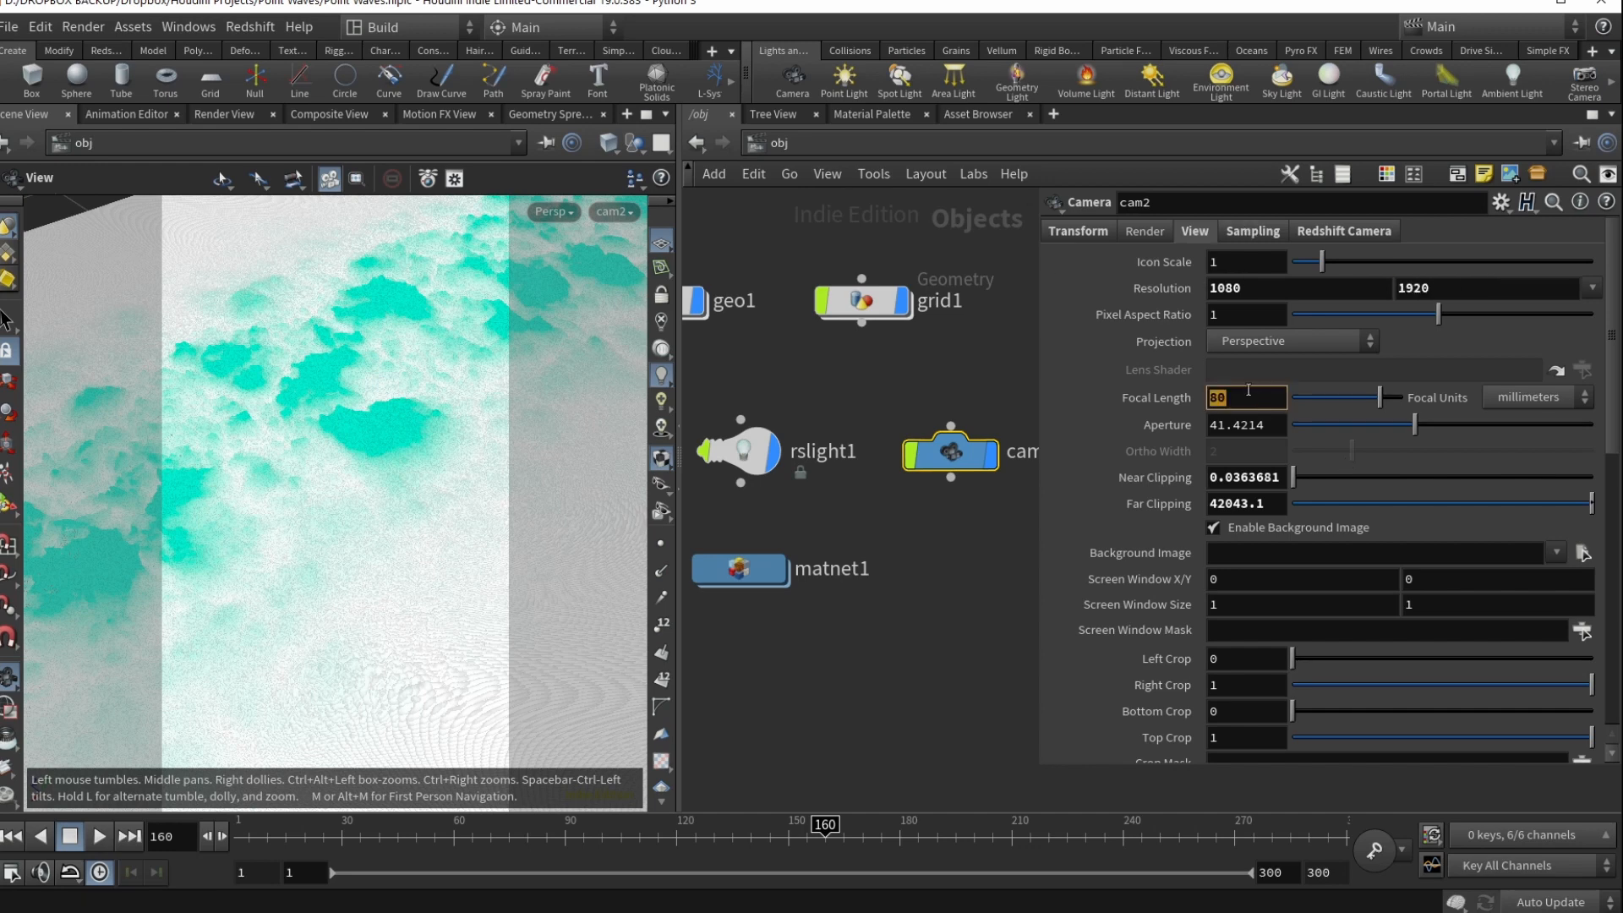
Review cam2's Redshift depth of field, photographic exposure and OCIO/PostFX settings
left_click(1253, 231)
left_click(1322, 242)
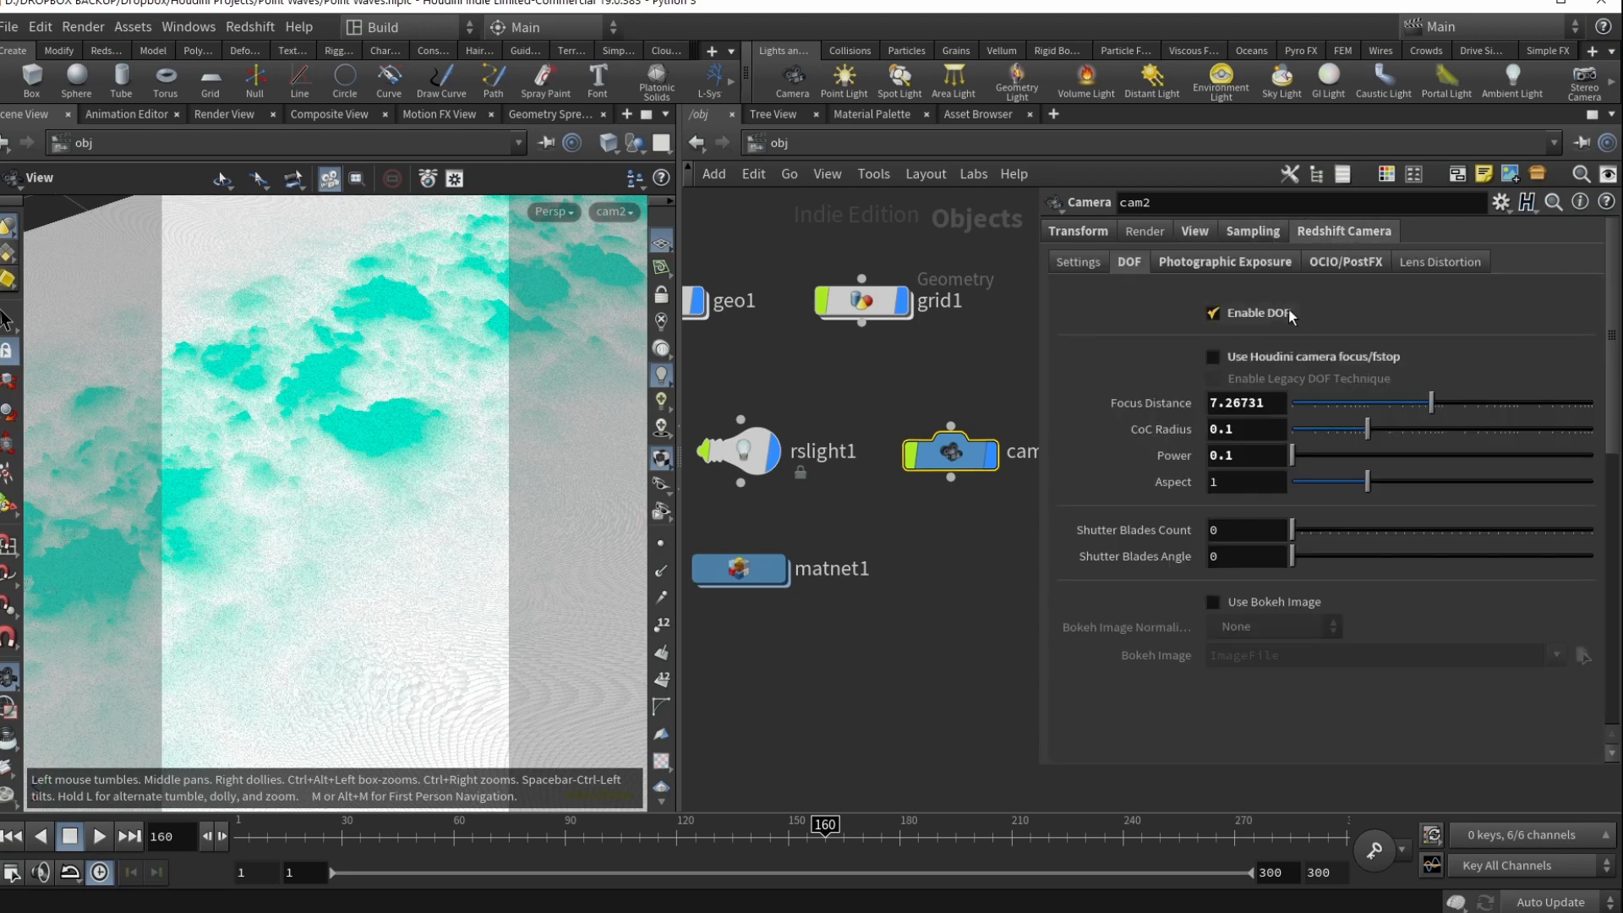
left_click(1248, 269)
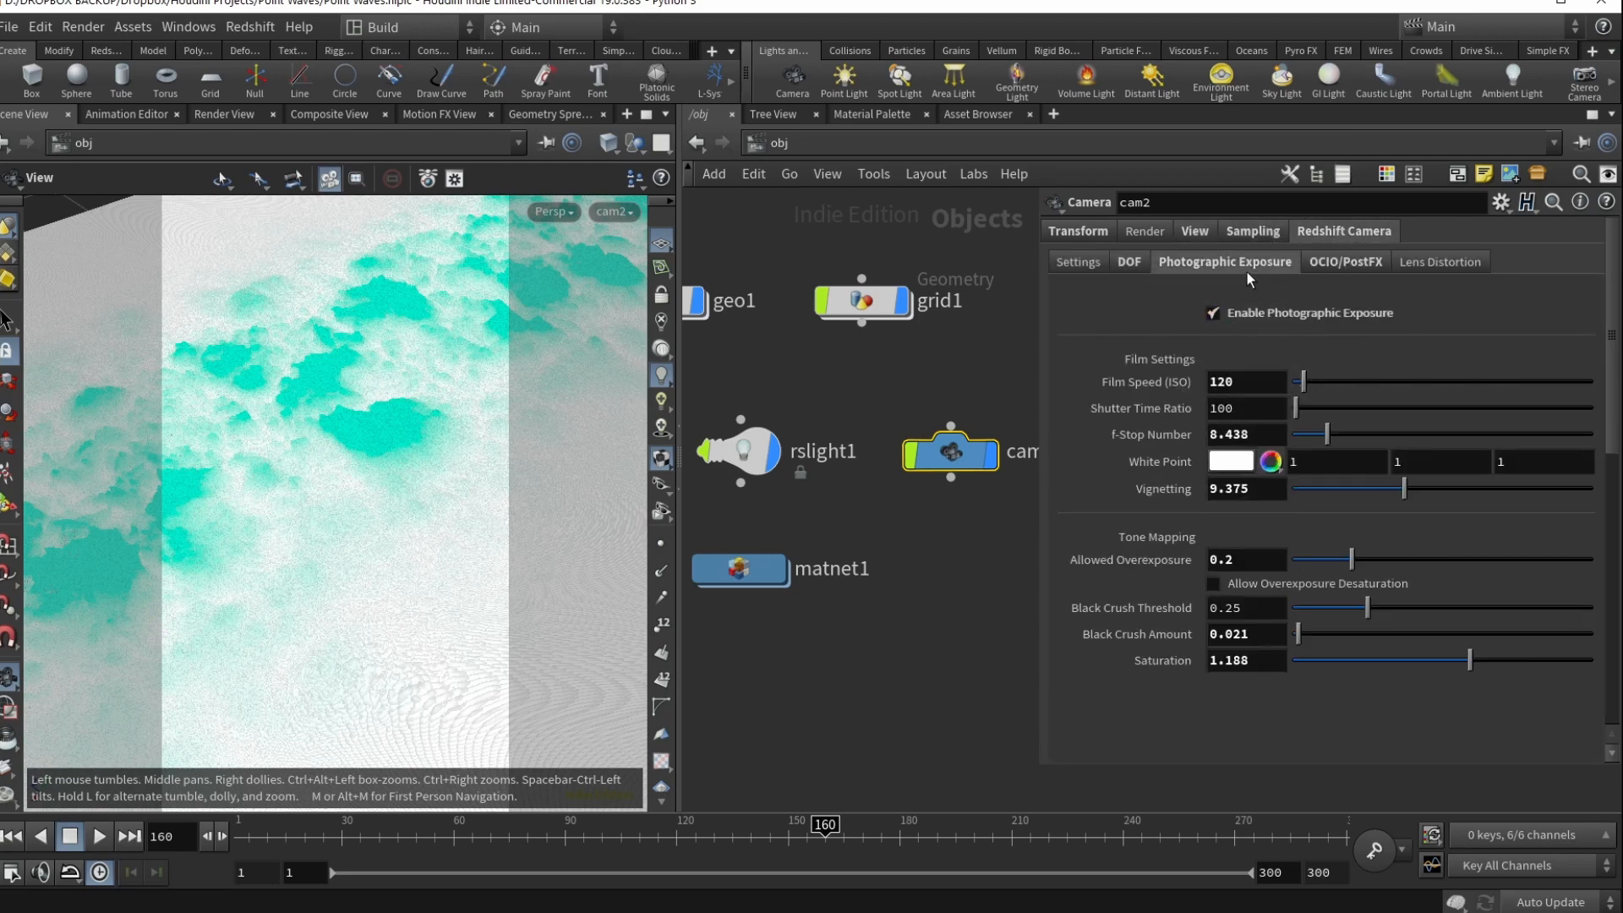
left_click(1351, 263)
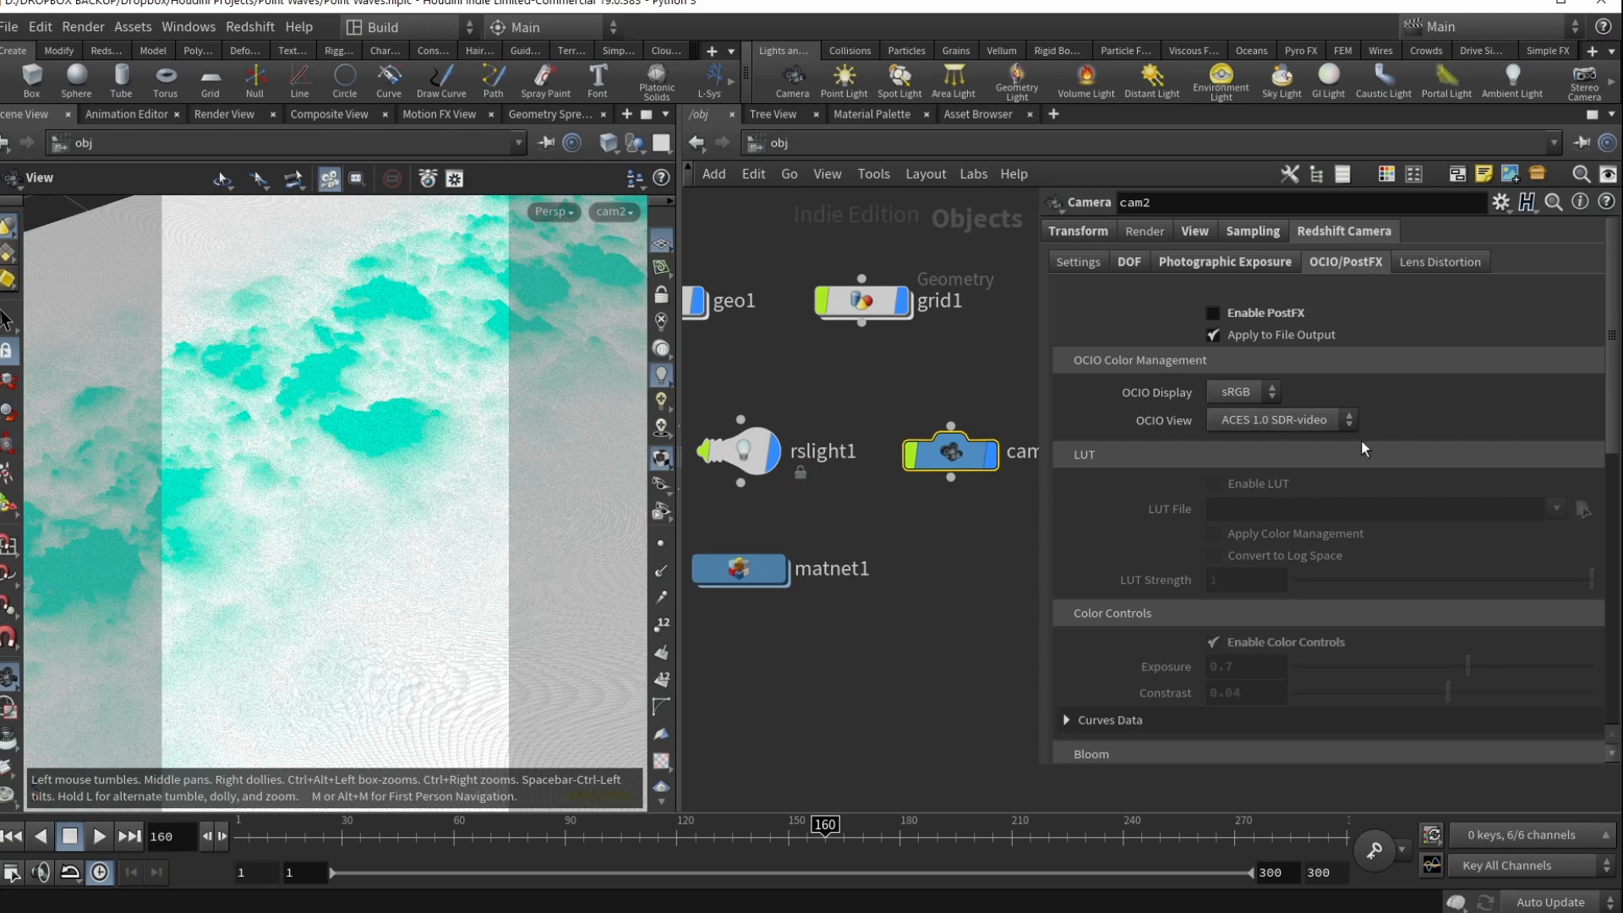
scroll(1361, 448, "down", 8)
scroll(1362, 448, "up", 7)
Go to the out network and review Redshift_ROP1's unified sampling settings, including the minimum samples
left_click(757, 142)
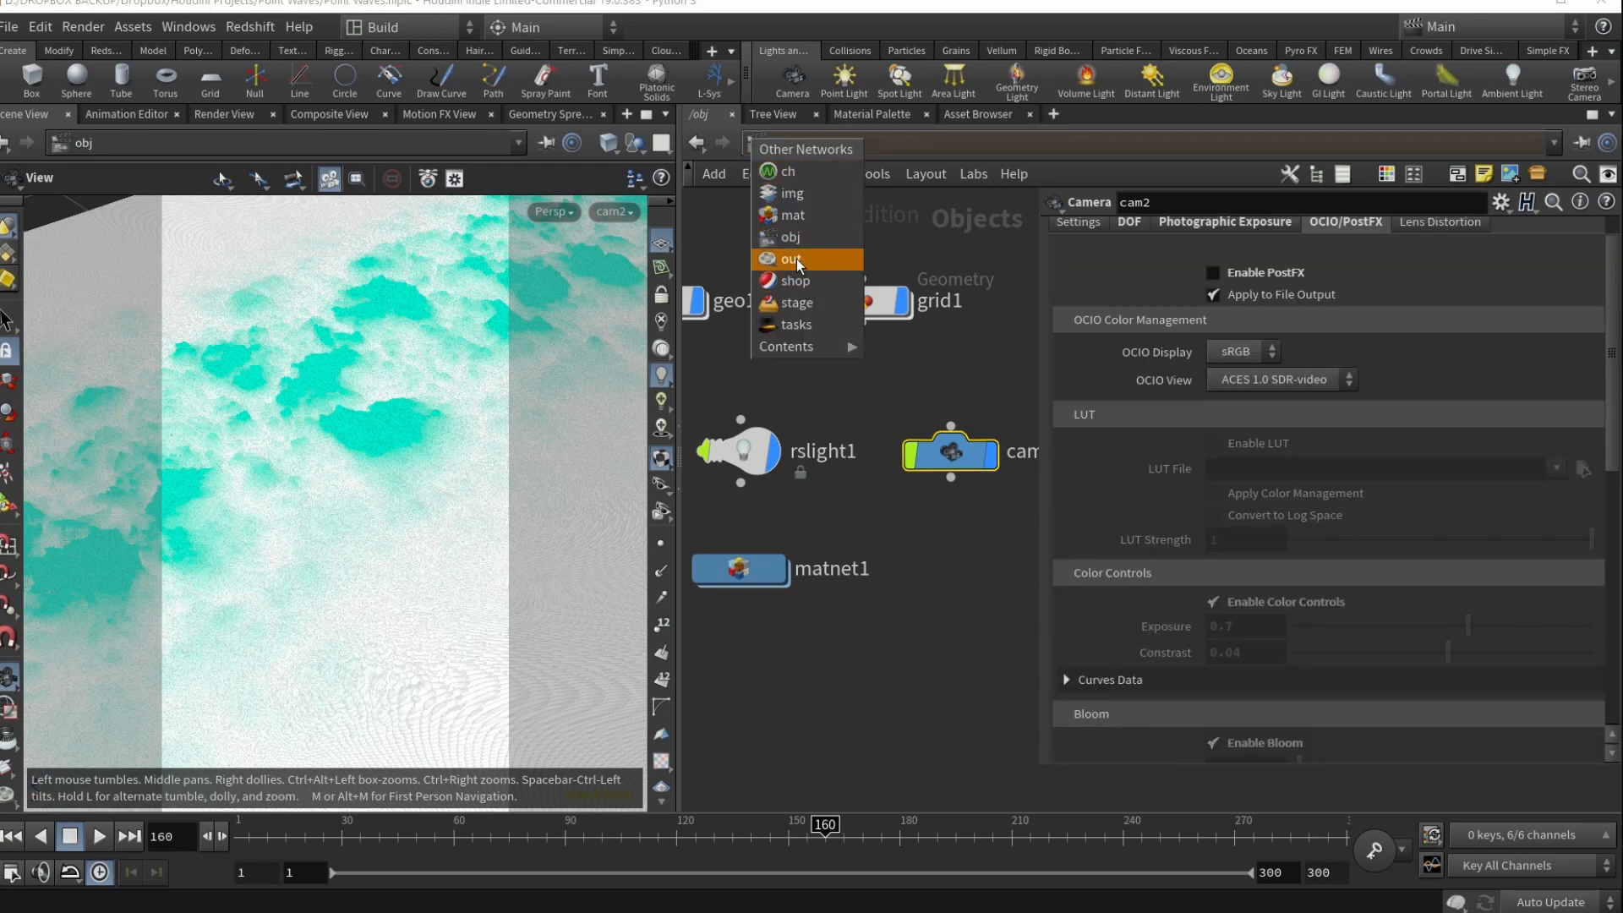
left_click(797, 258)
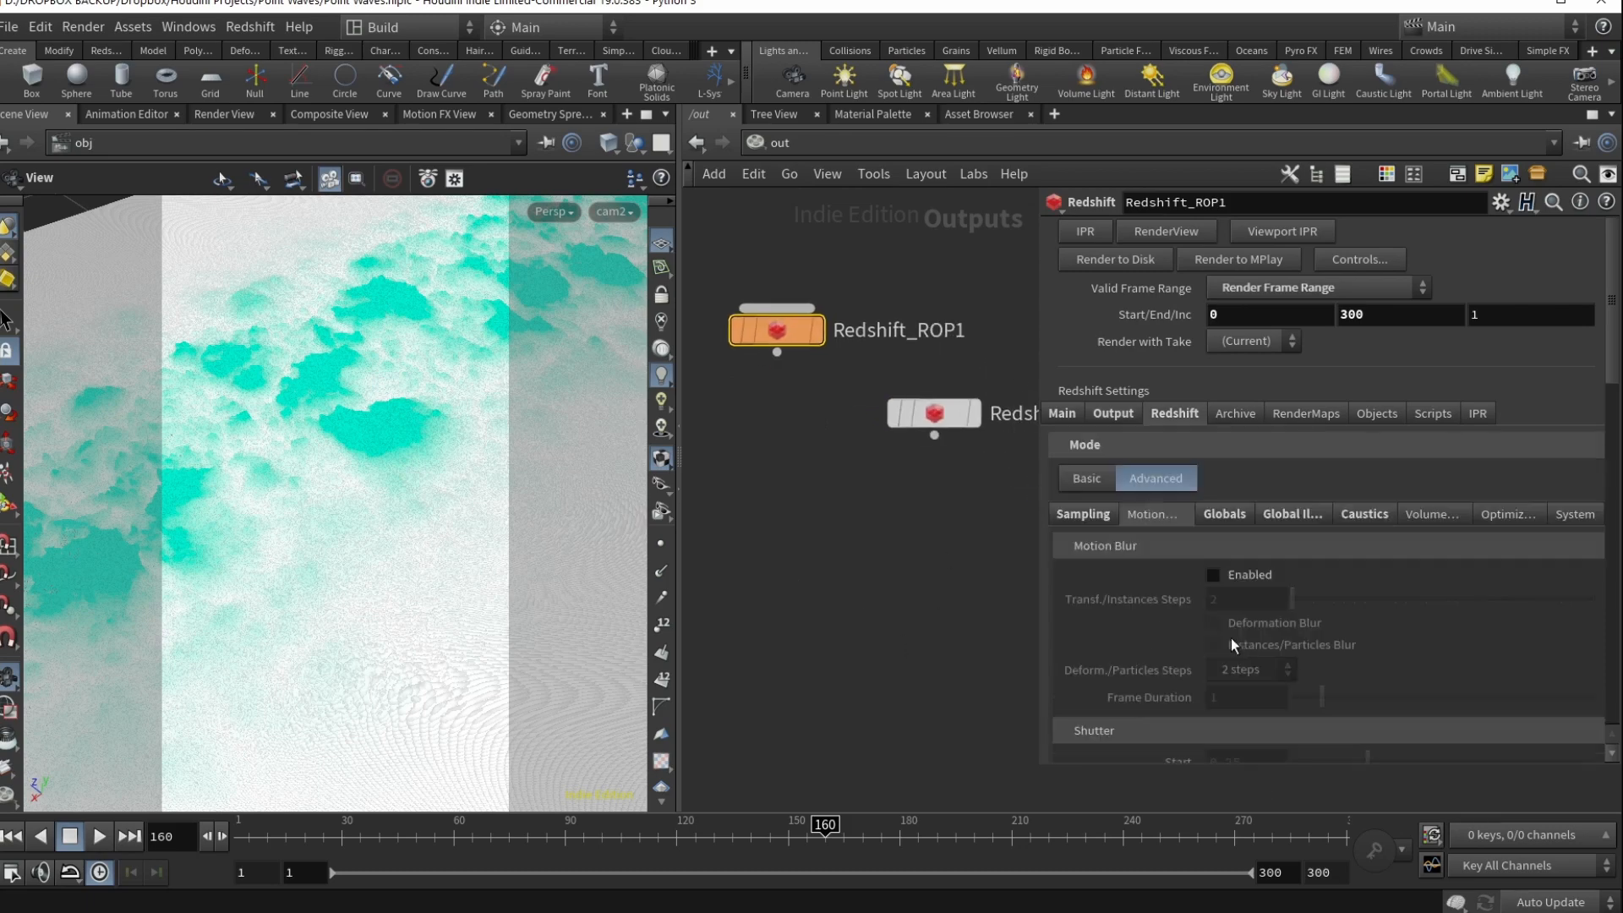
scroll(1251, 637, "down", 7)
scroll(1129, 362, "up", 3)
left_click(1117, 401)
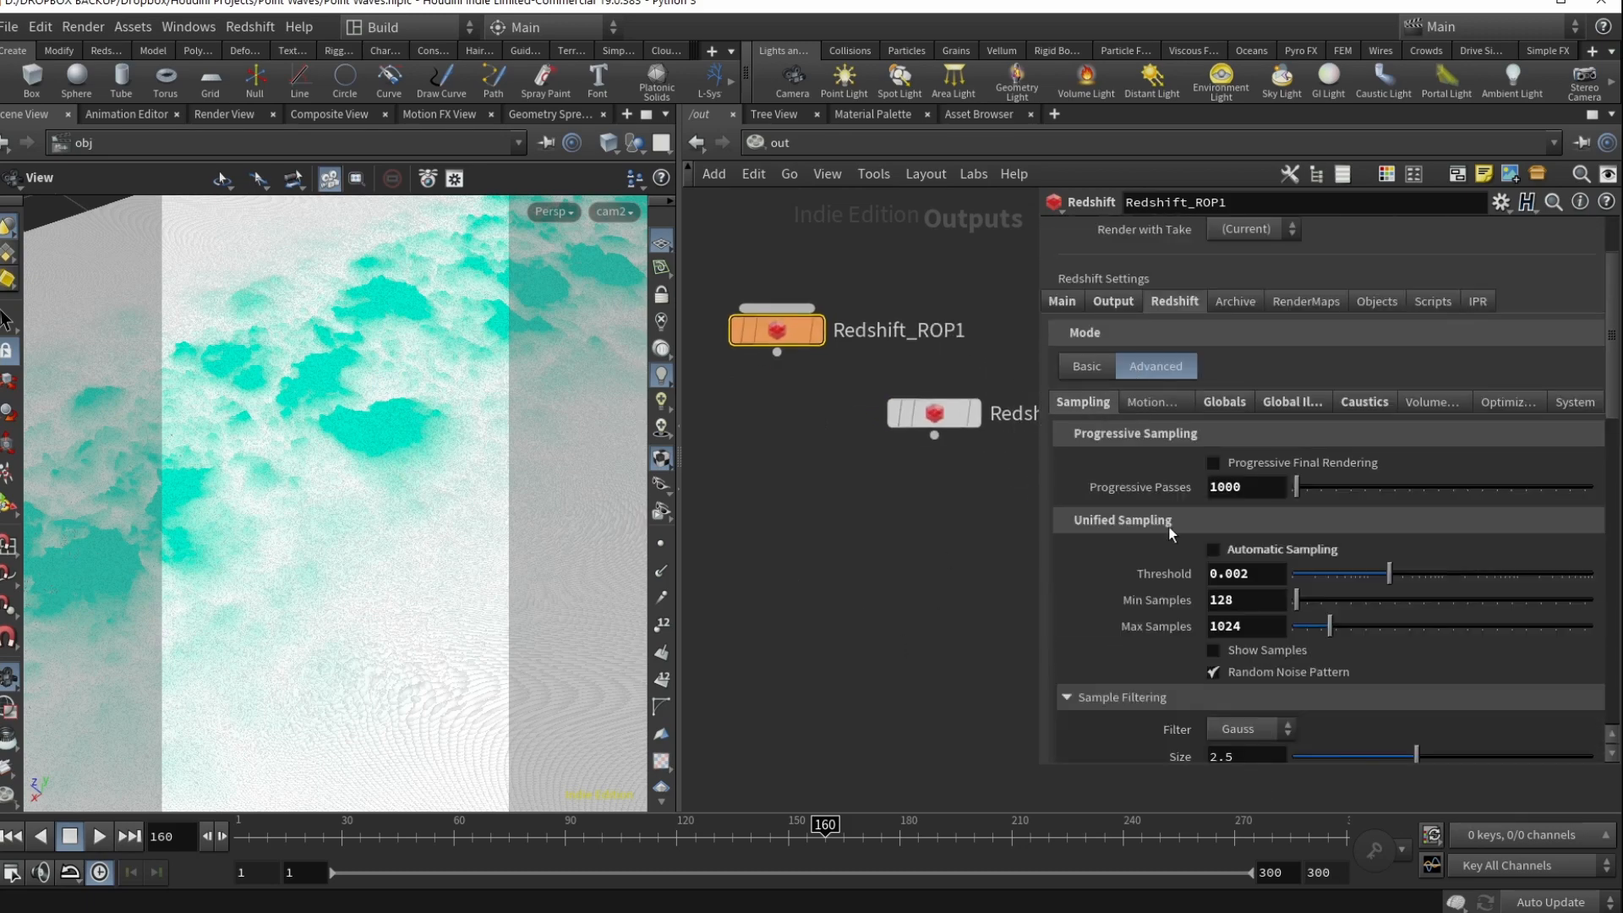
scroll(1168, 526, "down", 1)
left_click(1239, 524)
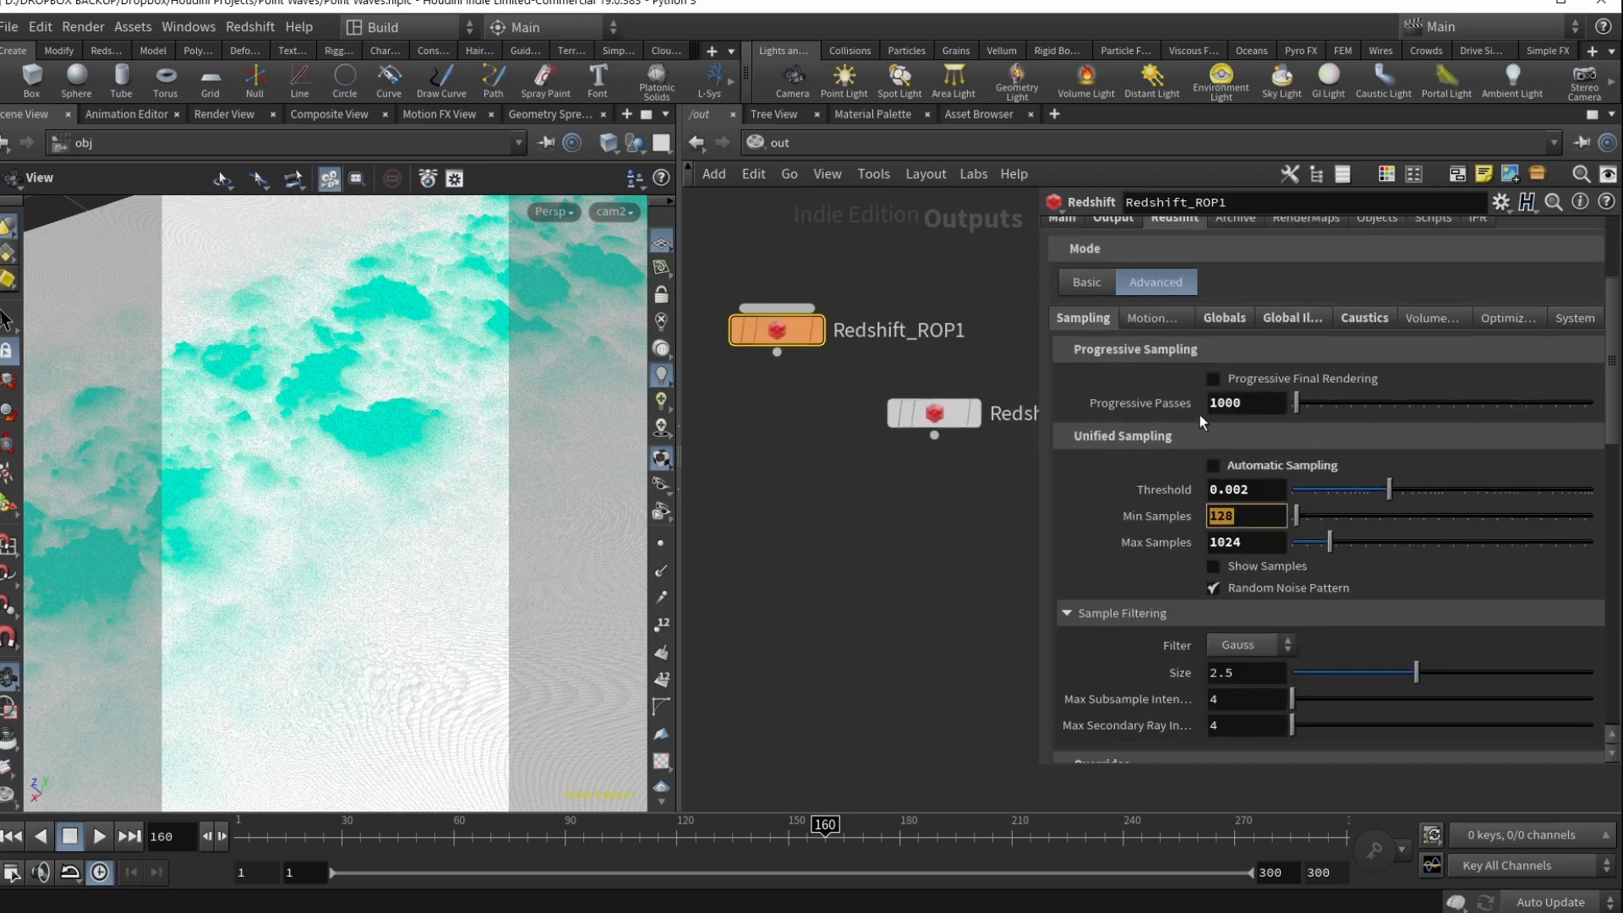
left_click(1227, 516)
Check the reflection and light sample overrides and the denoising settings of Redshift_ROP1
scroll(1223, 548, "down", 8)
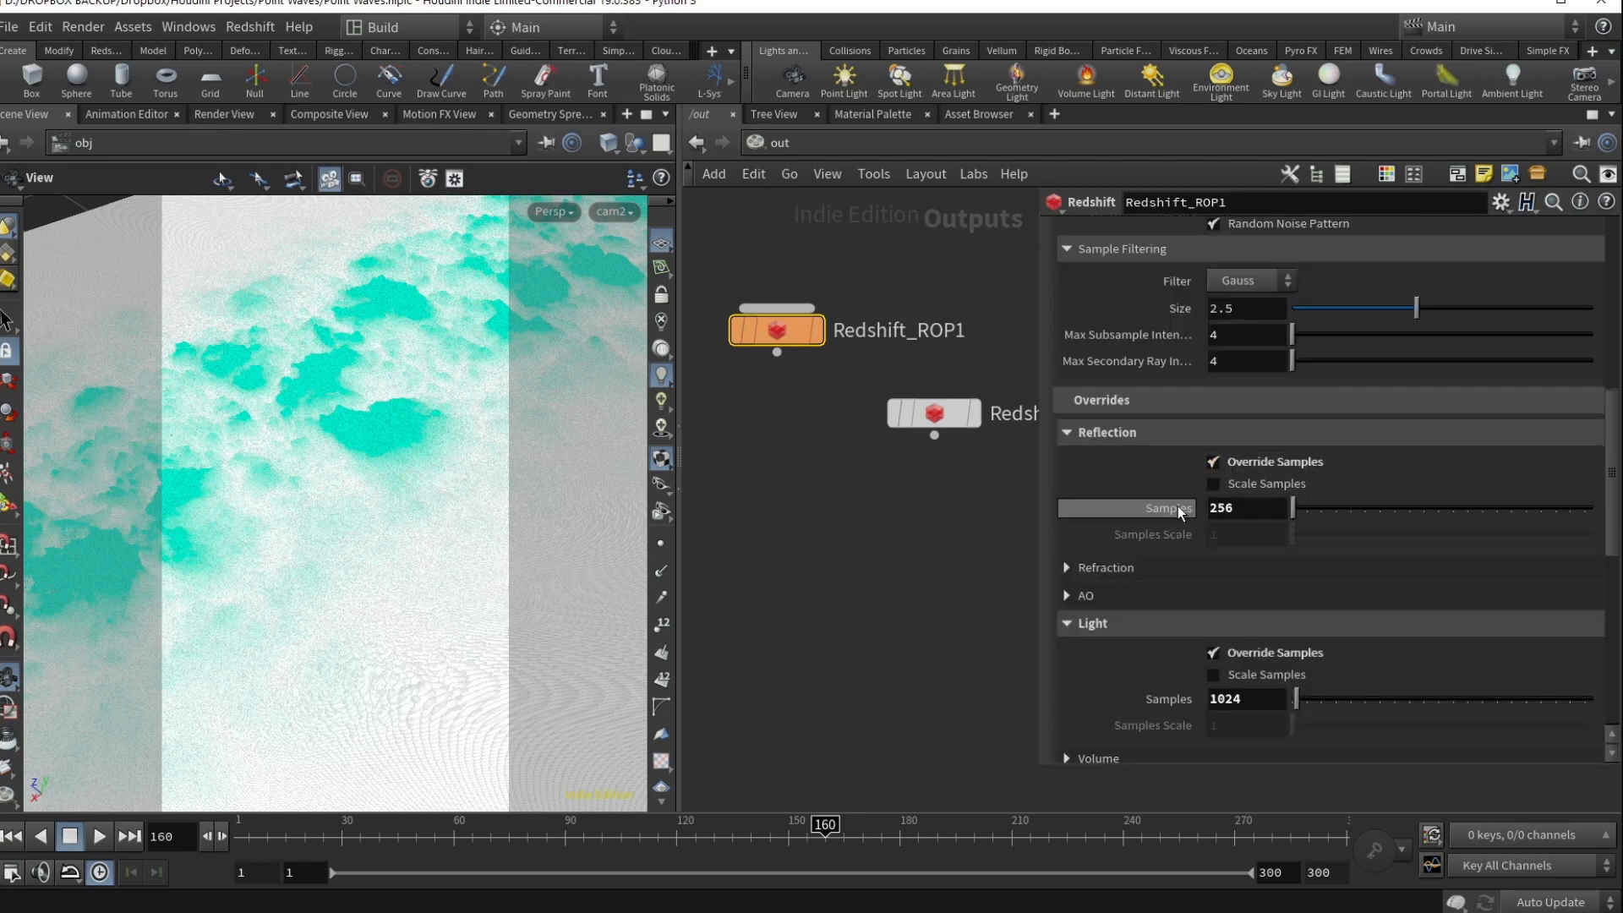
double_click(1222, 507)
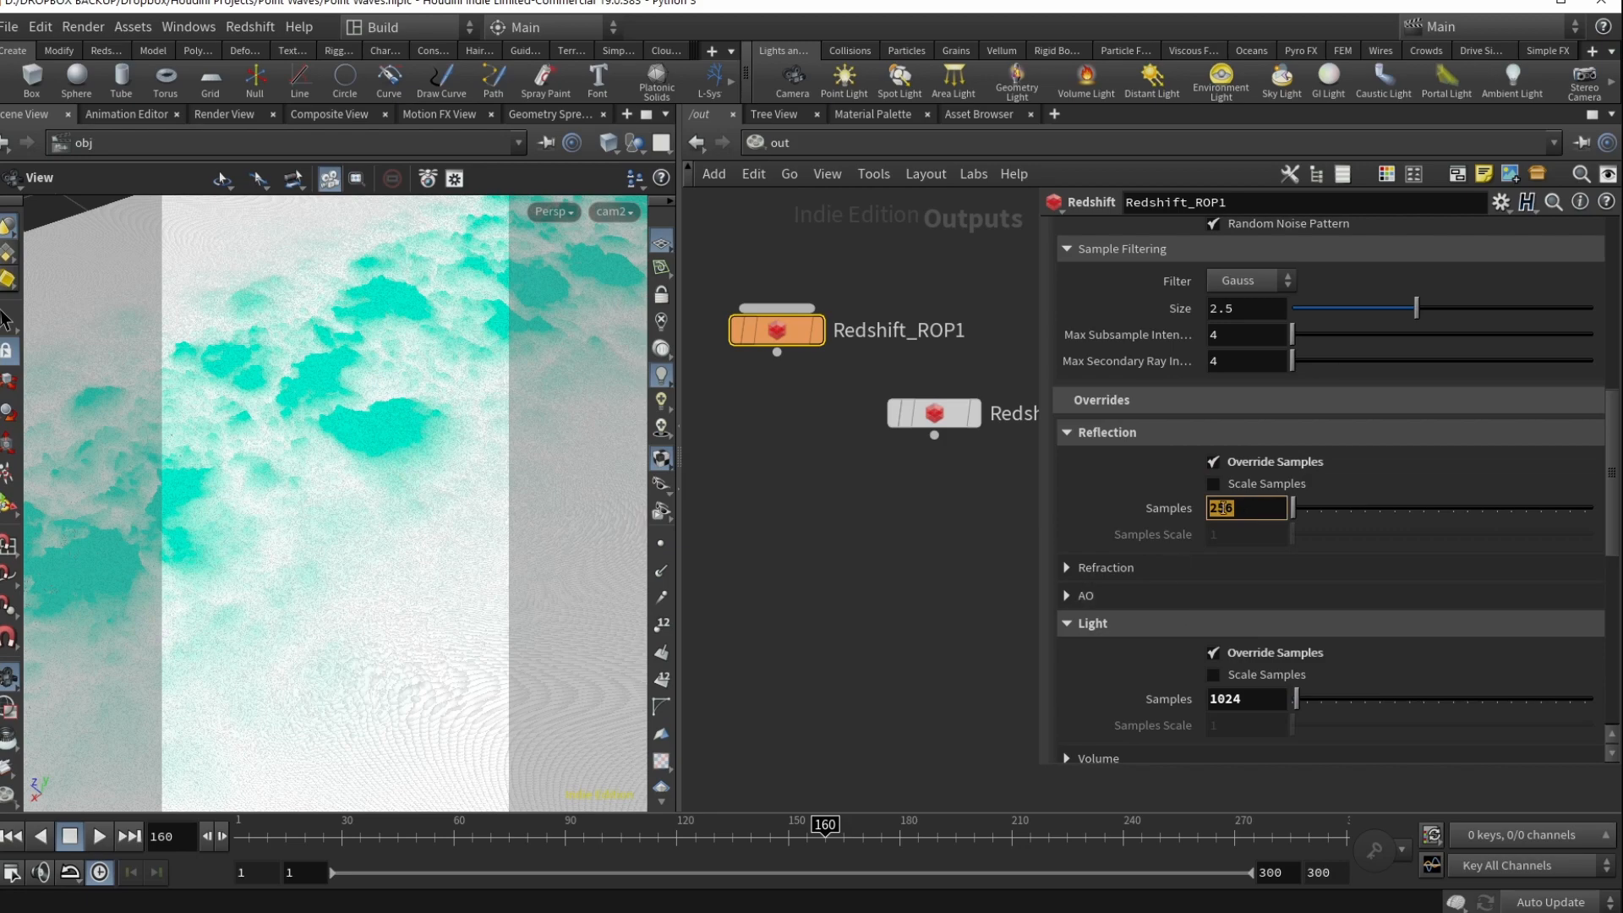
scroll(1152, 674, "down", 2)
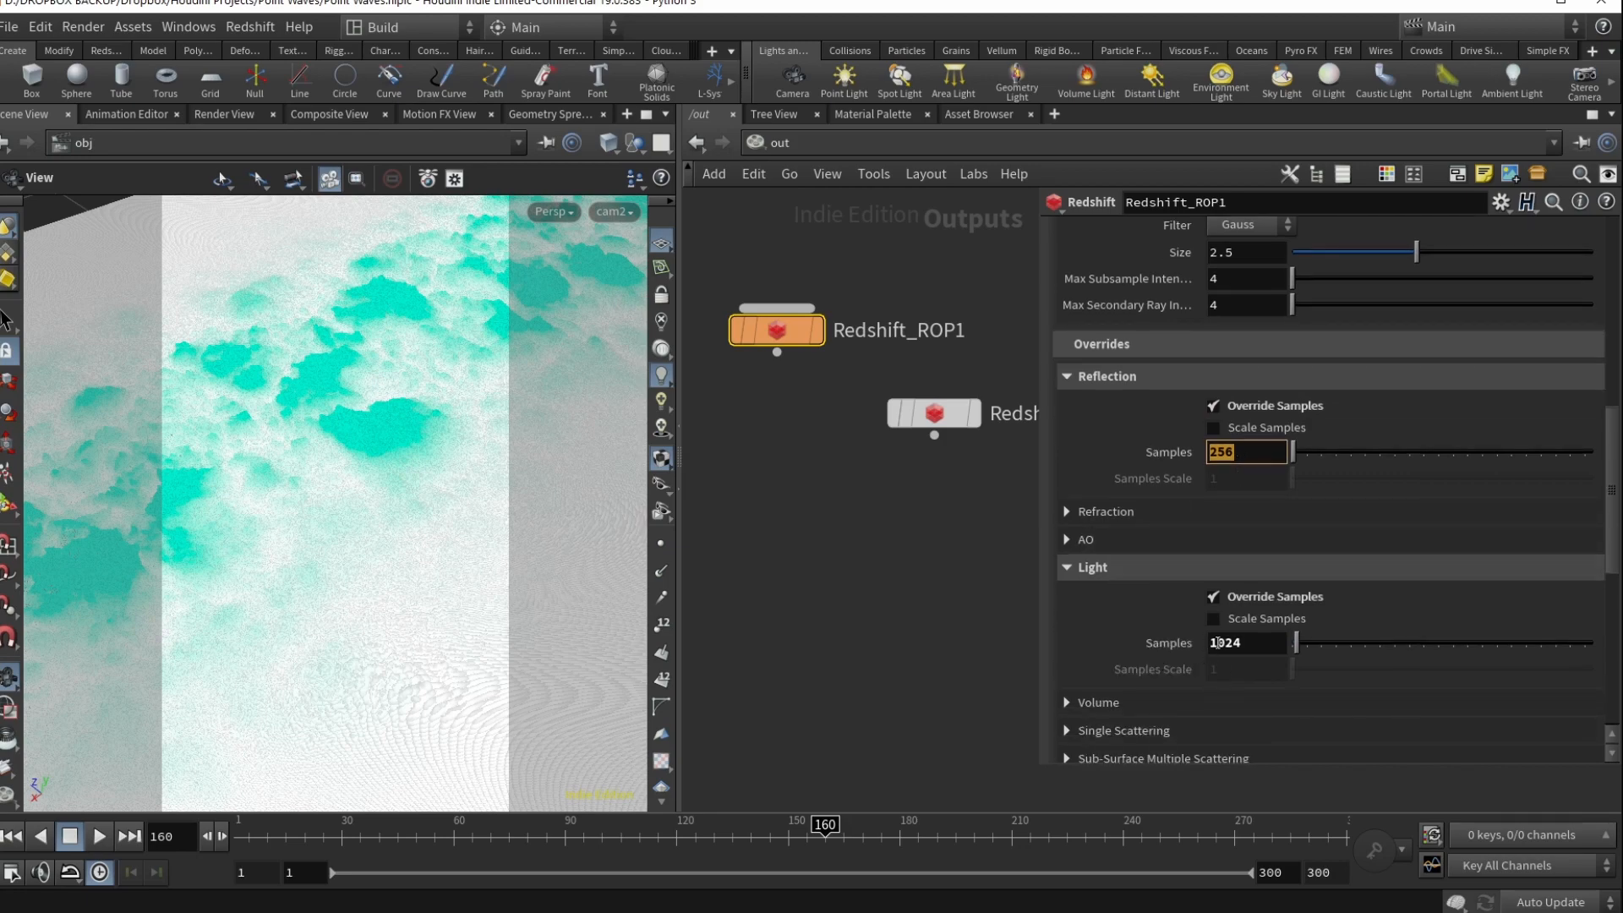
scroll(1245, 644, "down", 12)
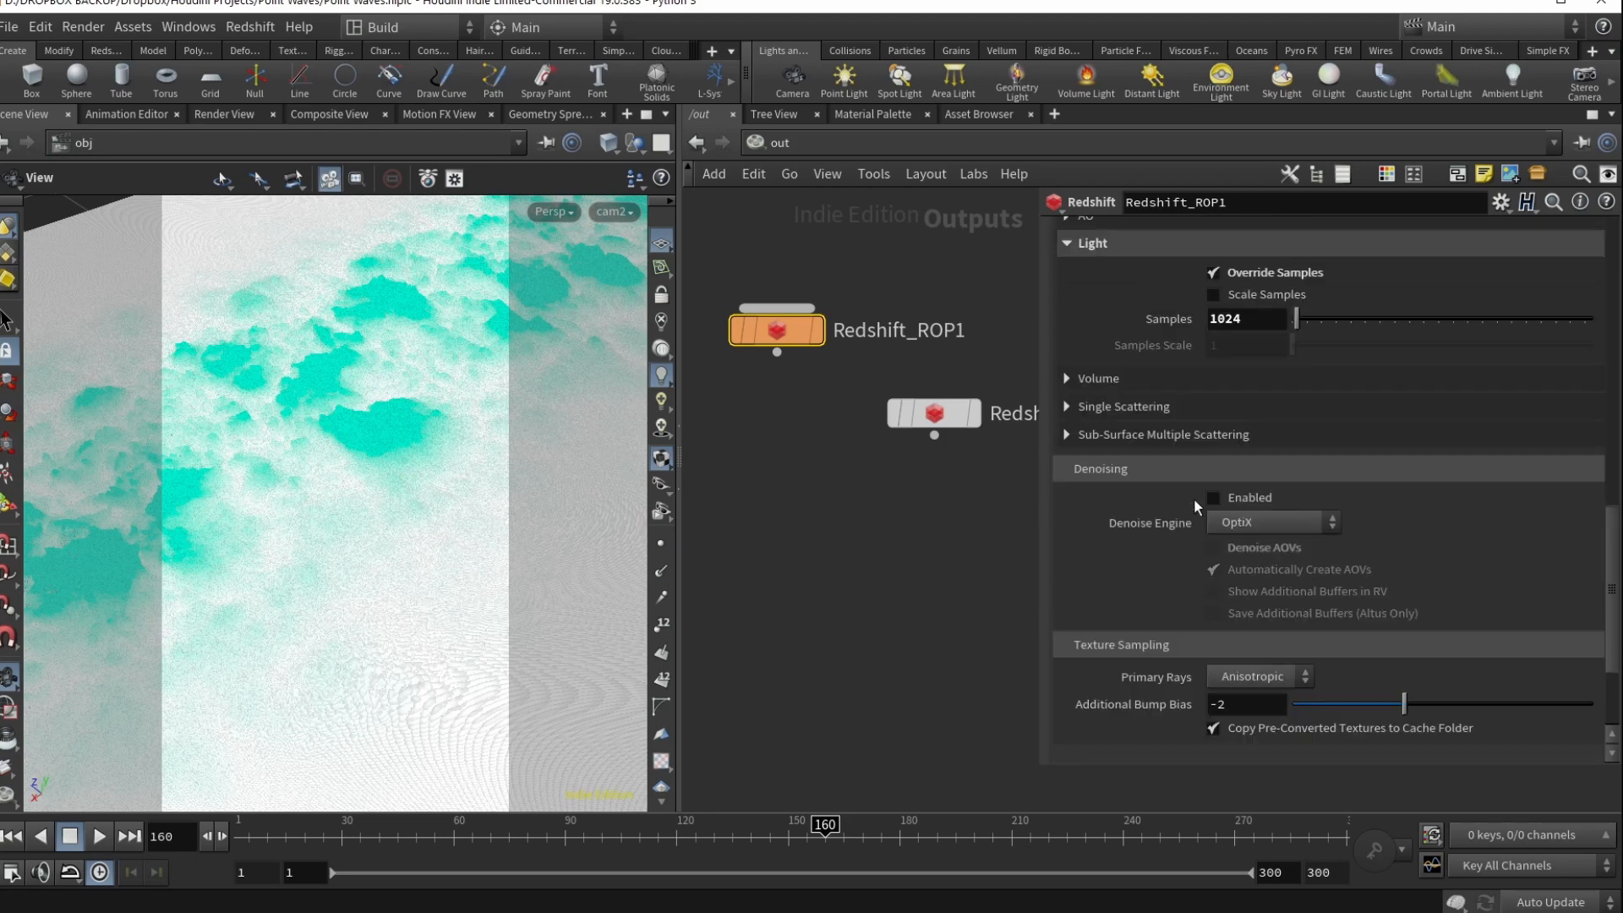
scroll(1194, 498, "up", 14)
scroll(1195, 508, "up", 10)
Review Redshift_ROP1's global render settings, checking the OCIO rendering space options and the other overrides
left_click(1230, 442)
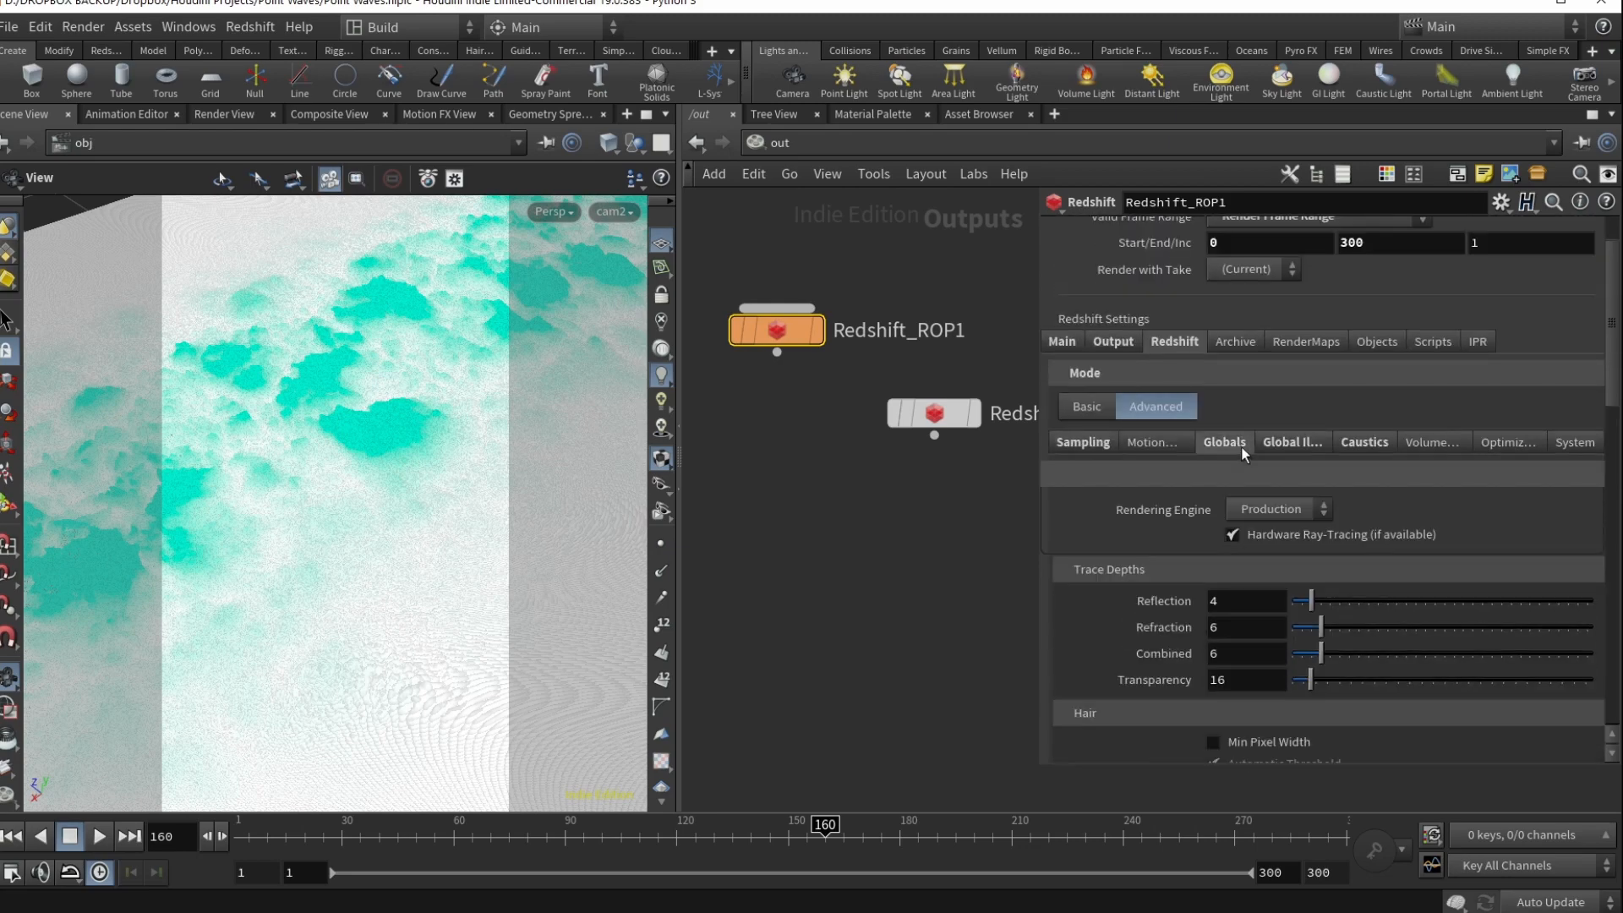
scroll(1152, 563, "down", 15)
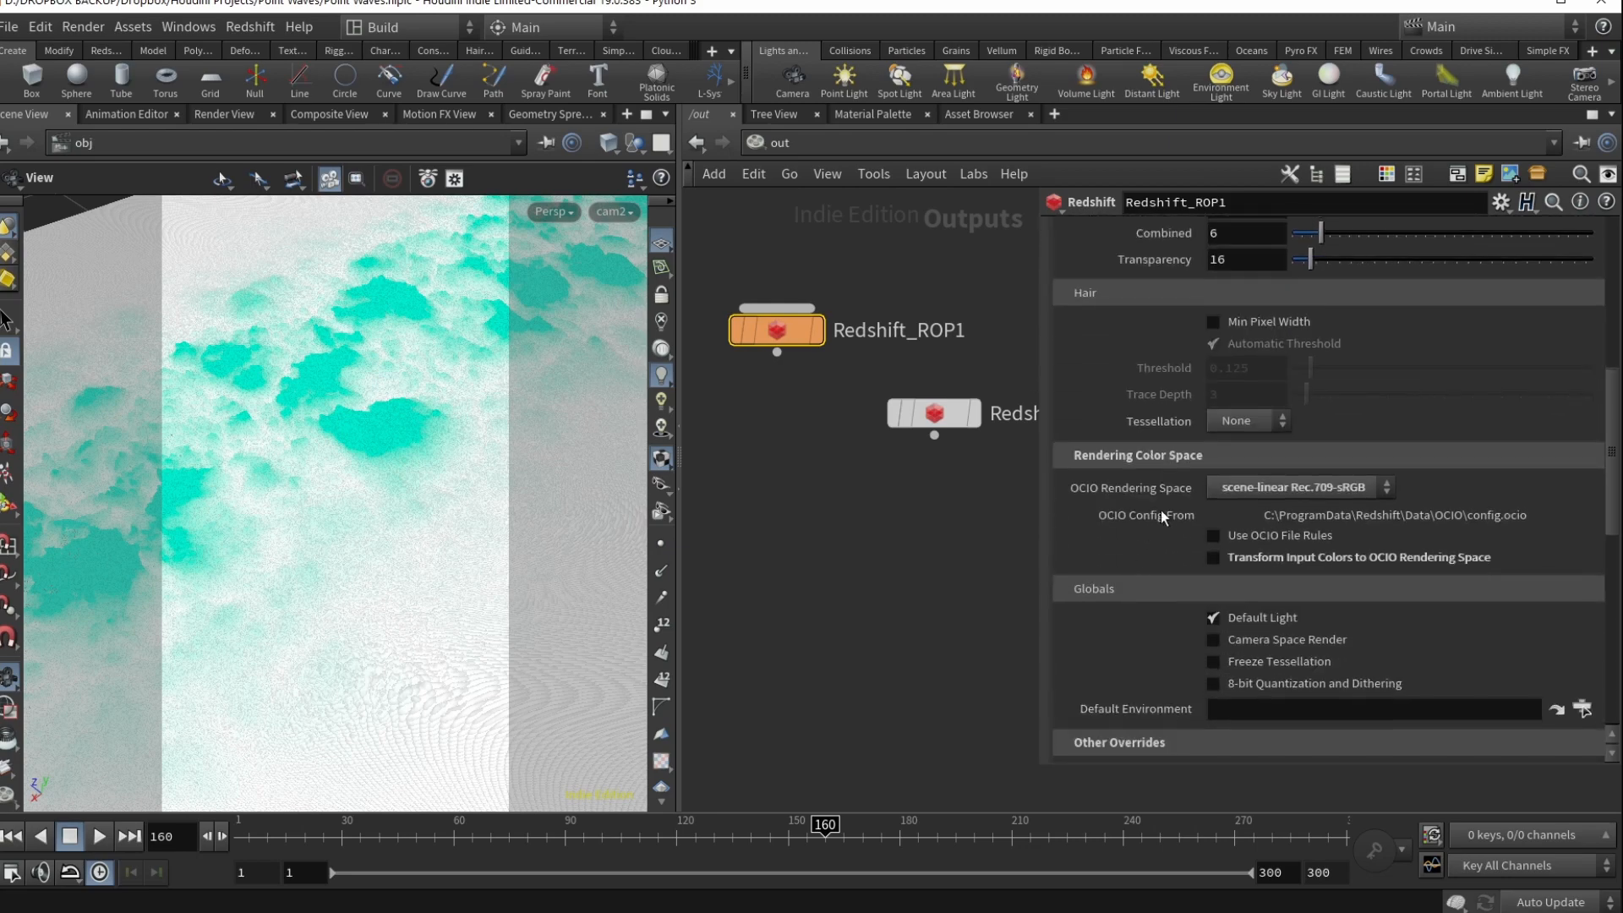
left_click(1293, 487)
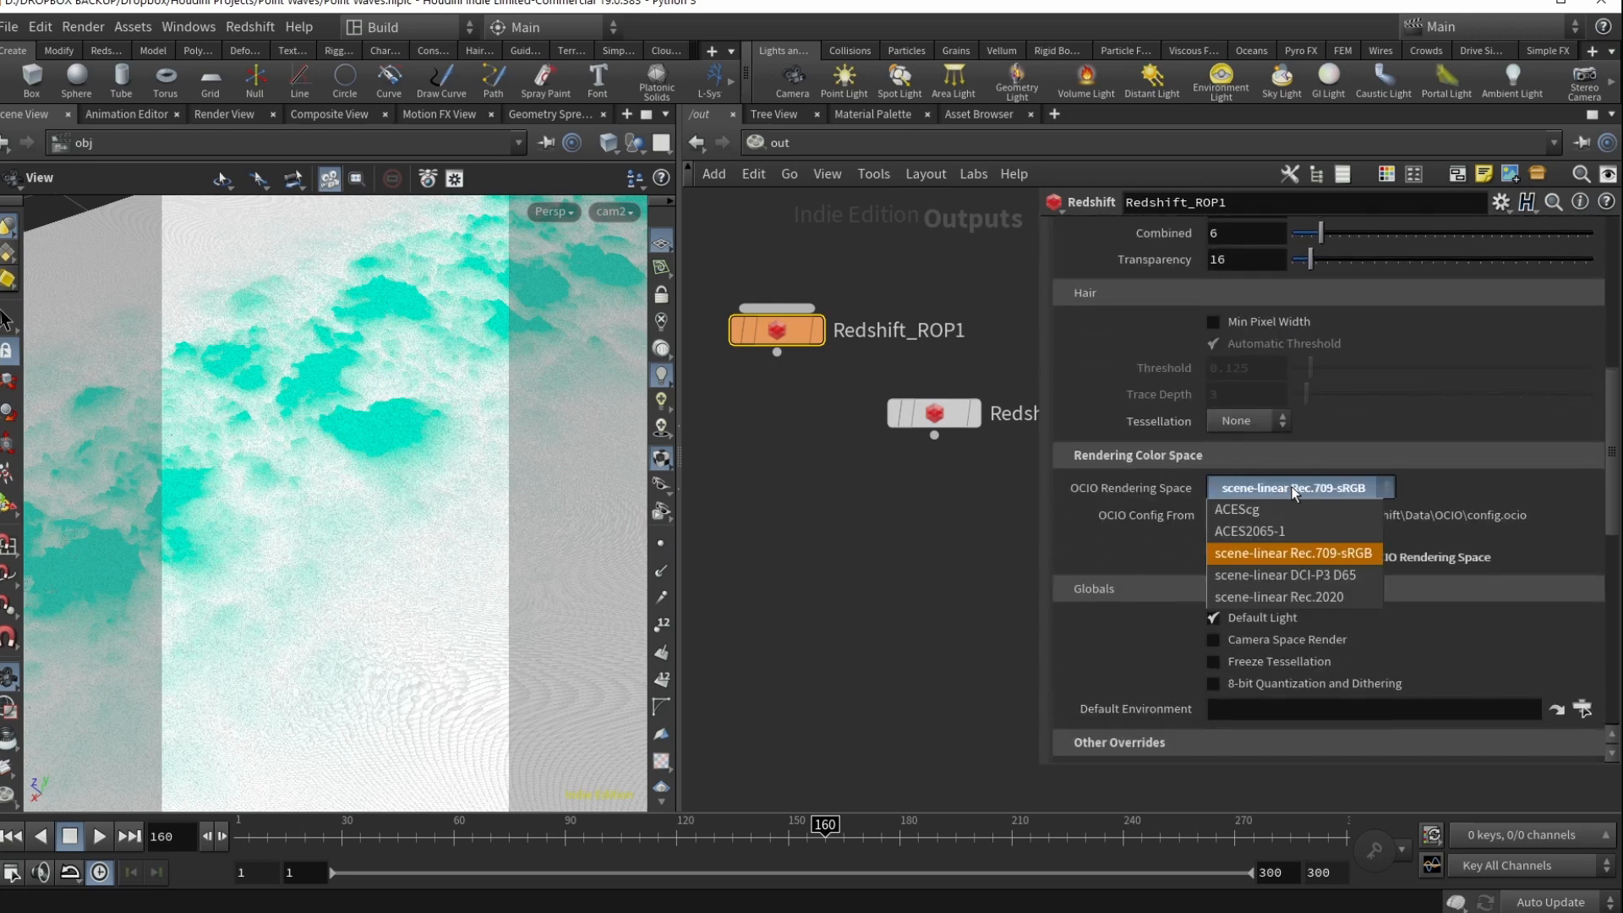
left_click(1348, 555)
scroll(1129, 600, "down", 4)
scroll(1165, 534, "up", 4)
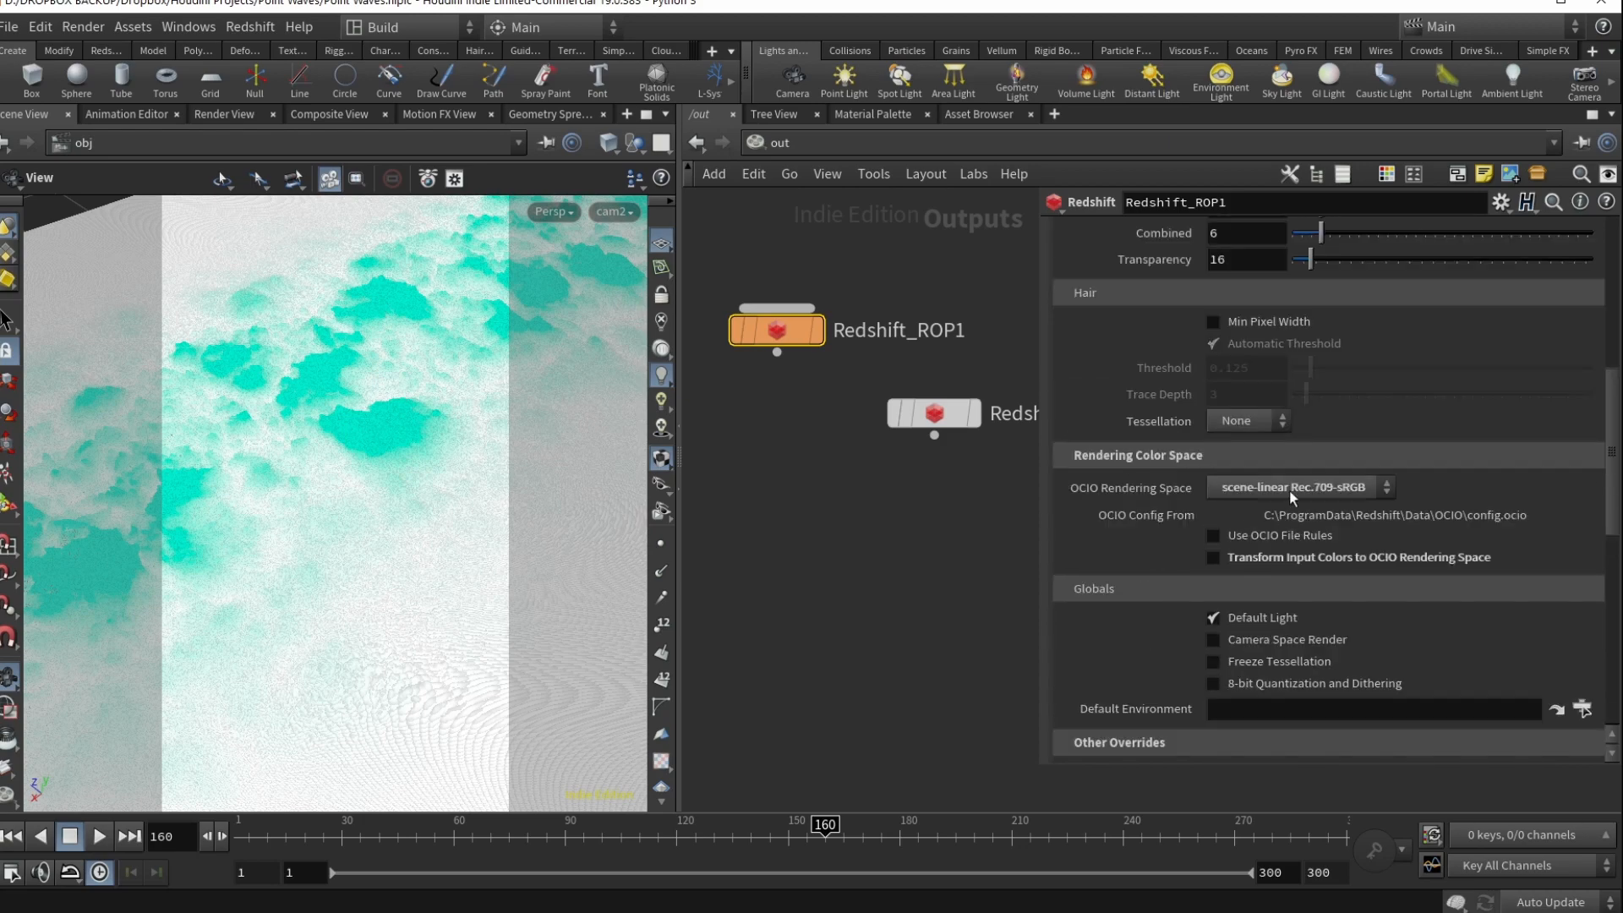
scroll(1131, 621, "down", 5)
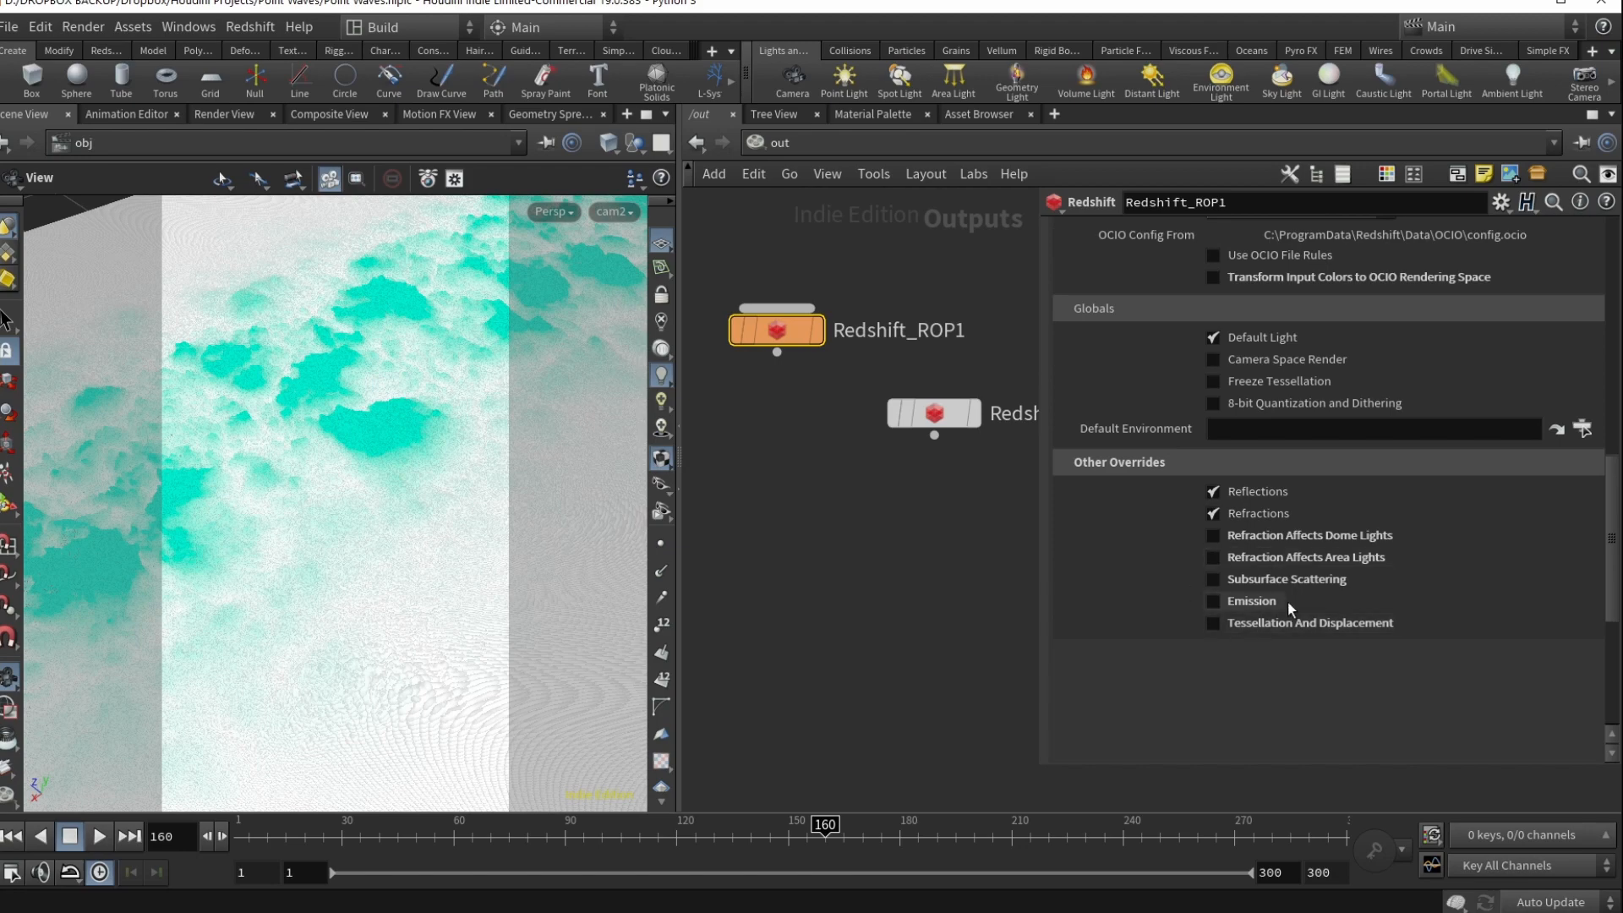
Check Redshift_ROP1's global illumination brute force rays and caustics settings, and return to the sampling settings
scroll(1282, 552, "up", 10)
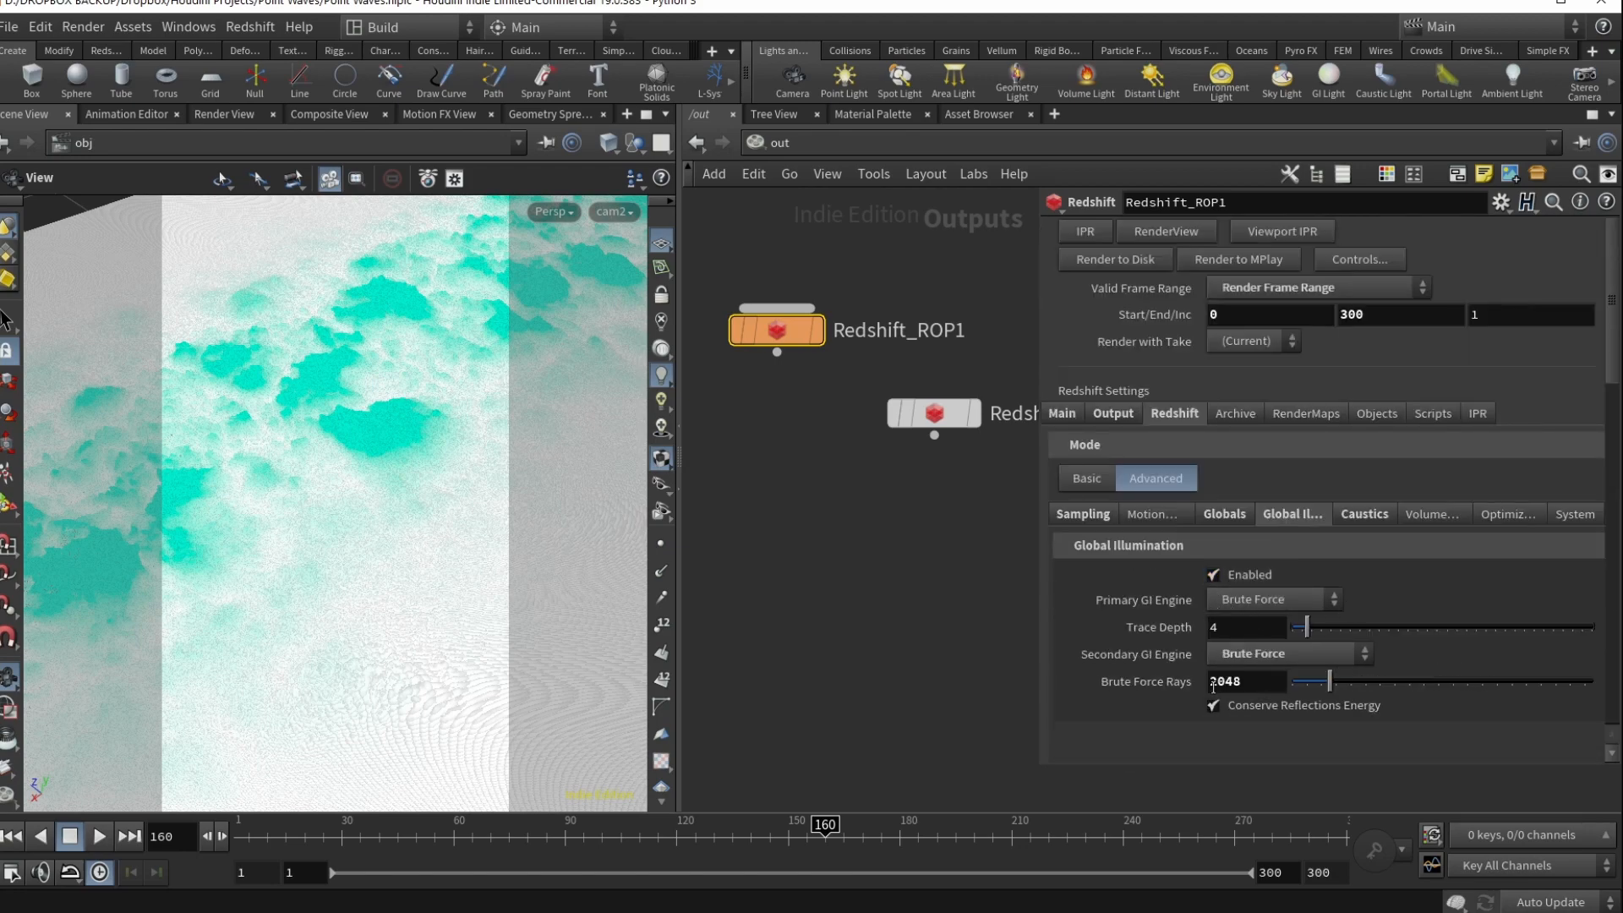
left_click(1243, 688)
left_click(1252, 685)
left_click(1363, 513)
scroll(1292, 622, "down", 3)
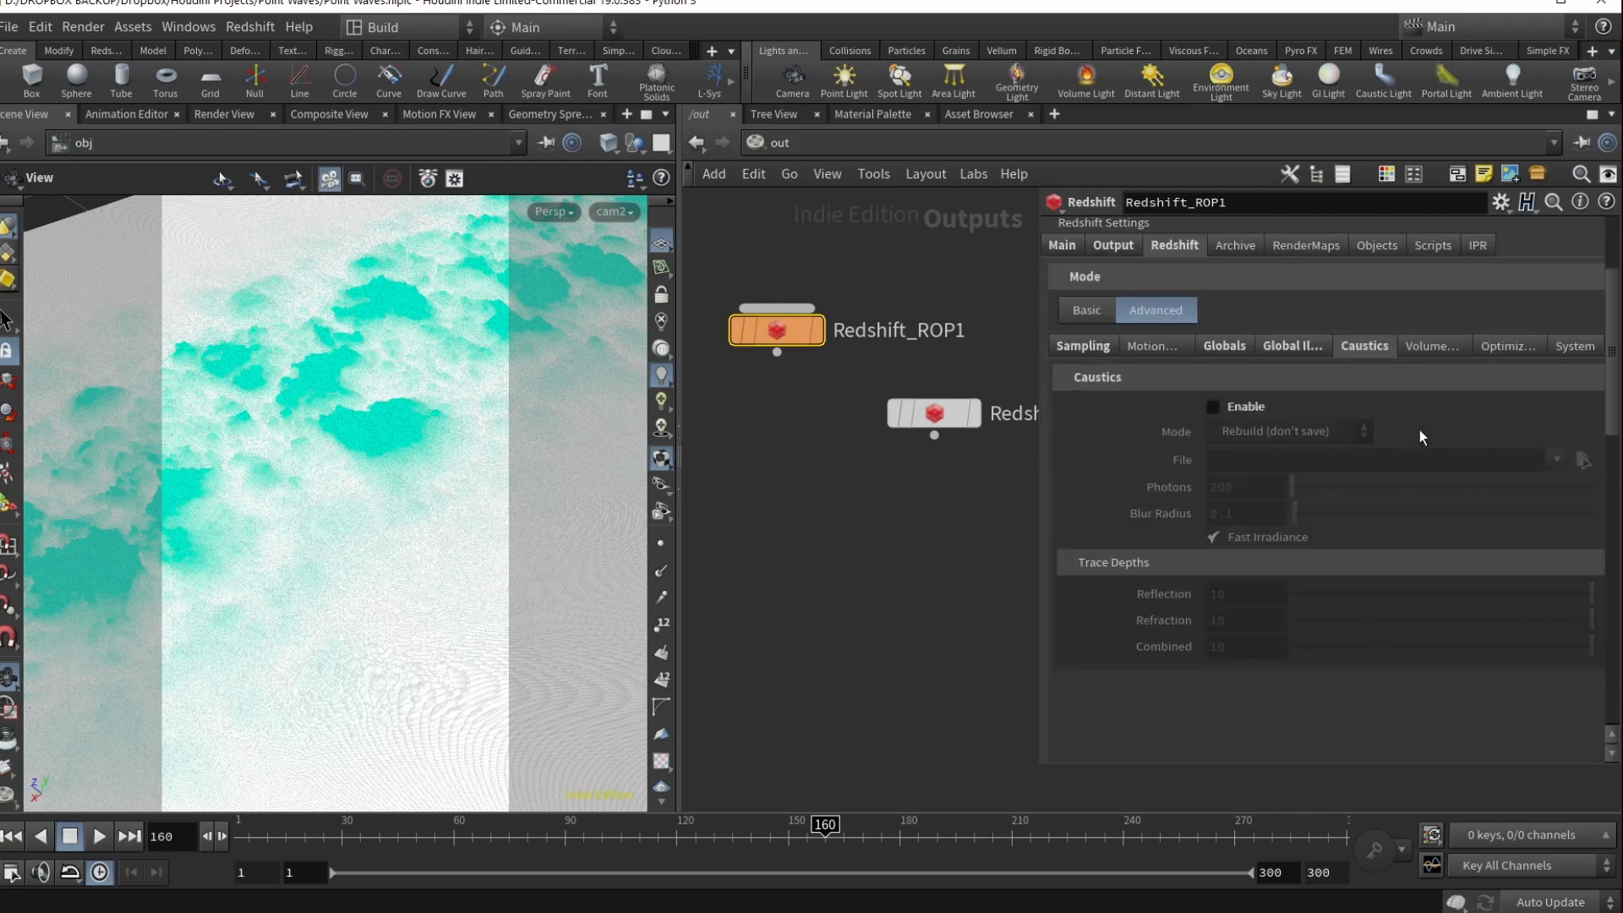
left_click(1083, 346)
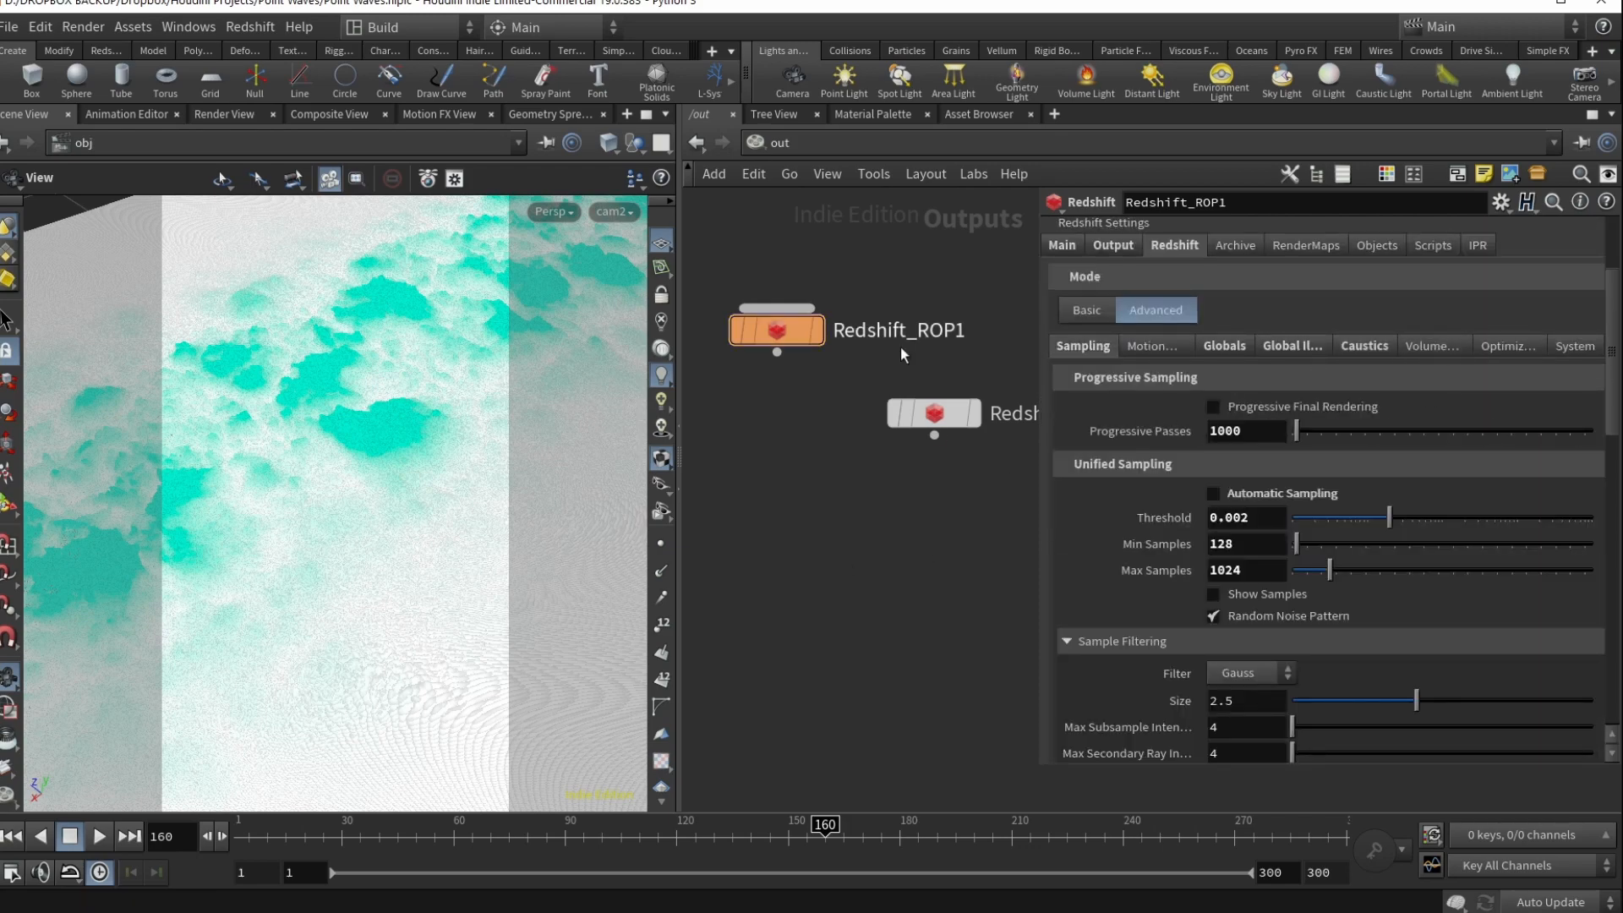
Render frame 160 through cam2 in the Redshift Render View and inspect the particle detail up close
left_click(106, 51)
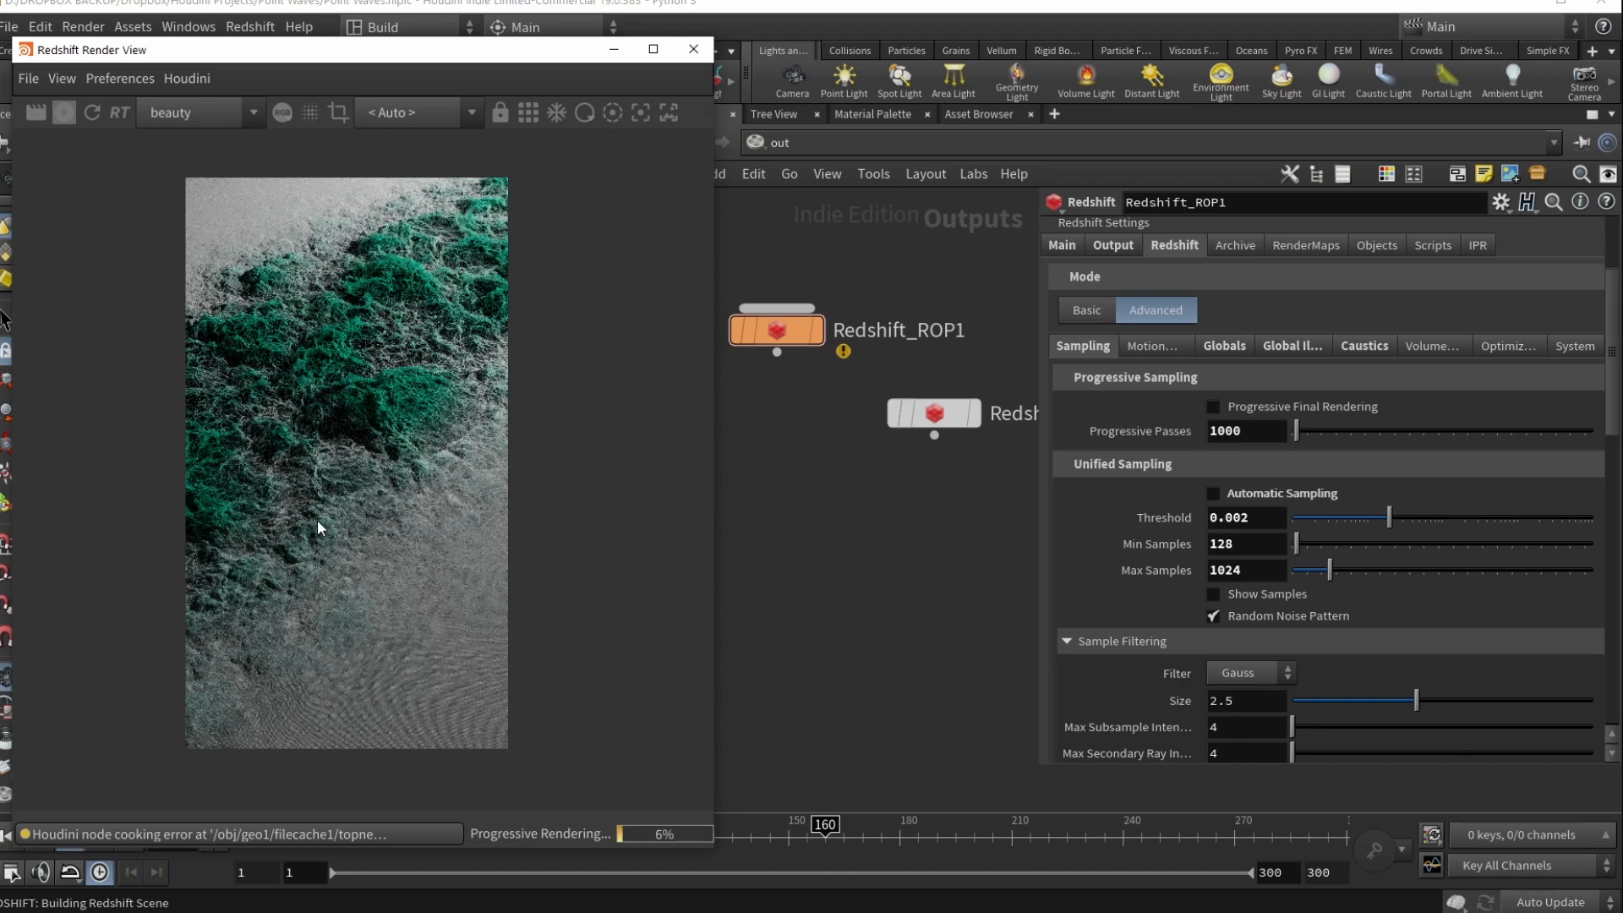
scroll(345, 410, "up", 2)
middle_click_drag(339, 384, 451, 401)
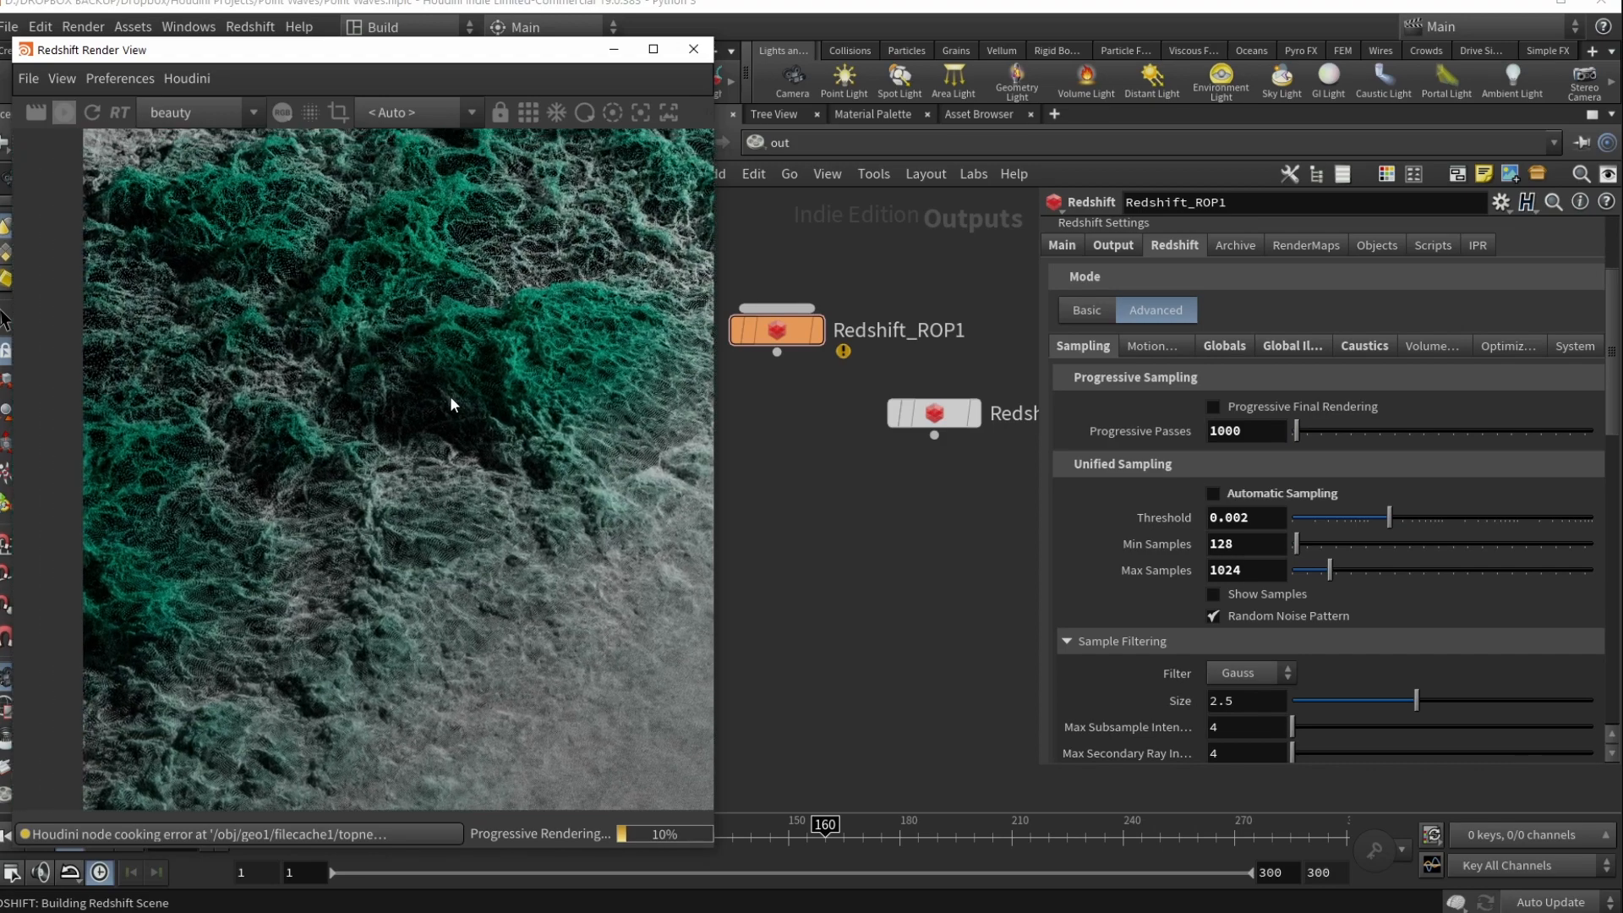
scroll(499, 491, "down", 1)
middle_click_drag(505, 482, 347, 426)
scroll(427, 461, "down", 3)
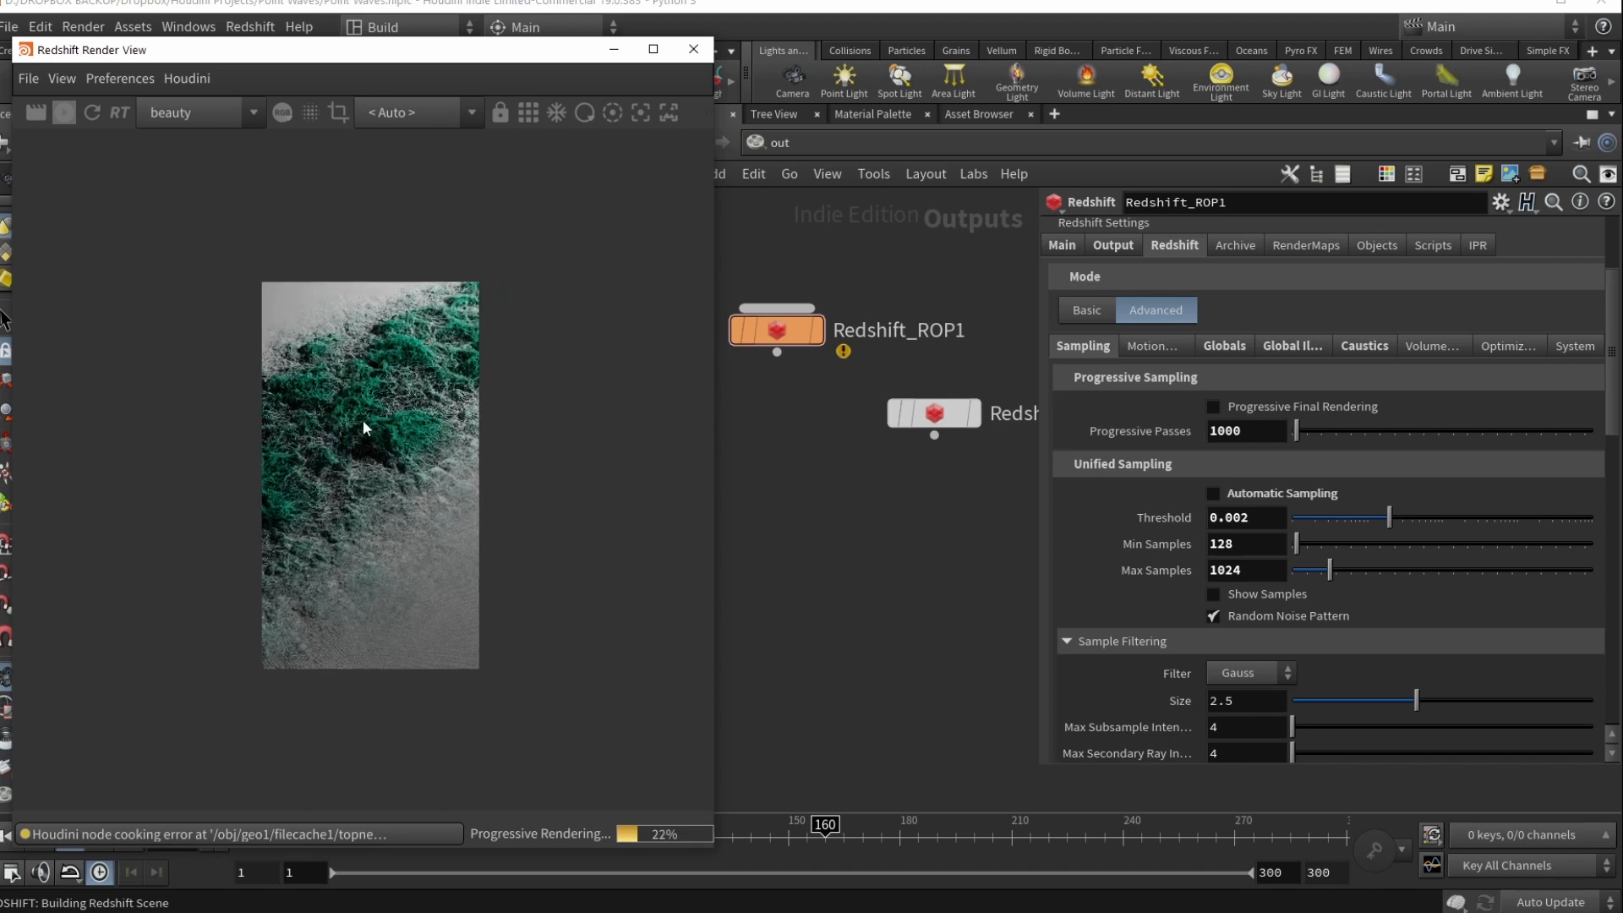
mouse_move(390, 394)
middle_mouse_down()
mouse_move(424, 384)
mouse_move(381, 402)
middle_mouse_up()
scroll(378, 409, "up", 1)
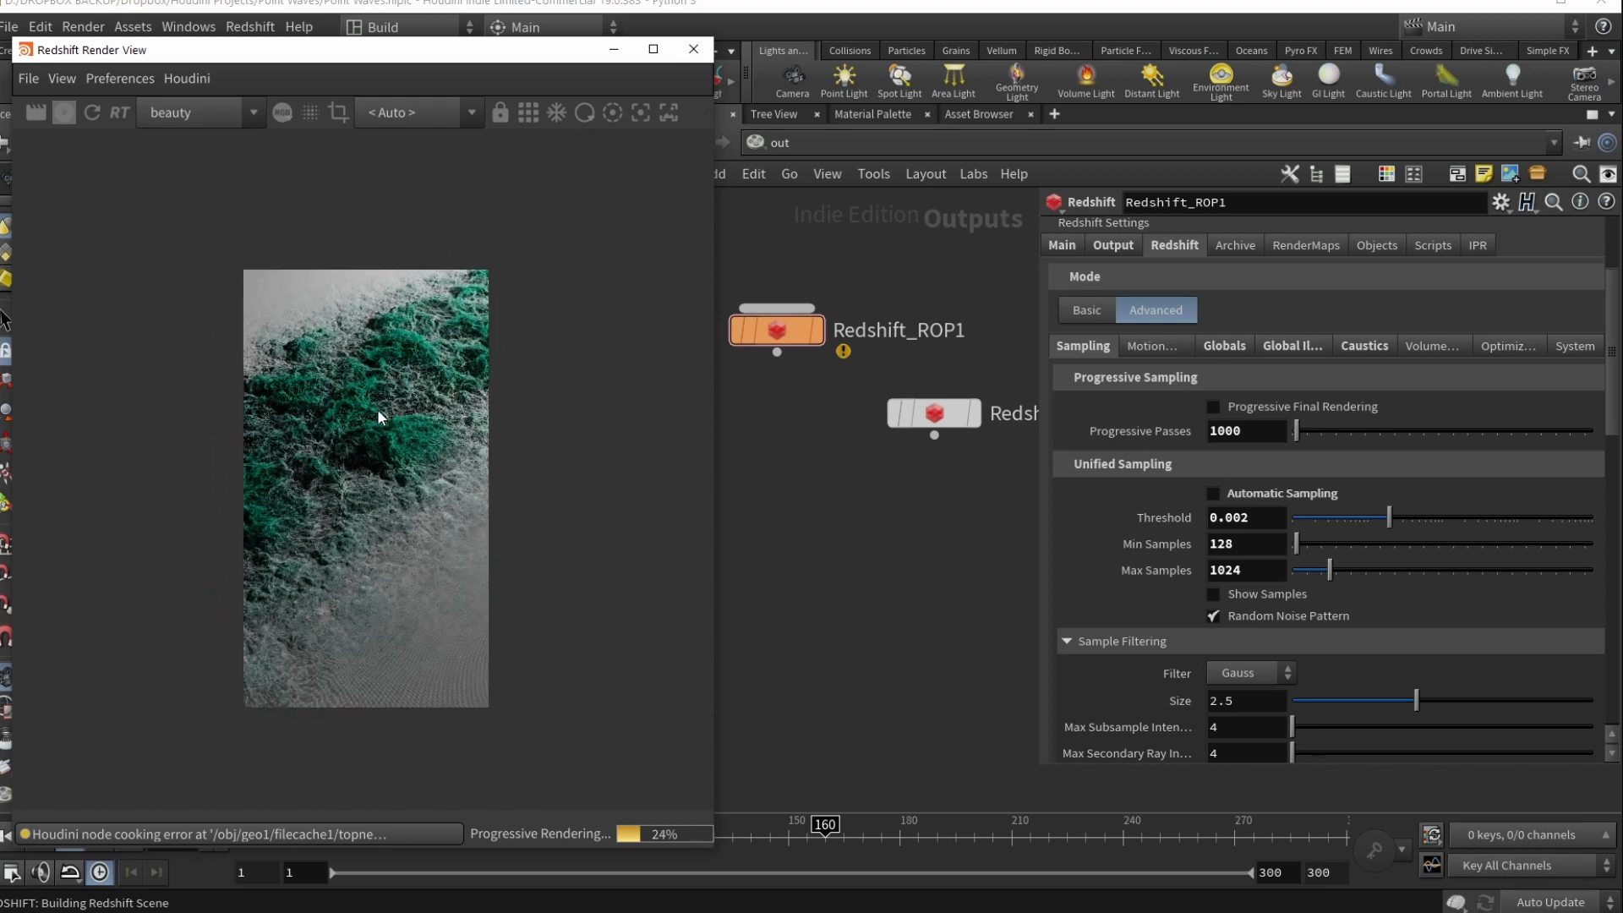
scroll(378, 408, "up", 1)
scroll(412, 465, "up", 3)
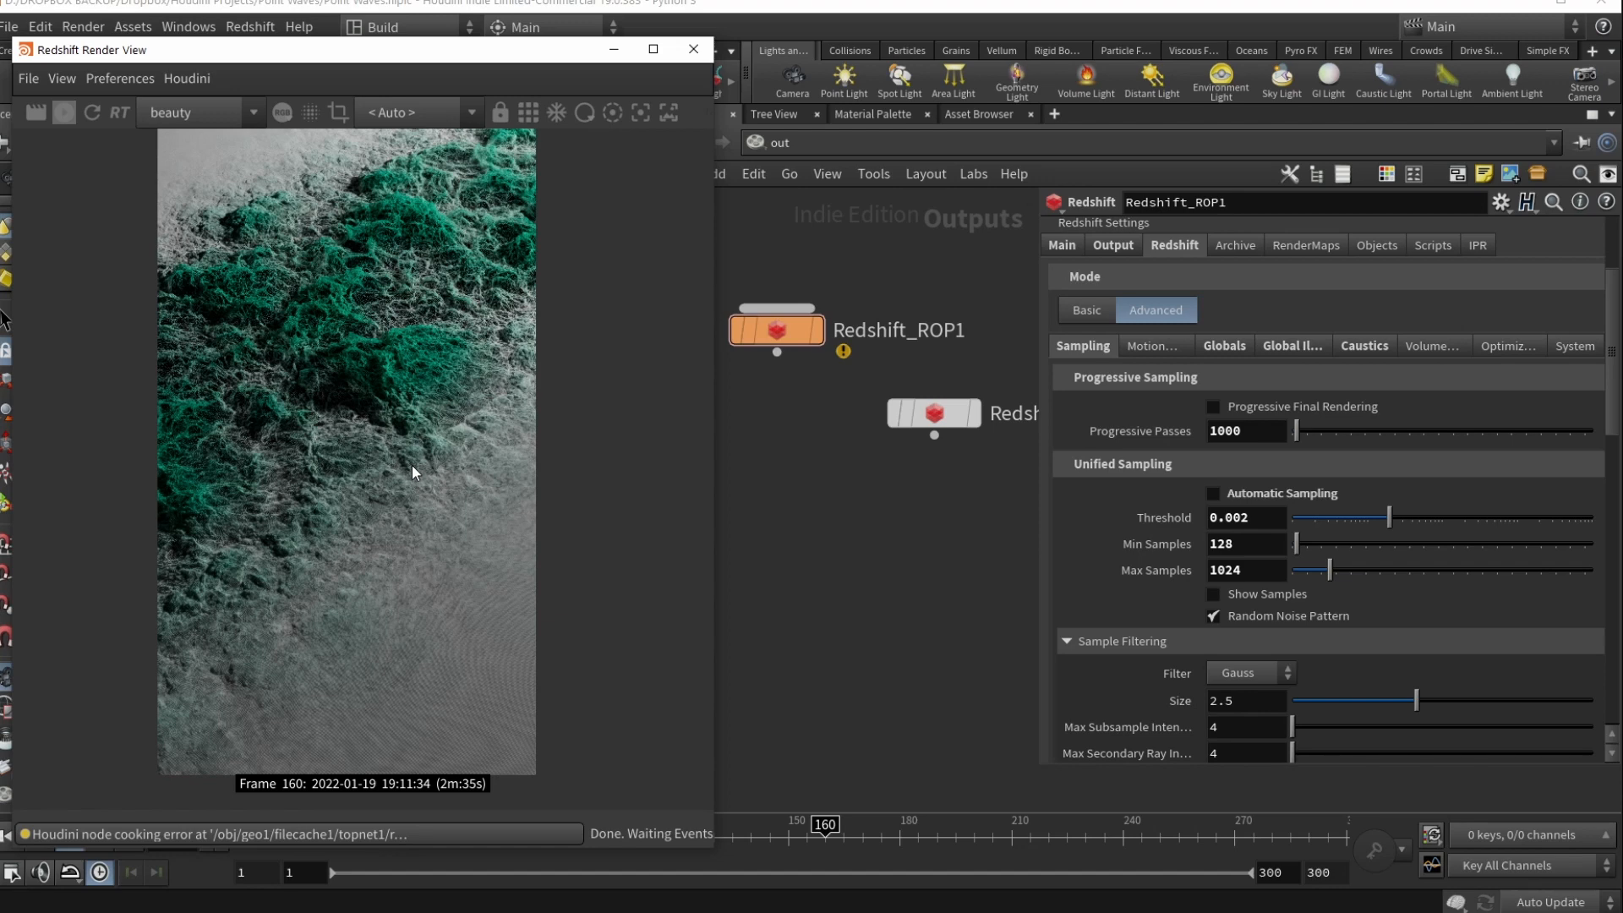
Leave the render view, switch to Fox Renderfarm and check the render job for Point Waves.hiplc
left_click(381, 32)
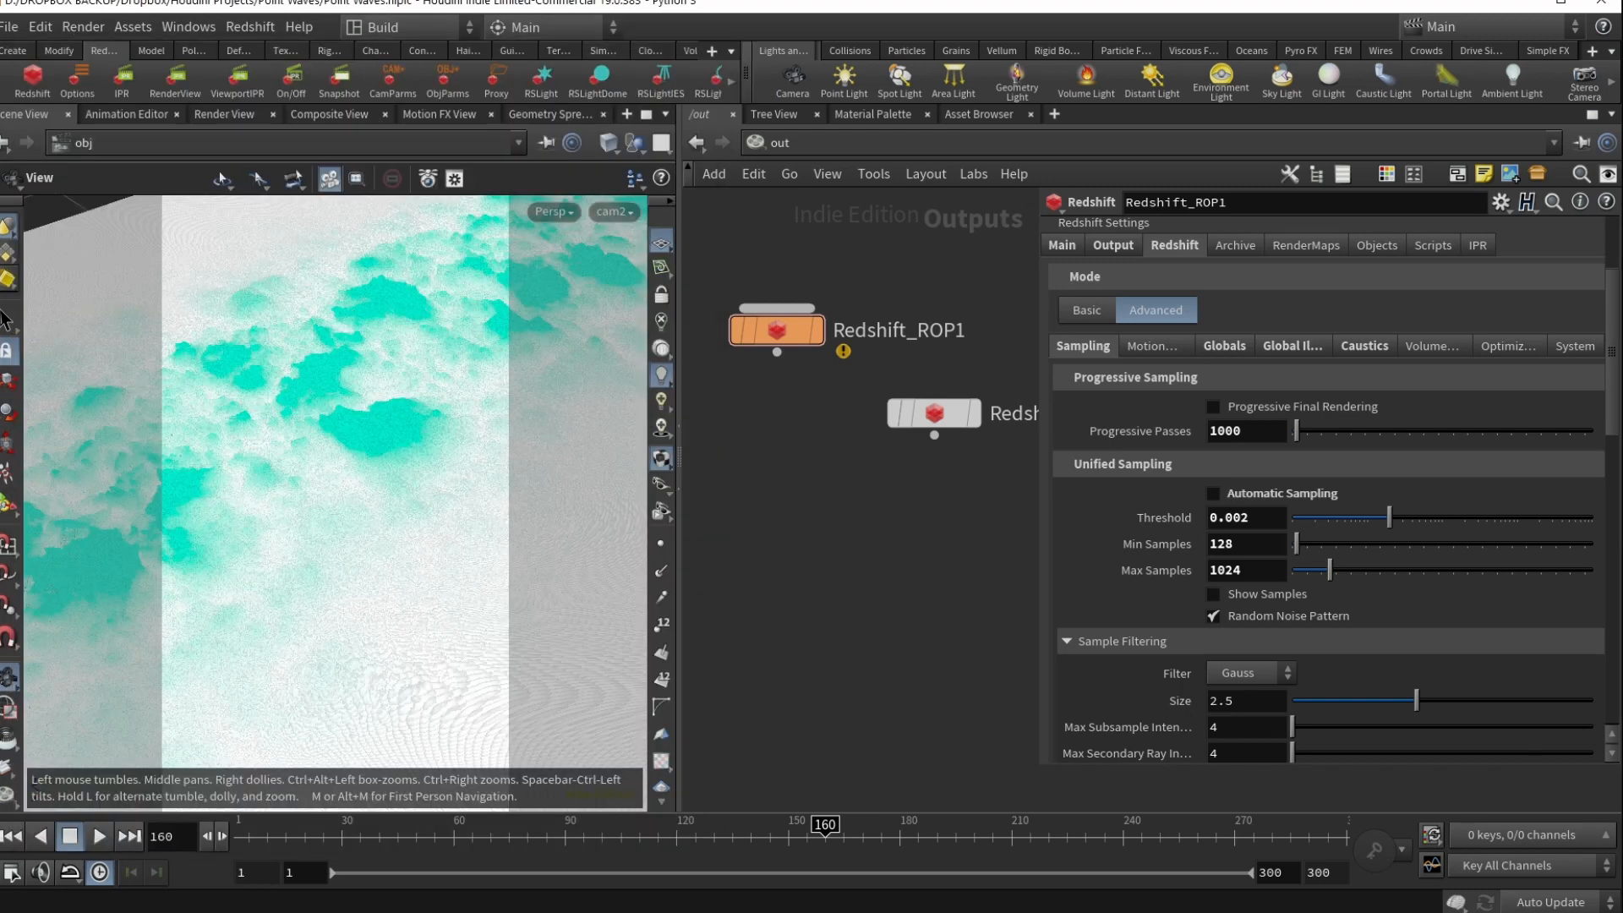
key("alt+Tab")
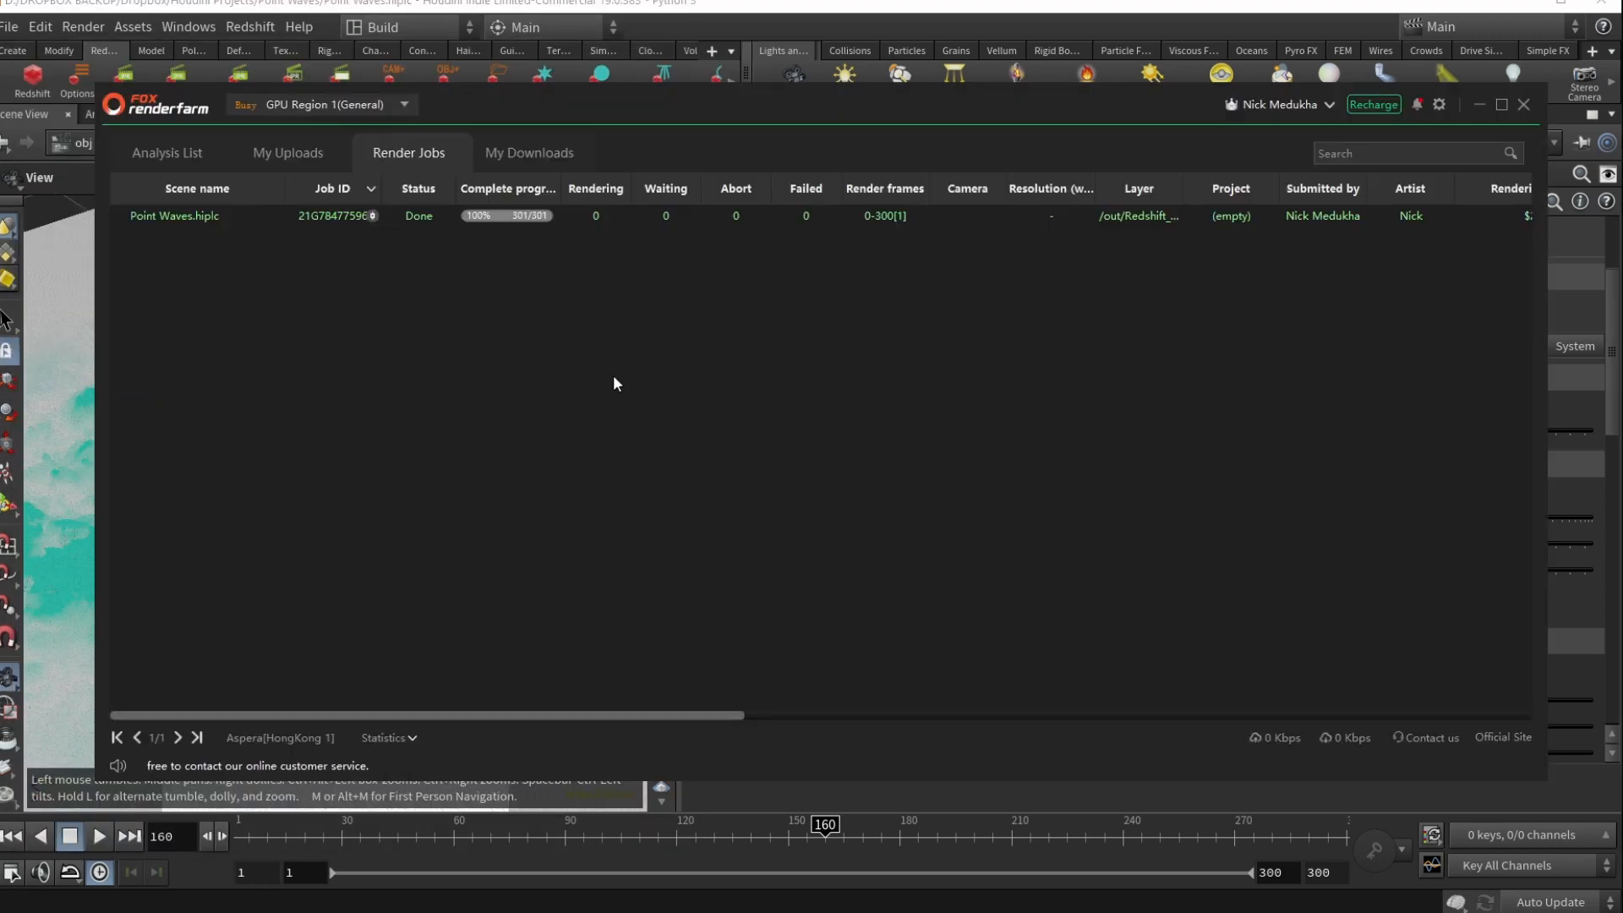
left_click(474, 221)
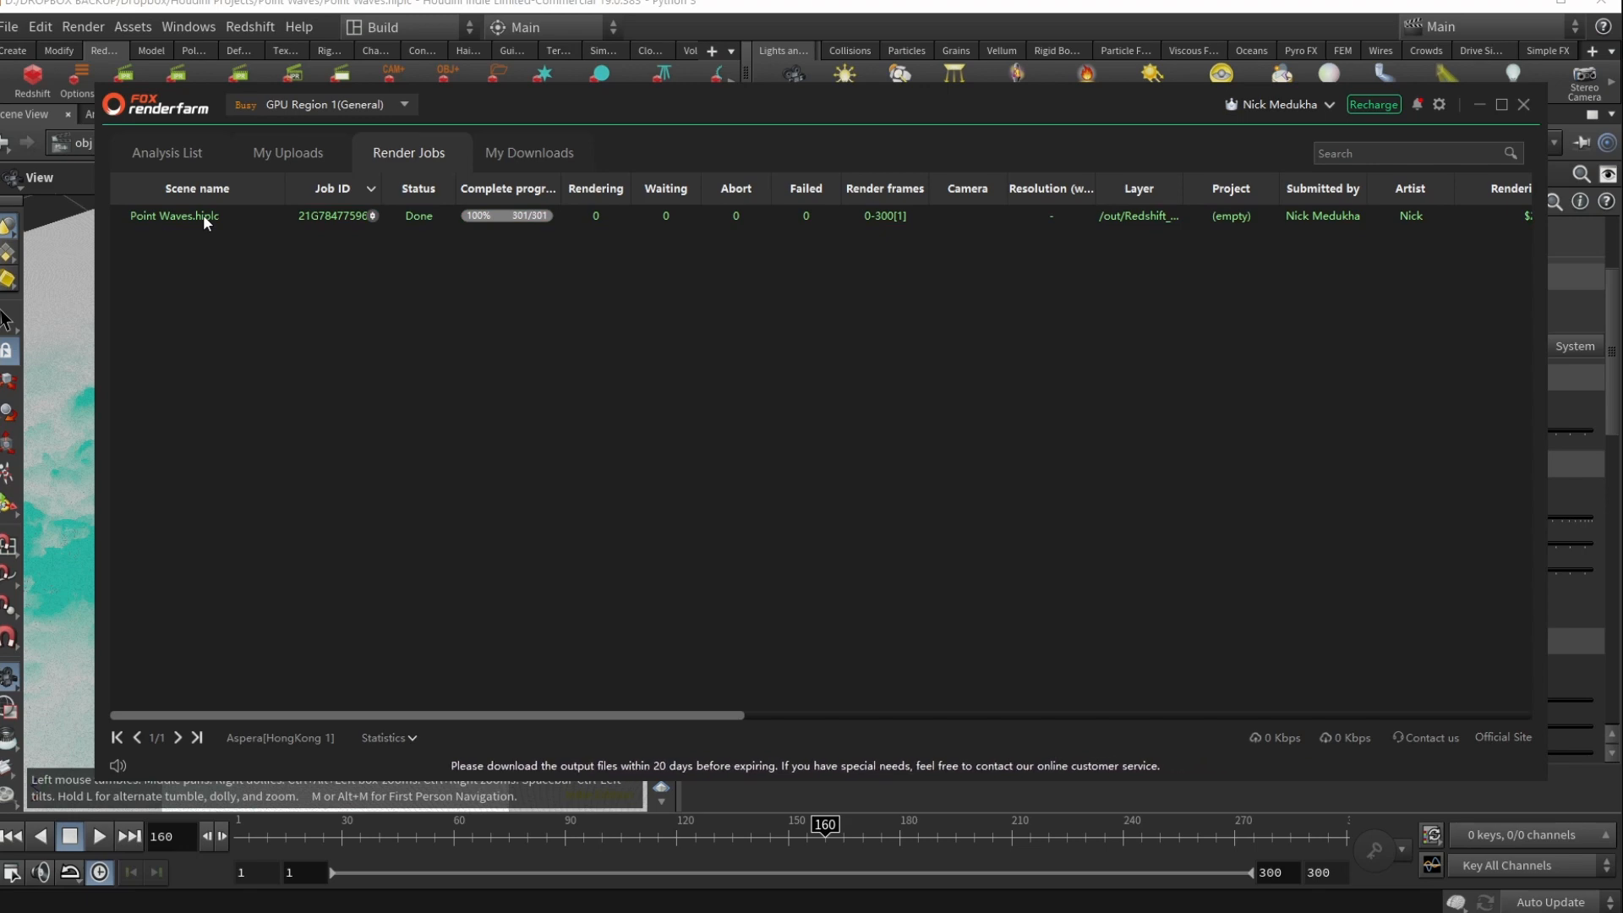
Open the Point Waves.hiplc job's details and examine the status, elapsed time and rendering expense of frames throughout its frame list
left_click(423, 216)
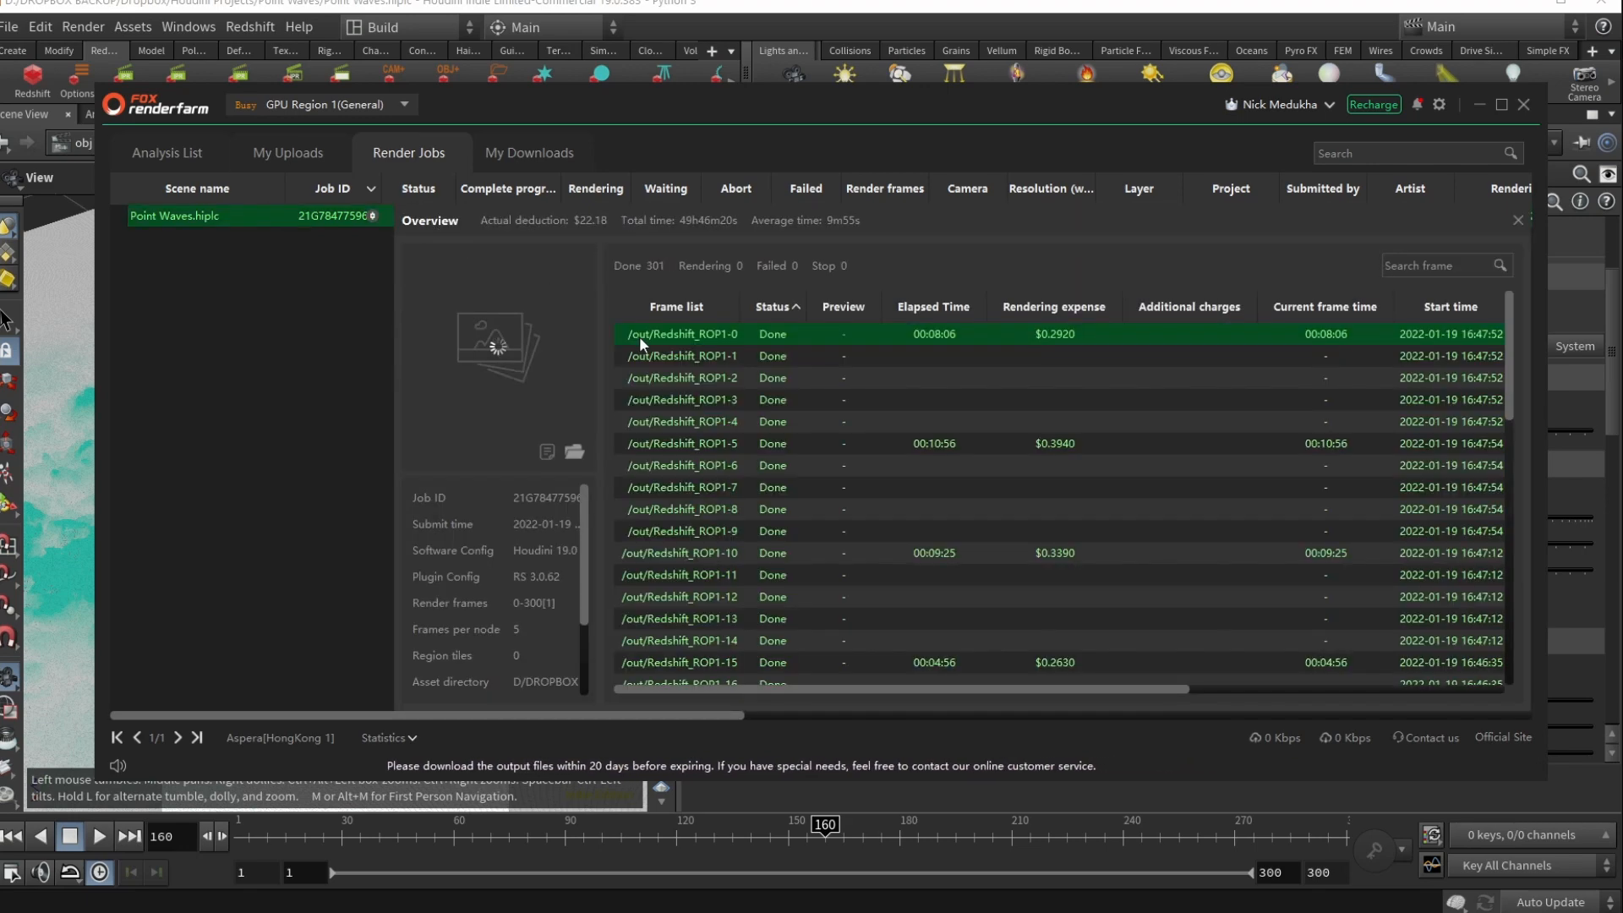
scroll(760, 439, "down", 5)
scroll(761, 438, "down", 20)
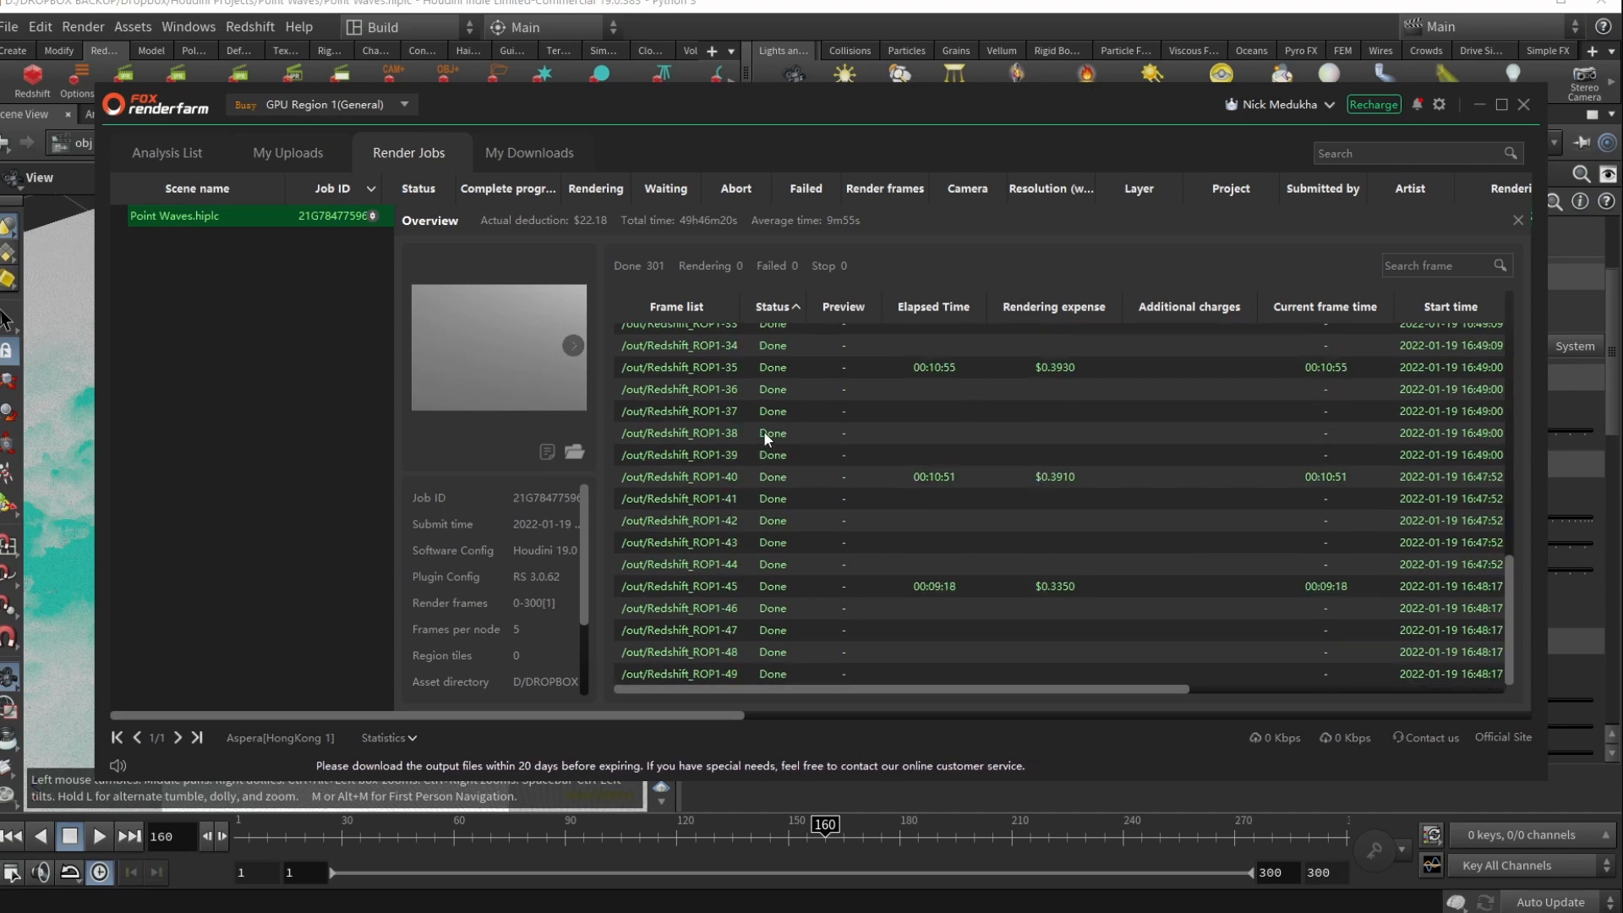
scroll(762, 429, "down", 15)
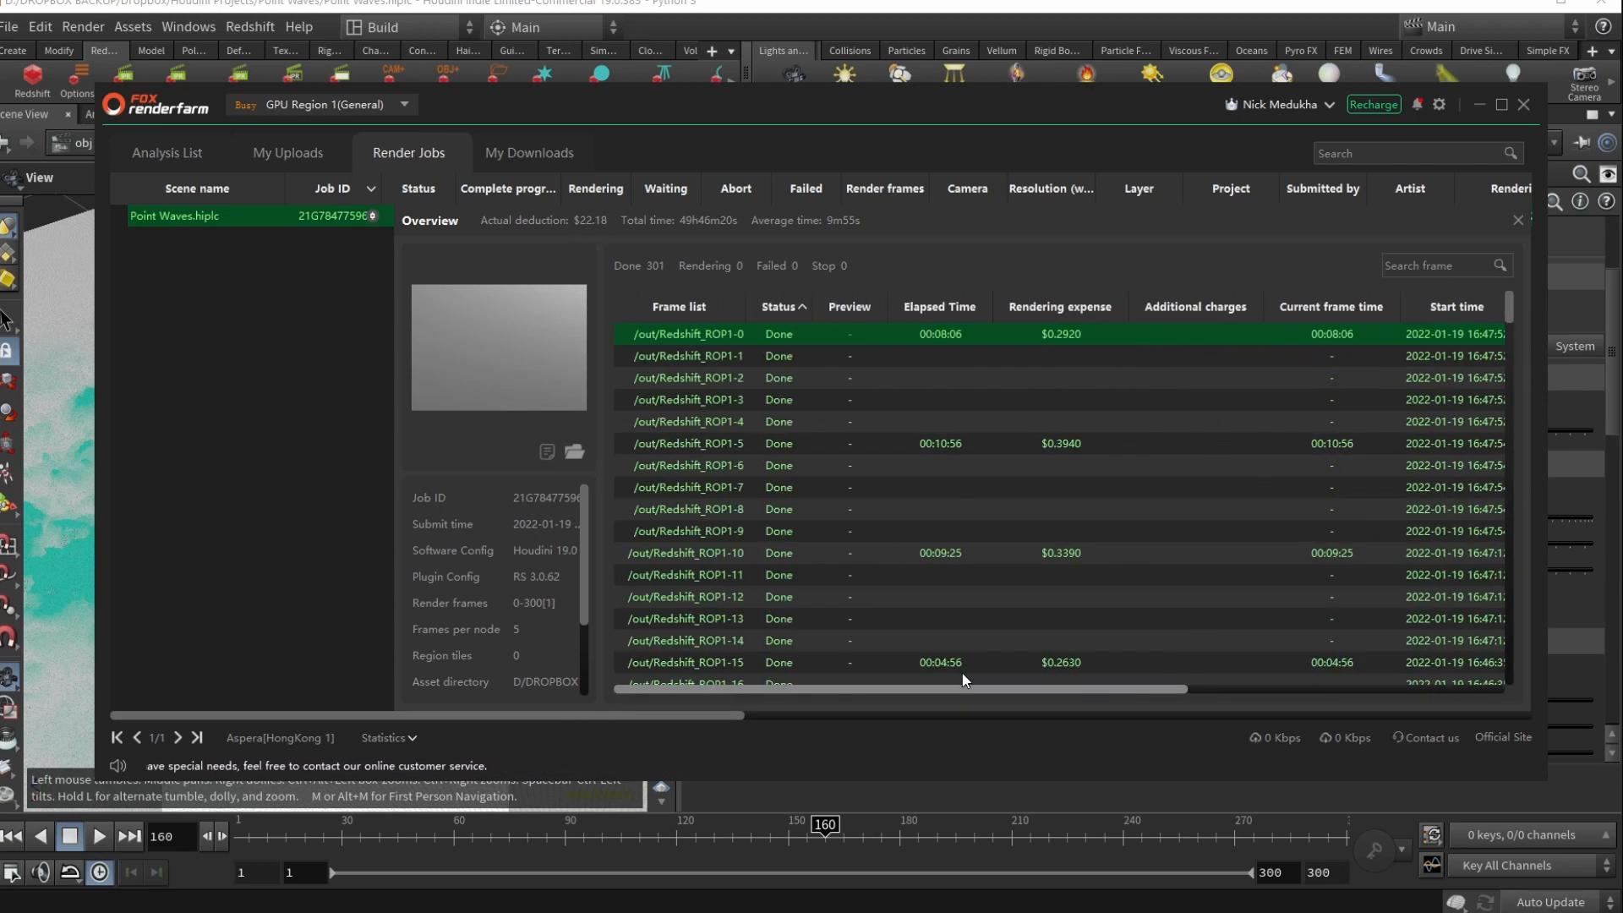
left_click_drag(1047, 686, 952, 679)
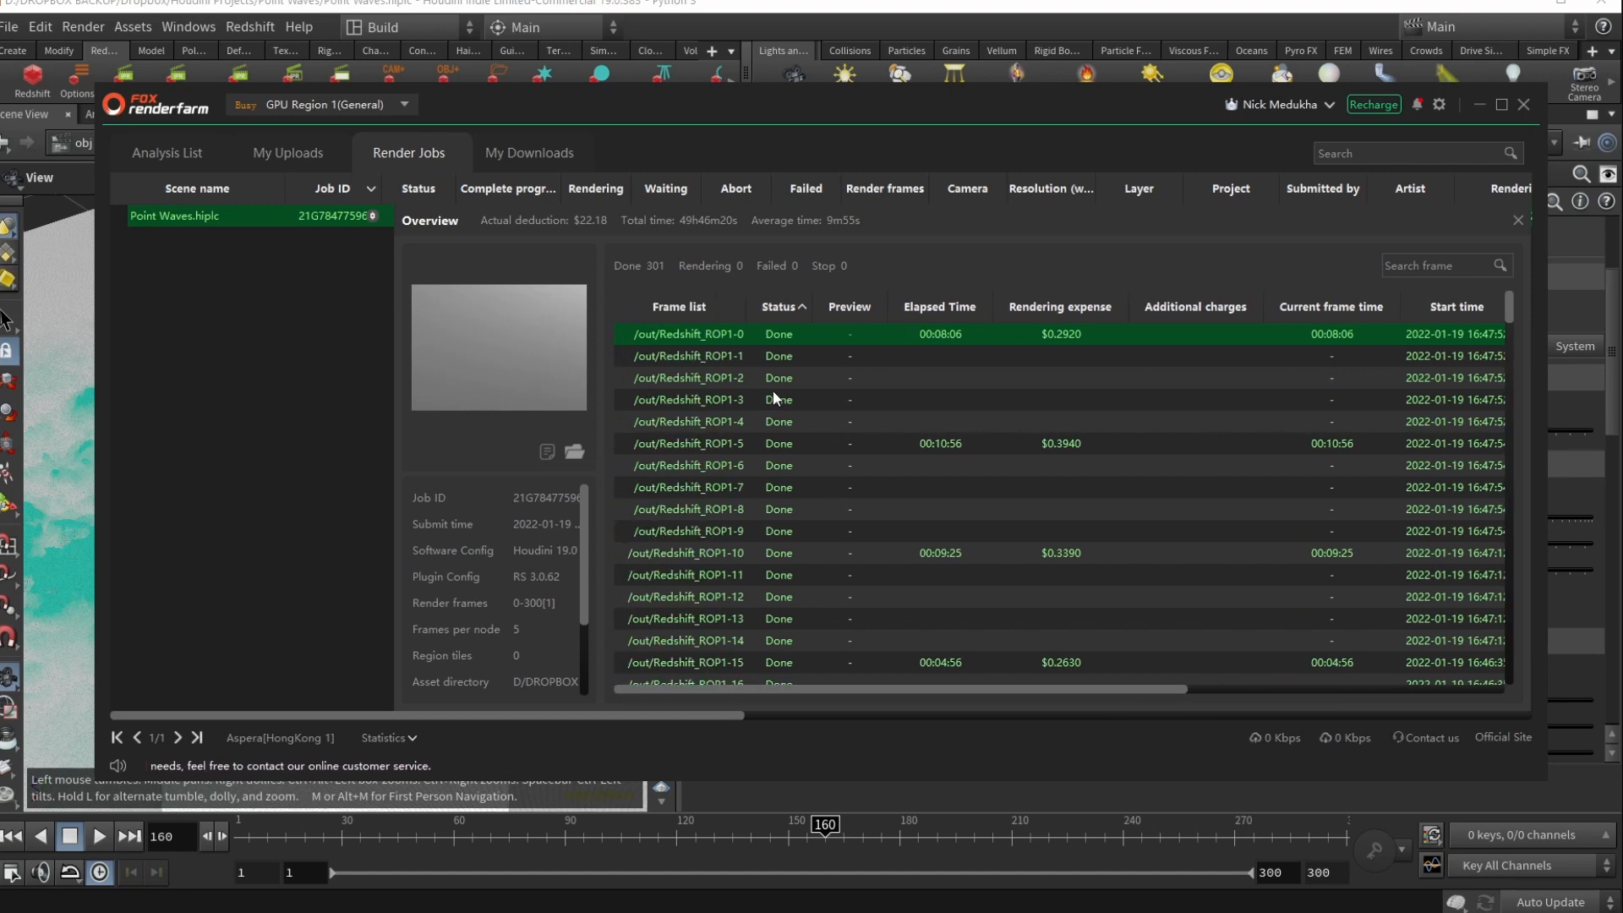
scroll(782, 425, "down", 20)
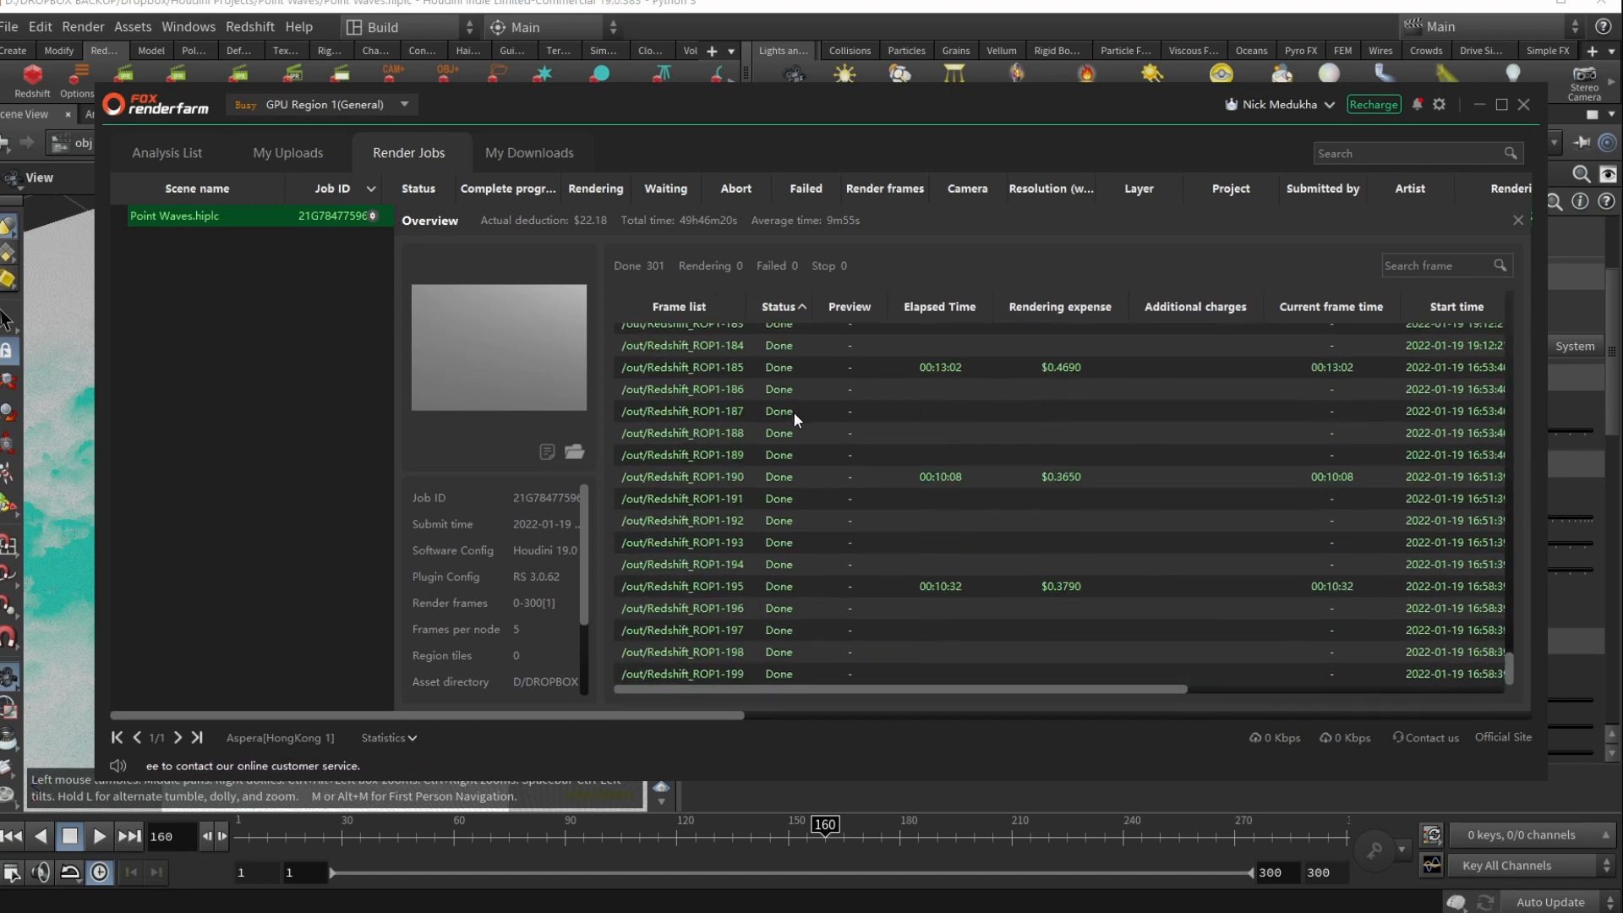
scroll(805, 423, "down", 17)
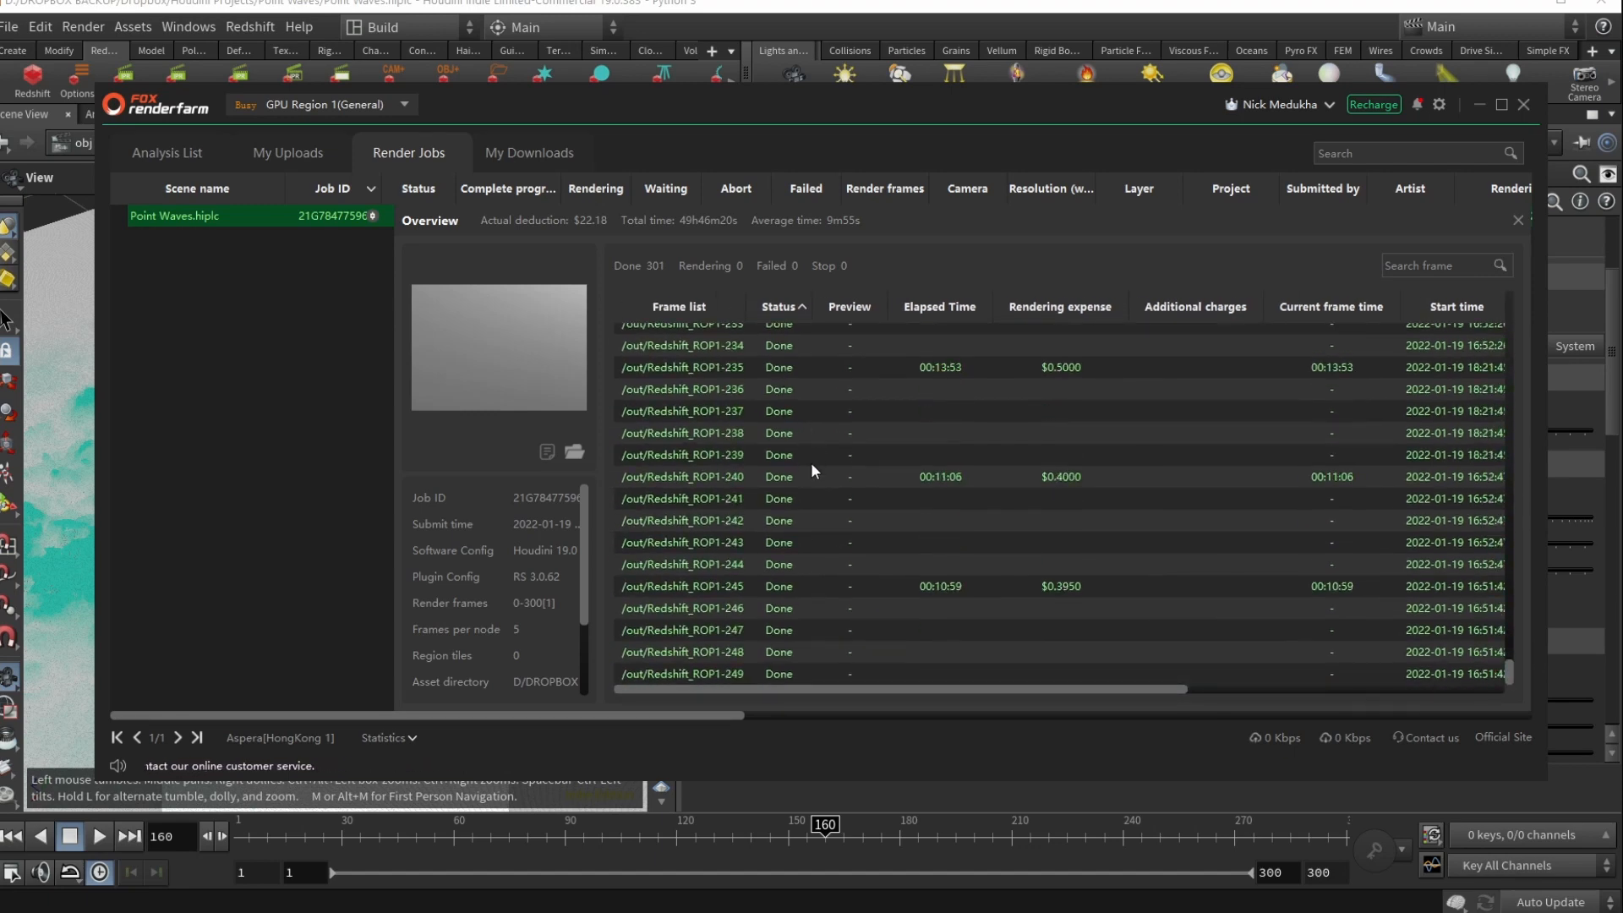
scroll(810, 464, "down", 13)
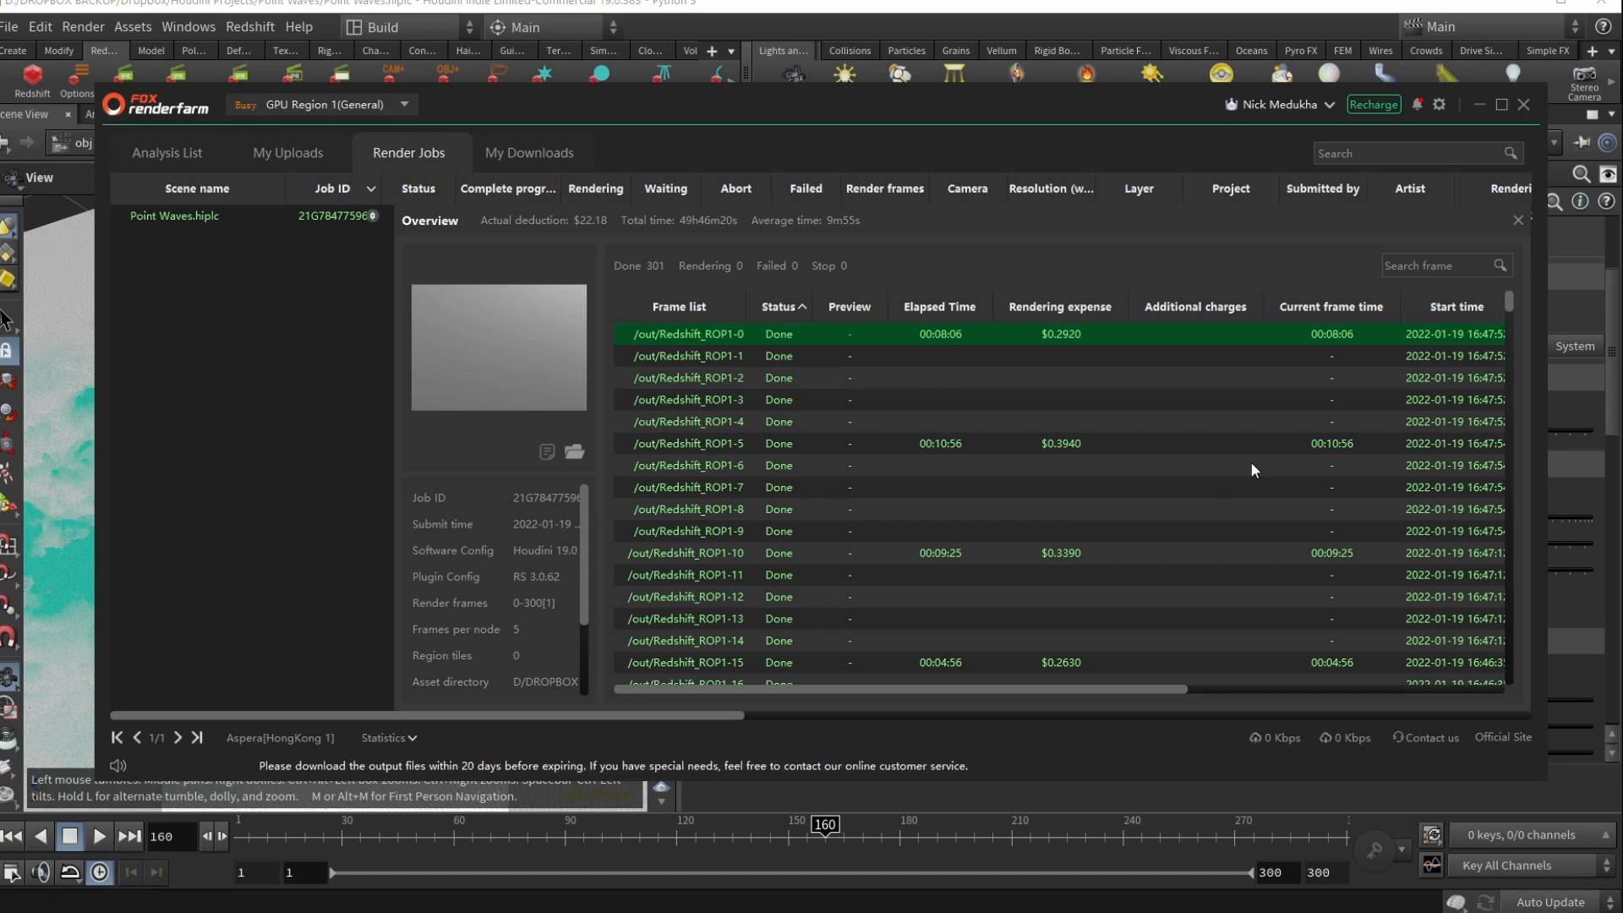
scroll(1475, 448, "down", 20)
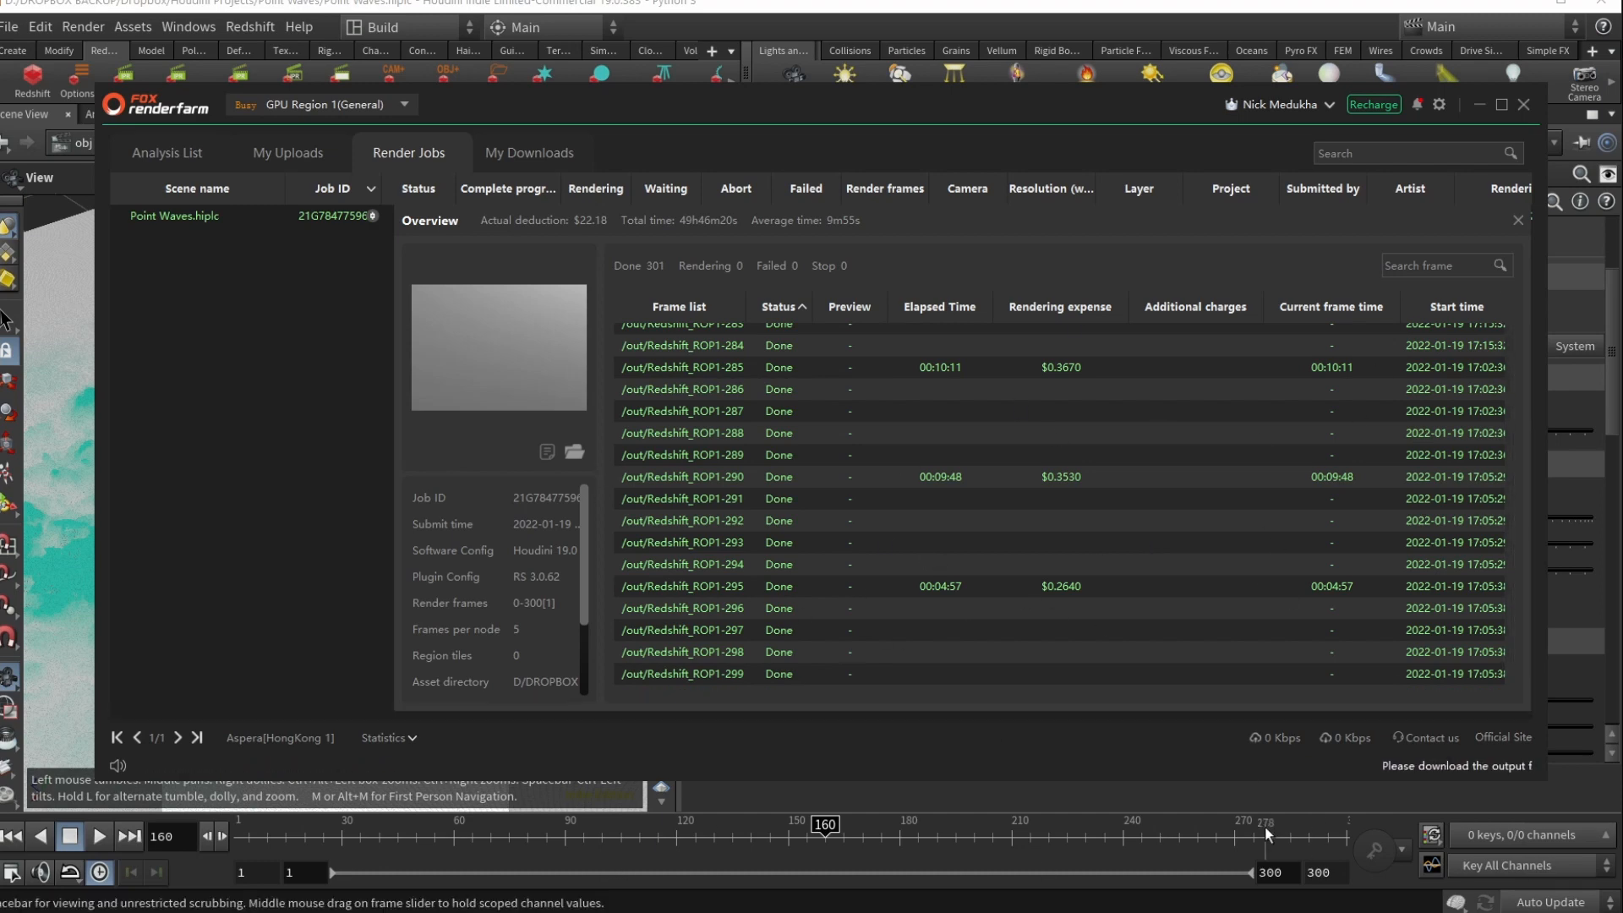
scroll(1046, 546, "up", 20)
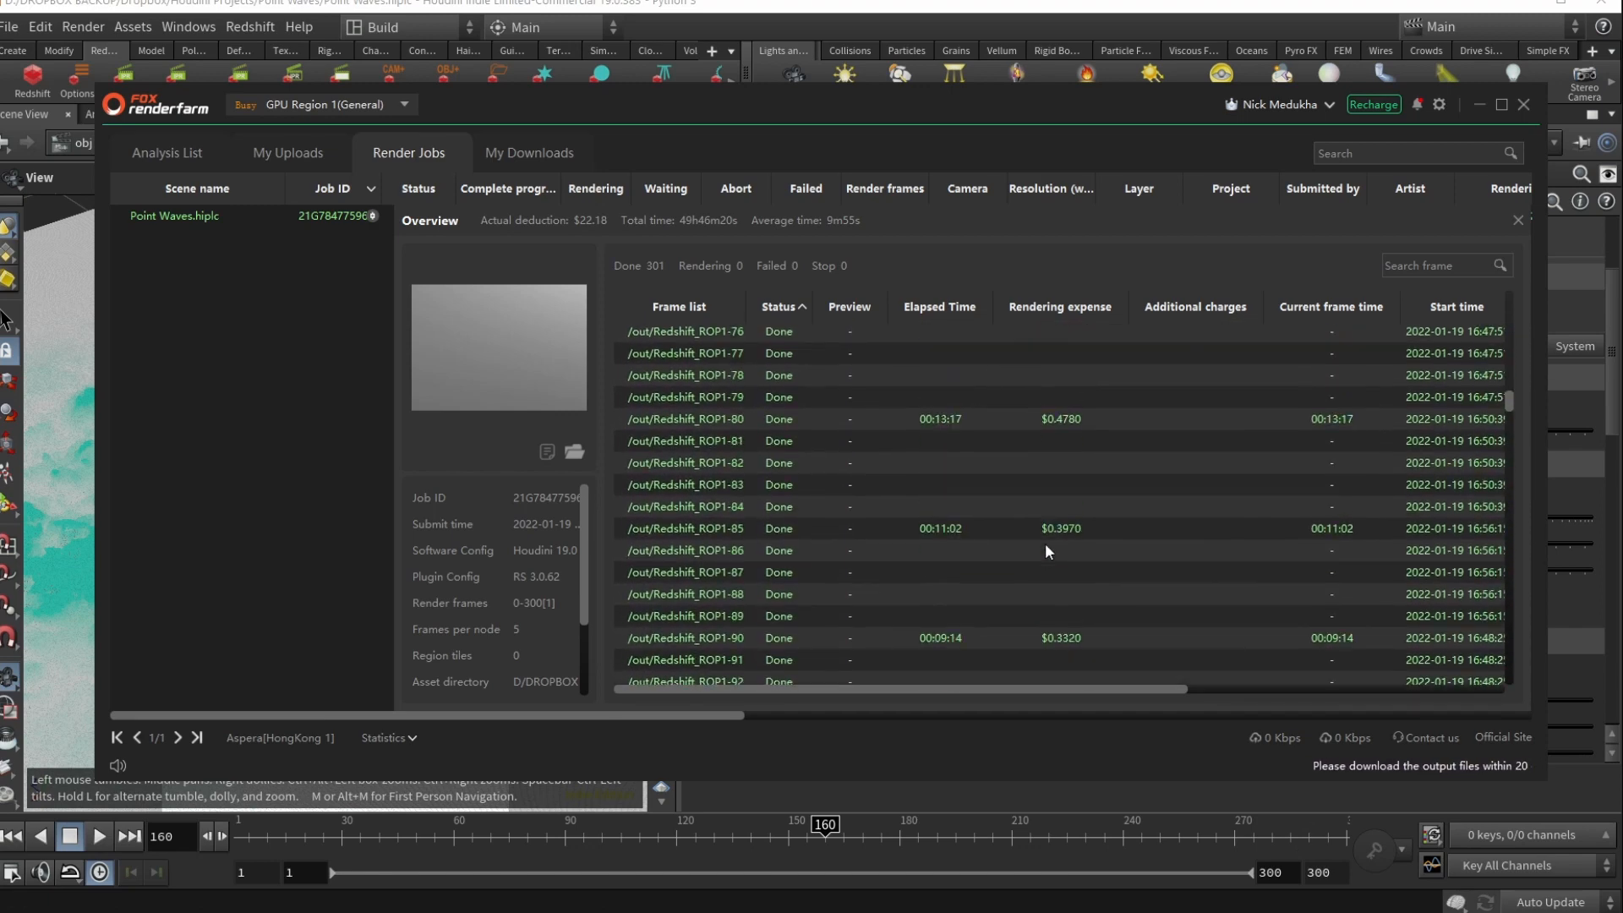
scroll(1045, 546, "up", 10)
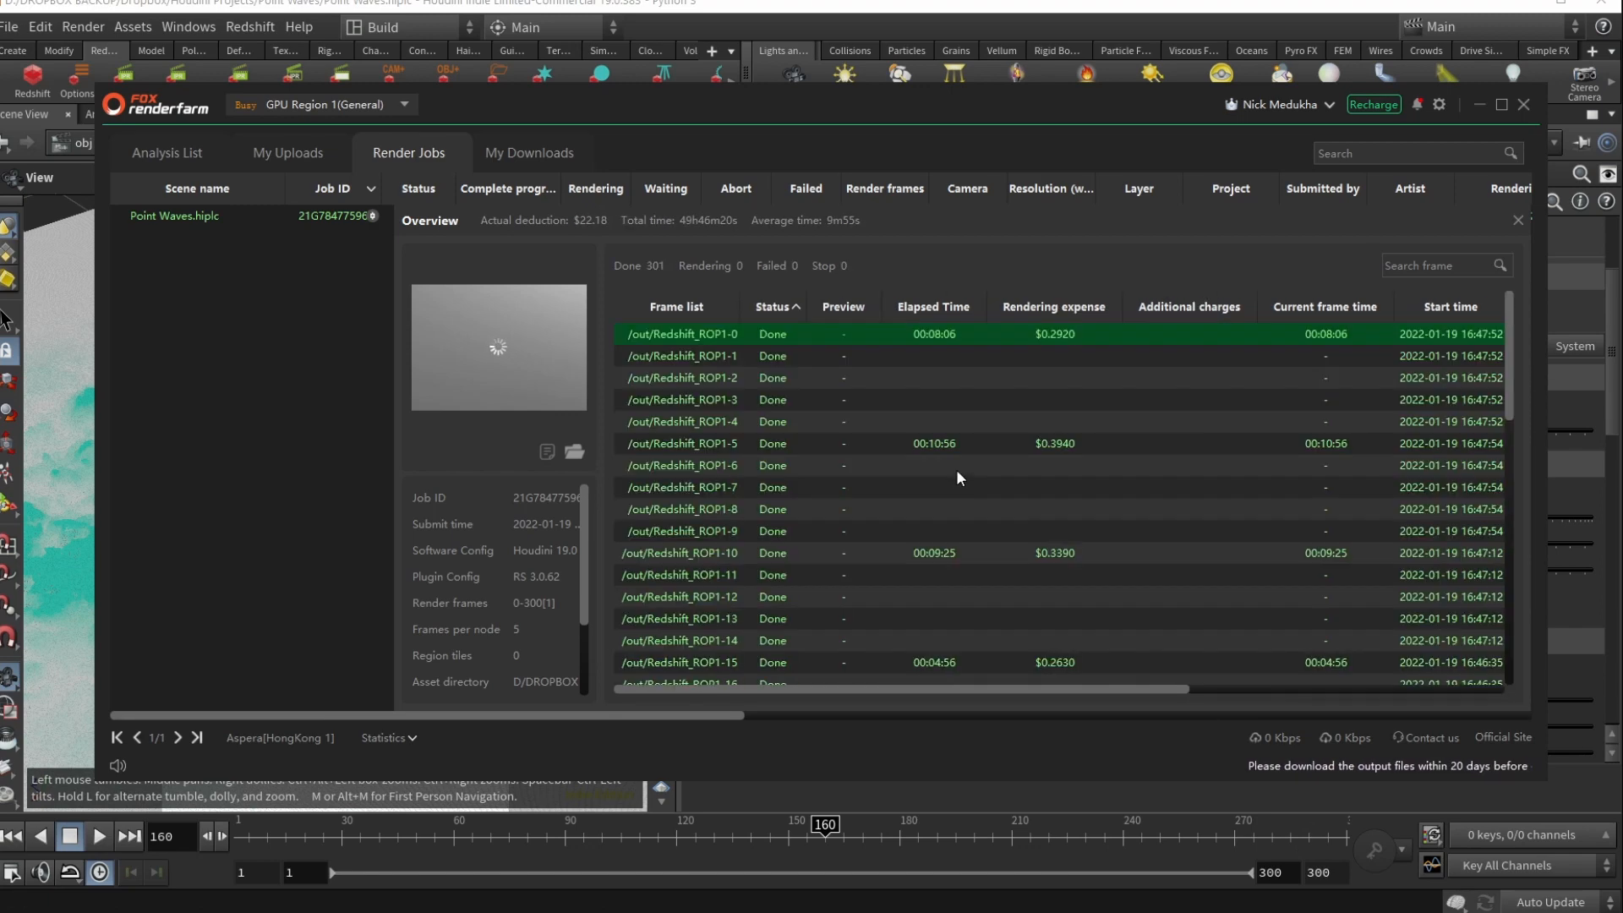